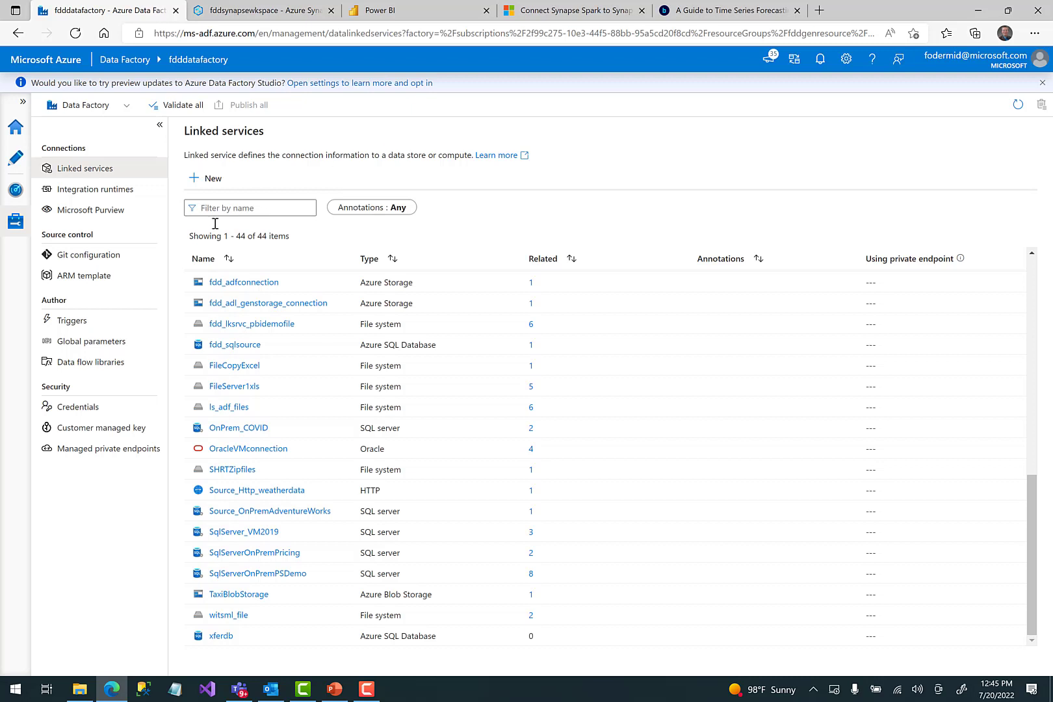
Review the connection settings of the SHRTZipfiles linked service and close it without changes.
{"action": "left_click", "coordinate": [240, 470]}
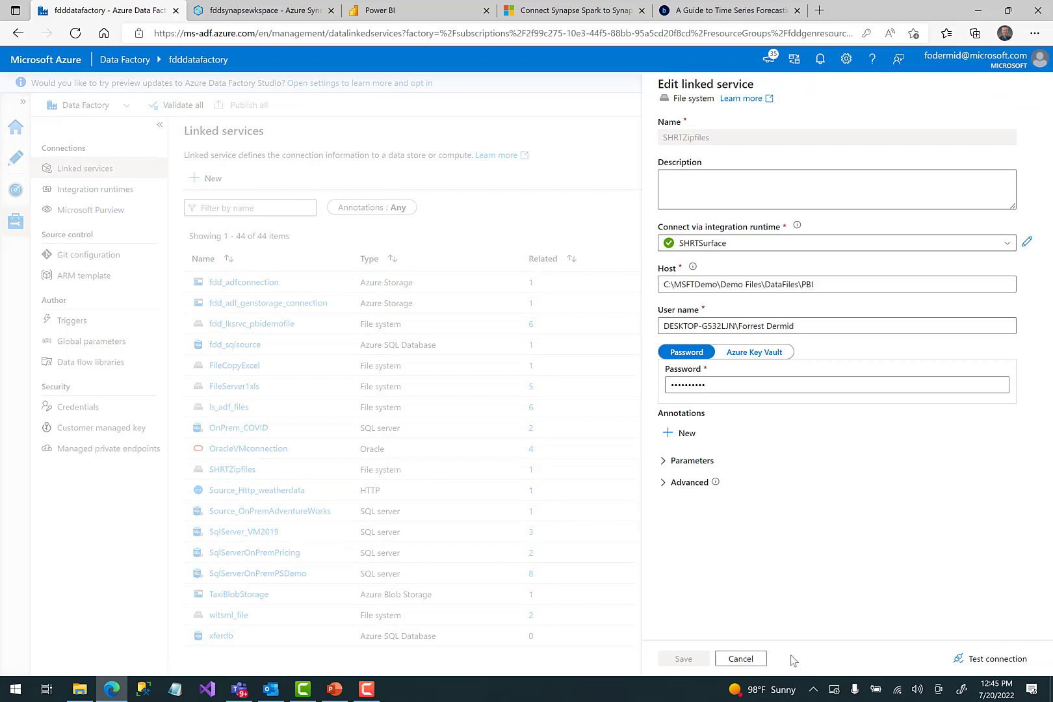
{"action": "left_click", "coordinate": [744, 658]}
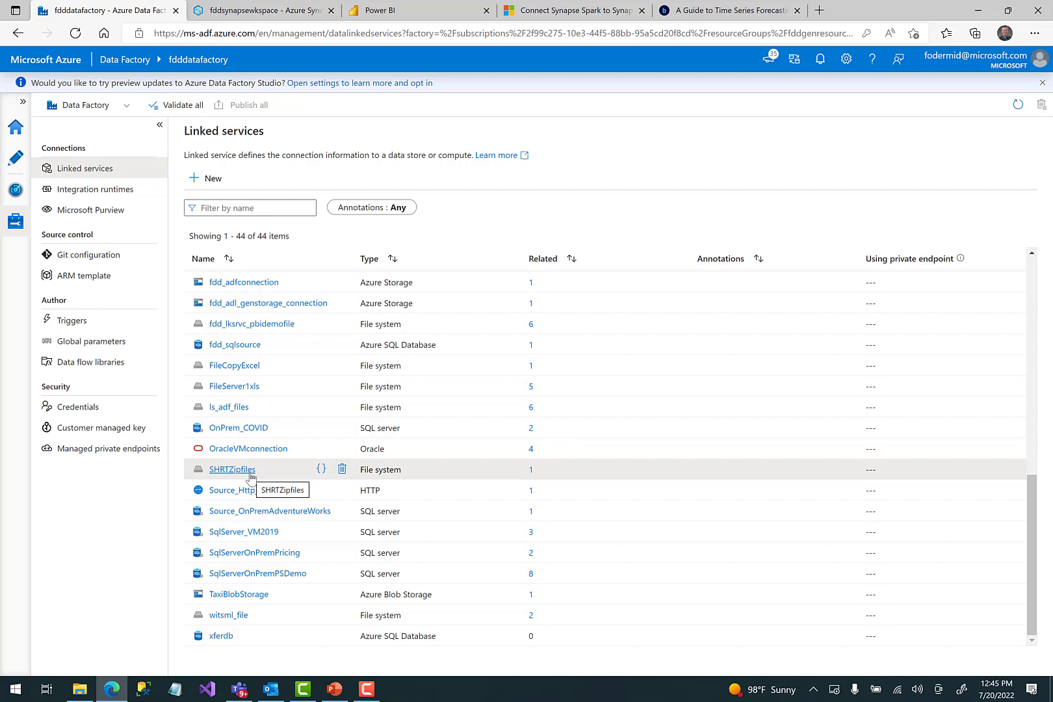
Start a new dataset in the factory's authoring area with File system as the data store.
{"action": "left_click", "coordinate": [17, 158]}
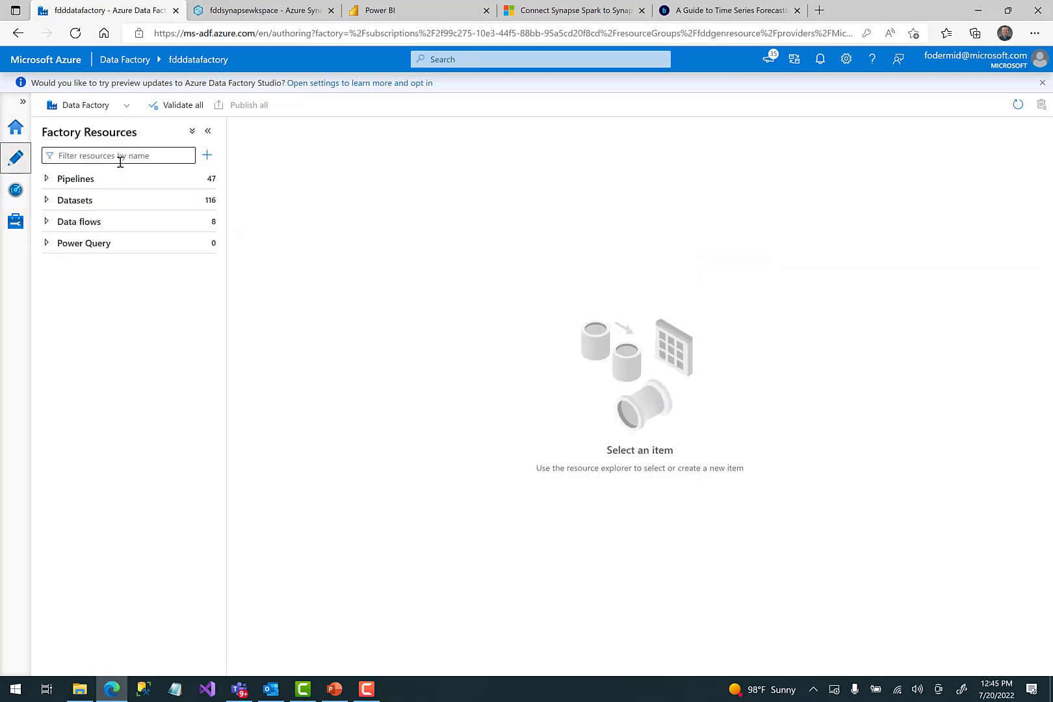
{"action": "left_click", "coordinate": [47, 201]}
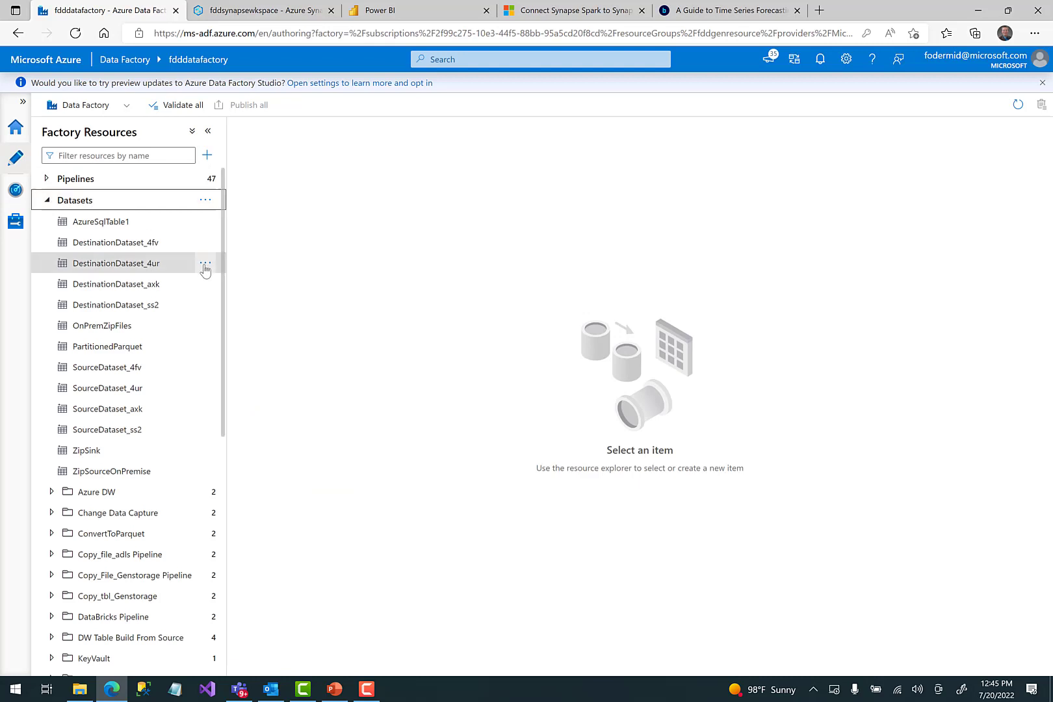
{"action": "left_click", "coordinate": [205, 200]}
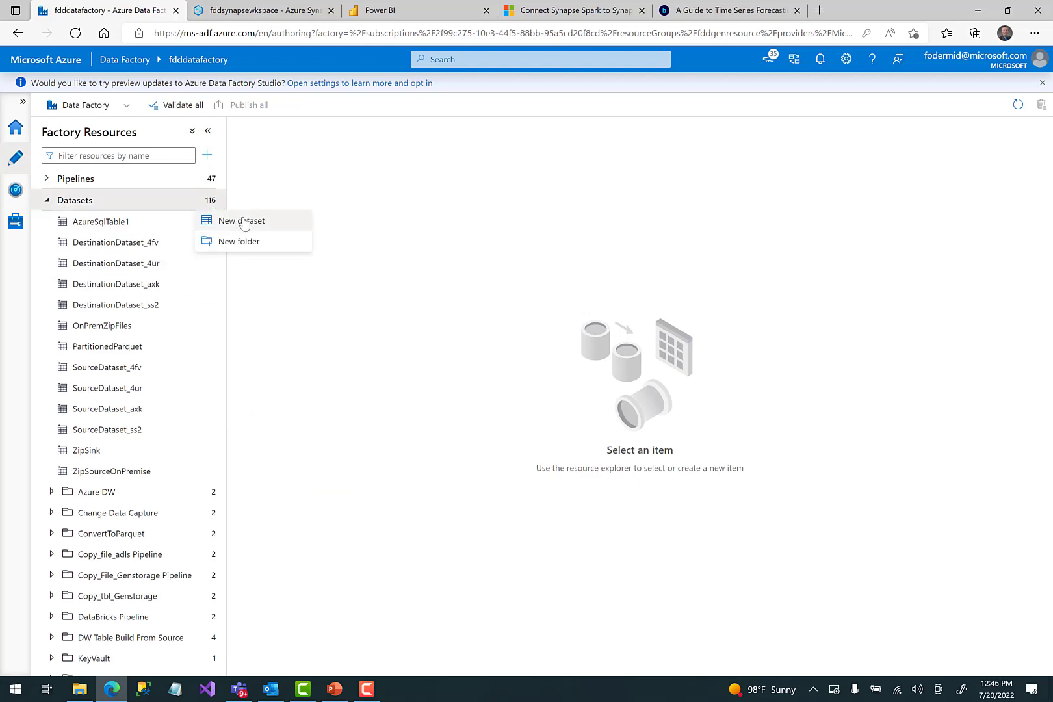
{"action": "left_click", "coordinate": [242, 222]}
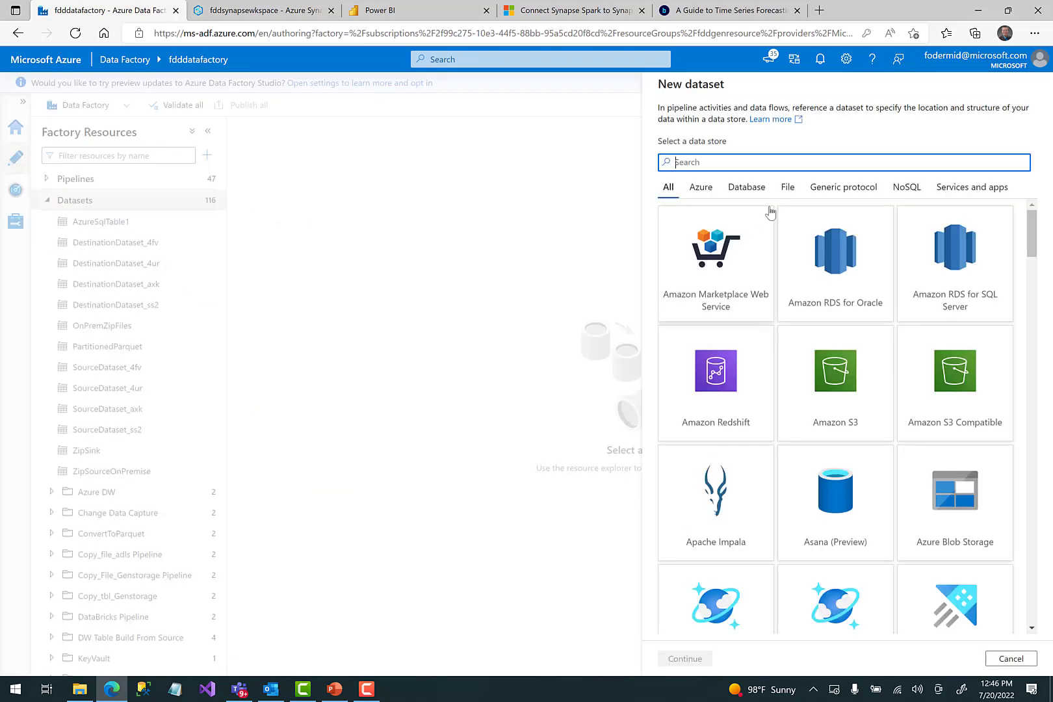
{"action": "left_click", "coordinate": [786, 187]}
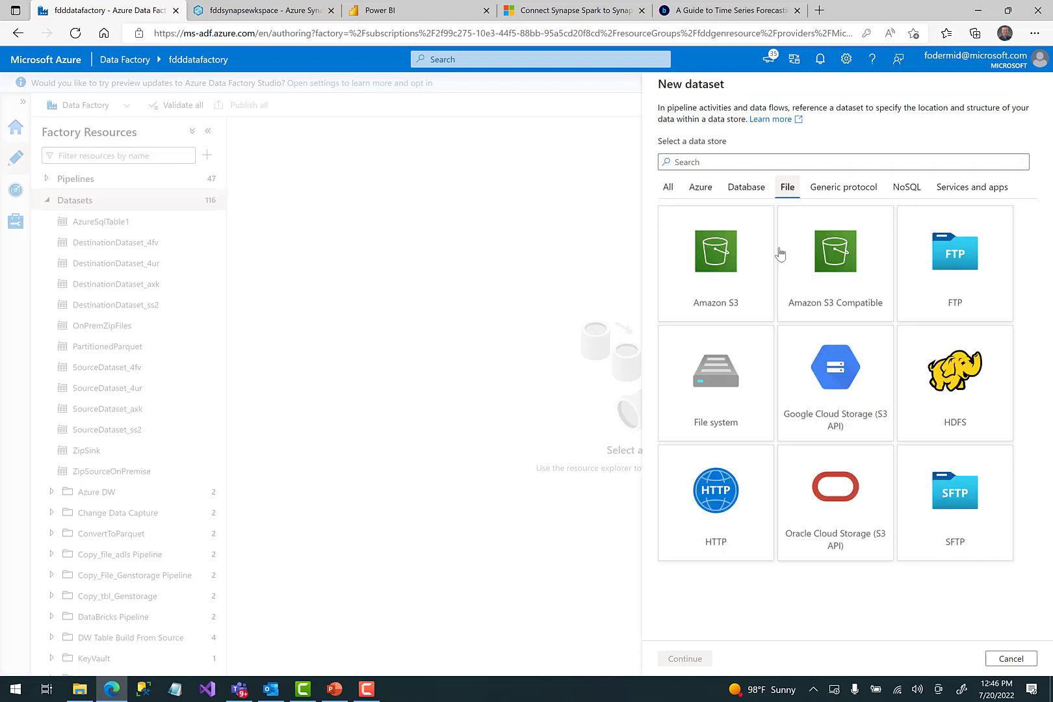
{"action": "left_click", "coordinate": [715, 383]}
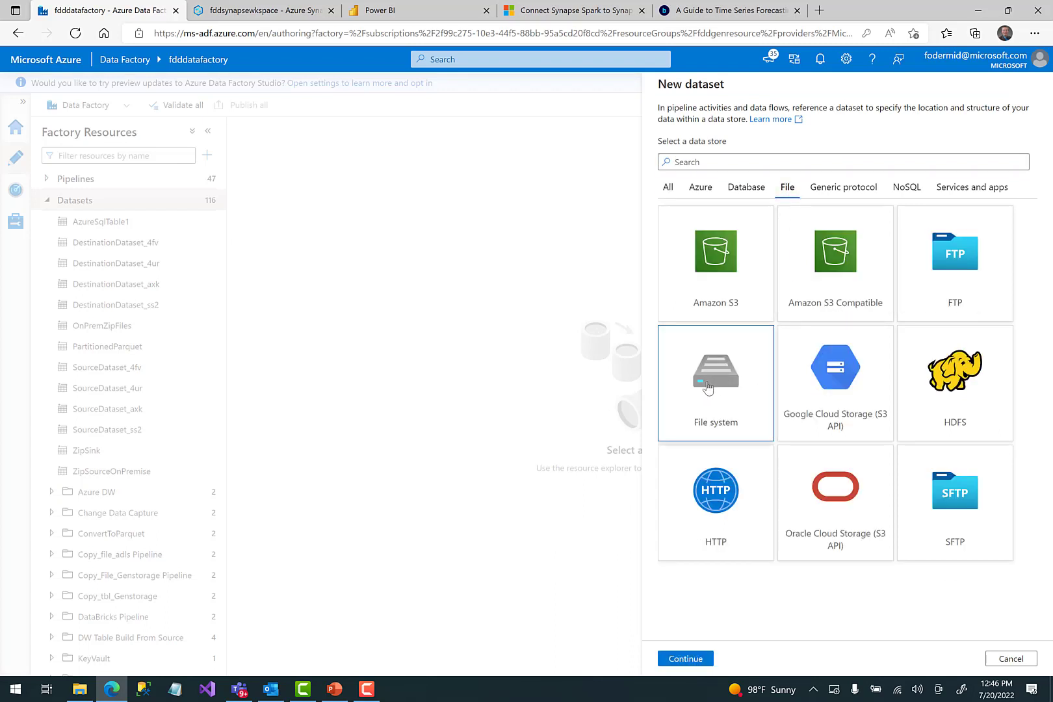
Check the contents of the DemoZip folder in File Explorer and return to the new dataset in the browser.
{"action": "left_click", "coordinate": [81, 690]}
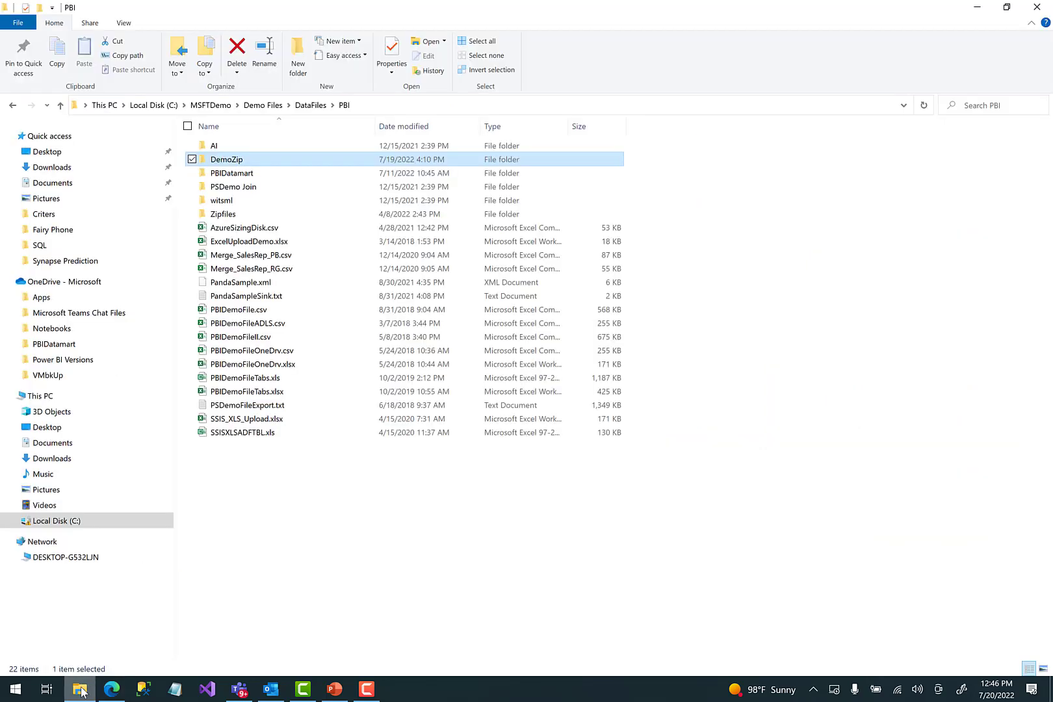
{"action": "double_click", "coordinate": [225, 161]}
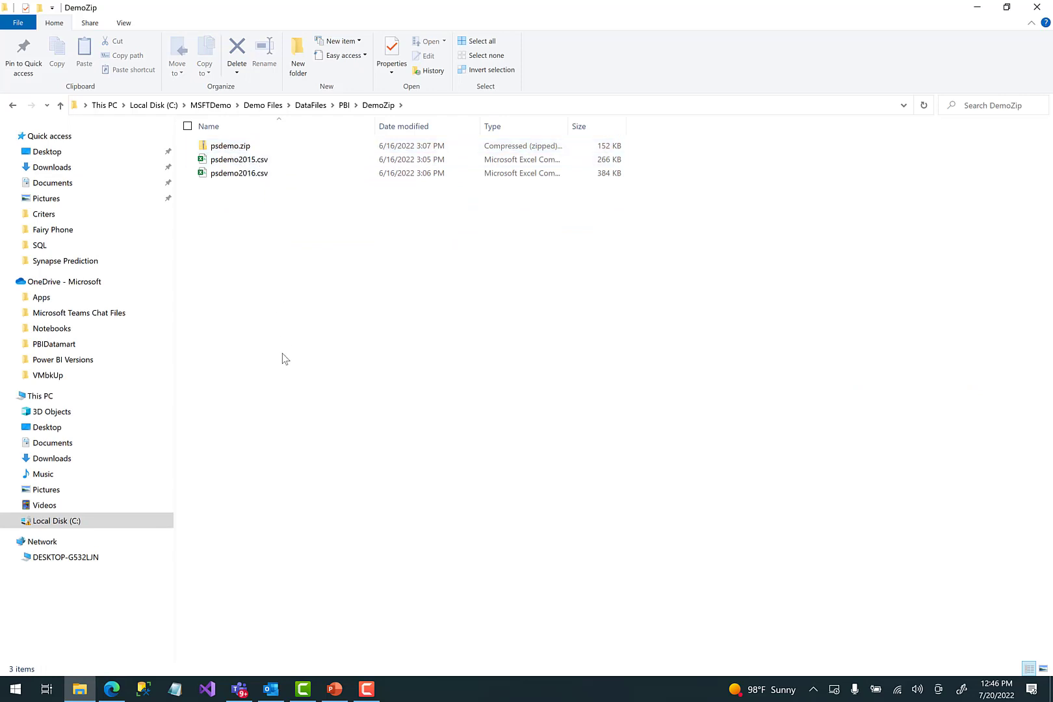
{"action": "left_click", "coordinate": [111, 689]}
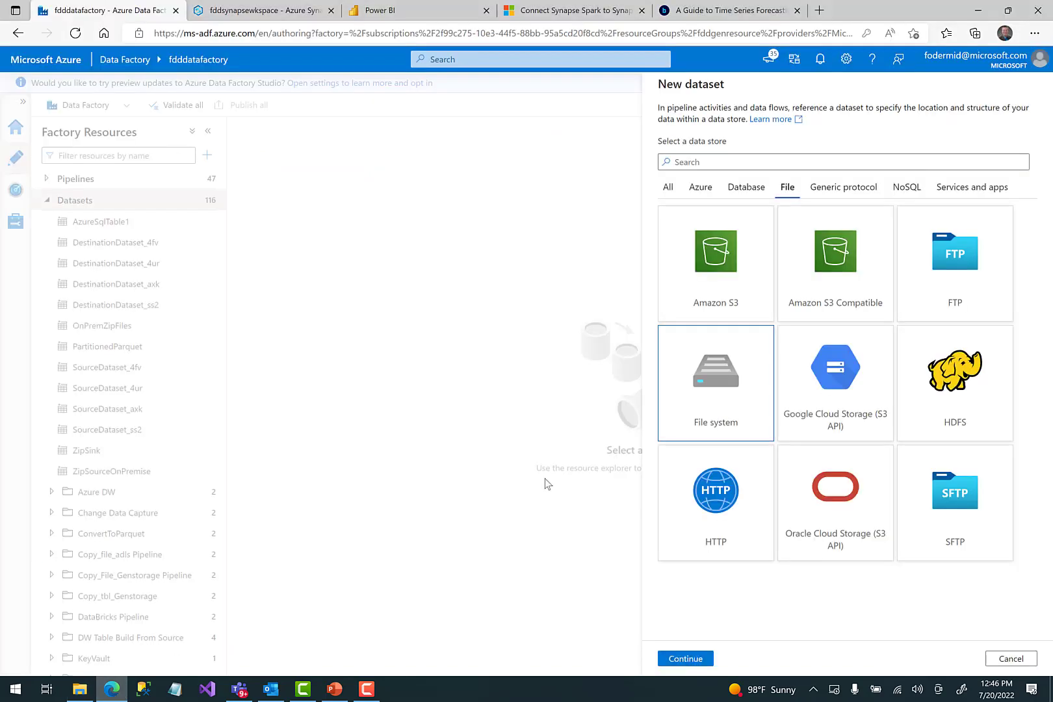
Confirm the File system data store and choose DelimitedText as the new dataset's format.
{"action": "left_click", "coordinate": [685, 659]}
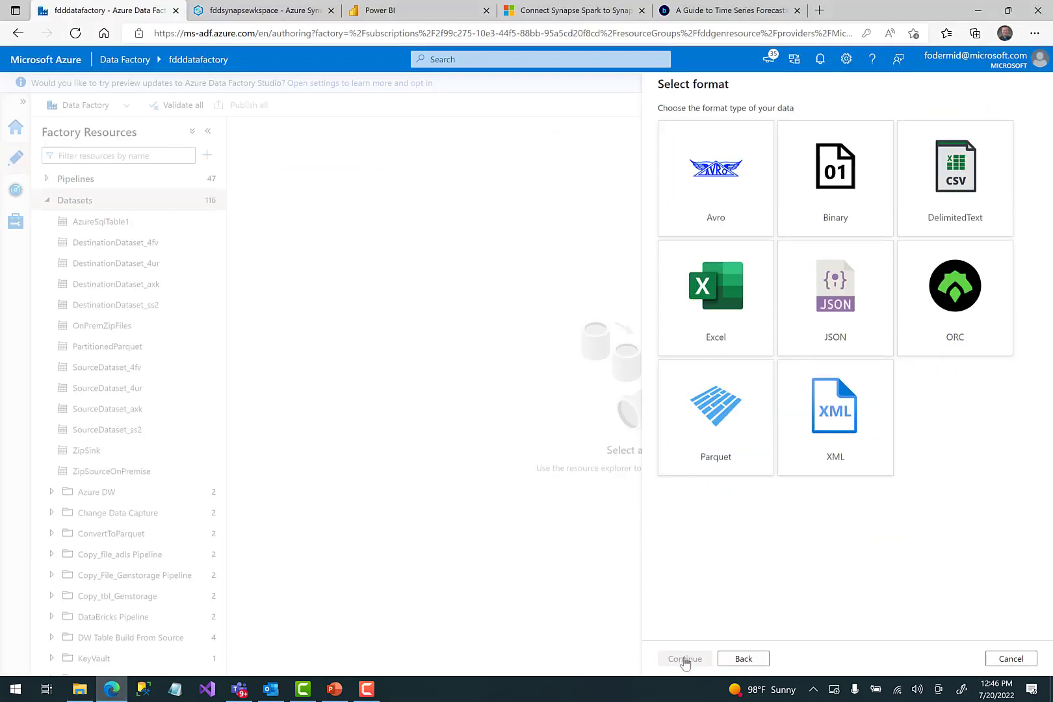
{"action": "left_click", "coordinate": [962, 194]}
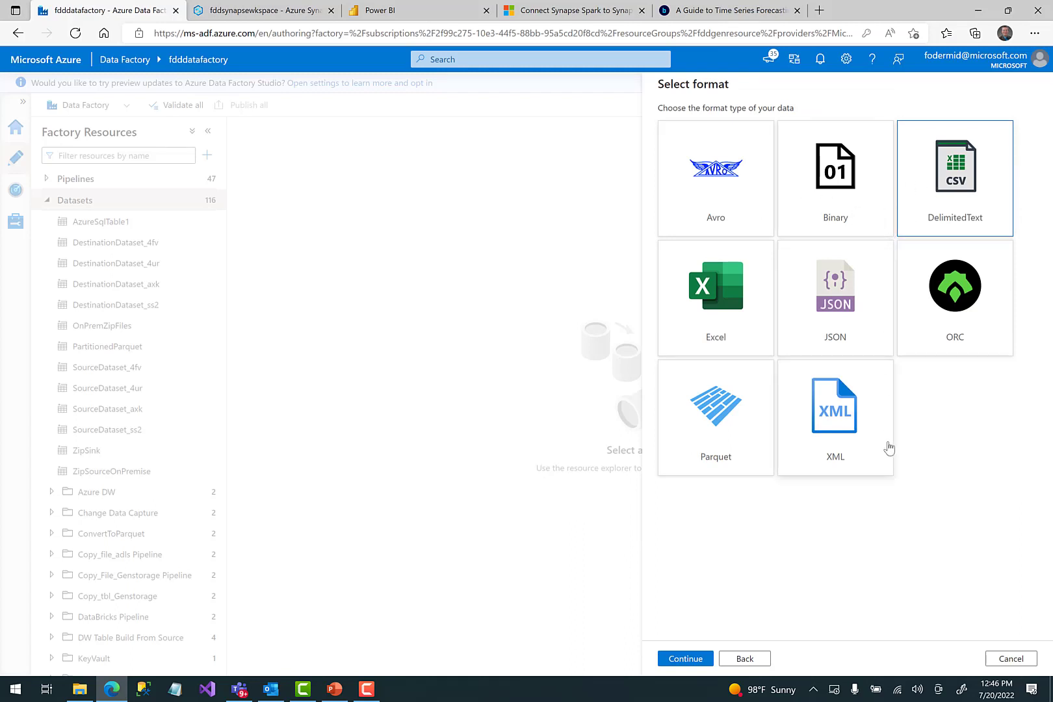
{"action": "left_click", "coordinate": [689, 659]}
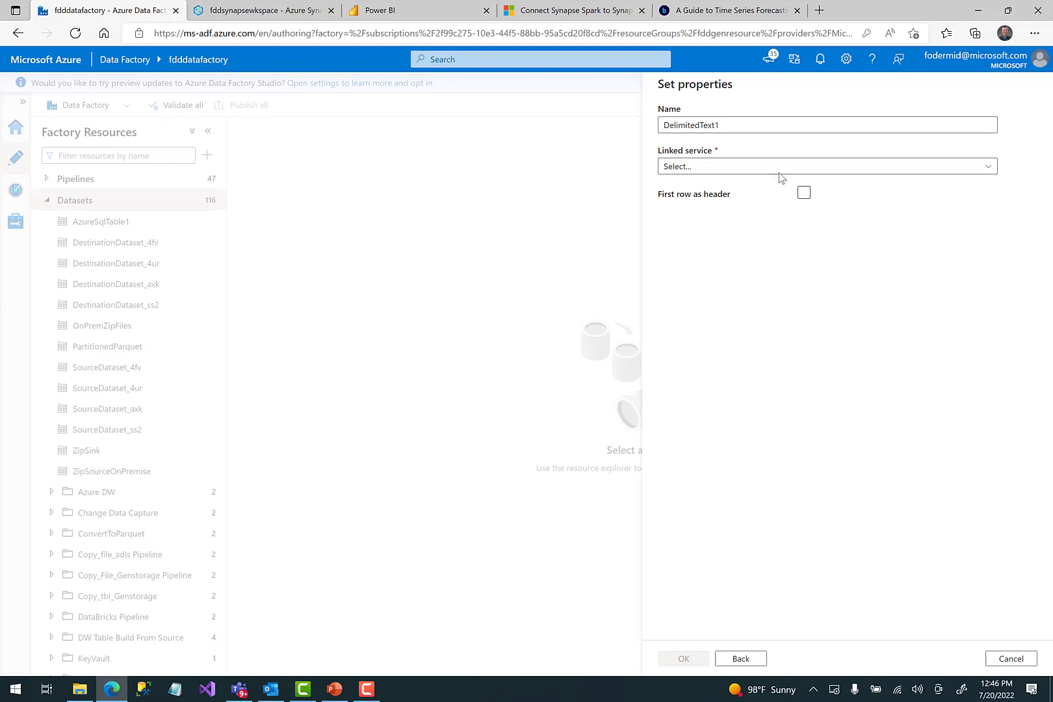
Name the dataset ZipDemo and assign it the SHRTZipfiles linked service.
{"action": "left_click_drag", "start_coordinate": [745, 125], "coordinate": [601, 123]}
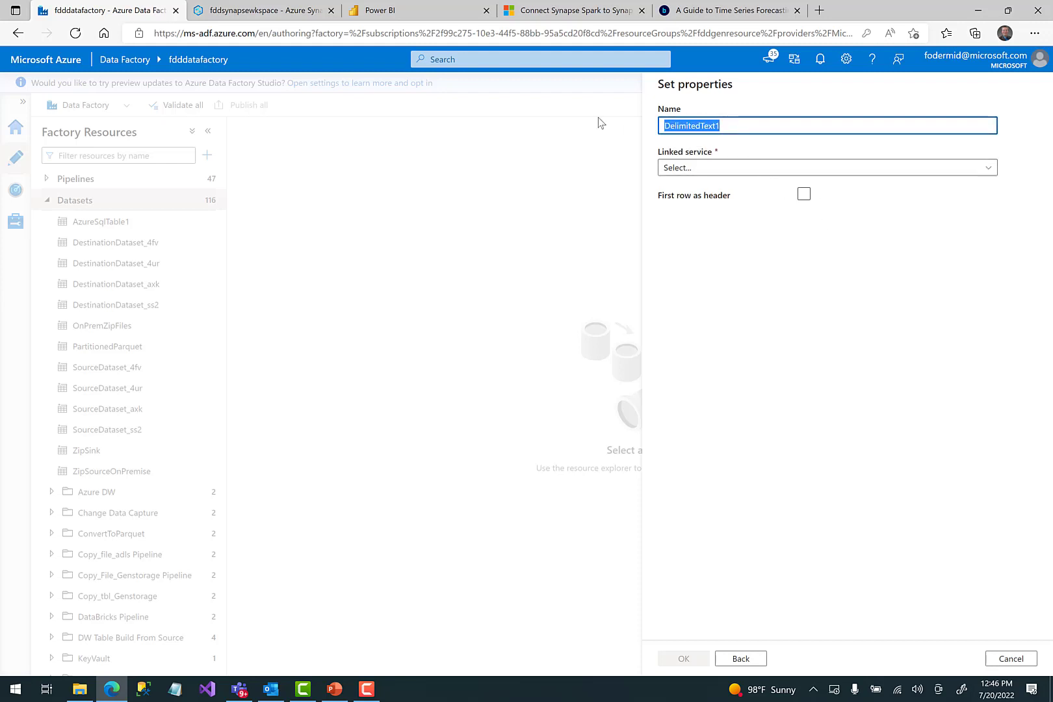
{"action": "type", "text": "ZipDemo"}
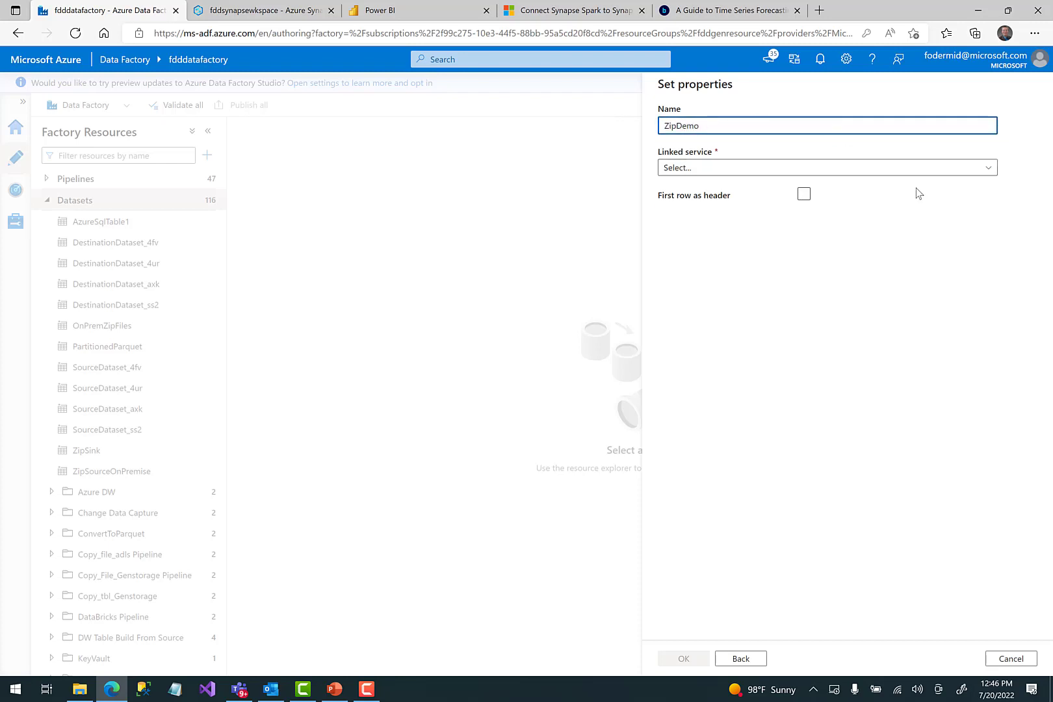
{"action": "left_click", "coordinate": [986, 171]}
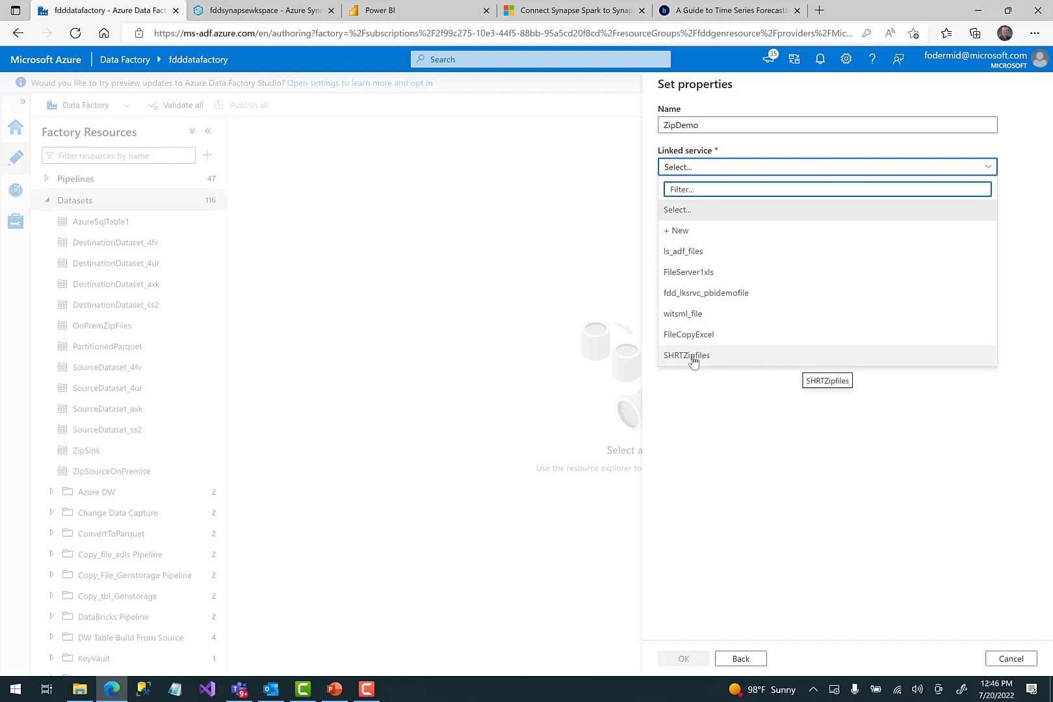
{"action": "left_click", "coordinate": [687, 355]}
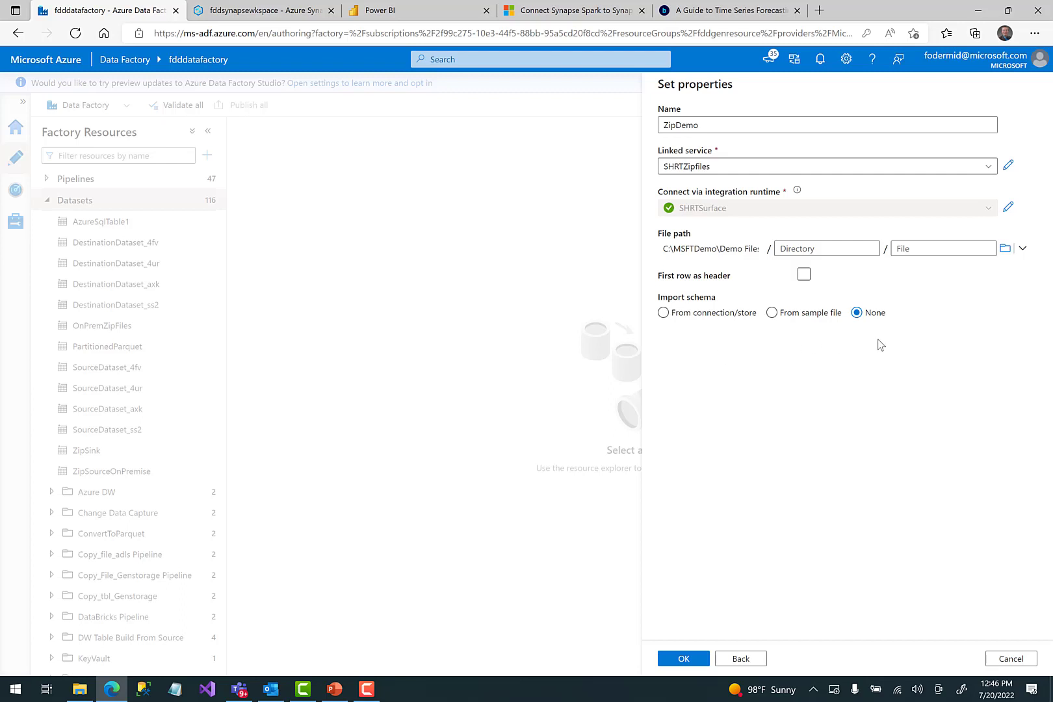
Set the dataset's file path to the DemoZip folder and create it with schema import set to None.
{"action": "left_click", "coordinate": [1005, 249]}
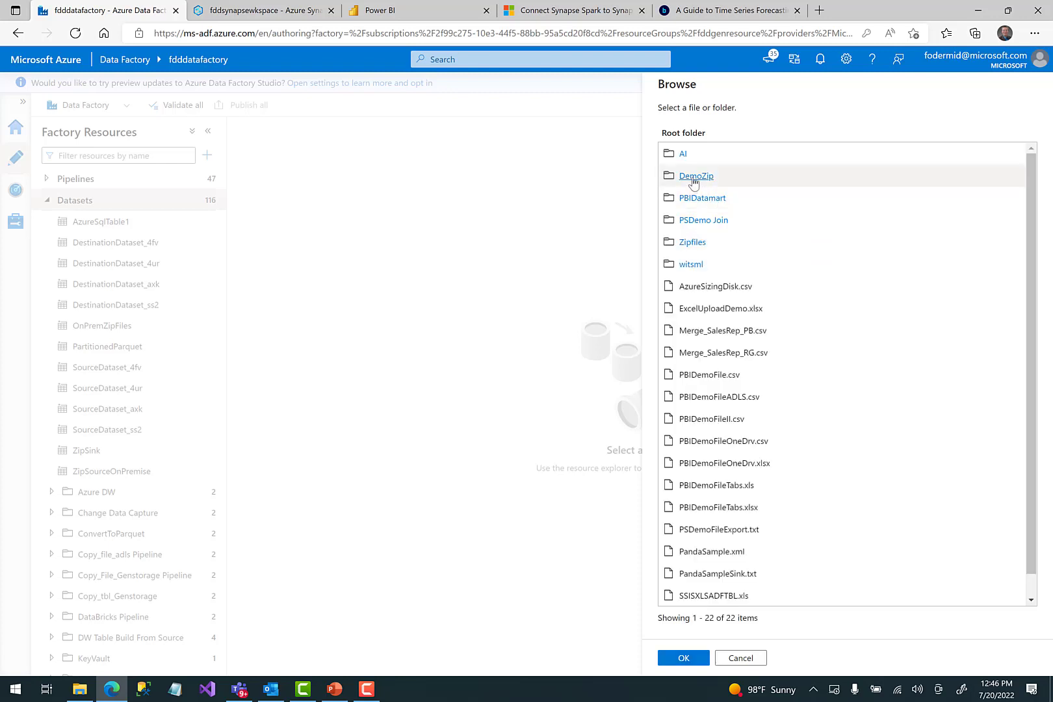
{"action": "left_click", "coordinate": [693, 179]}
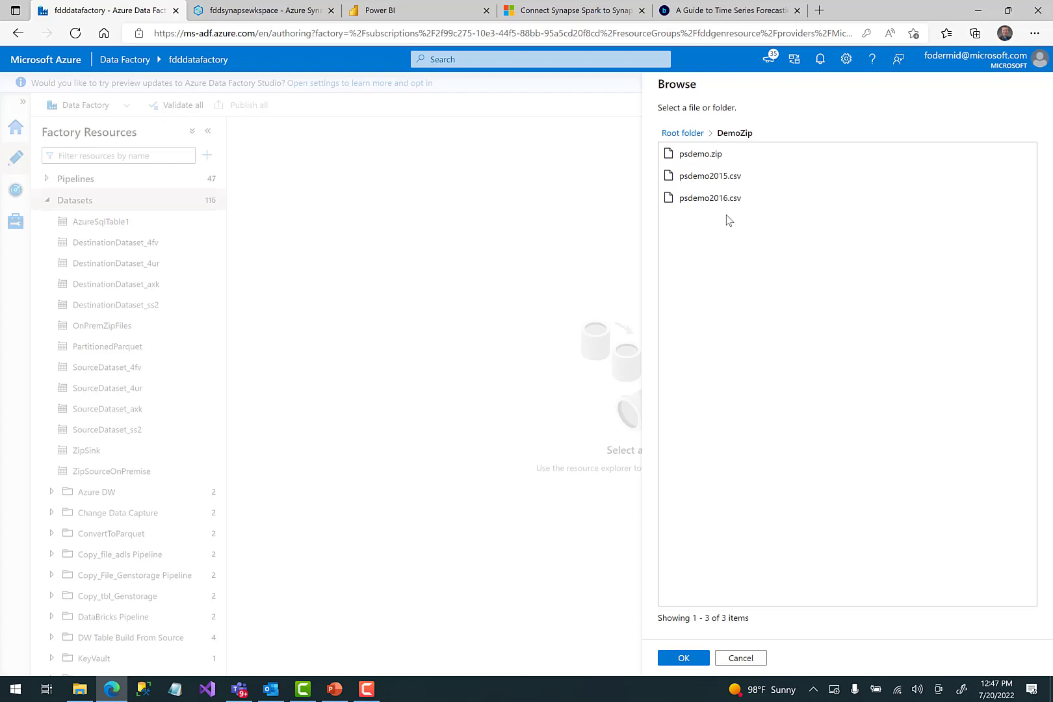
{"action": "left_click", "coordinate": [688, 657]}
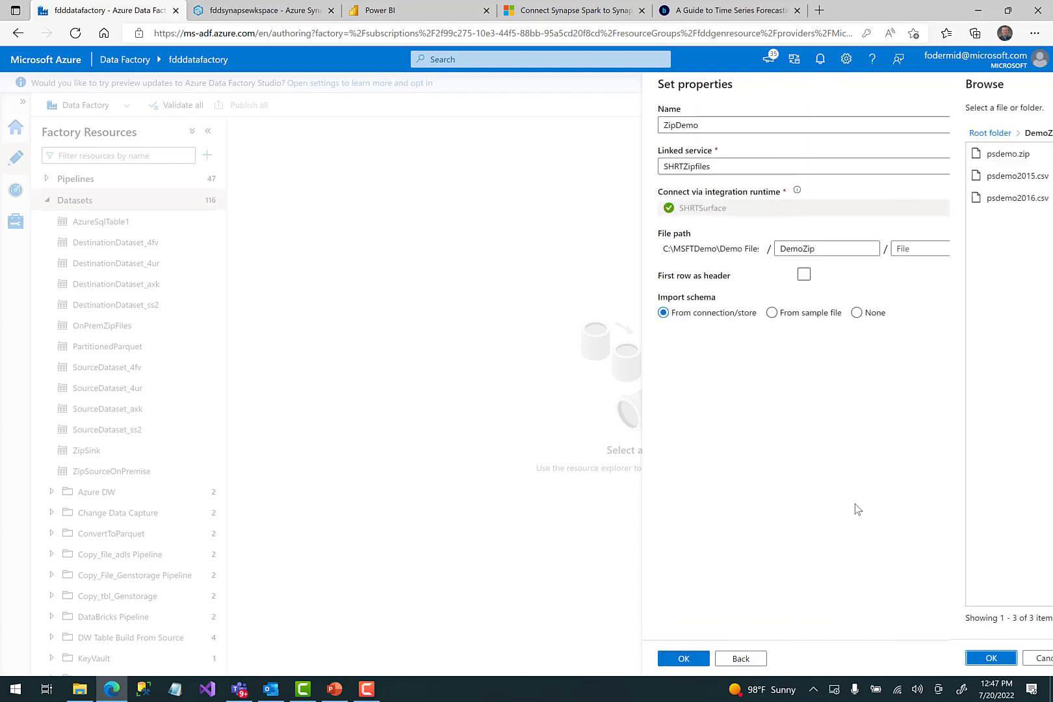
{"action": "left_click", "coordinate": [858, 315]}
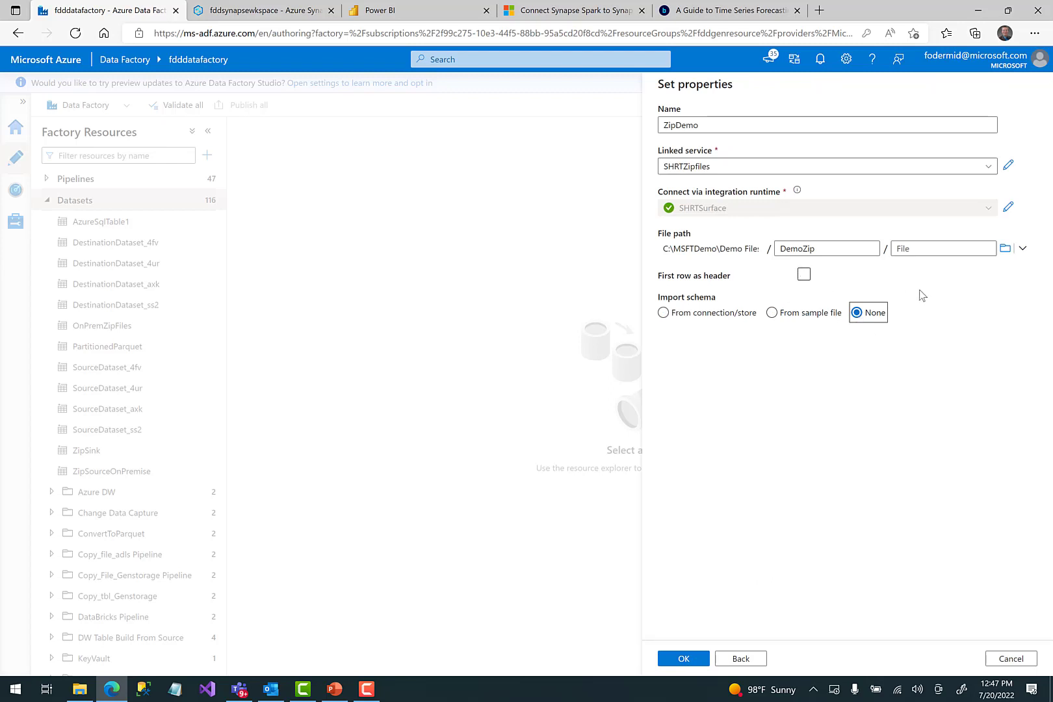
{"action": "left_click", "coordinate": [677, 660]}
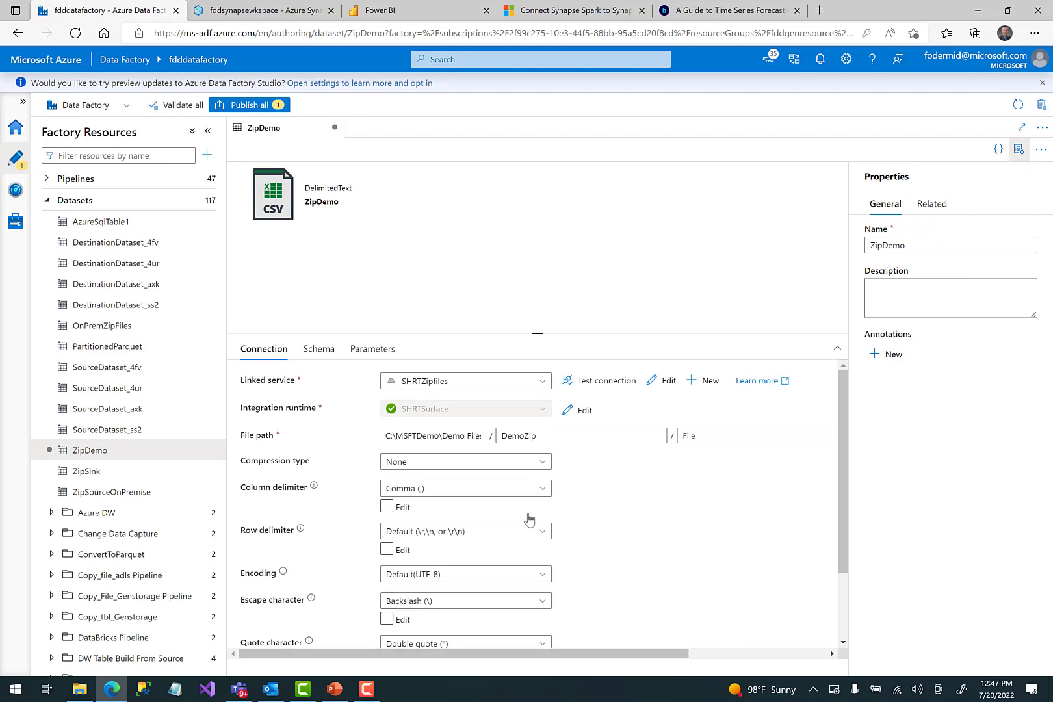
Set the ZipDemo dataset's compression type to ZipDeflate (.zip) and its compression level to Optimal.
{"action": "left_click", "coordinate": [543, 463]}
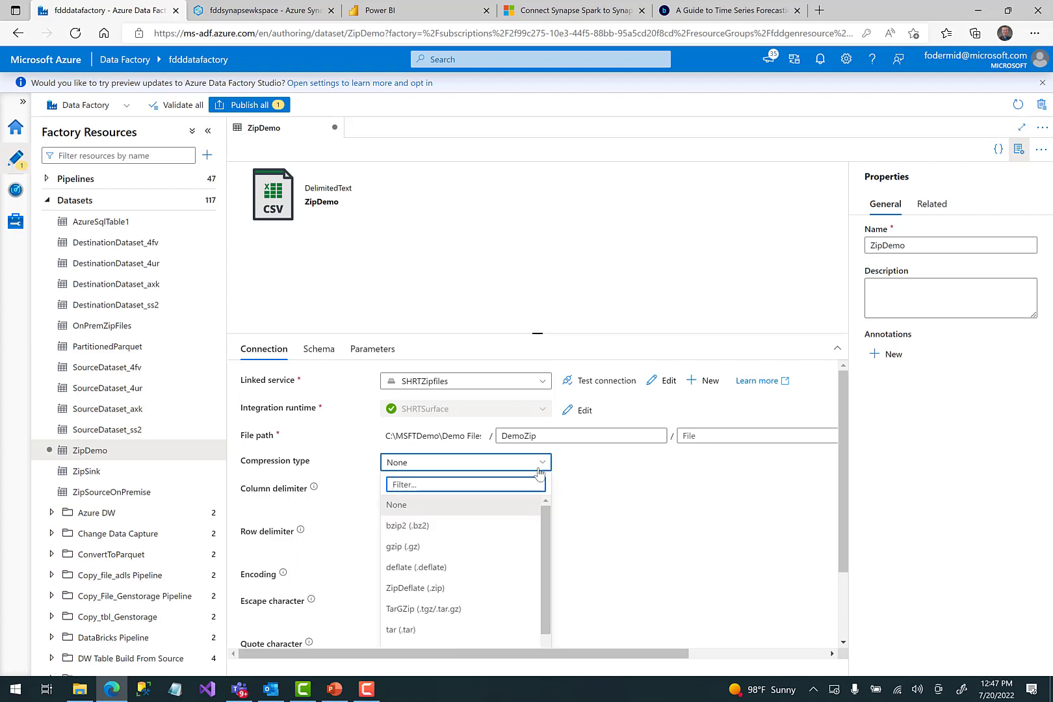
{"action": "left_click", "coordinate": [409, 590]}
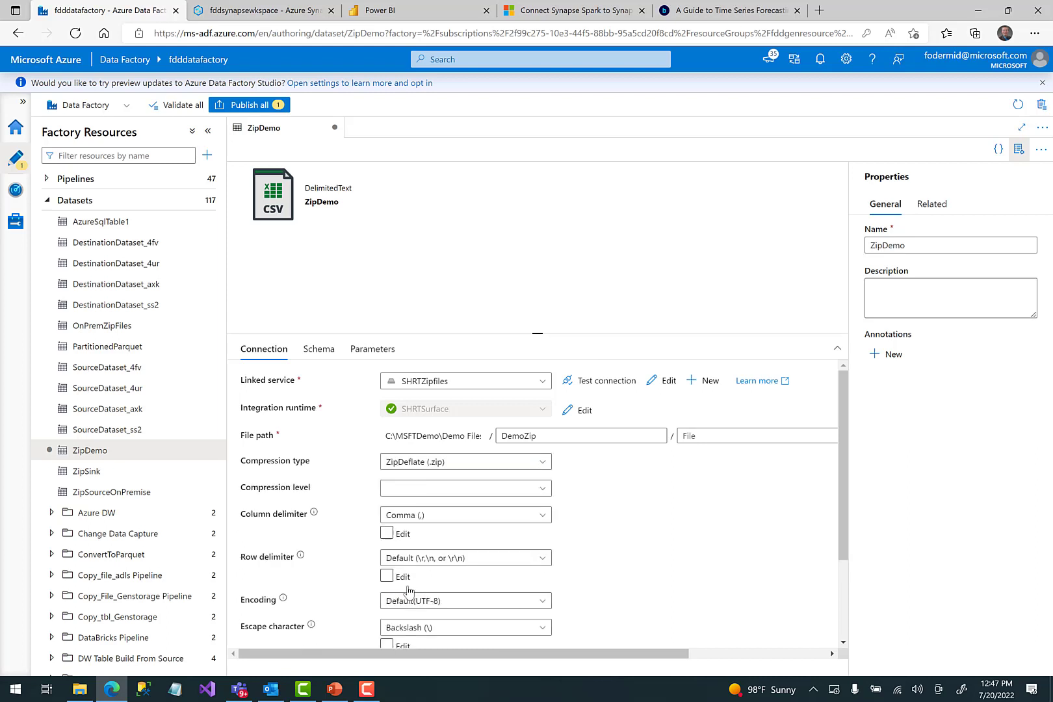
{"action": "left_click", "coordinate": [543, 493]}
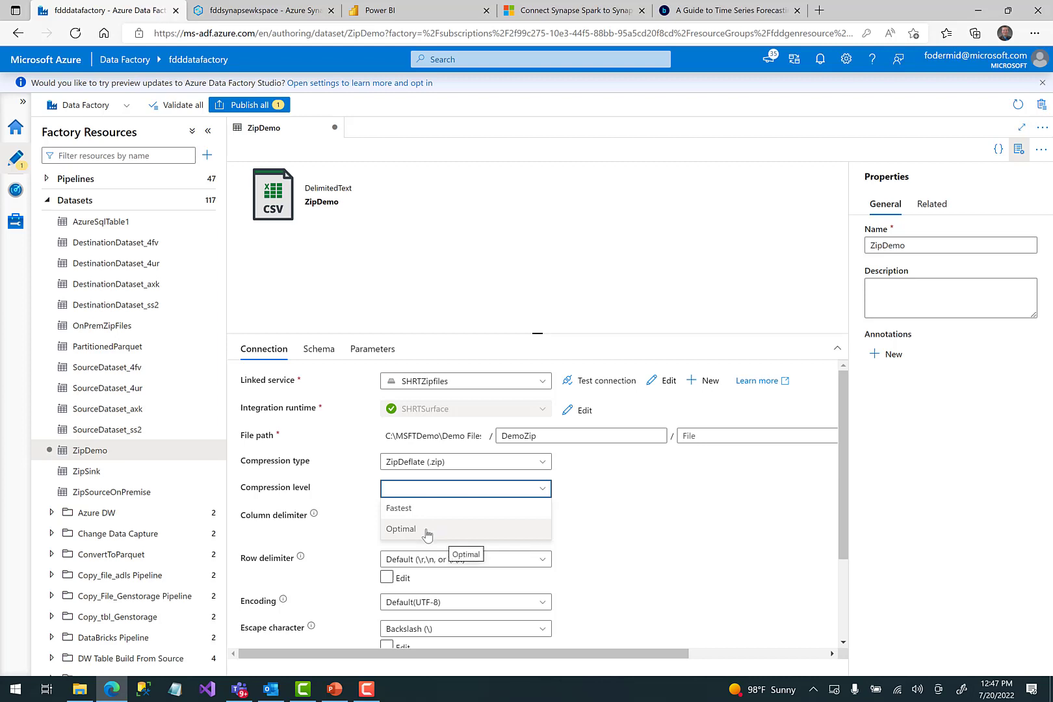
{"action": "left_click", "coordinate": [426, 530]}
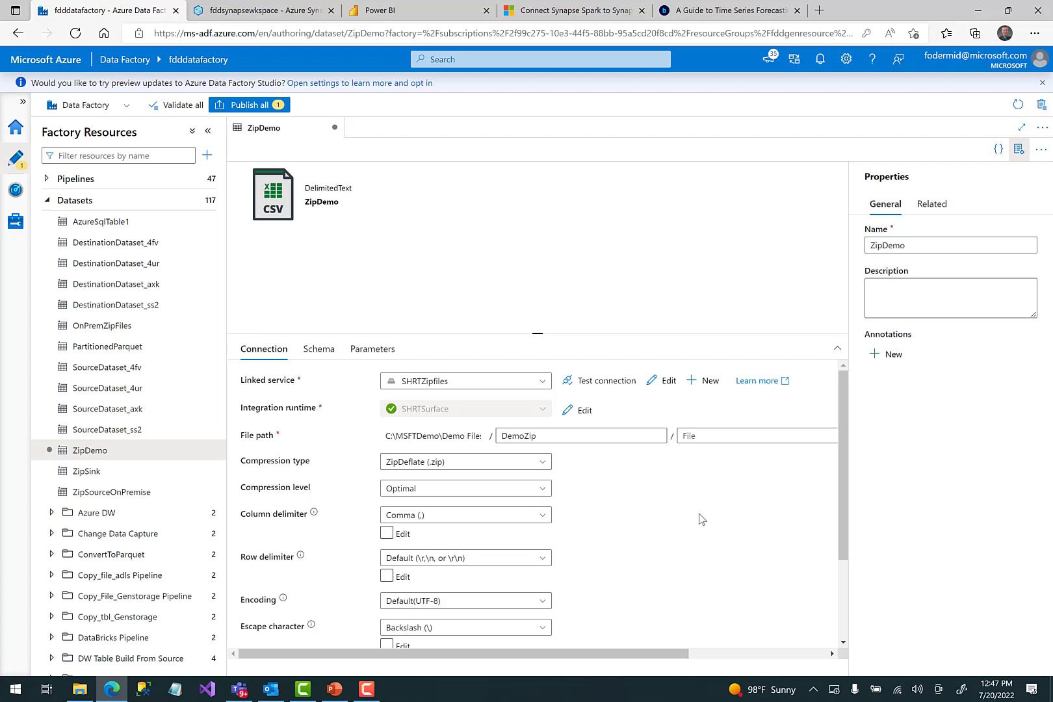
Add a String parameter named demozip with the default value *.zip to the ZipDemo dataset.
{"action": "left_click", "coordinate": [374, 349]}
{"action": "left_click", "coordinate": [263, 386]}
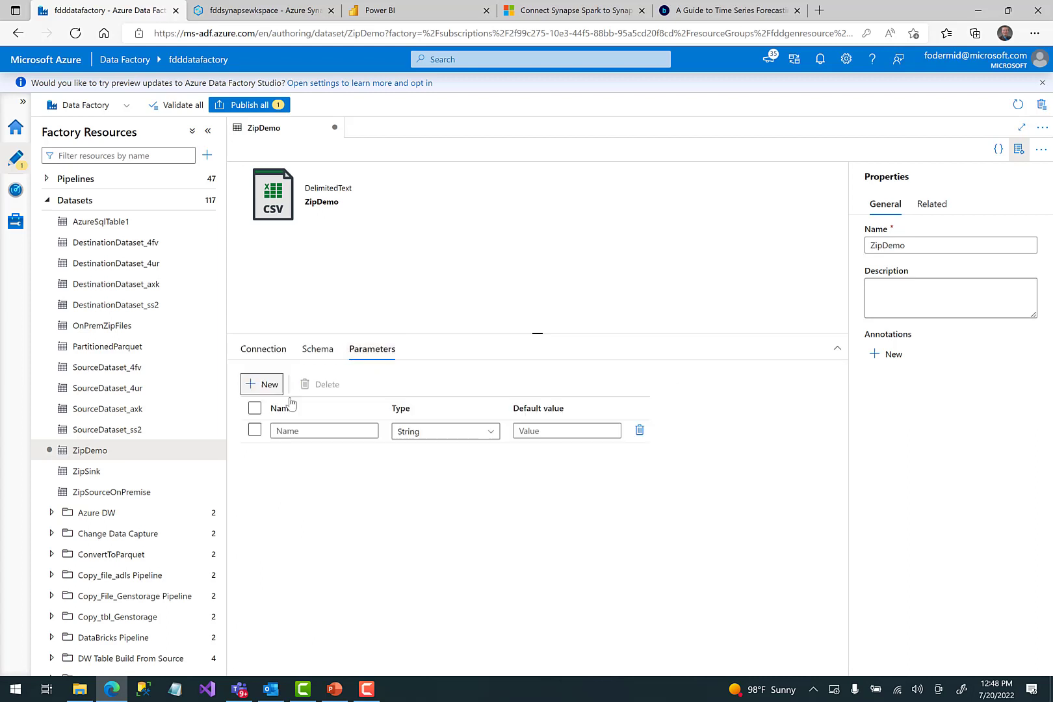
{"action": "left_click", "coordinate": [304, 432]}
{"action": "type", "text": "de"}
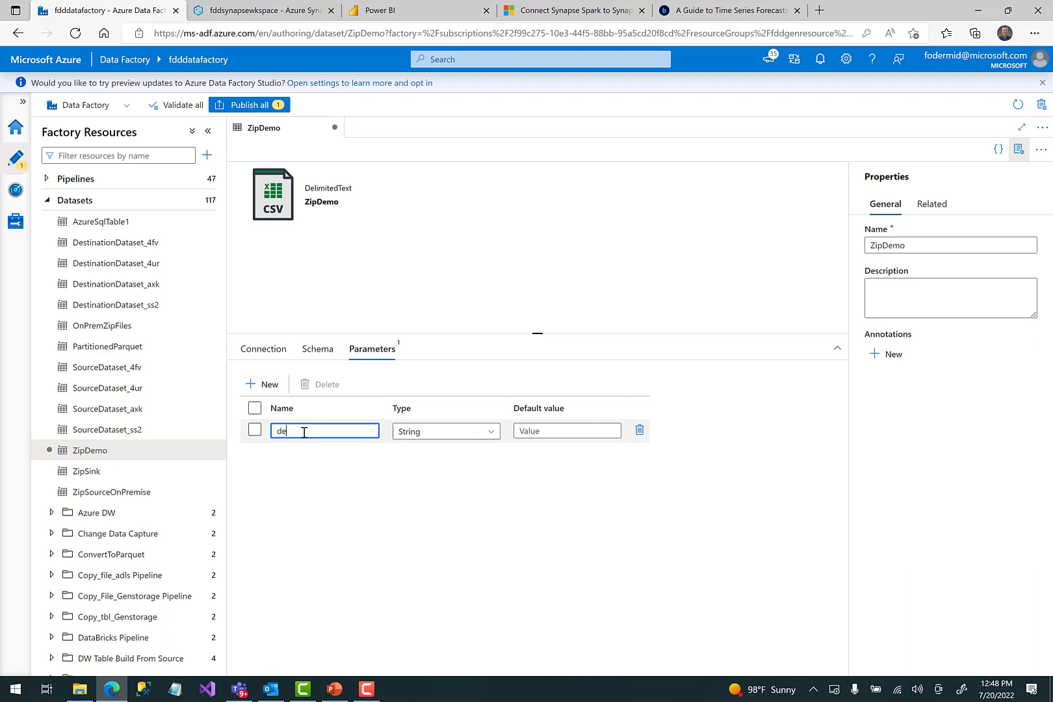
{"action": "type", "text": "mozip"}
{"action": "left_click", "coordinate": [549, 430]}
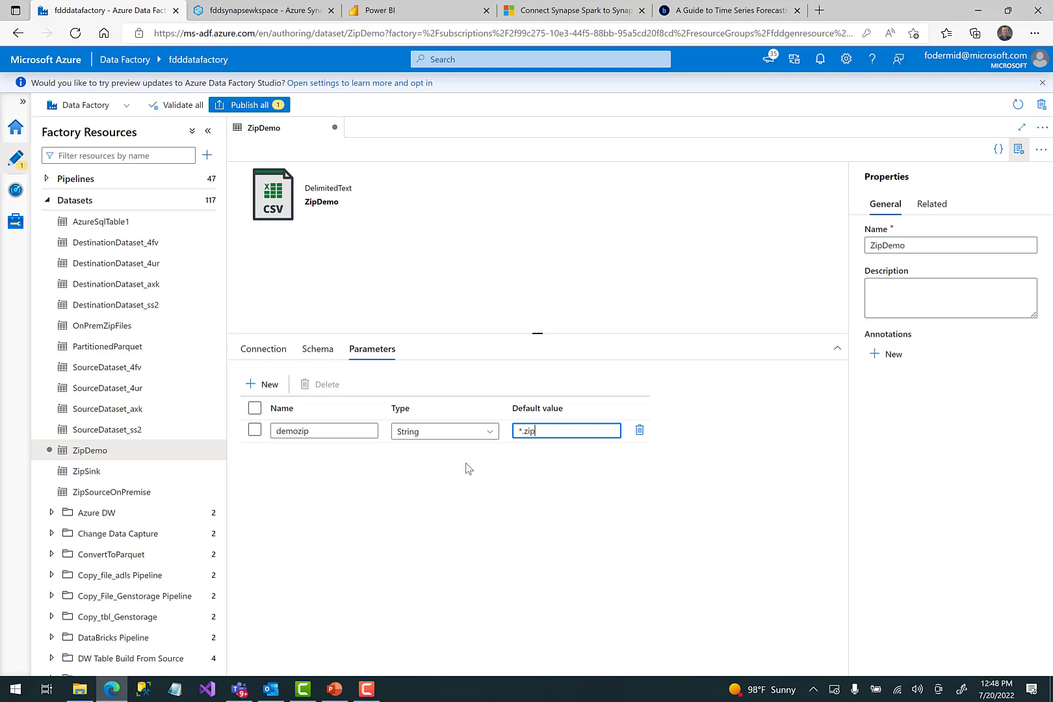
{"action": "left_click", "coordinate": [270, 357]}
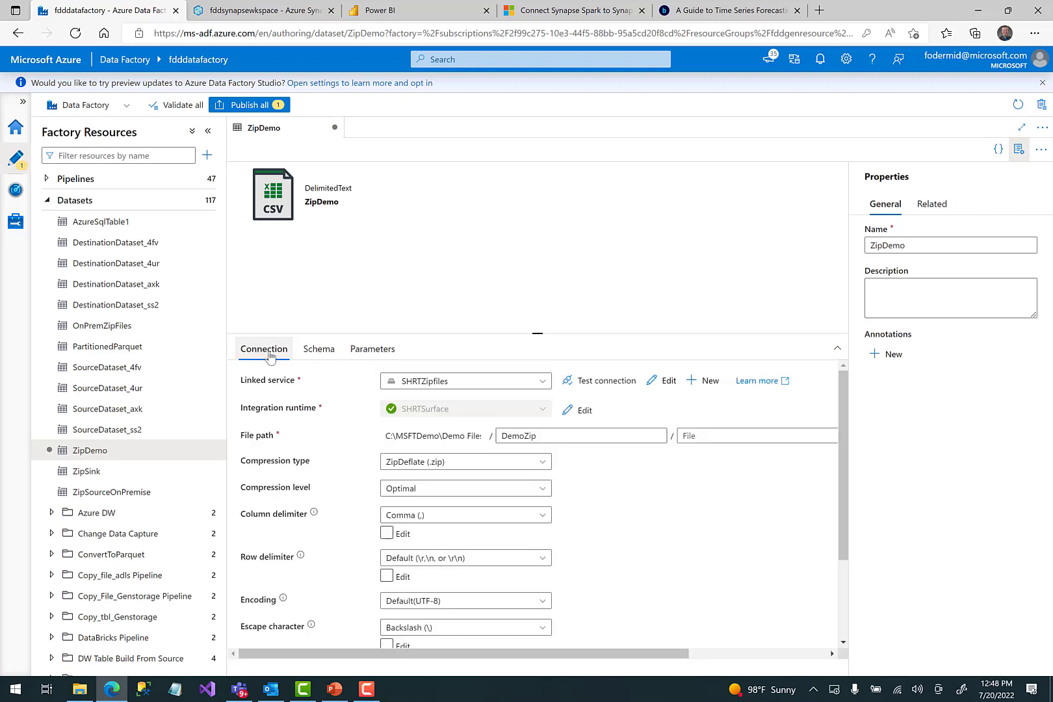
{"action": "left_click", "coordinate": [737, 437]}
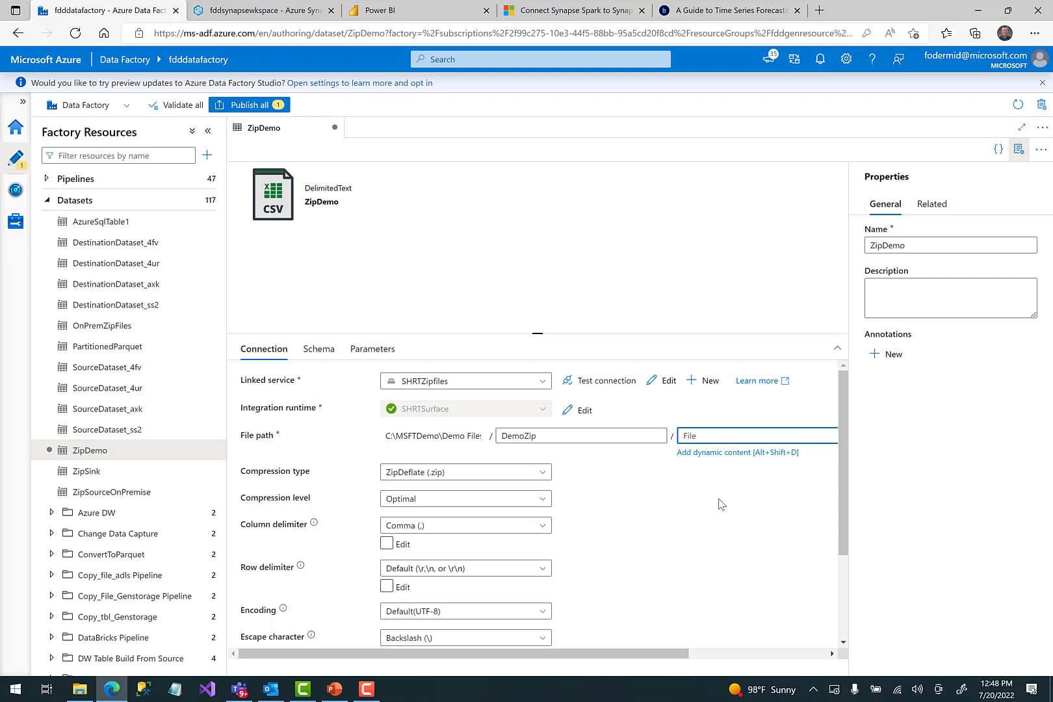
{"action": "left_click", "coordinate": [726, 453]}
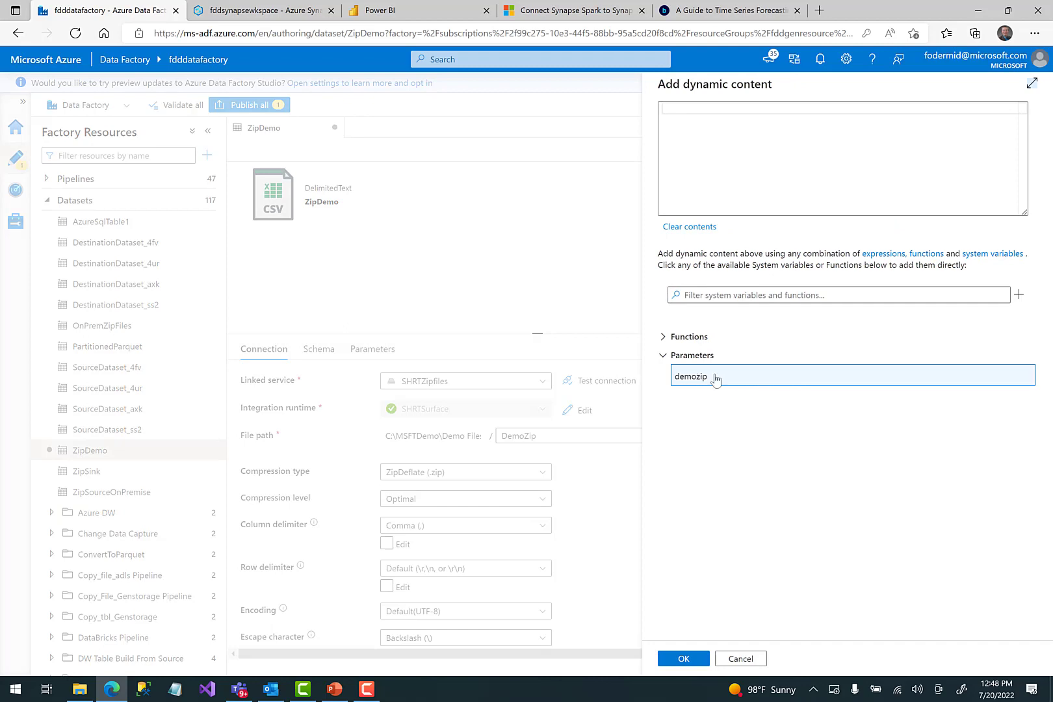
{"action": "left_click", "coordinate": [693, 382]}
{"action": "left_click", "coordinate": [682, 658]}
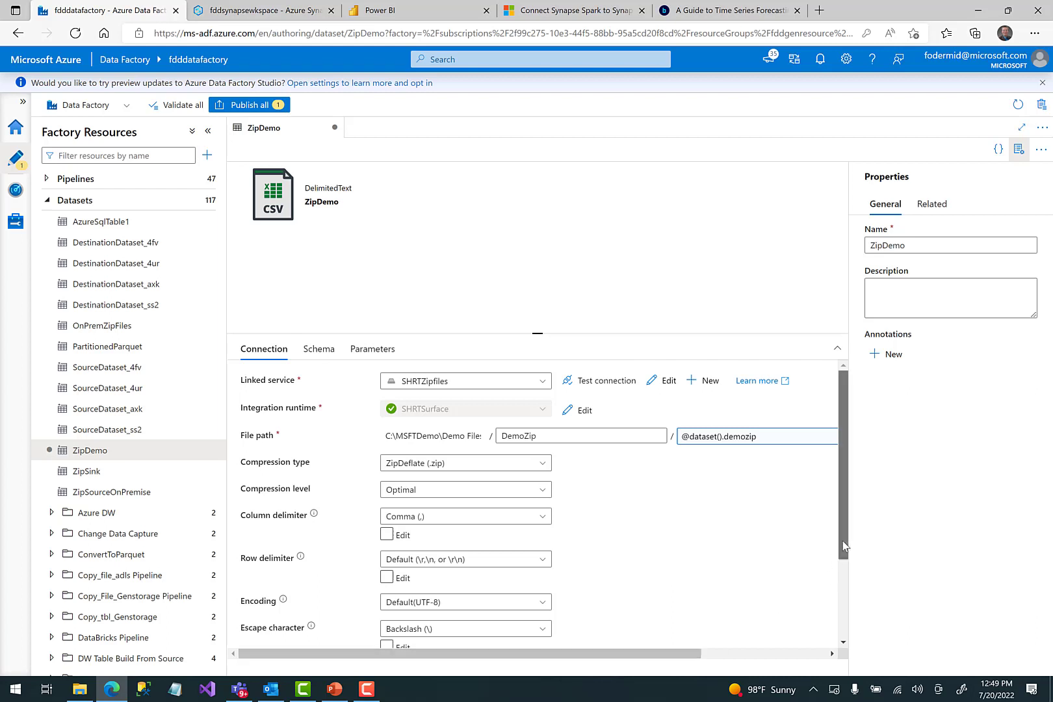
{"action": "left_click_drag", "start_coordinate": [844, 547], "coordinate": [854, 500]}
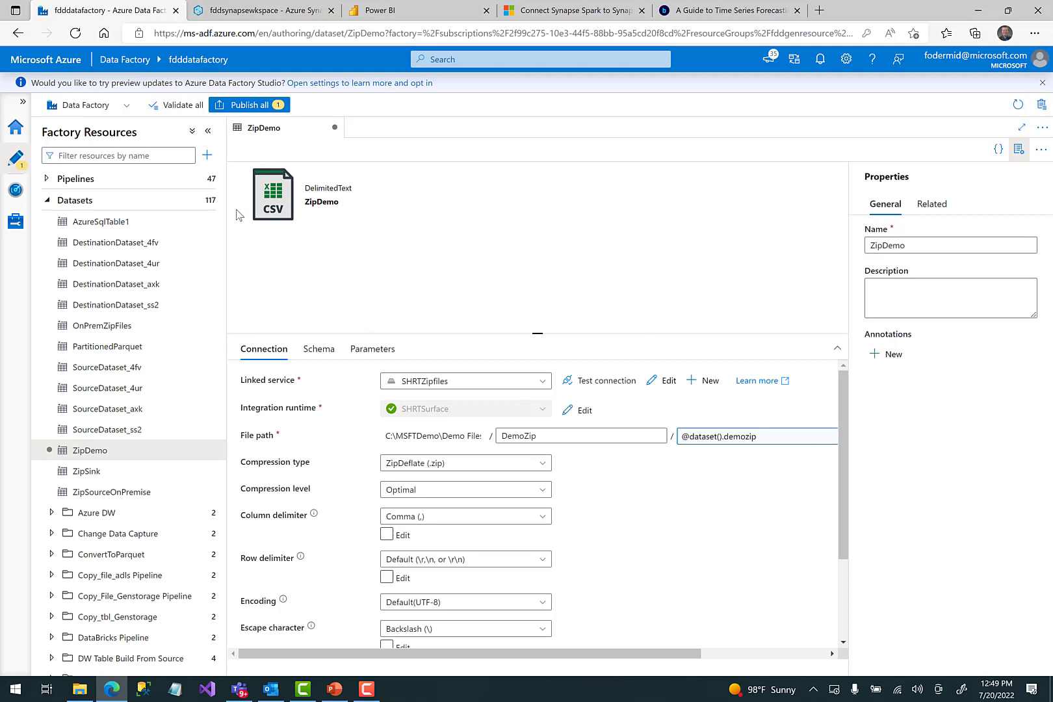
Create a new pipeline and place a Get Metadata activity on its canvas.
{"action": "left_click", "coordinate": [208, 185]}
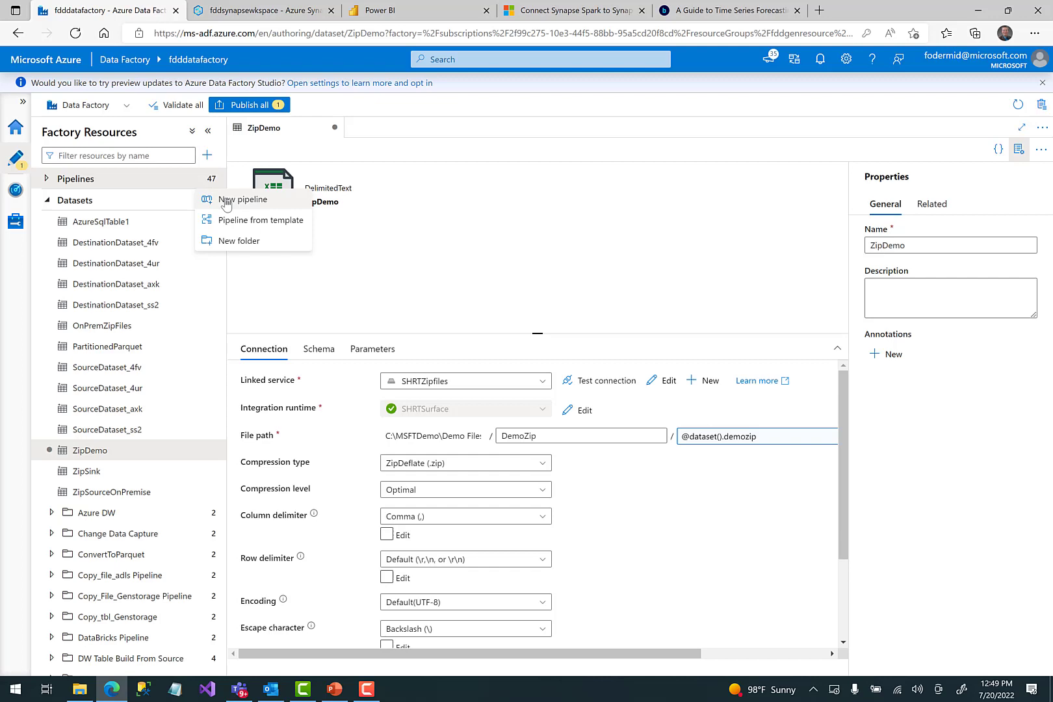
{"action": "left_click", "coordinate": [226, 201]}
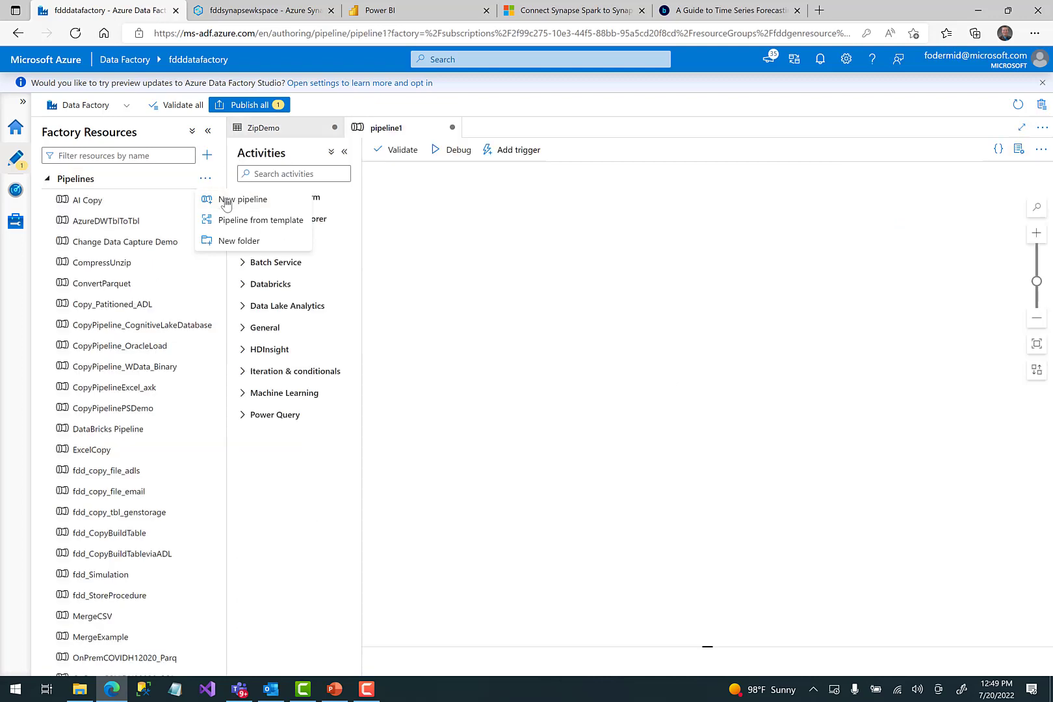
{"action": "left_click", "coordinate": [243, 329]}
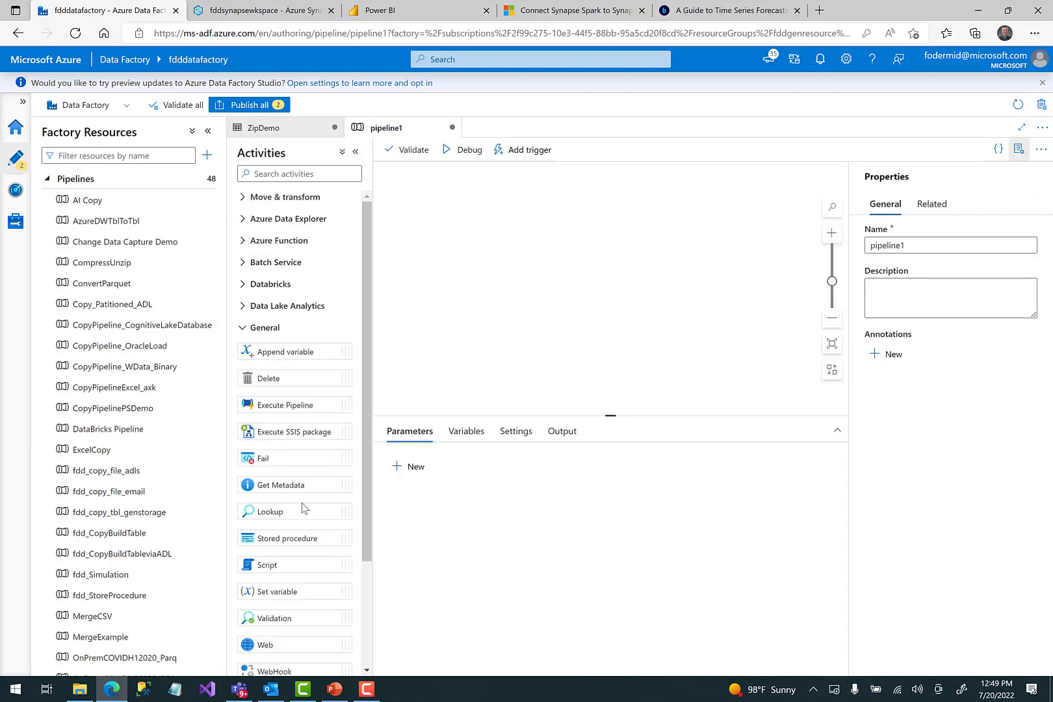
{"action": "left_click_drag", "start_coordinate": [294, 489], "coordinate": [534, 263]}
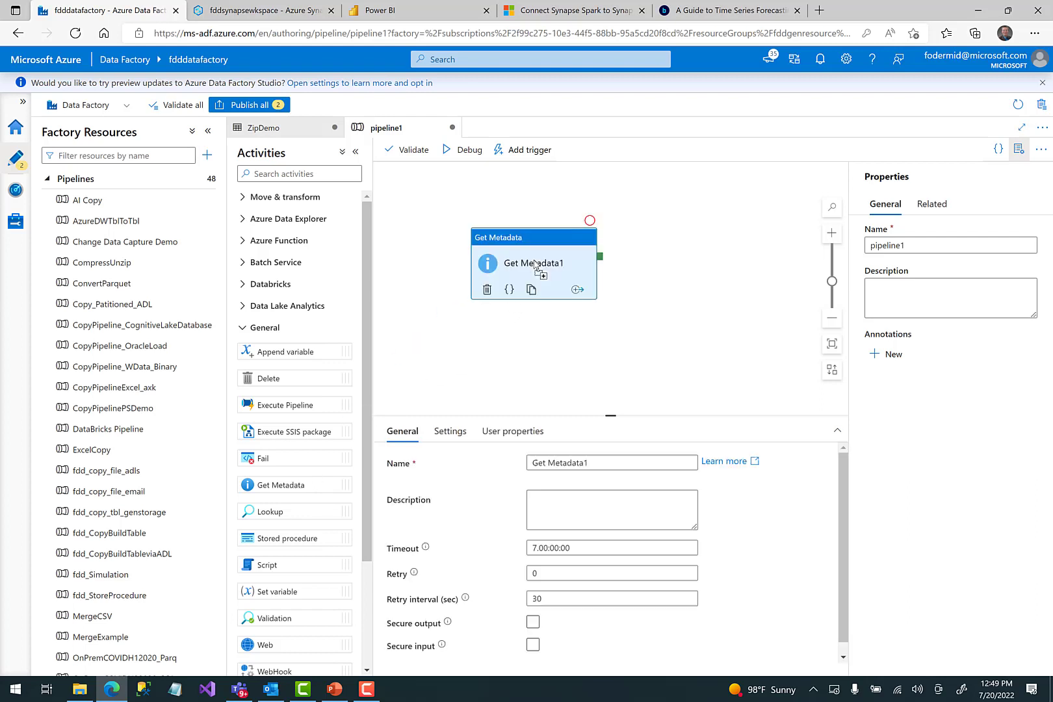
Rename the Get Metadata activity as demometadata.
{"action": "left_click", "coordinate": [449, 432]}
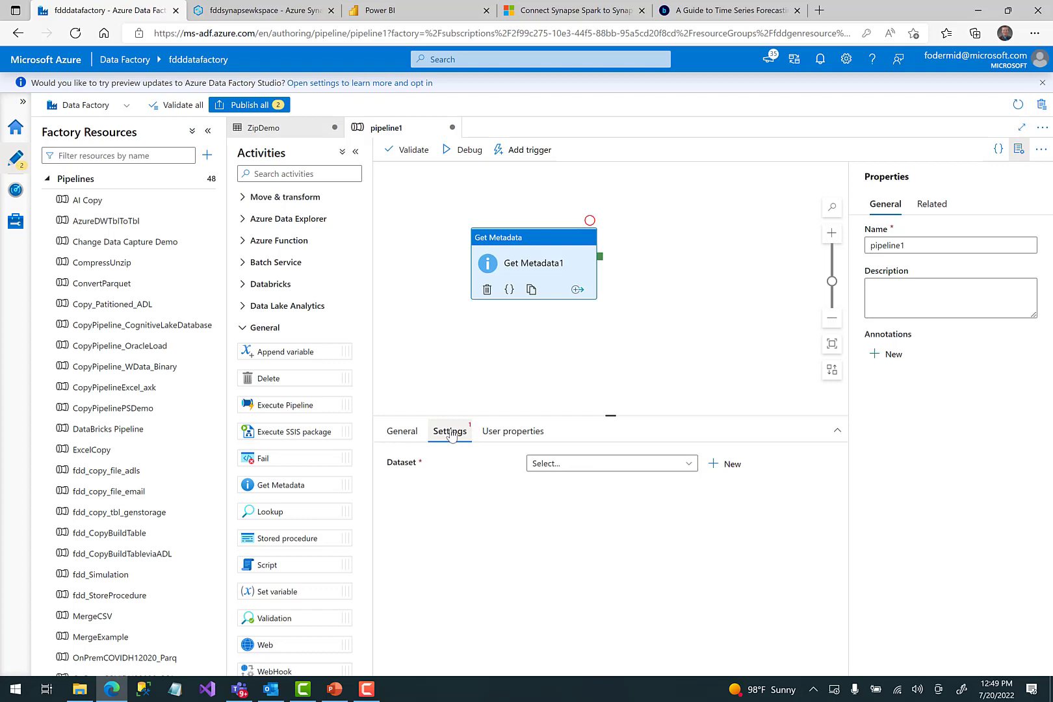
{"action": "left_click", "coordinate": [399, 432]}
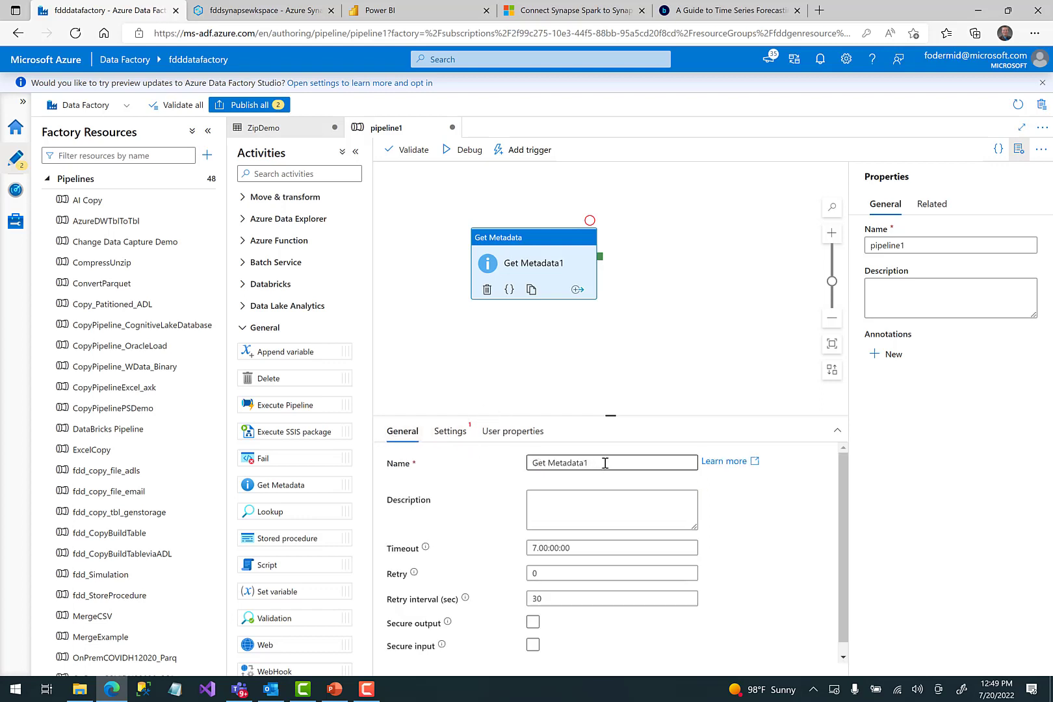
{"action": "left_click_drag", "start_coordinate": [604, 462], "coordinate": [455, 467]}
{"action": "type", "text": "demo"}
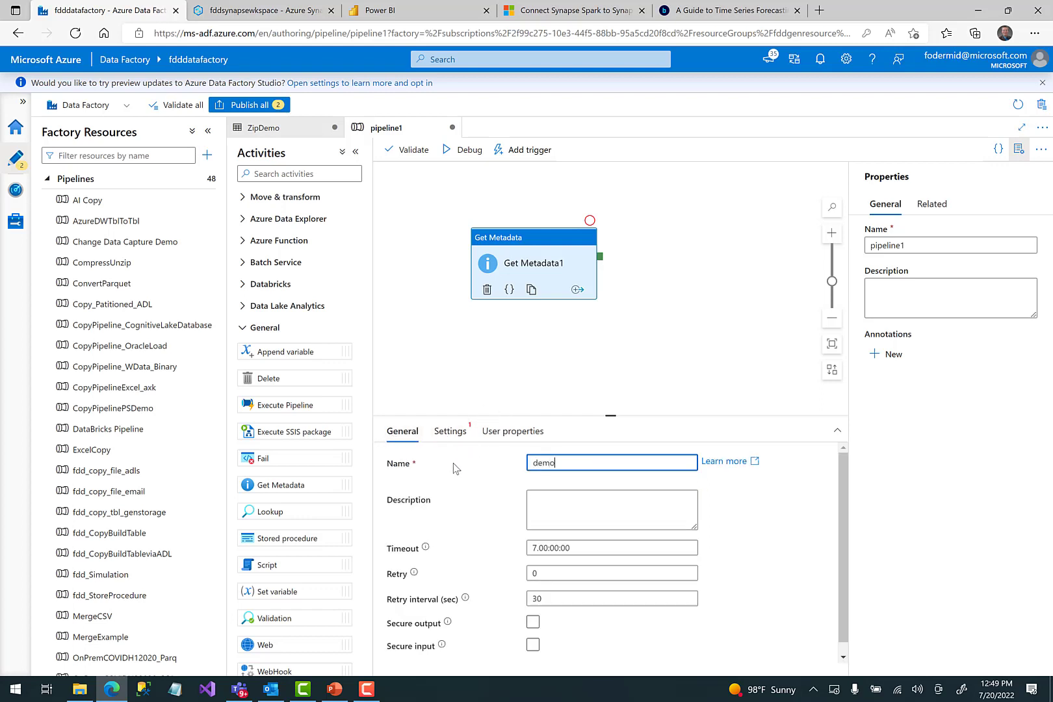
{"action": "type", "text": "metadata"}
Assign the ZipDemo dataset to the demometadata activity.
{"action": "left_click", "coordinate": [448, 440]}
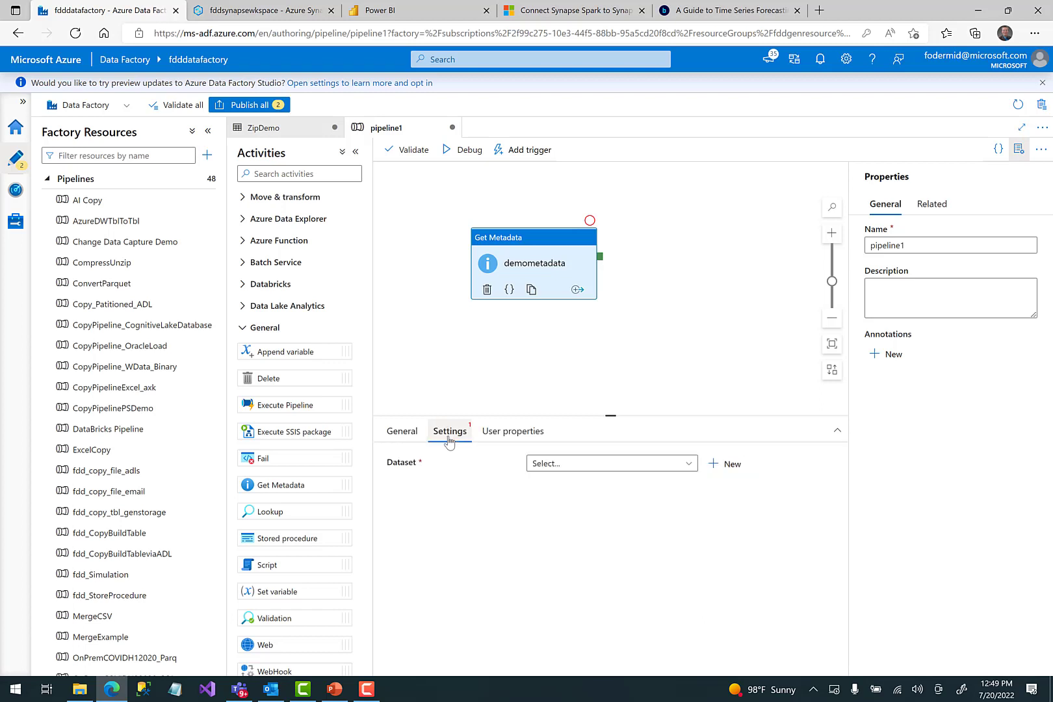
{"action": "left_click", "coordinate": [689, 466]}
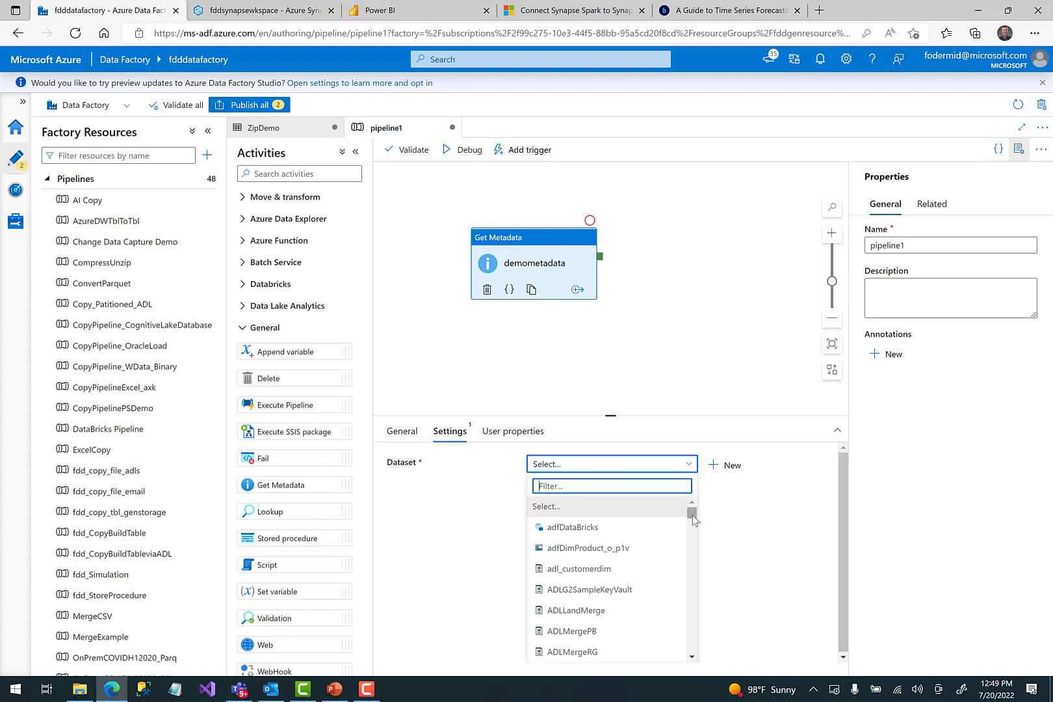
{"action": "left_click_drag", "start_coordinate": [691, 514], "coordinate": [692, 647]}
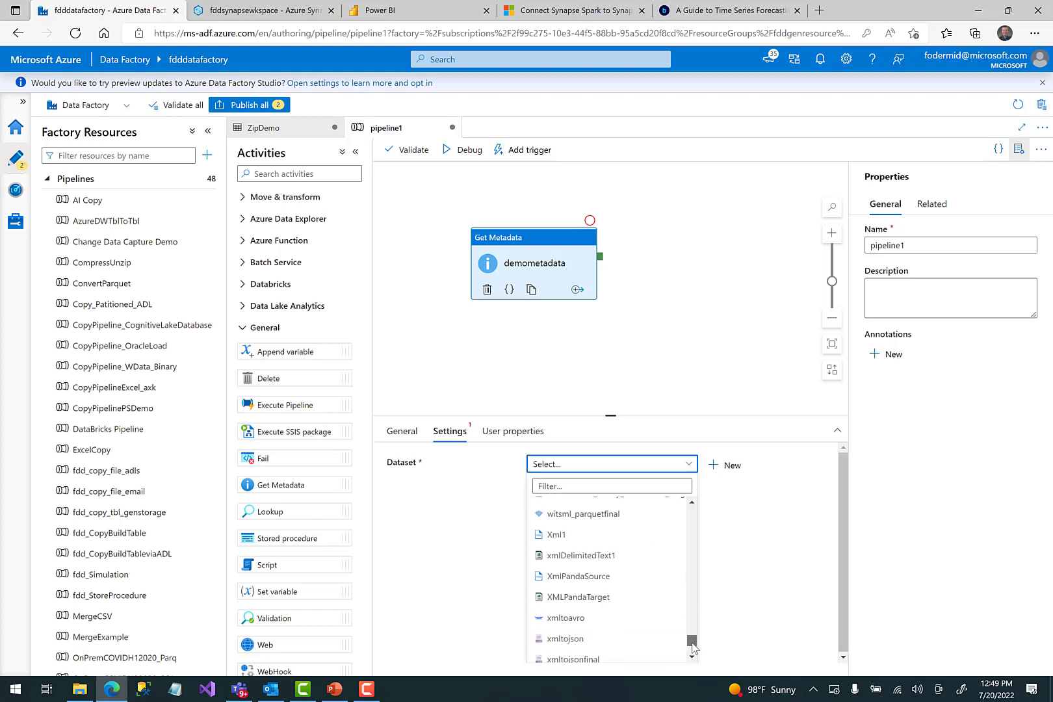
{"action": "left_click", "coordinate": [559, 488]}
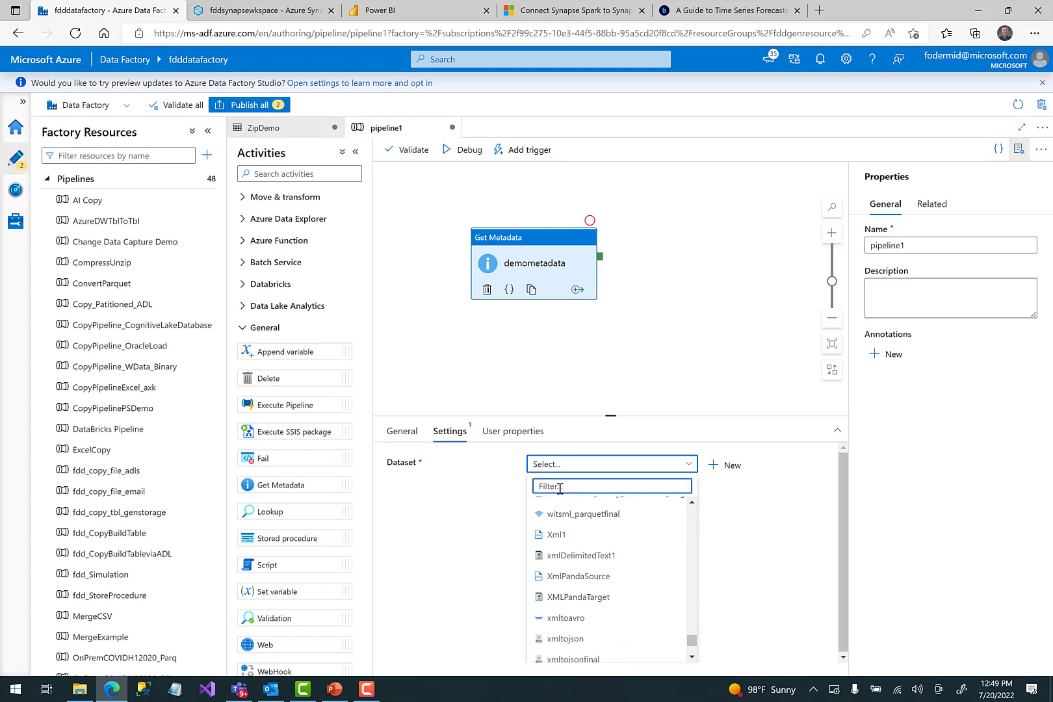
{"action": "type", "text": "zip"}
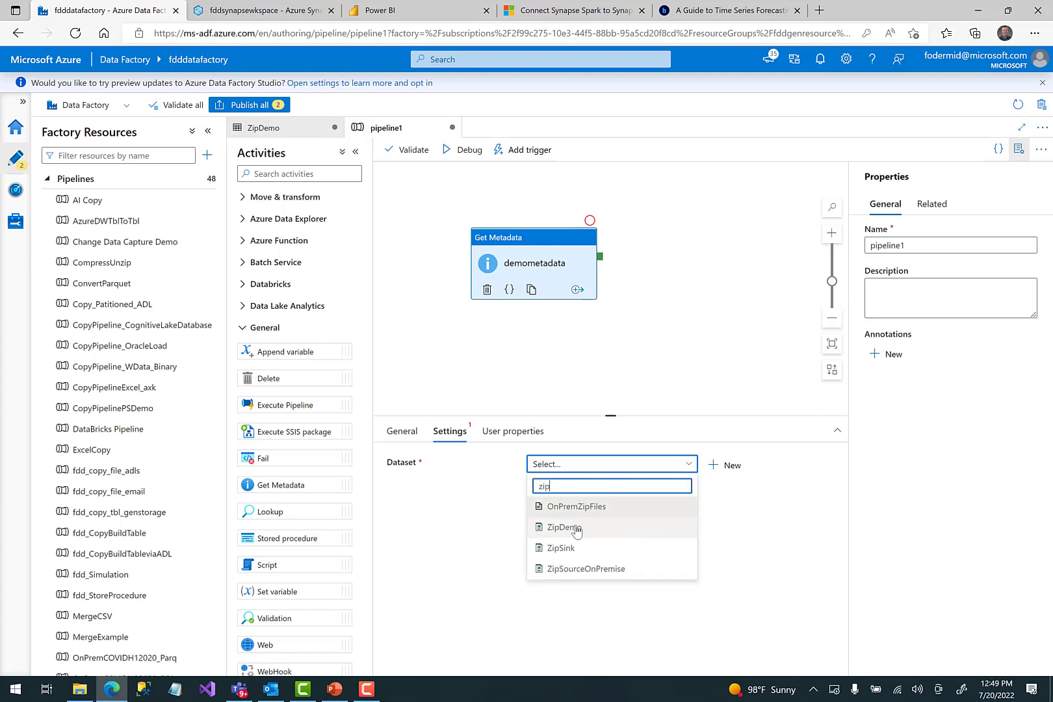
{"action": "left_click", "coordinate": [576, 529]}
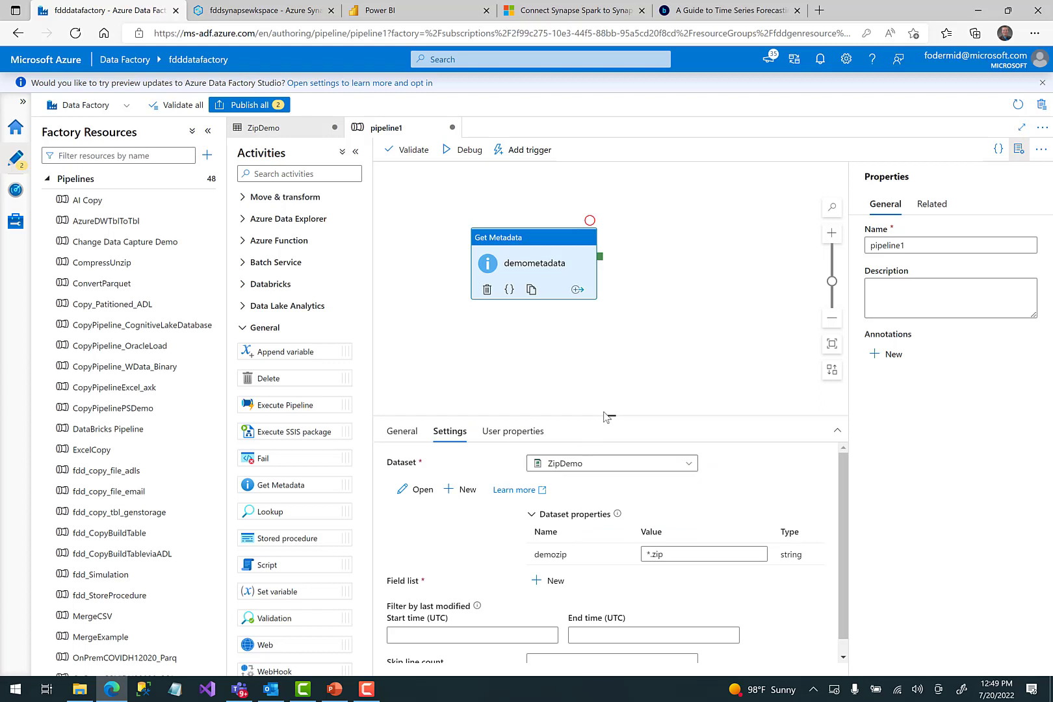
Add a Child items argument to the demometadata activity's field list.
{"action": "left_click_drag", "start_coordinate": [608, 416], "coordinate": [606, 305]}
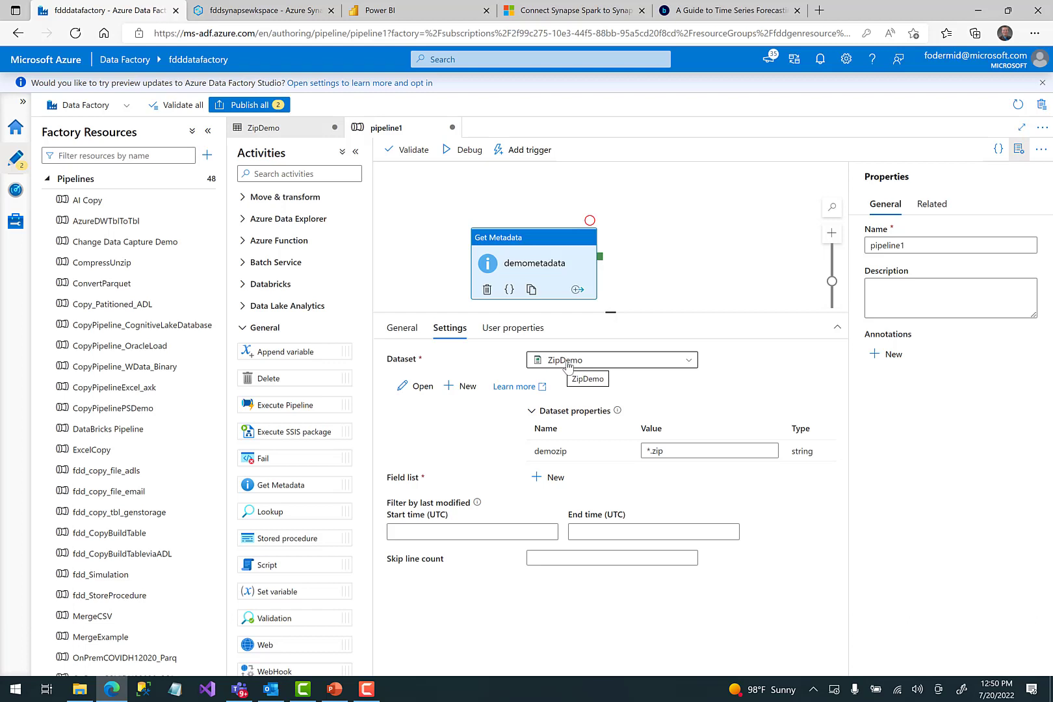
{"action": "left_click", "coordinate": [557, 479]}
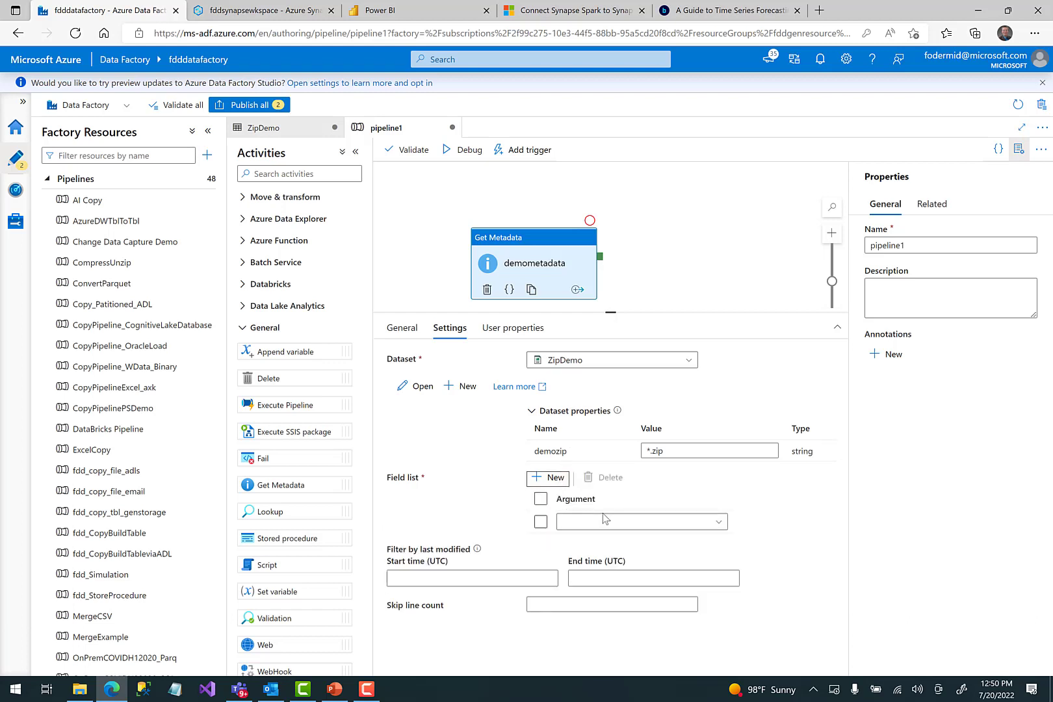
{"action": "left_click", "coordinate": [718, 522]}
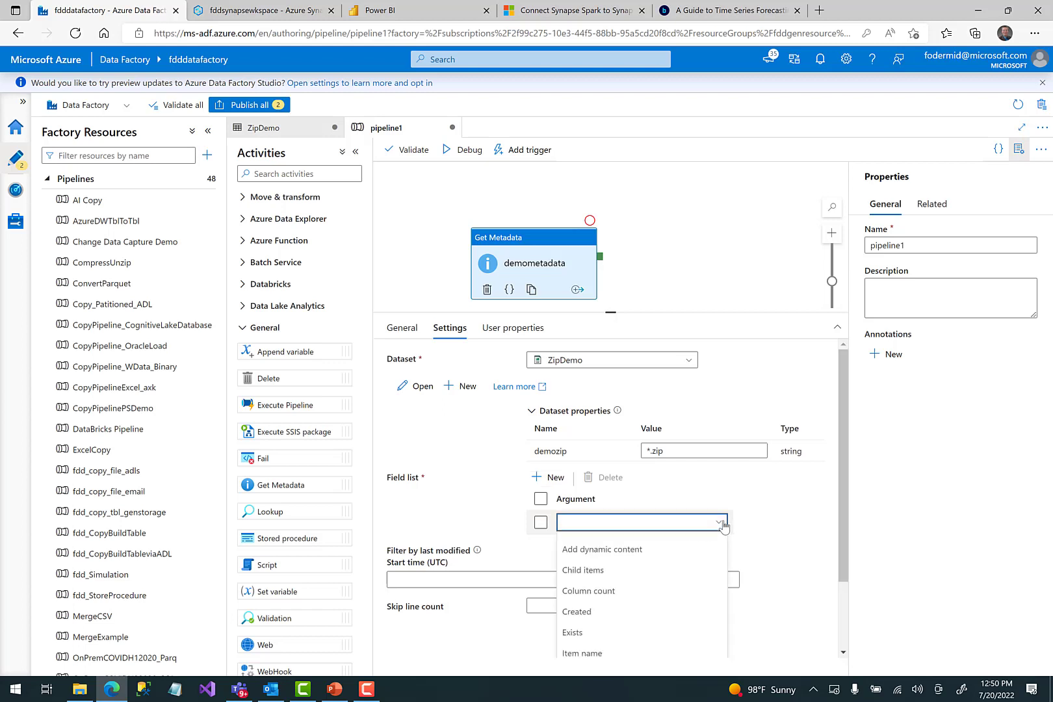
{"action": "left_click", "coordinate": [607, 572]}
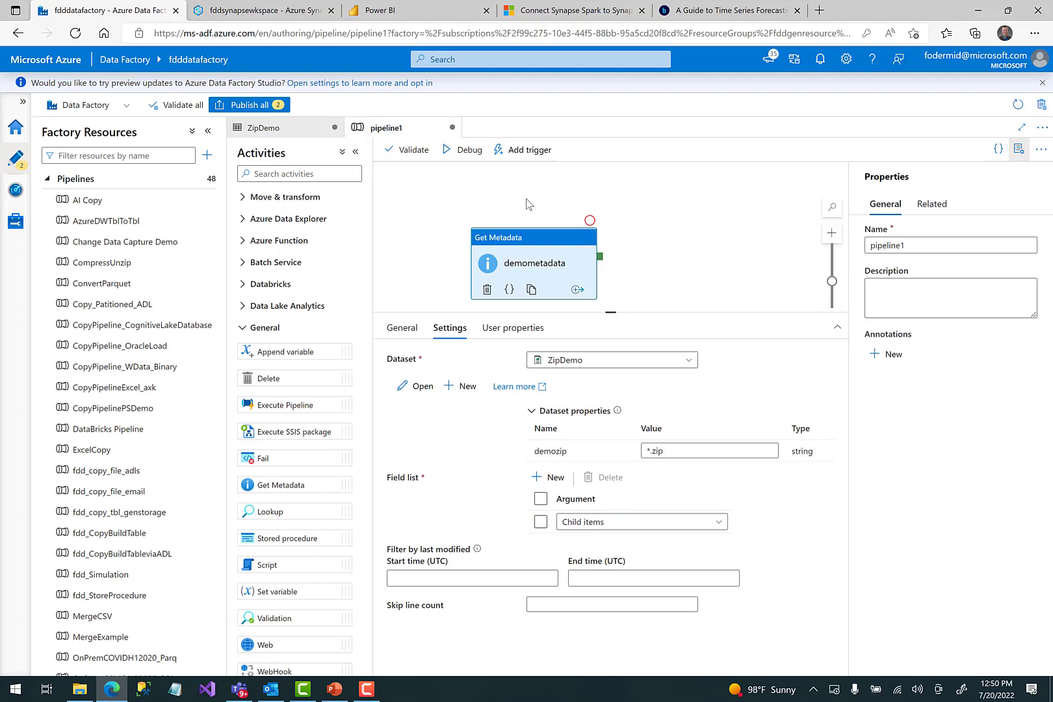
Run the pipeline in debug mode, refresh the run status and open the demometadata activity's output.
{"action": "left_click", "coordinate": [469, 151]}
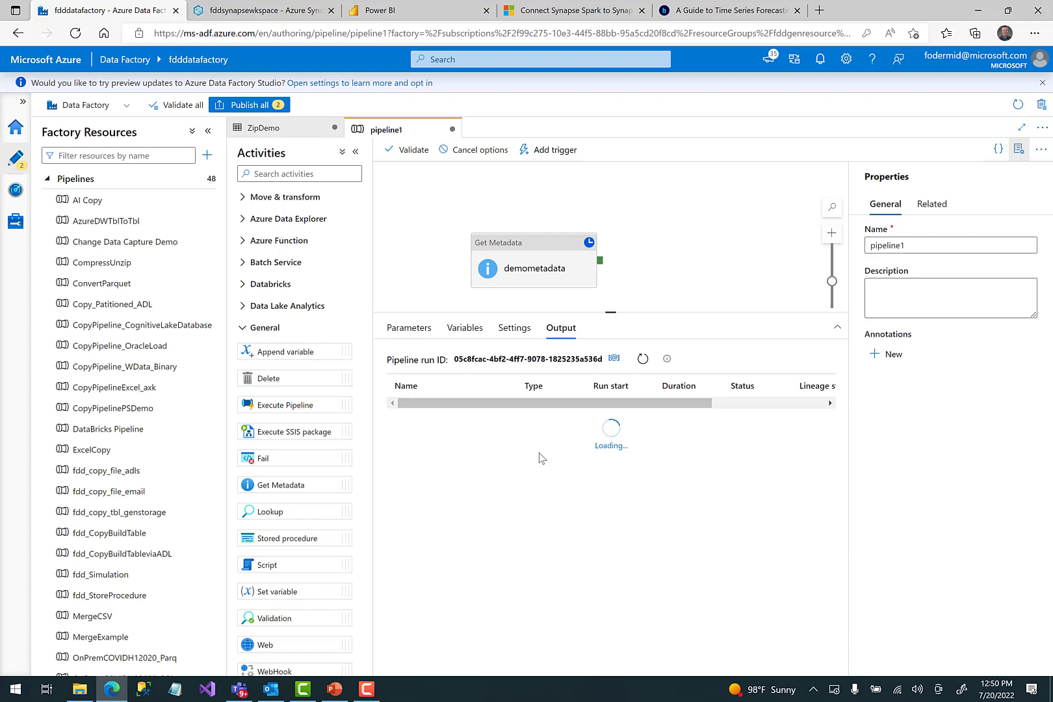
{"action": "left_click", "coordinate": [642, 359]}
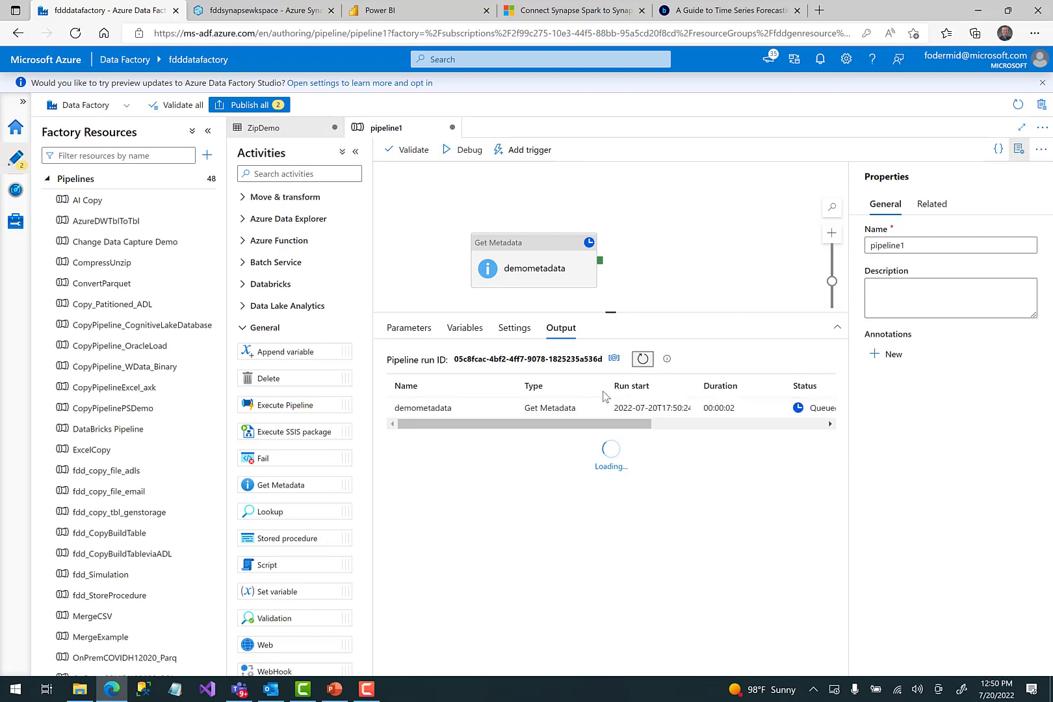
{"action": "mouse_move", "coordinate": [442, 416]}
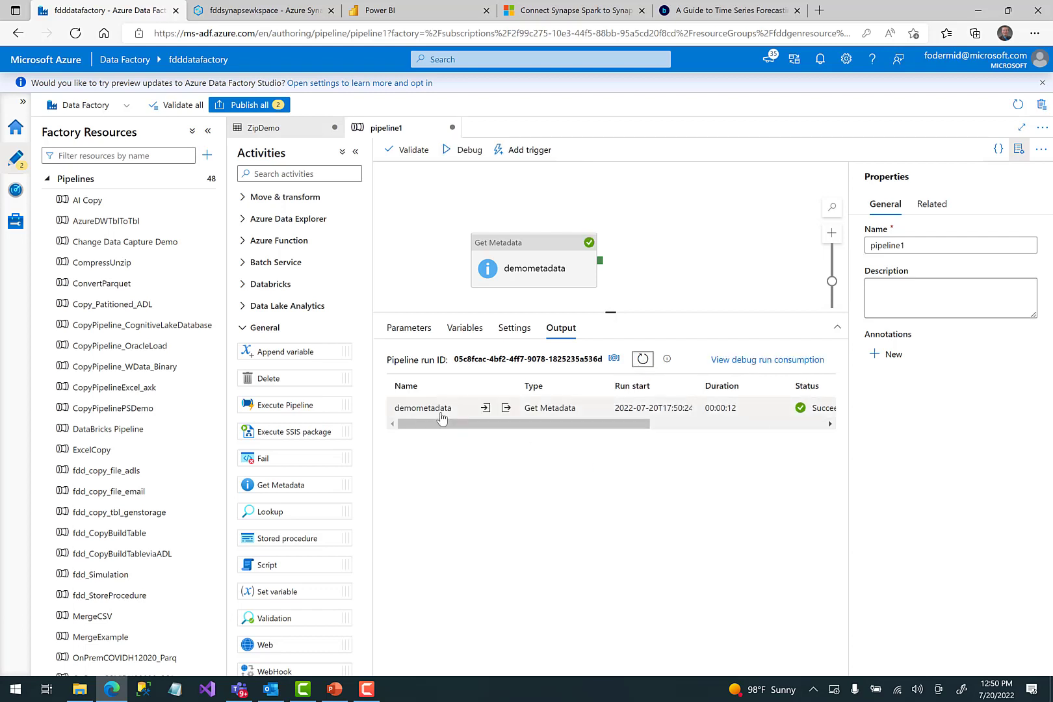
{"action": "left_click", "coordinate": [507, 408]}
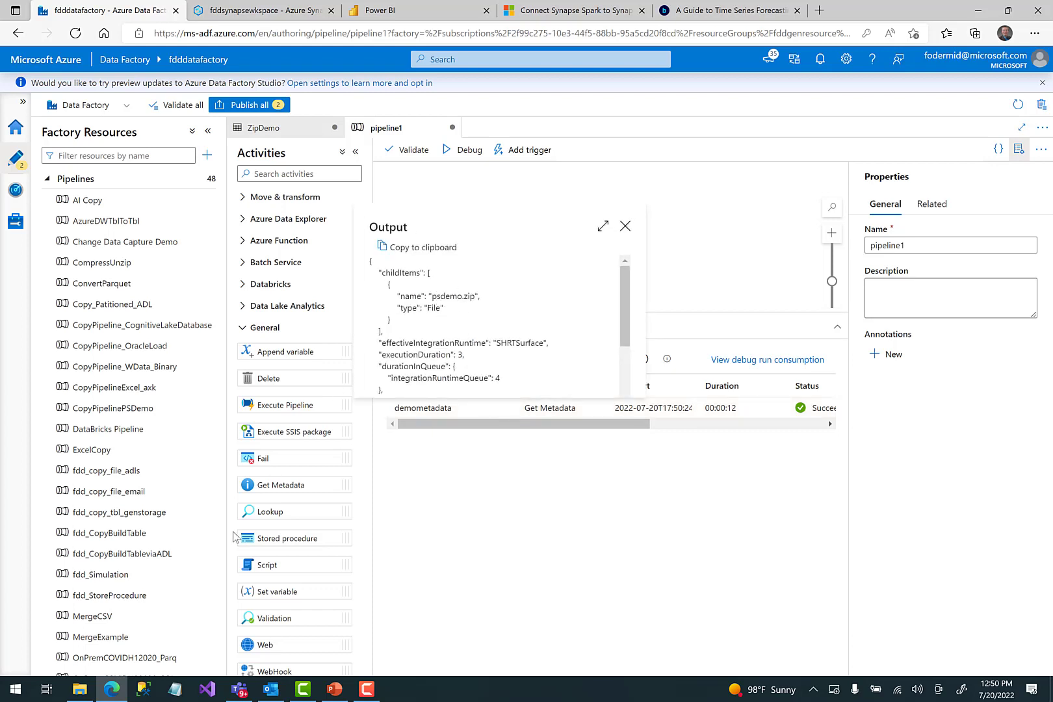
In File Explorer, copy MiscFiles.zip from the PBI\Zipfiles folder into the PBI\DemoZip folder.
{"action": "left_click", "coordinate": [85, 684]}
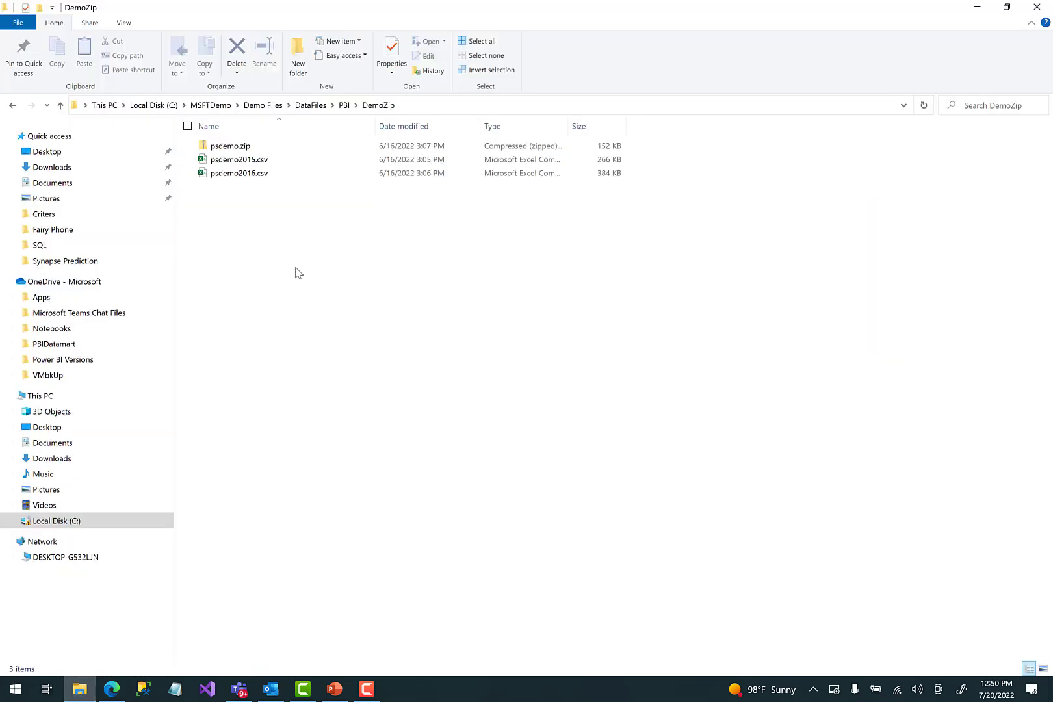
{"action": "left_click", "coordinate": [345, 106]}
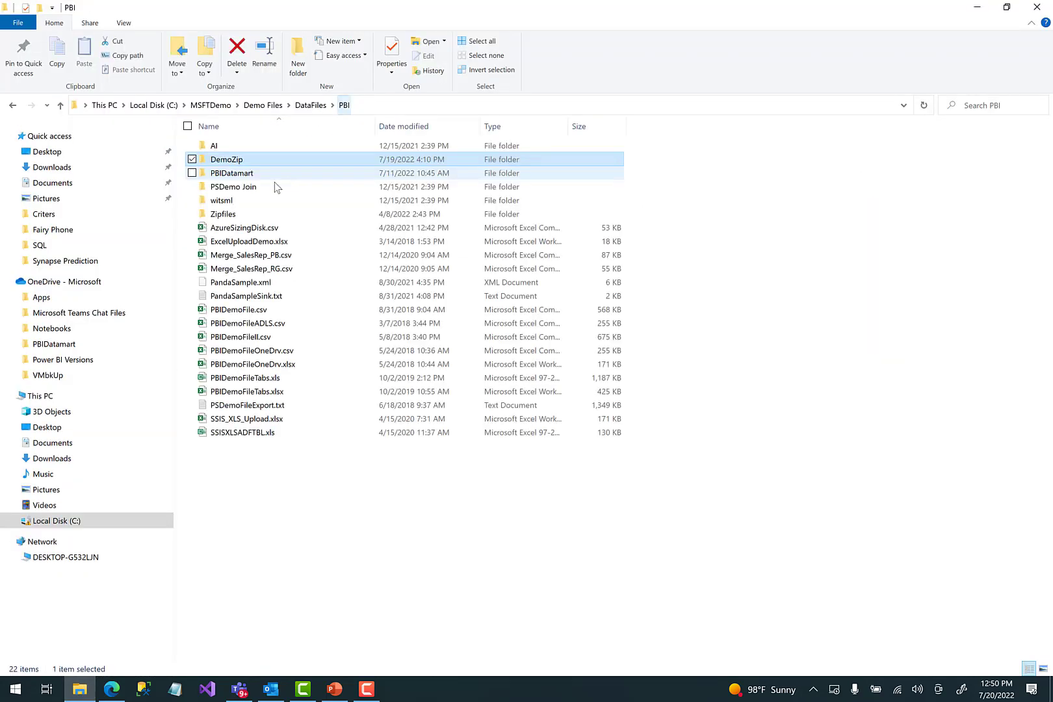
{"action": "double_click", "coordinate": [224, 214]}
{"action": "left_click", "coordinate": [234, 147]}
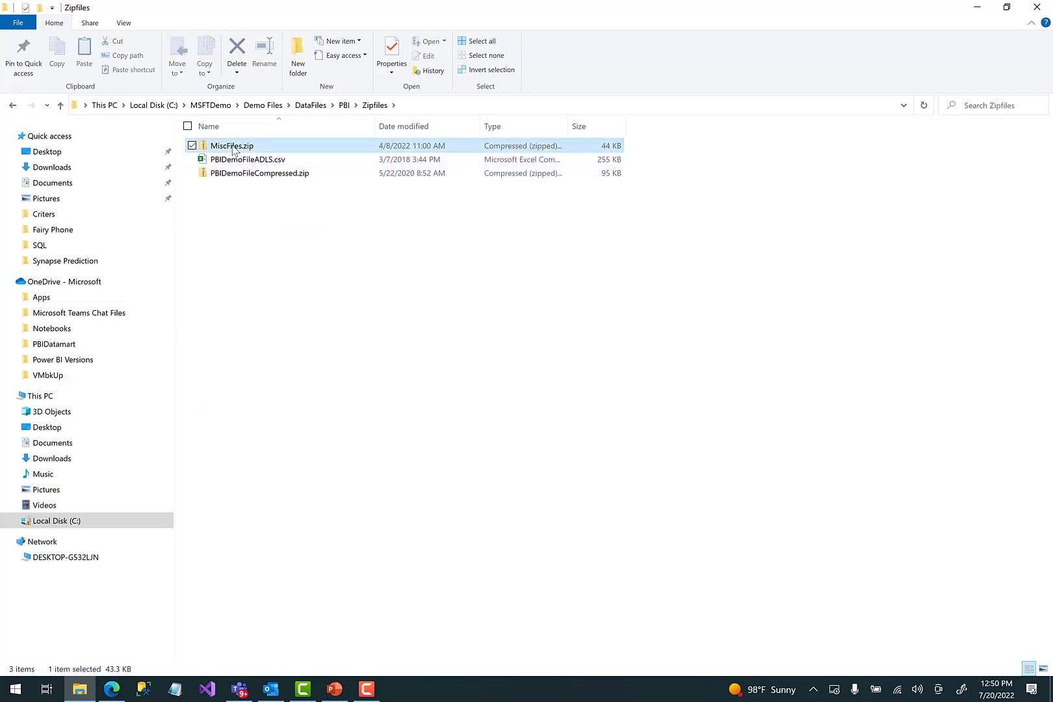
{"action": "left_click", "coordinate": [344, 106]}
{"action": "double_click", "coordinate": [237, 160]}
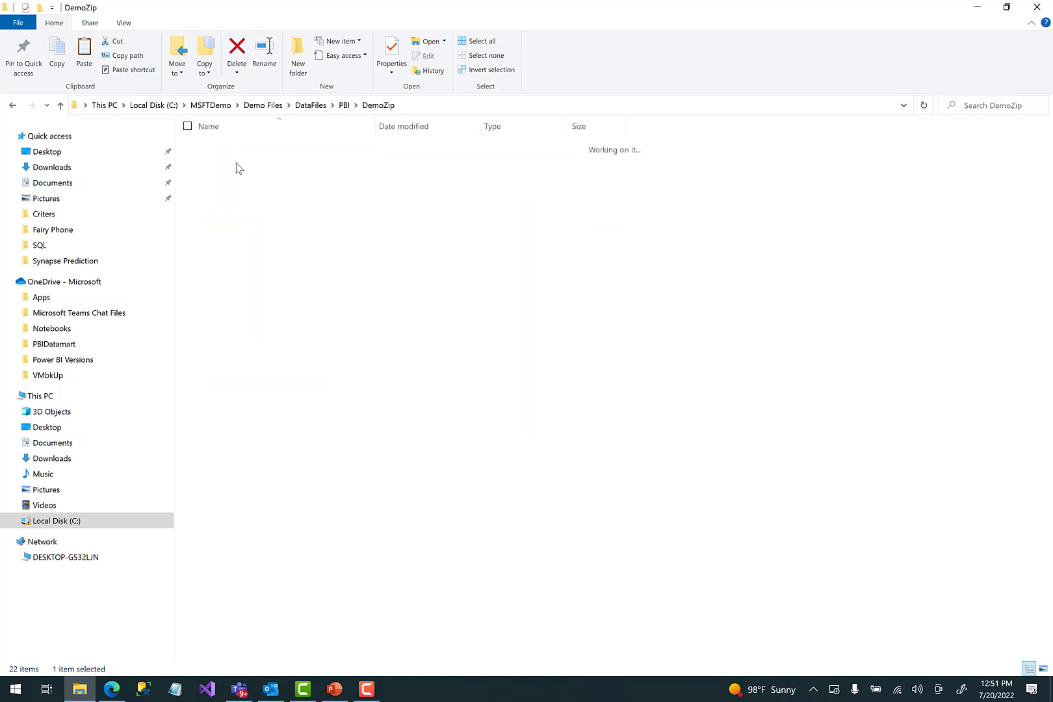
{"action": "key", "text": "ctrl+v"}
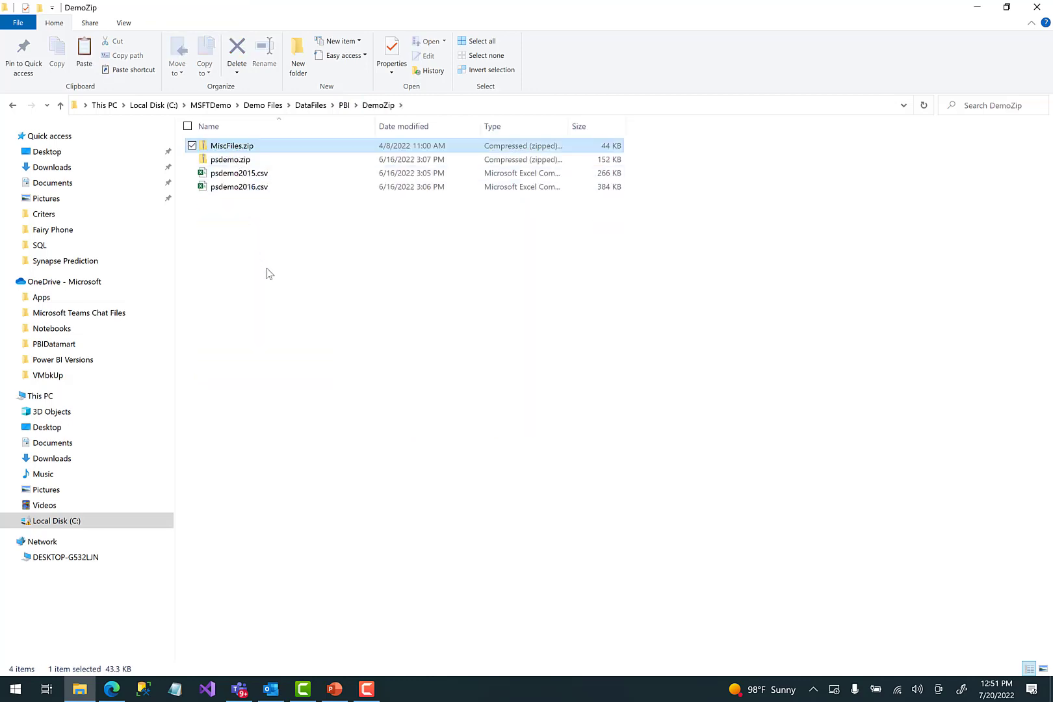
Switch back to Azure Data Factory, debug the pipeline again and examine the child items in the demometadata output.
{"action": "left_click", "coordinate": [112, 690]}
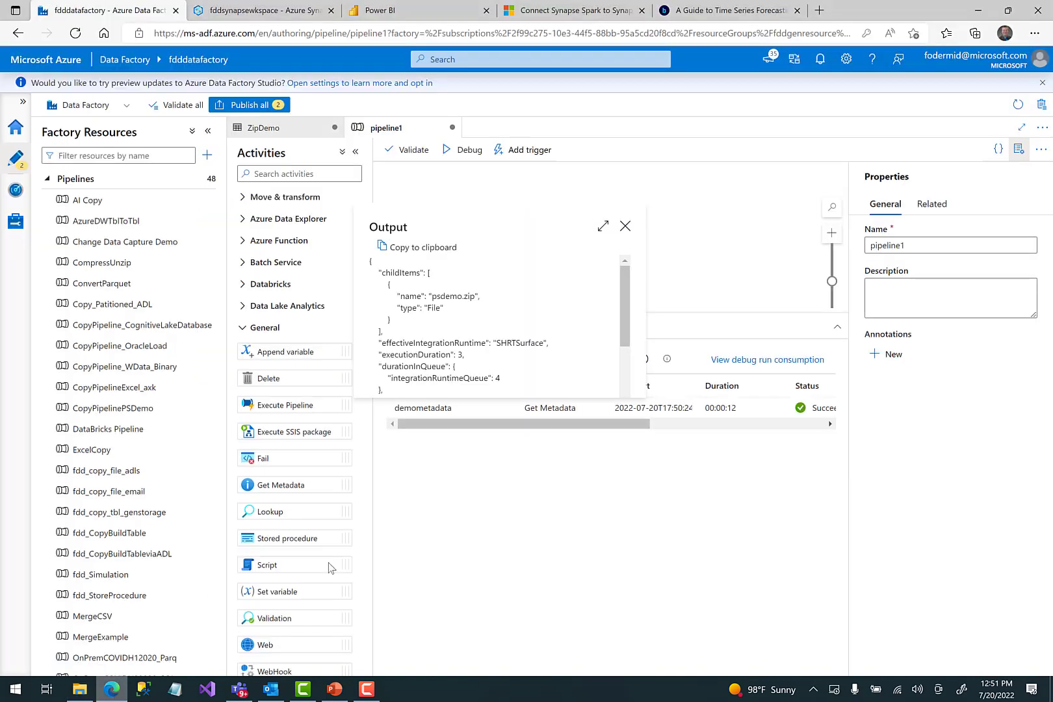
{"action": "left_click", "coordinate": [625, 227]}
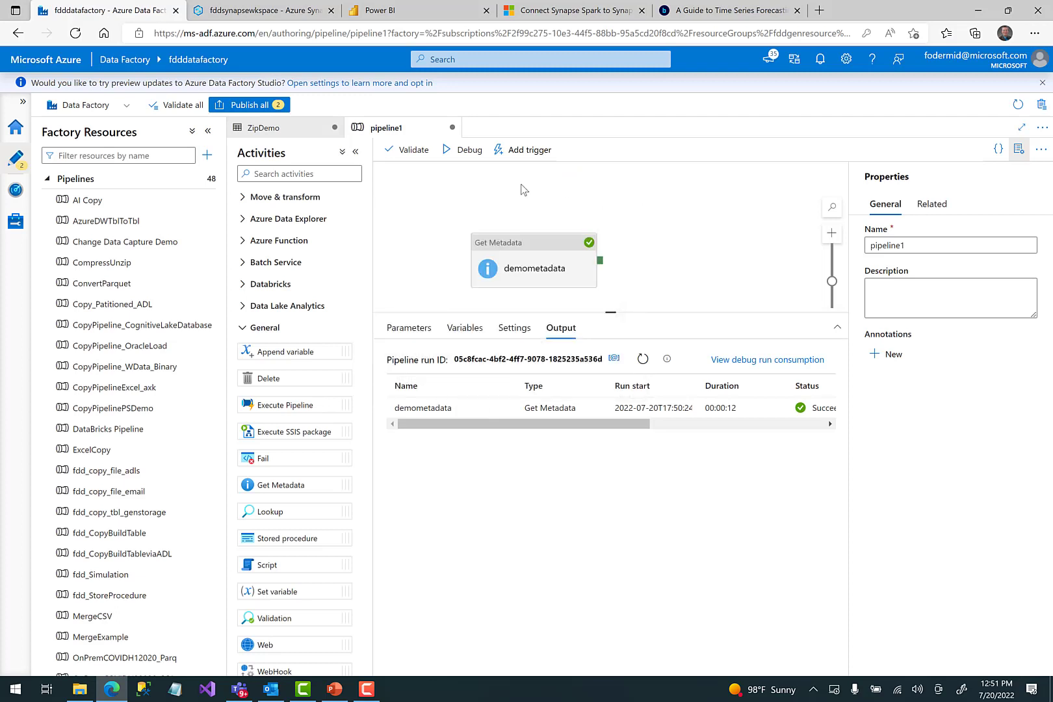
{"action": "left_click", "coordinate": [474, 156]}
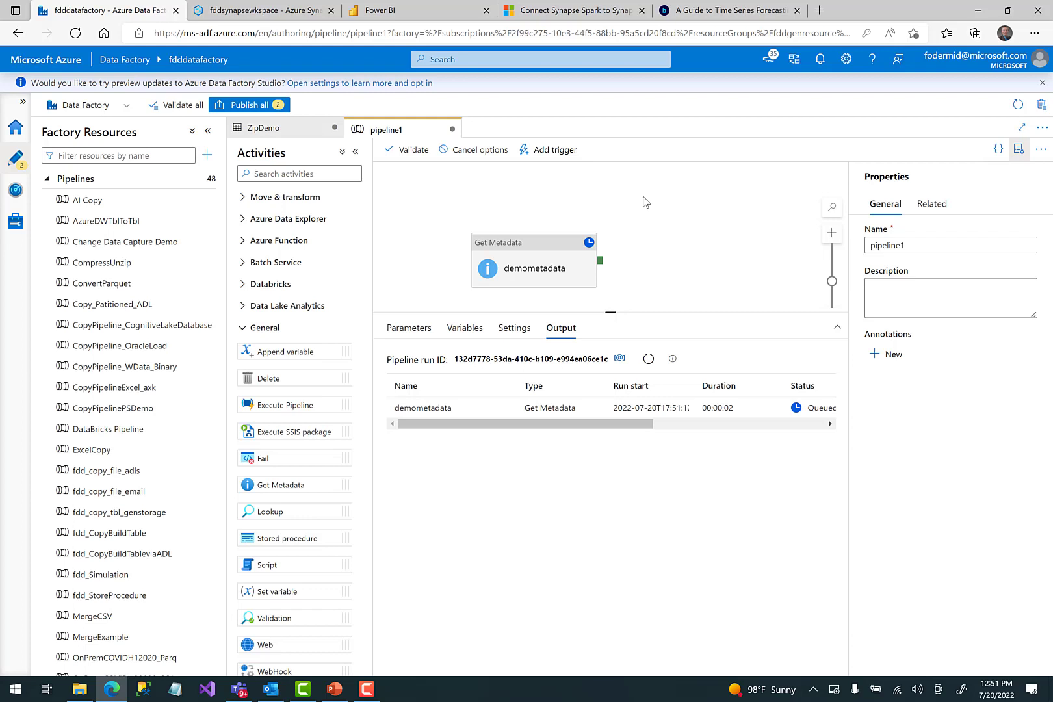
{"action": "left_click", "coordinate": [646, 364]}
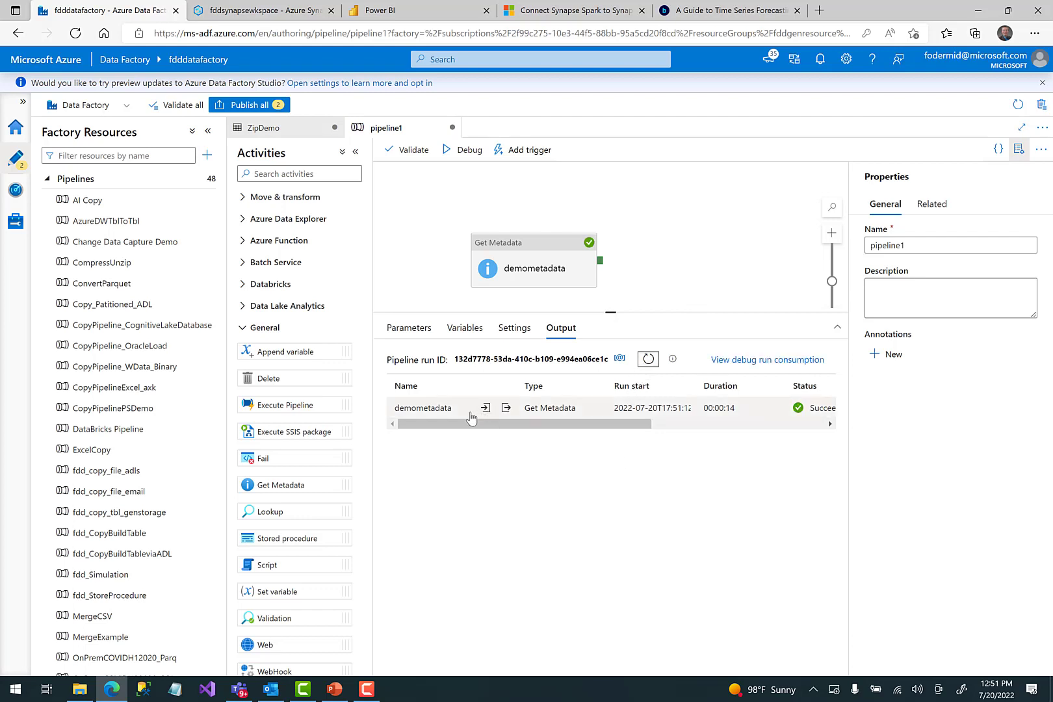
{"action": "left_click", "coordinate": [506, 409]}
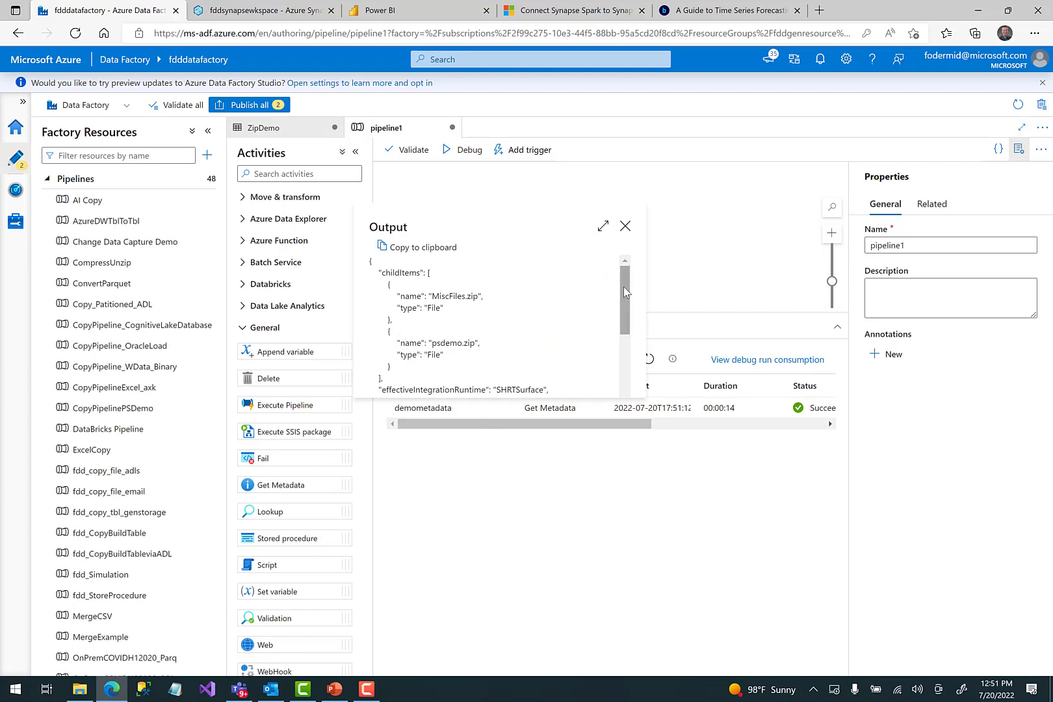
{"action": "left_click_drag", "start_coordinate": [623, 286], "coordinate": [625, 360]}
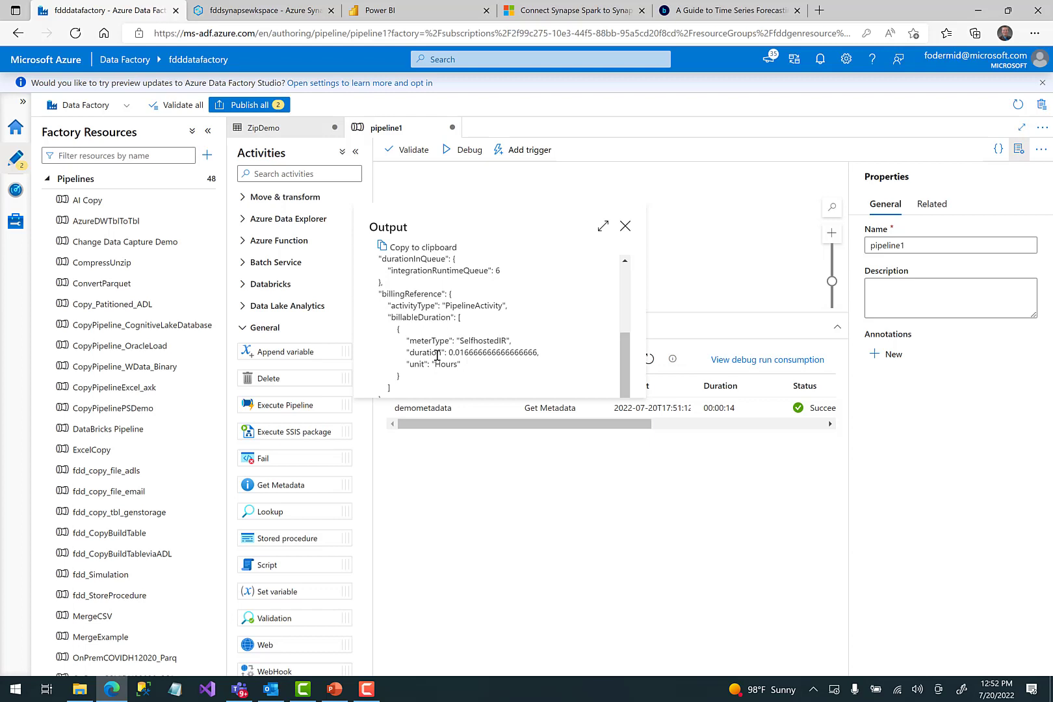
{"action": "left_click", "coordinate": [625, 227]}
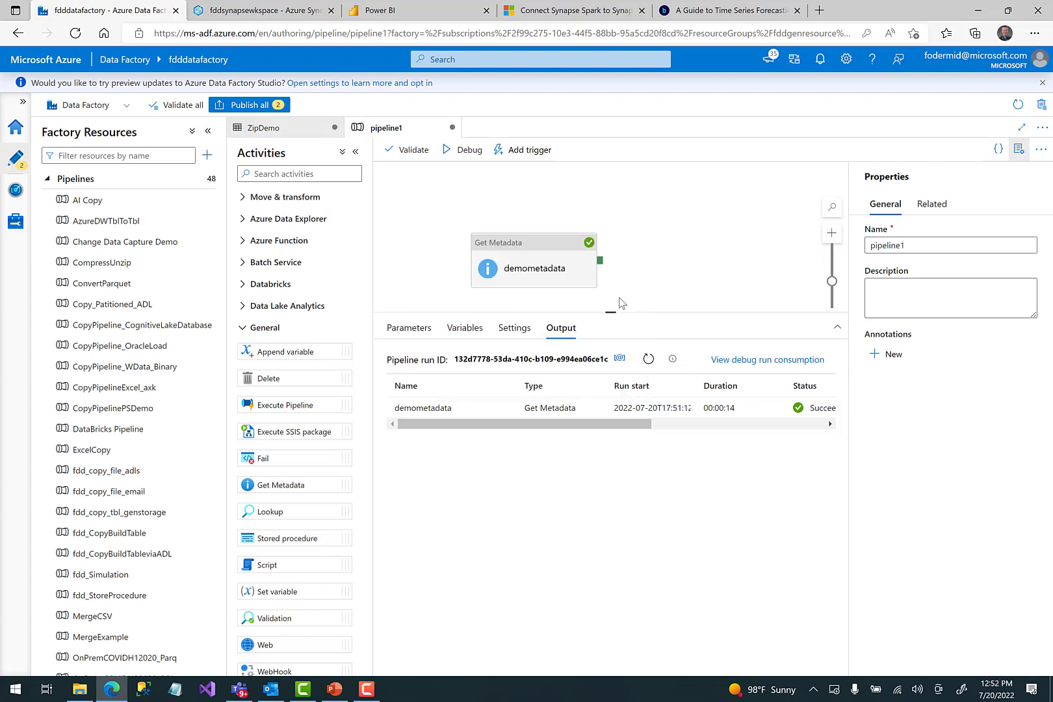
Enlarge the pipeline canvas and add a ForEach activity to the right of the demometadata activity.
{"action": "left_click_drag", "start_coordinate": [610, 312], "coordinate": [610, 369]}
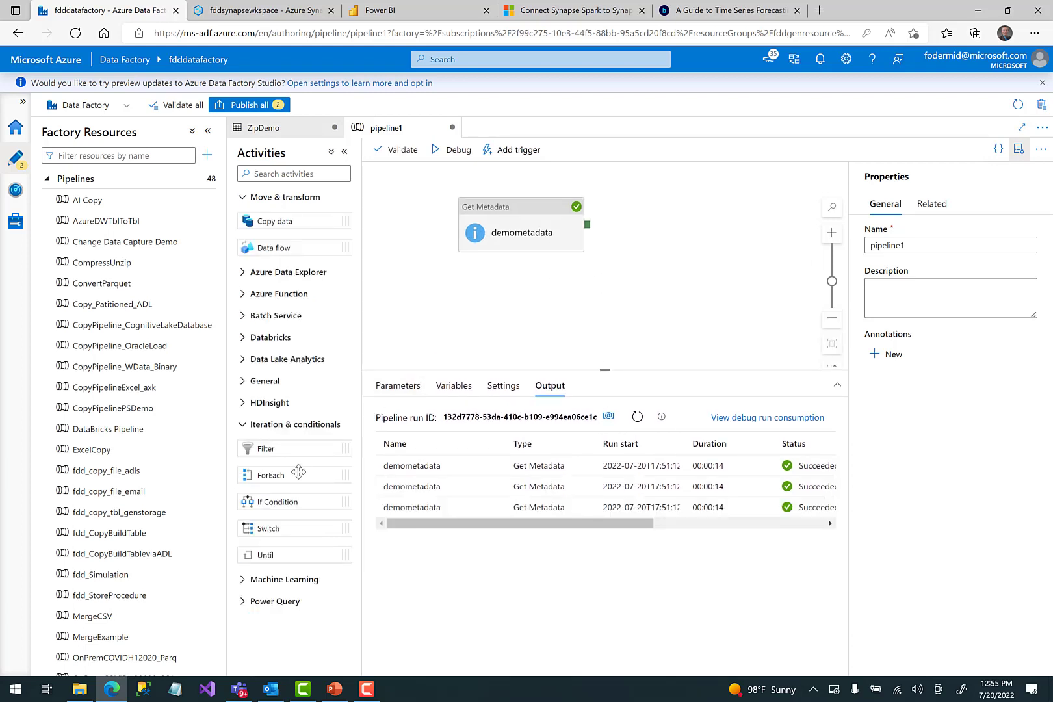
{"action": "left_click_drag", "start_coordinate": [298, 472], "coordinate": [732, 223]}
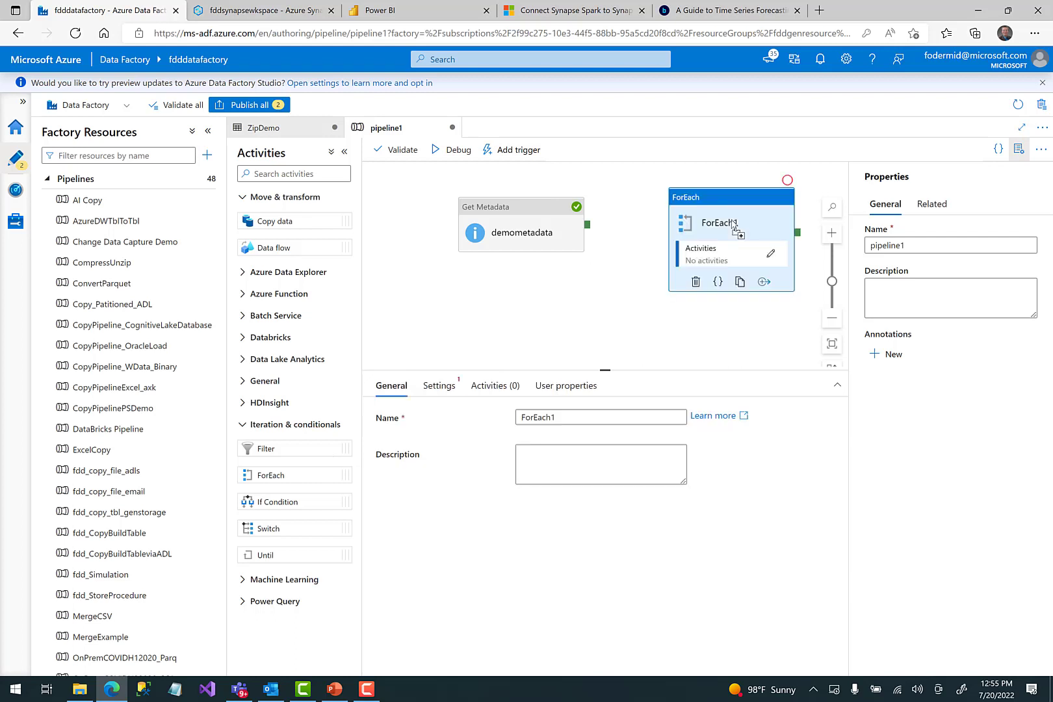
{"action": "left_click_drag", "start_coordinate": [586, 225], "coordinate": [676, 254]}
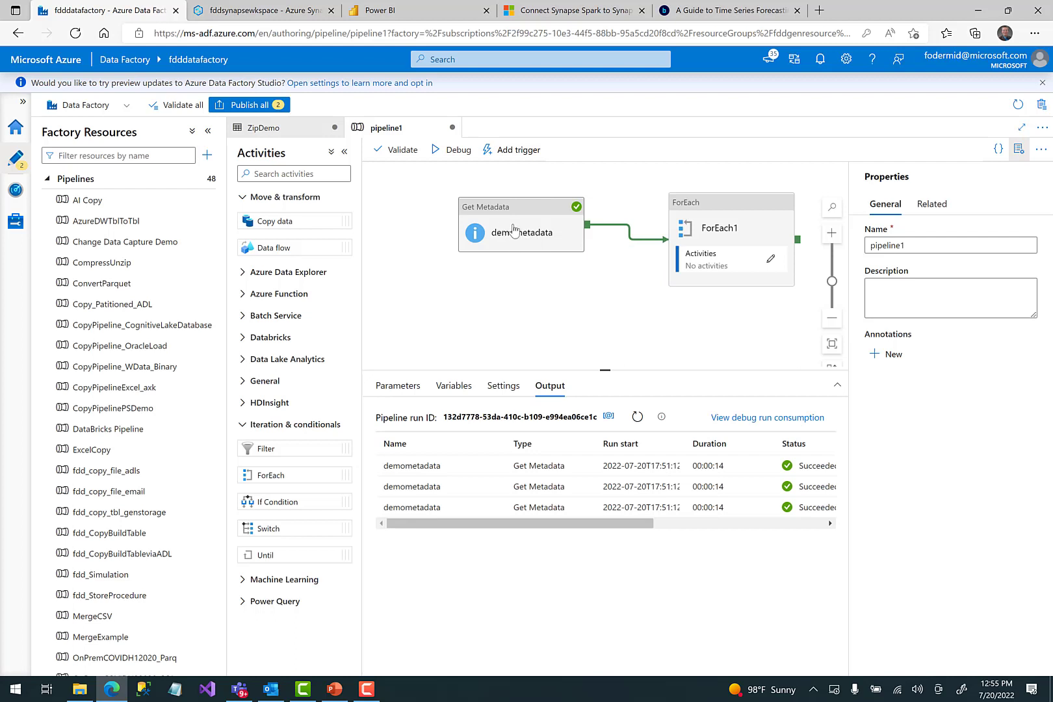
{"action": "left_click", "coordinate": [722, 242]}
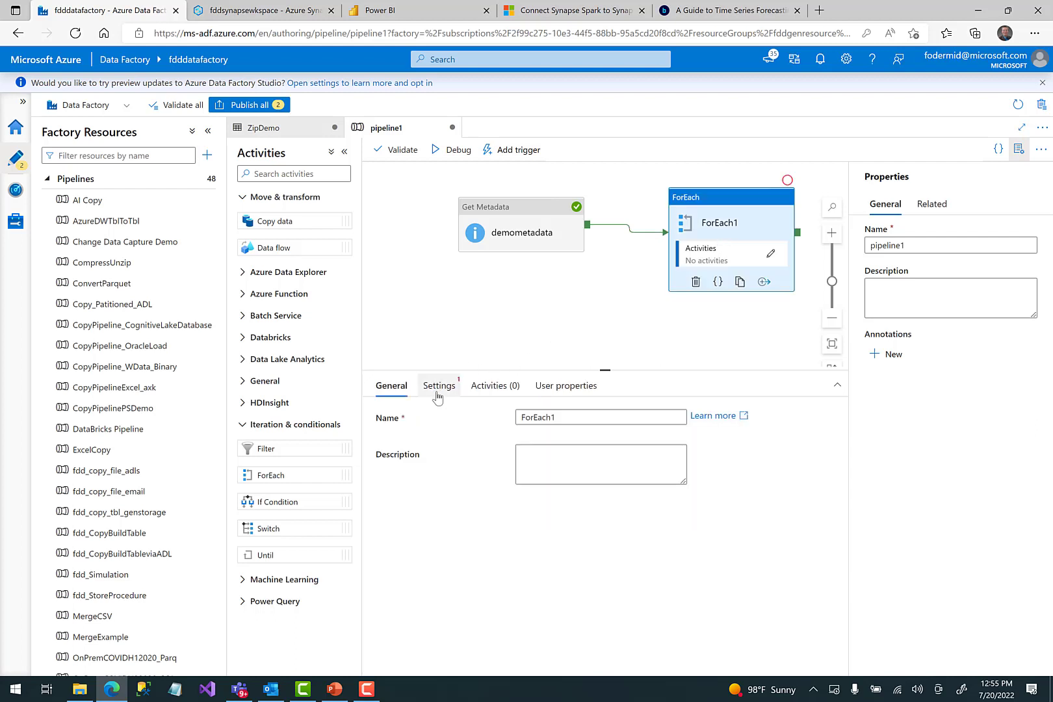
{"action": "left_click", "coordinate": [438, 389]}
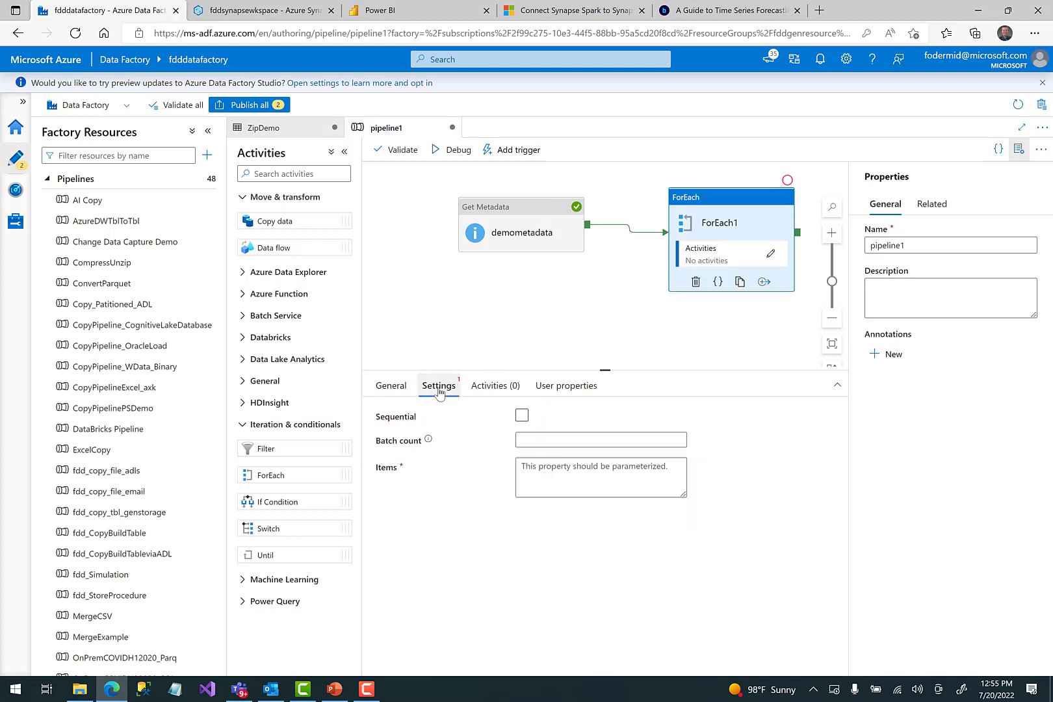
{"action": "left_click", "coordinate": [520, 417]}
{"action": "left_click", "coordinate": [582, 465]}
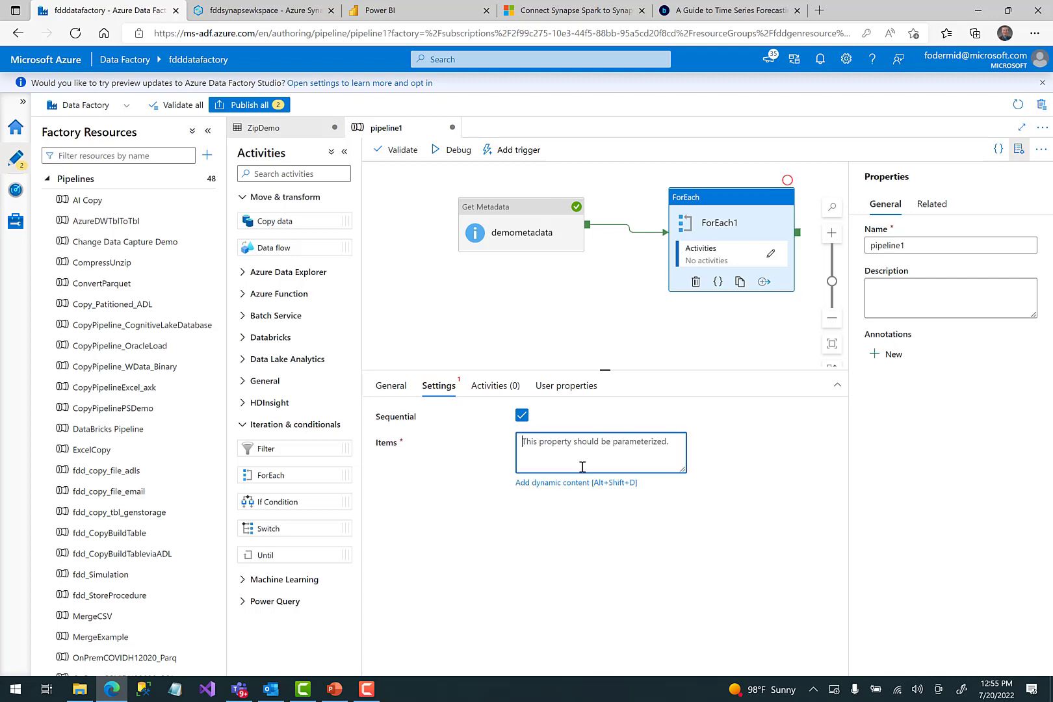
{"action": "left_click", "coordinate": [571, 482]}
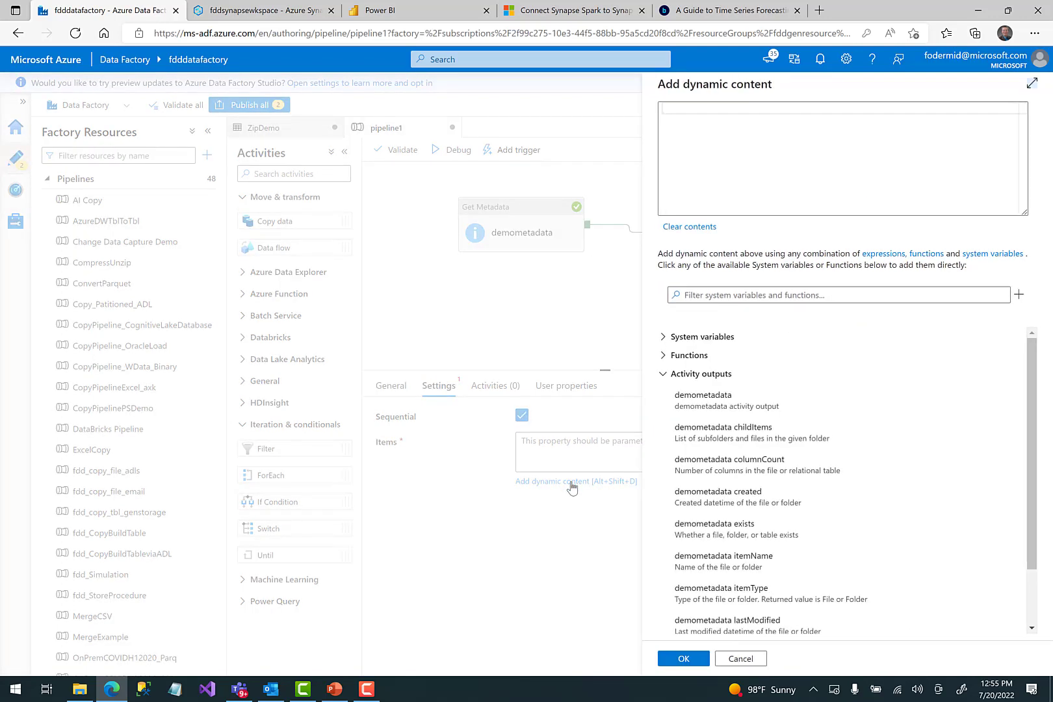
{"action": "left_click", "coordinate": [741, 430]}
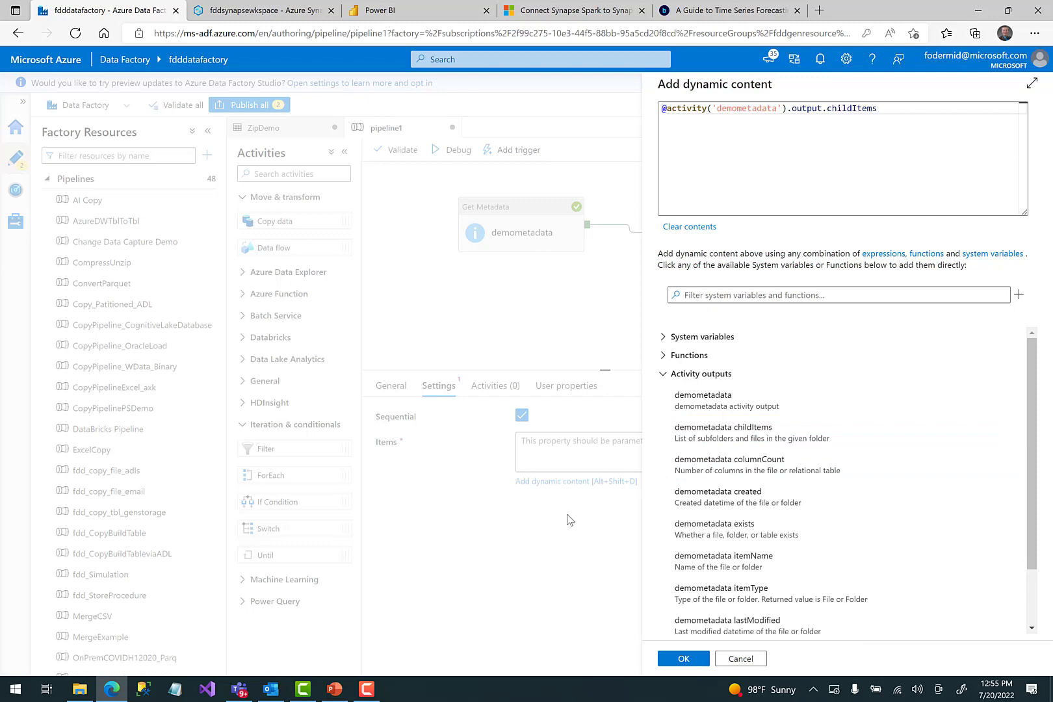
{"action": "left_click", "coordinate": [687, 660]}
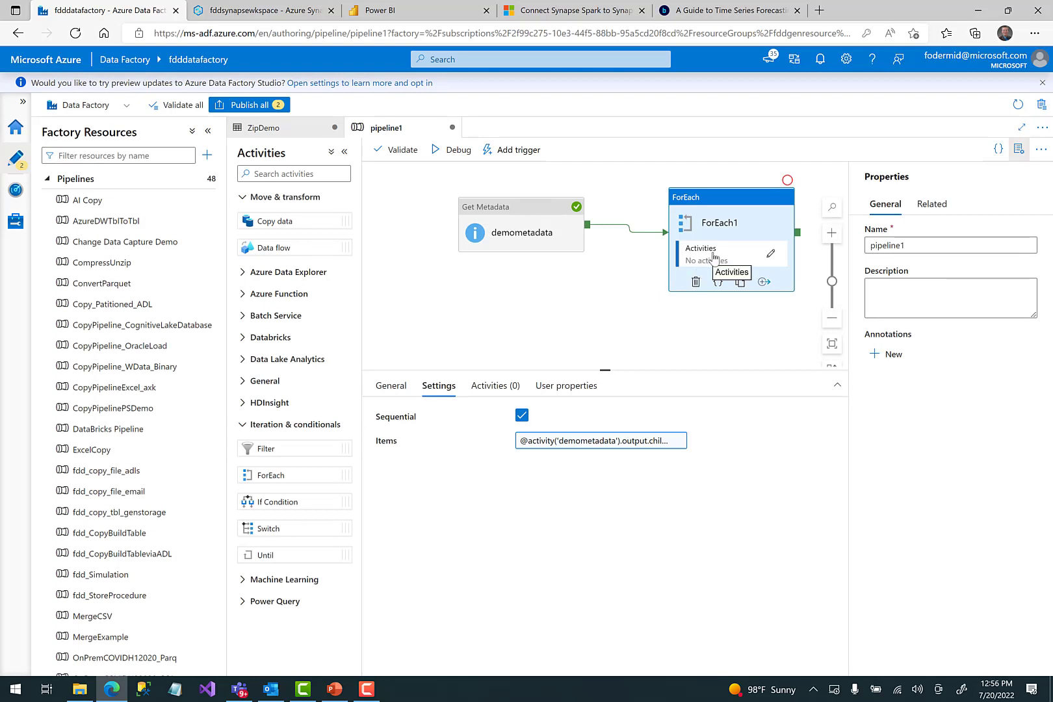
Add a Copy data activity inside ForEach1 and choose ZipDemo as its source dataset.
{"action": "left_click", "coordinate": [770, 253]}
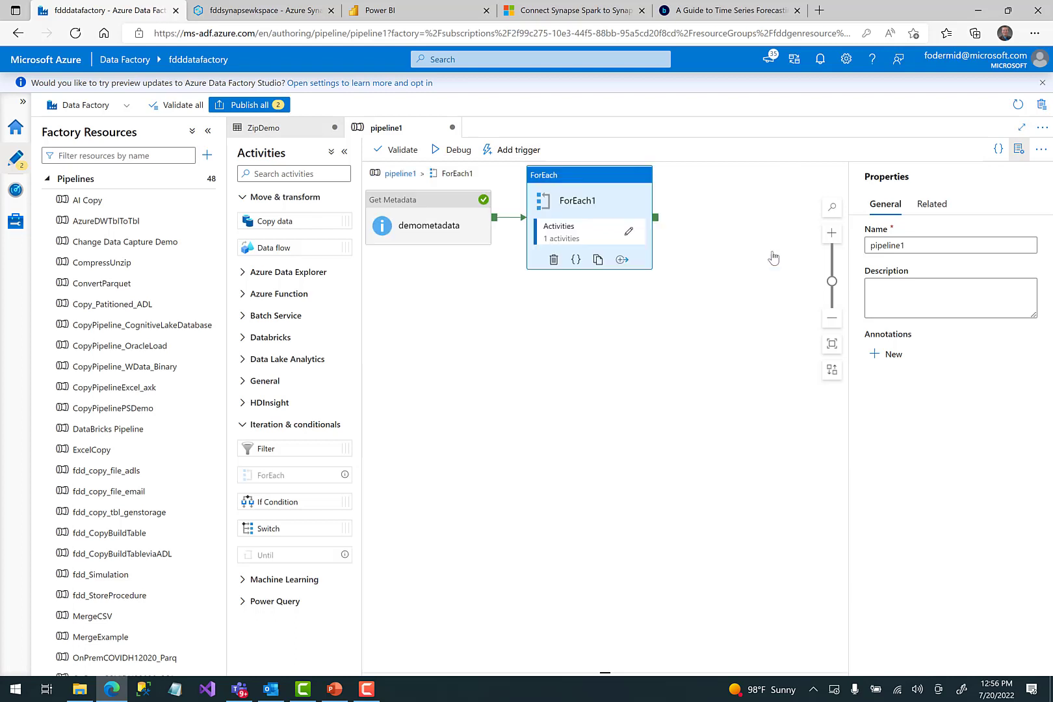
{"action": "left_click_drag", "start_coordinate": [275, 221], "coordinate": [588, 232]}
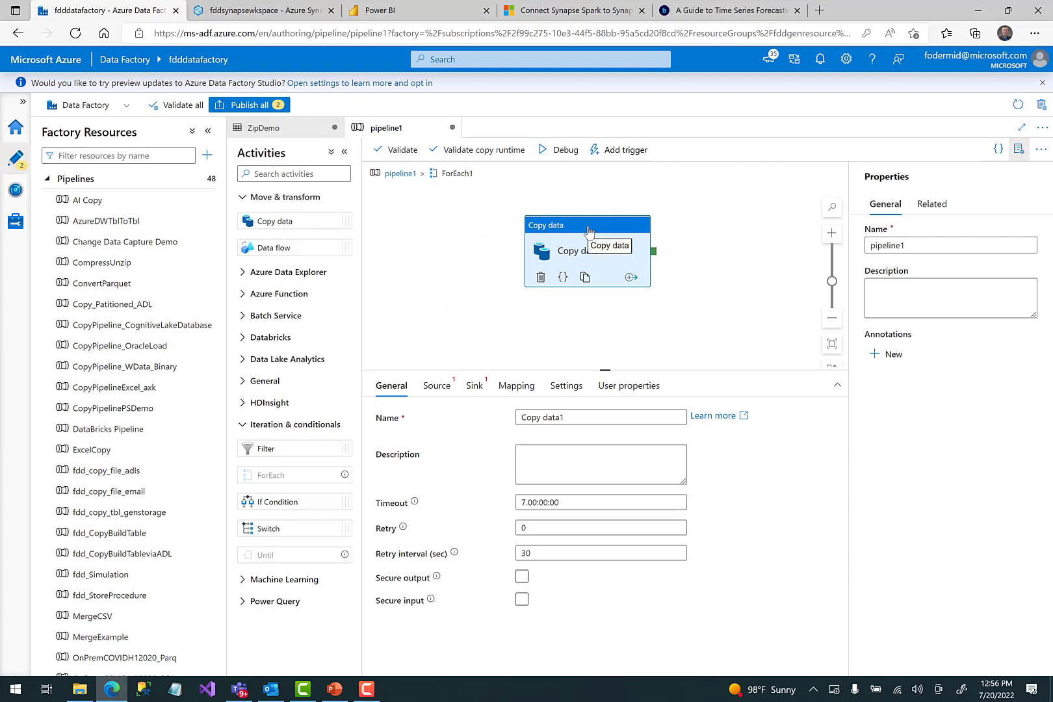
{"action": "left_click", "coordinate": [437, 389]}
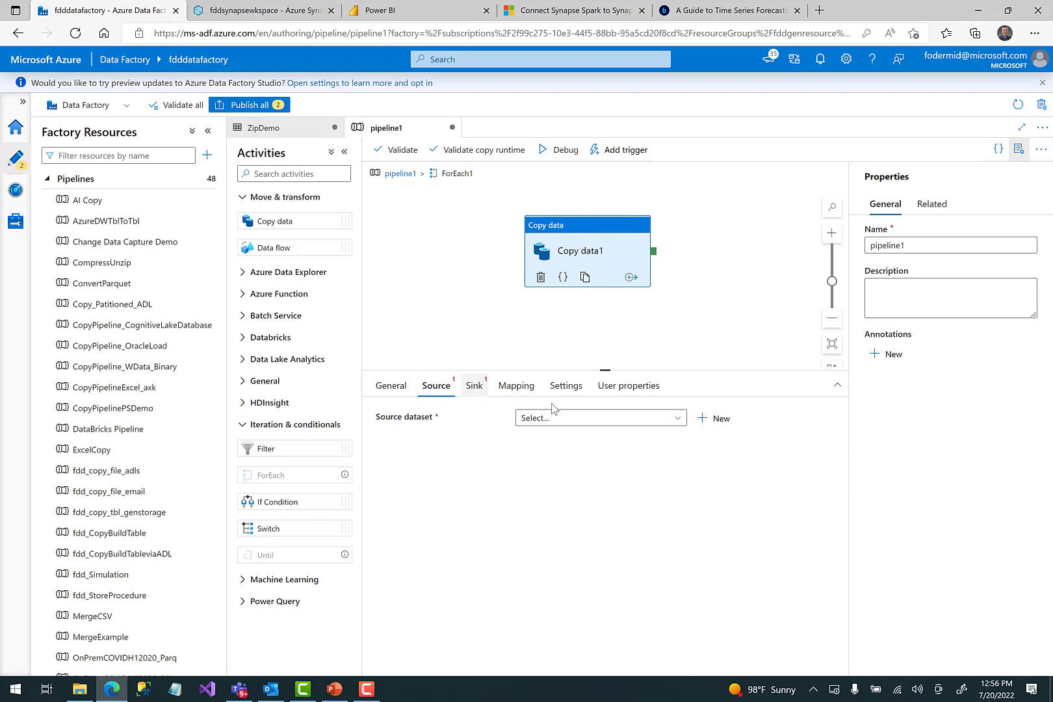
{"action": "left_click", "coordinate": [679, 417]}
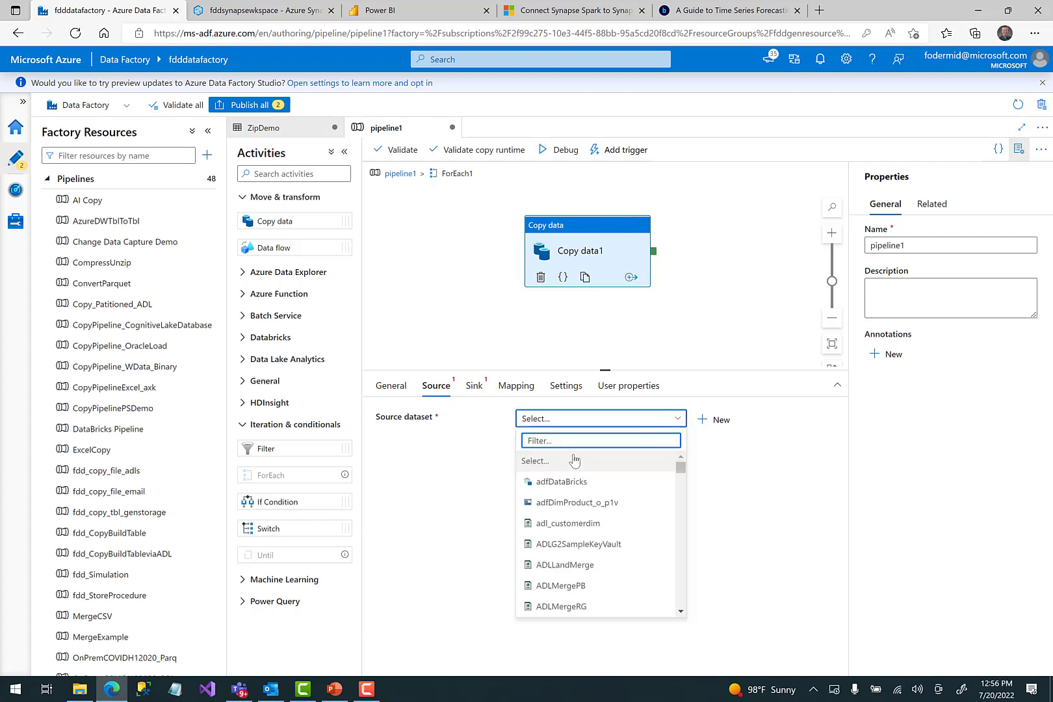
{"action": "type", "text": "zip"}
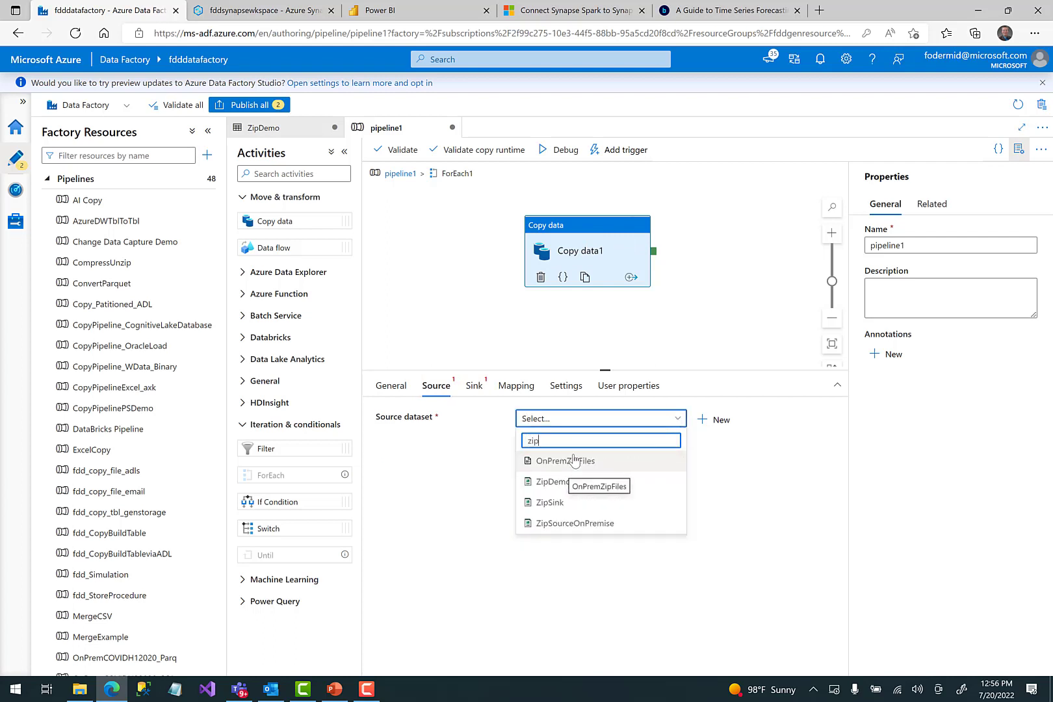
{"action": "left_click", "coordinate": [558, 484]}
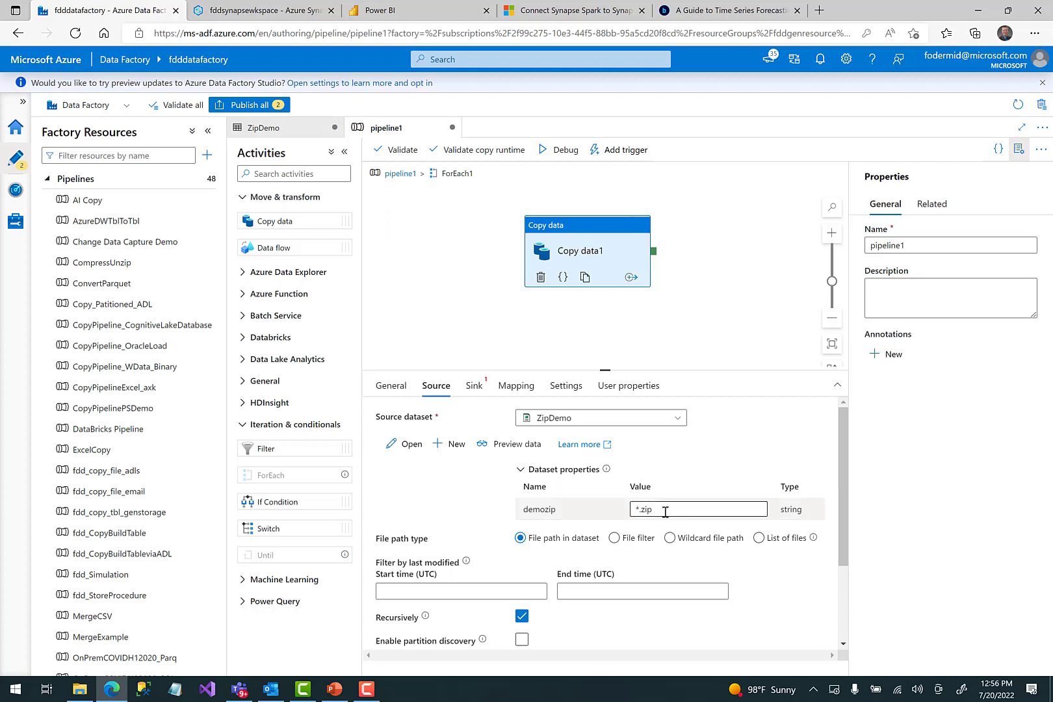
{"action": "left_click", "coordinate": [667, 510]}
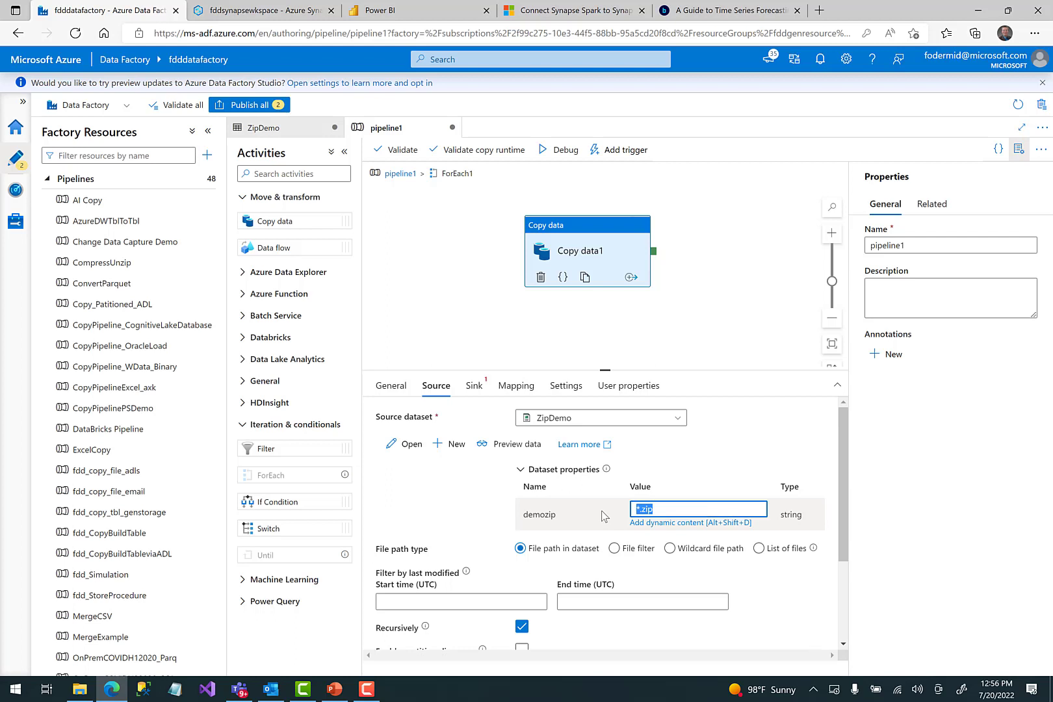
{"action": "key", "text": "BackSpace"}
{"action": "left_click", "coordinate": [681, 523]}
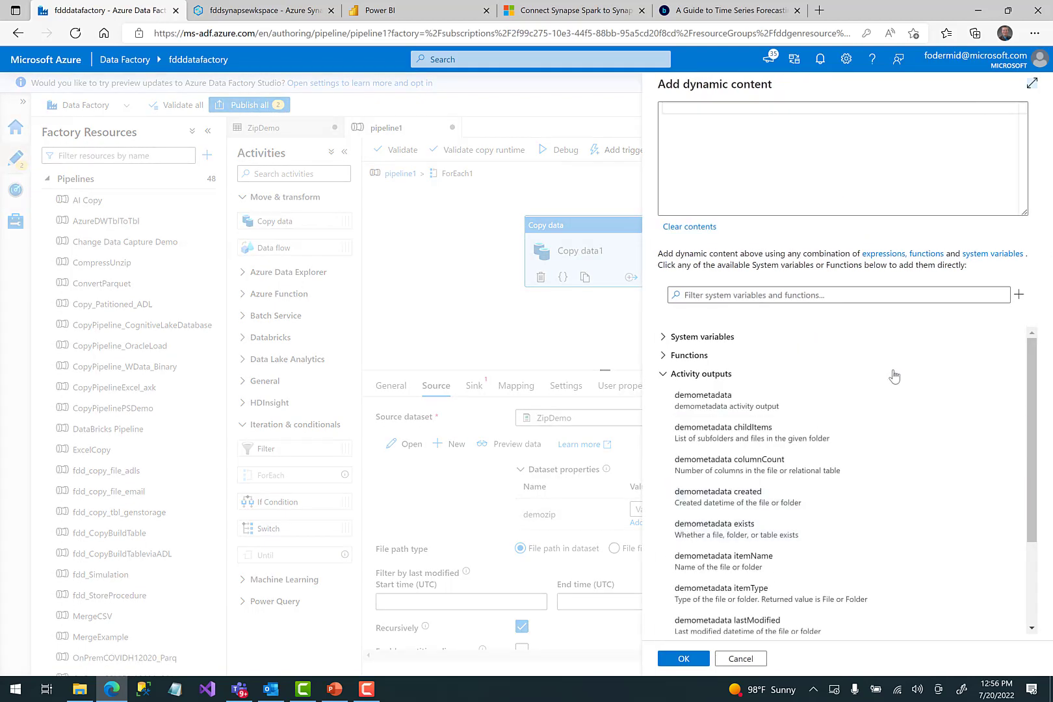
{"action": "left_click", "coordinate": [664, 374]}
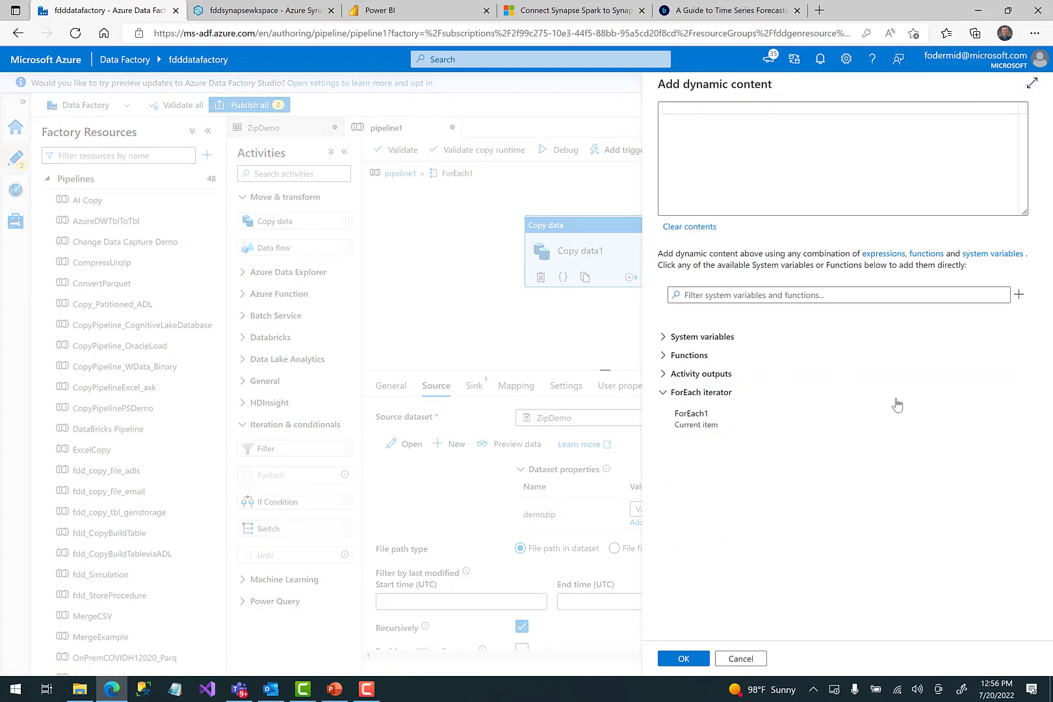
{"action": "left_click", "coordinate": [696, 424]}
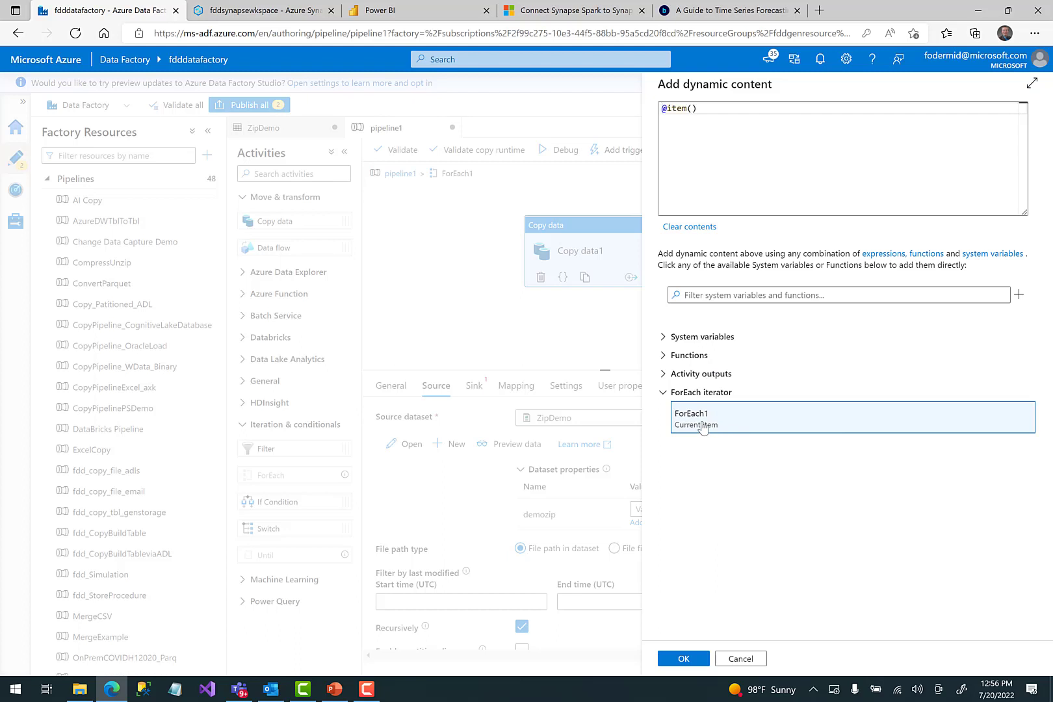
{"action": "left_click", "coordinate": [718, 110]}
{"action": "type", "text": ".name"}
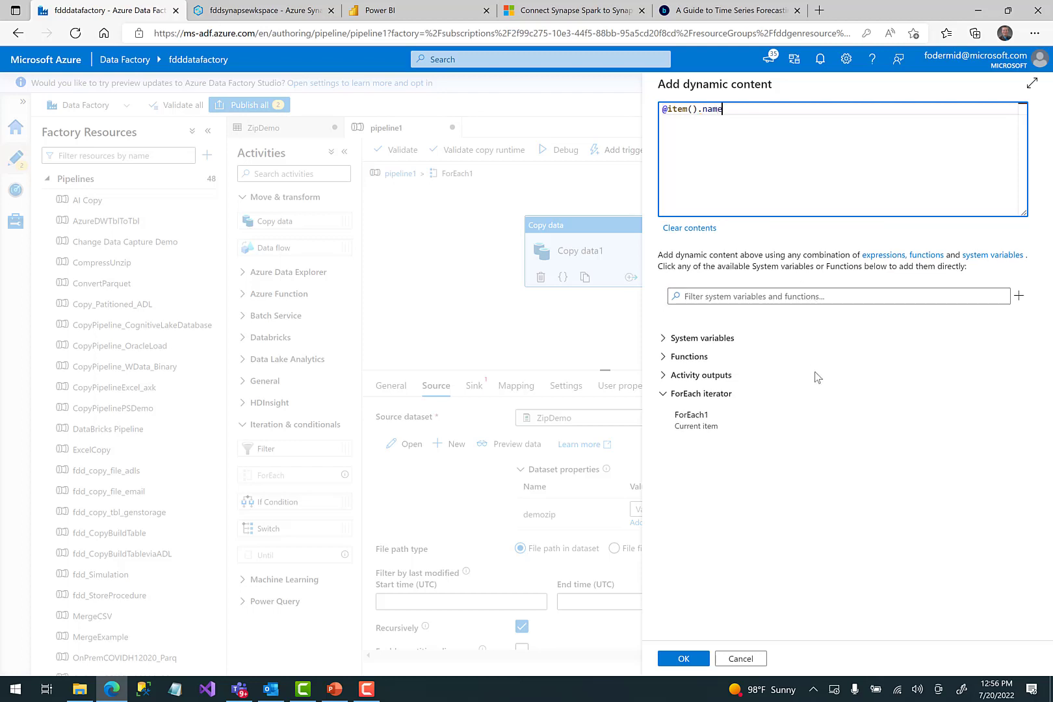
{"action": "left_click", "coordinate": [682, 657]}
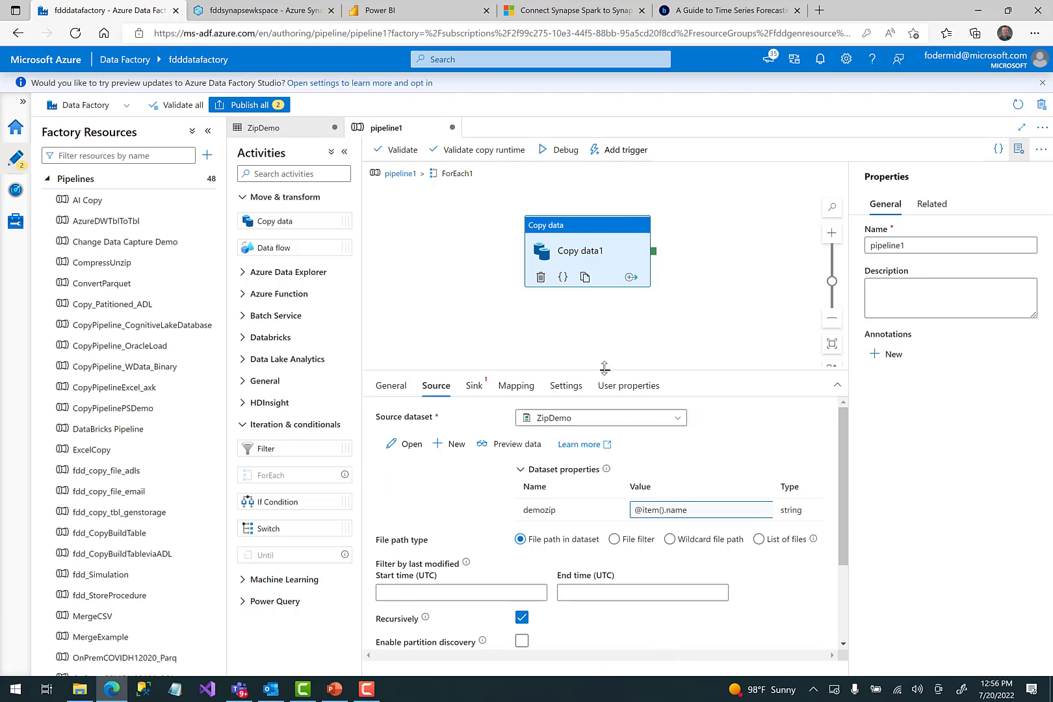
{"action": "left_click_drag", "start_coordinate": [604, 369], "coordinate": [604, 329]}
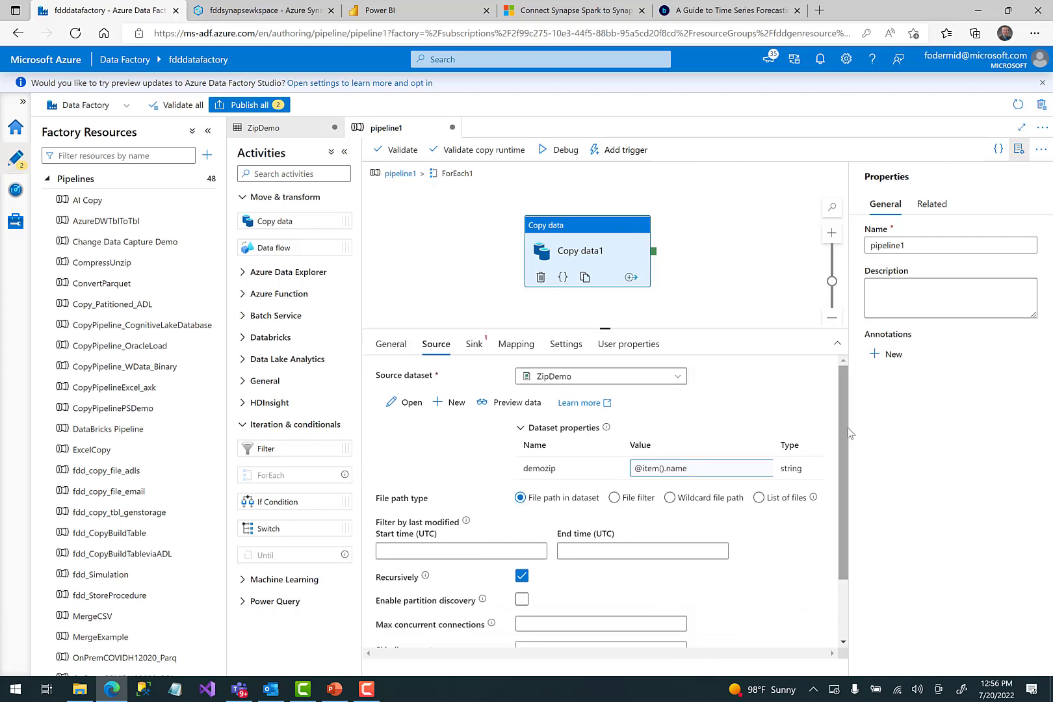
{"action": "scroll", "coordinate": [844, 433], "scroll_direction": "down", "scroll_amount": 2}
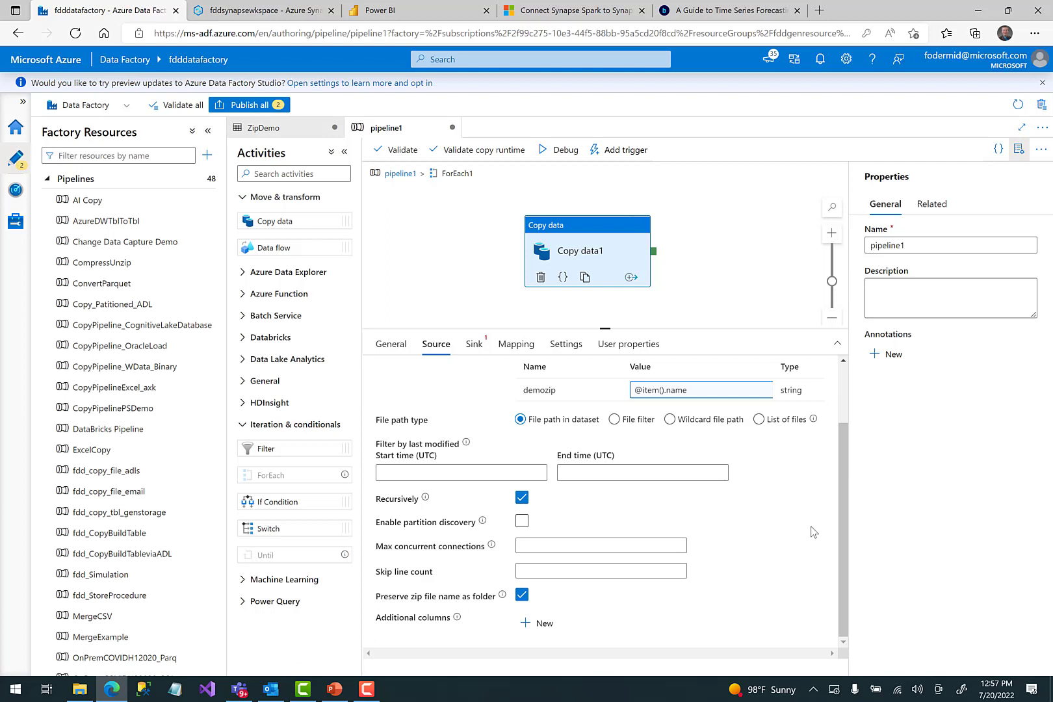
Open the existing ZipSink dataset and examine its linked service, file path and compression type.
{"action": "left_click", "coordinate": [474, 344]}
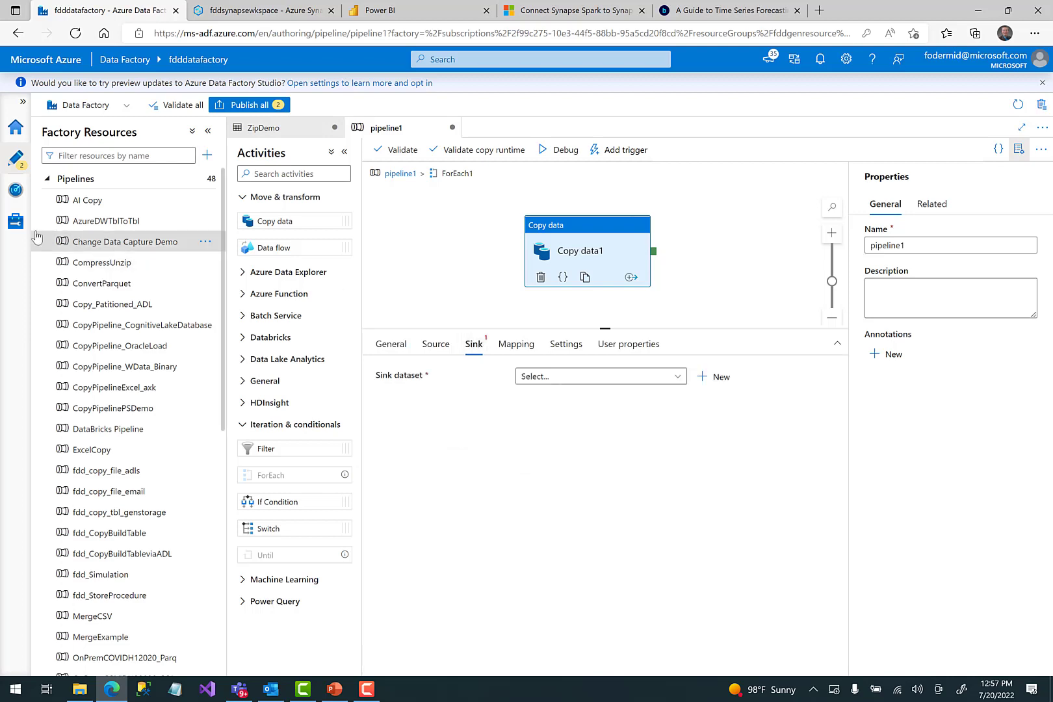
{"action": "left_click", "coordinate": [16, 224]}
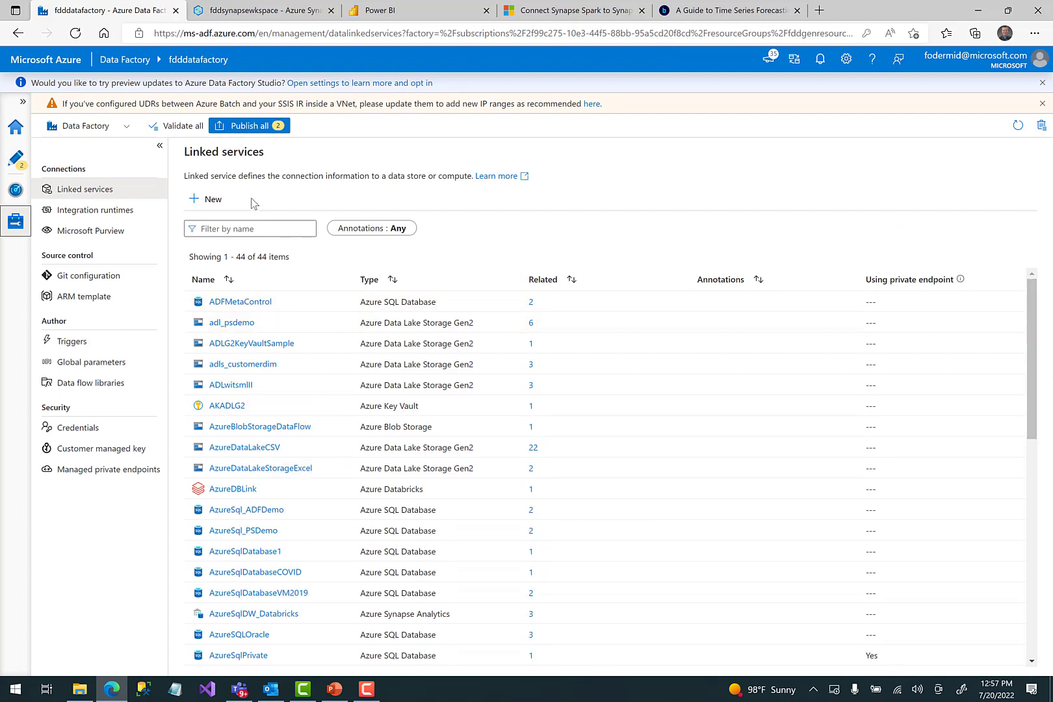
{"action": "left_click", "coordinate": [16, 159]}
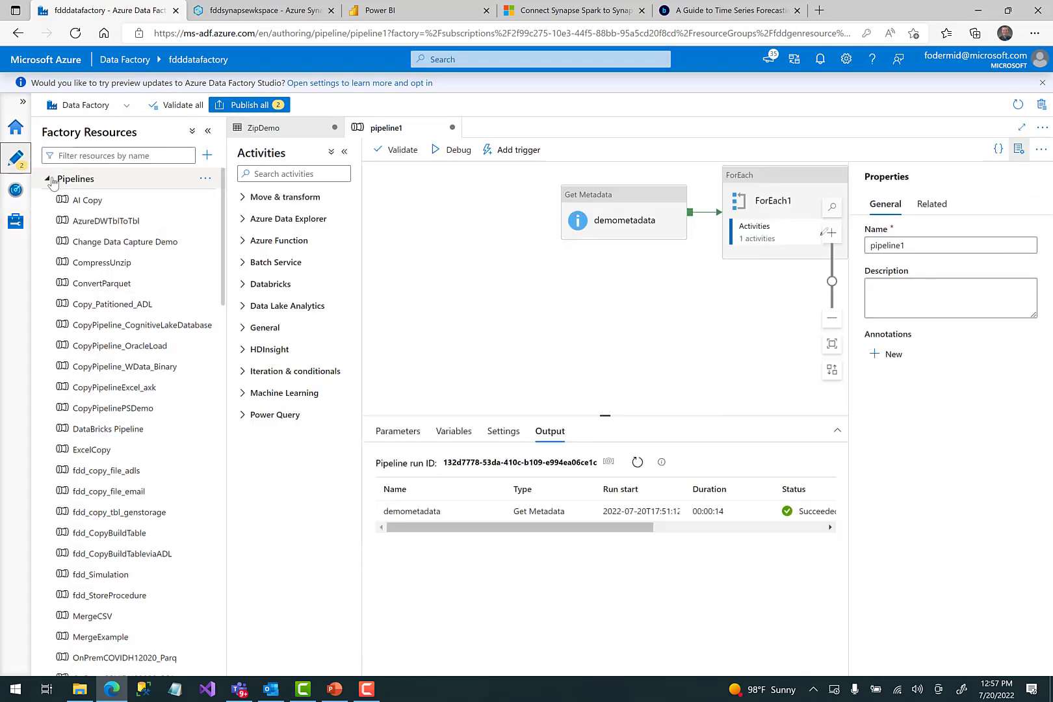
{"action": "left_click", "coordinate": [47, 178]}
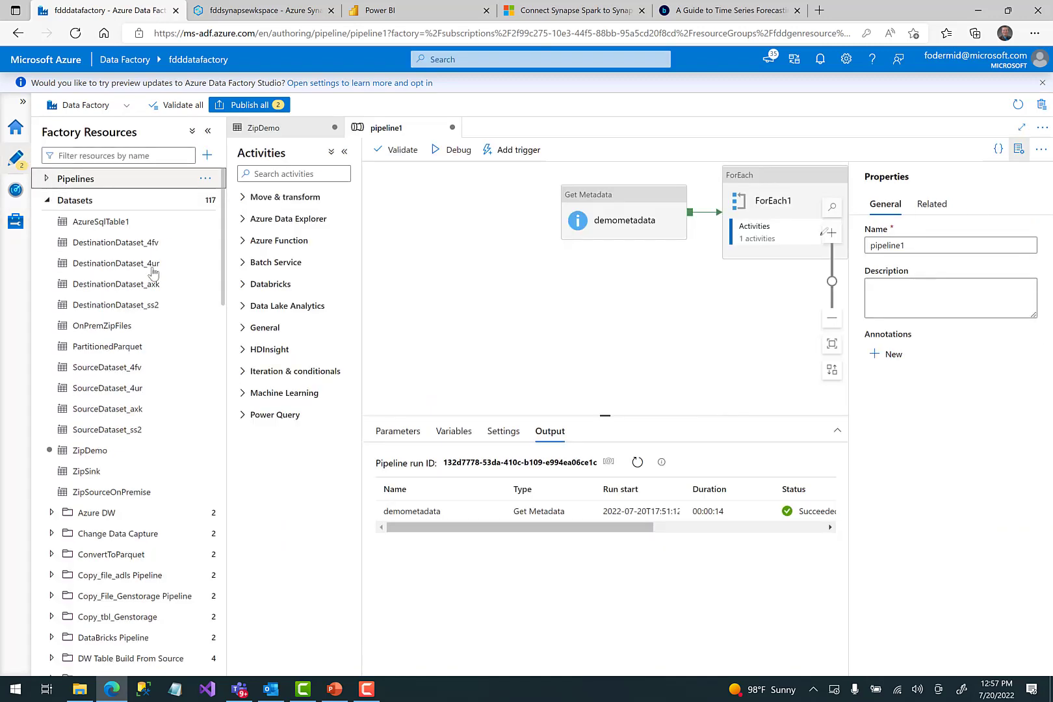
{"action": "left_click", "coordinate": [102, 471]}
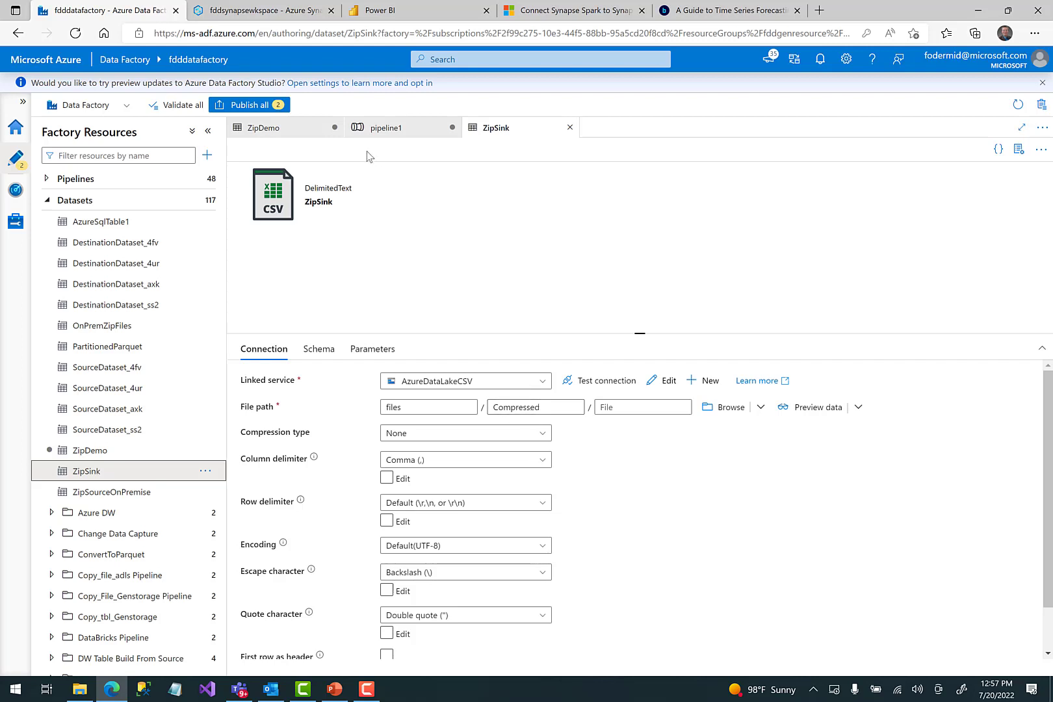
Return to the Copy data activity inside ForEach1 in pipeline1 and choose ZipSink as its sink dataset.
{"action": "left_click", "coordinate": [386, 129]}
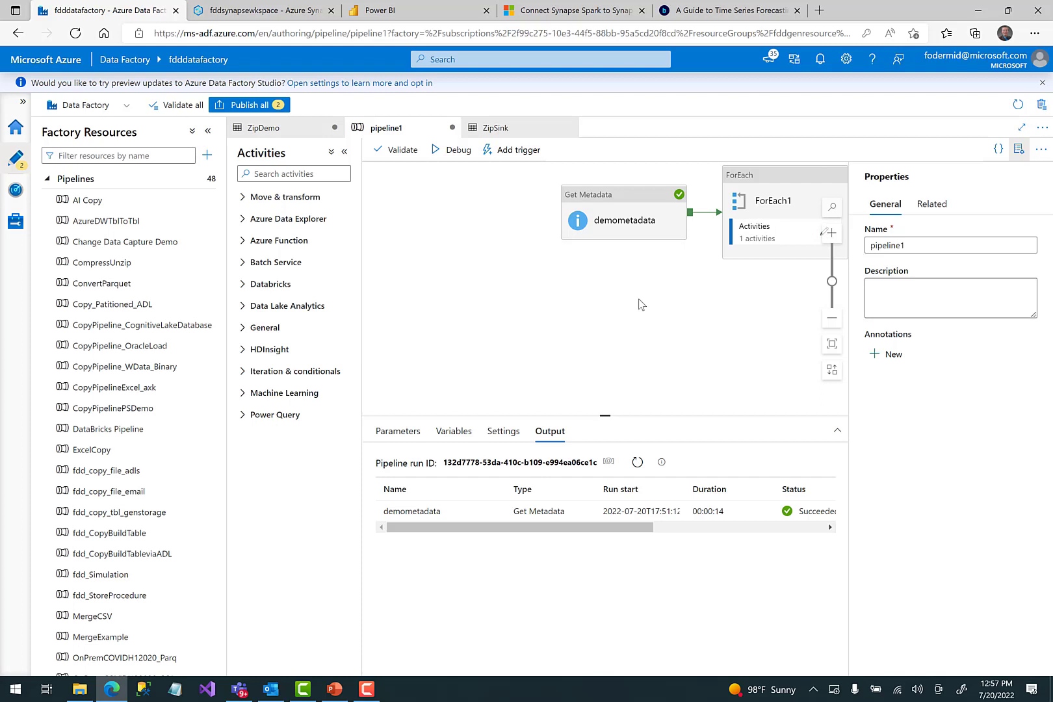
{"action": "left_click", "coordinate": [822, 232]}
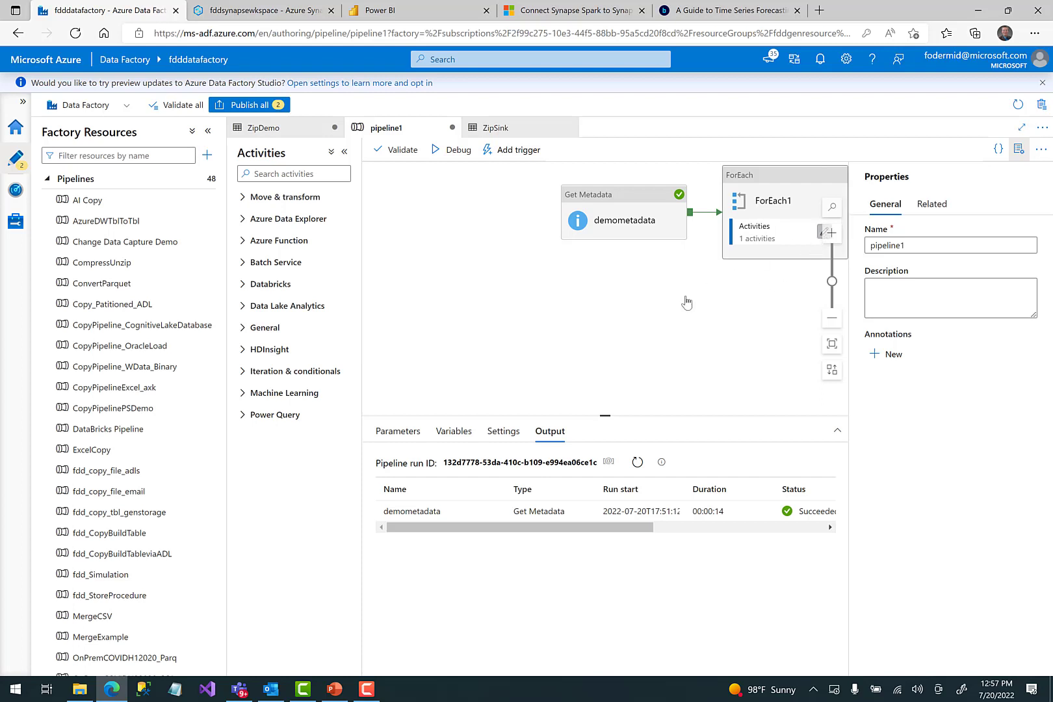
{"action": "left_click", "coordinate": [596, 198]}
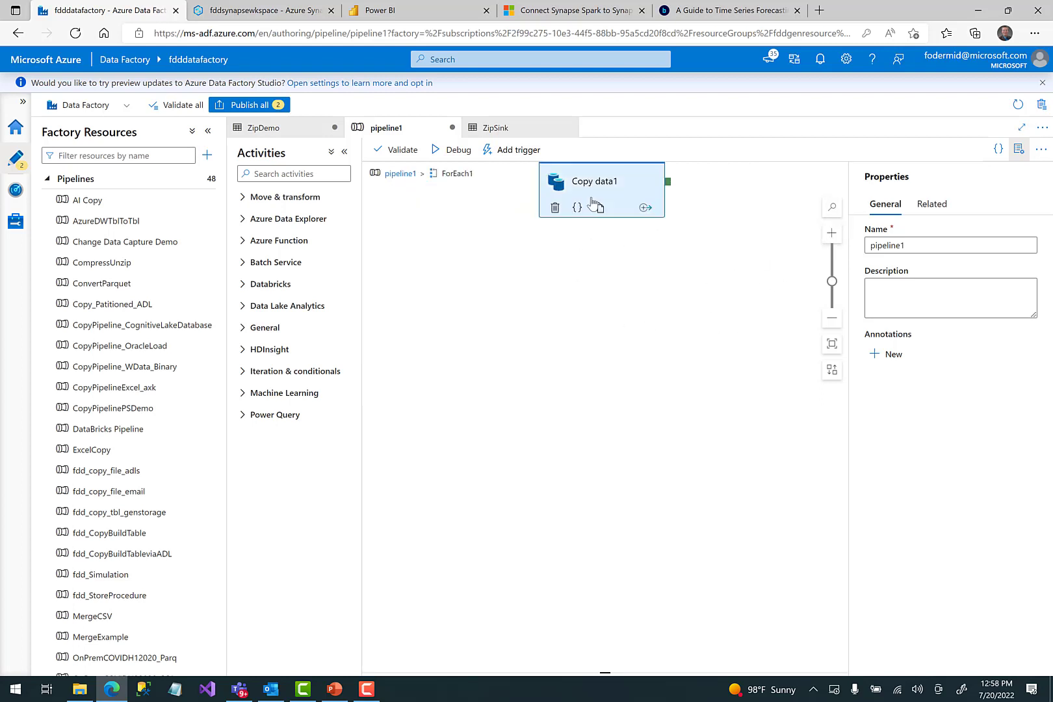
{"action": "left_click", "coordinate": [474, 432]}
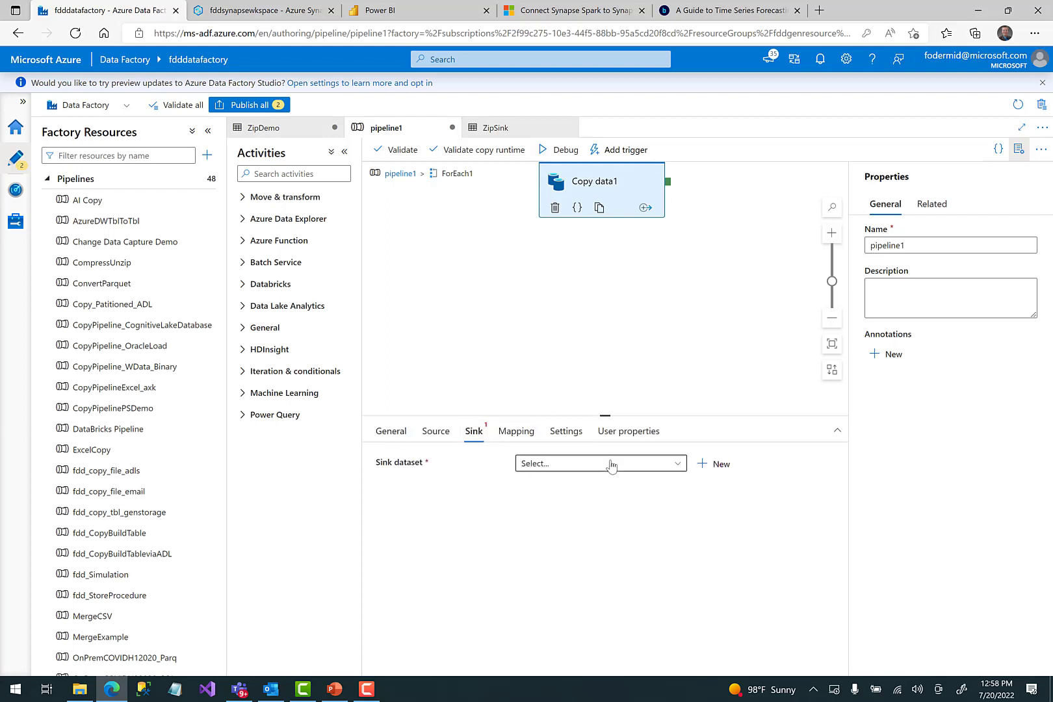
{"action": "left_click", "coordinate": [674, 465]}
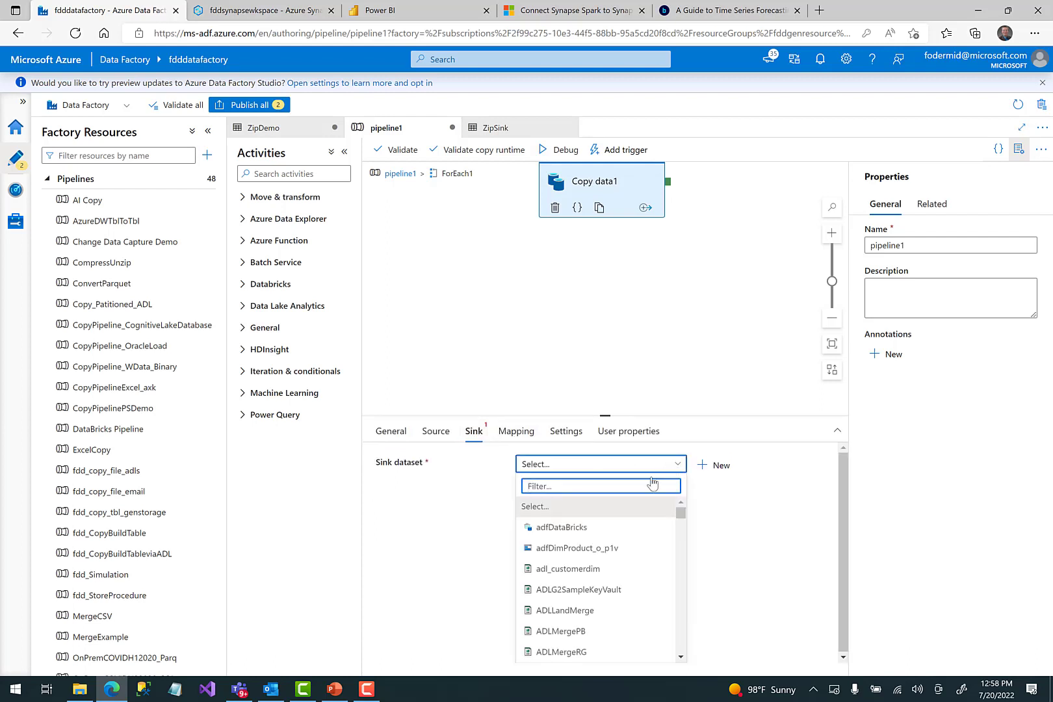
{"action": "type", "text": "z"}
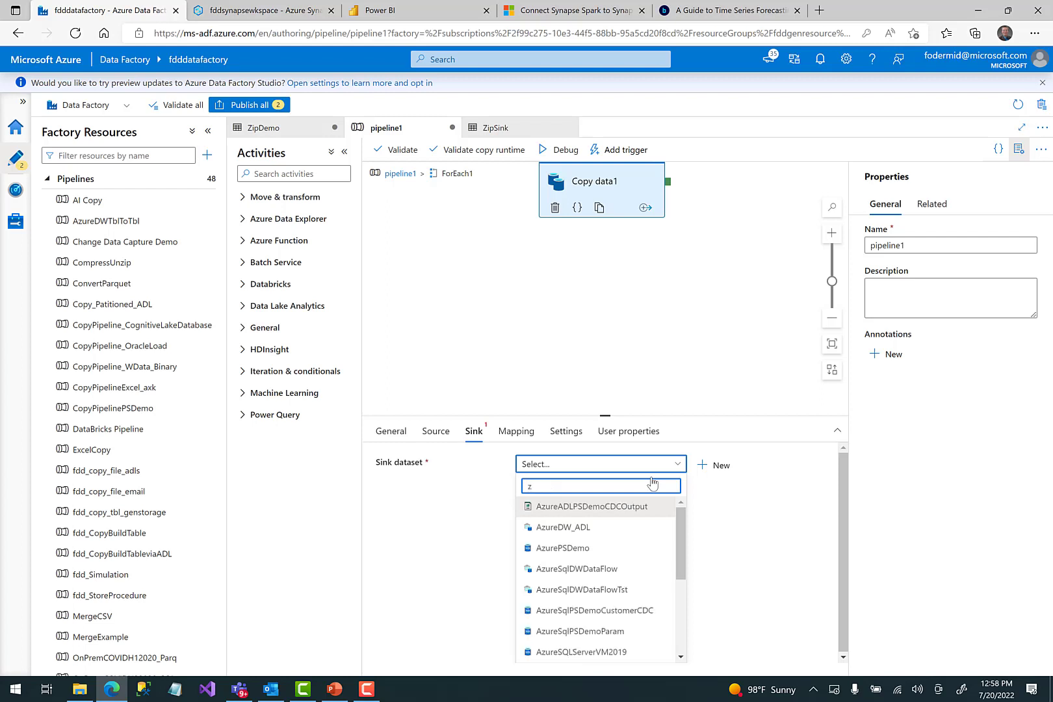
{"action": "type", "text": "ip"}
{"action": "left_click", "coordinate": [558, 548]}
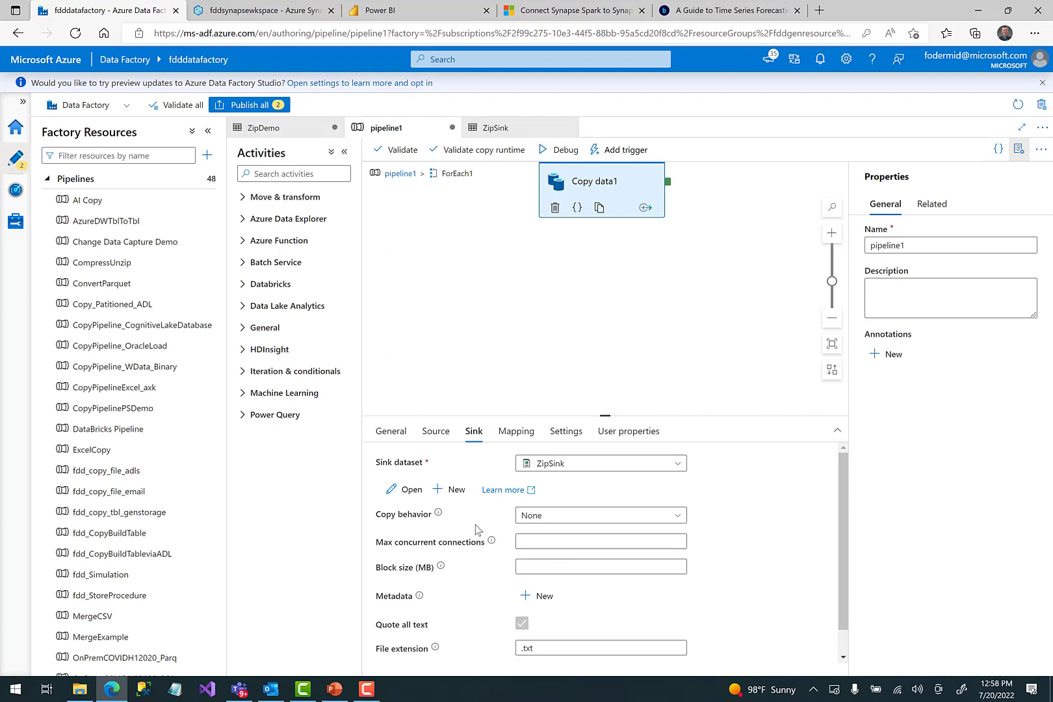
Set the file extension of the Copy data activity's sink to .csv.
{"action": "left_click", "coordinate": [540, 650]}
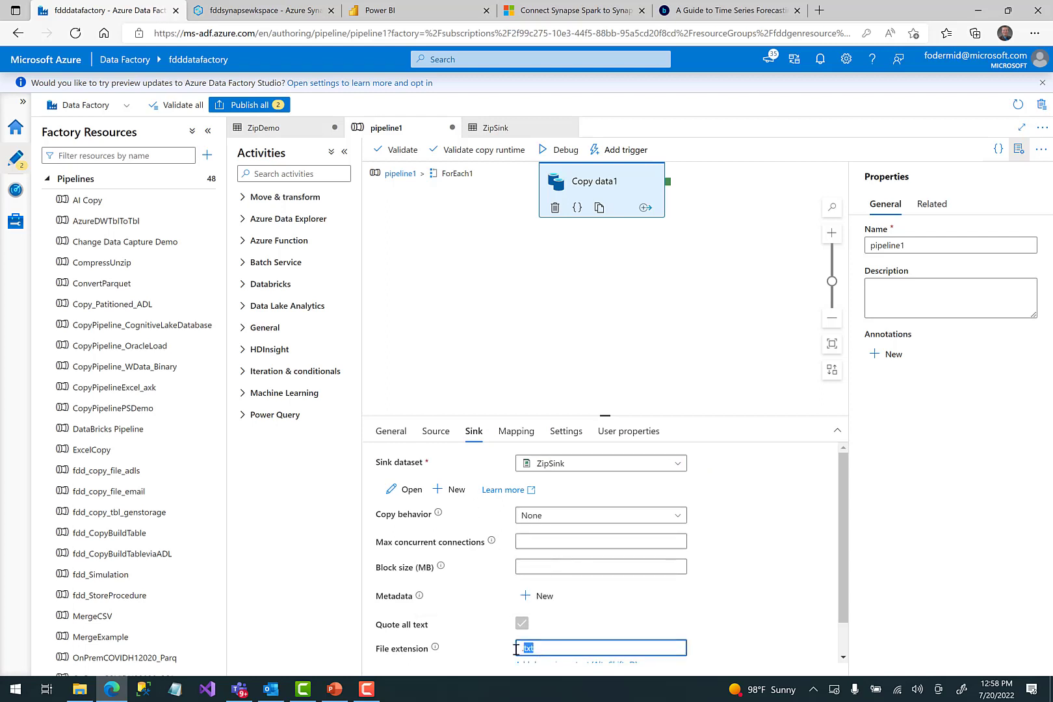
{"action": "type", "text": ".csv"}
{"action": "left_click_drag", "start_coordinate": [604, 416], "coordinate": [605, 335]}
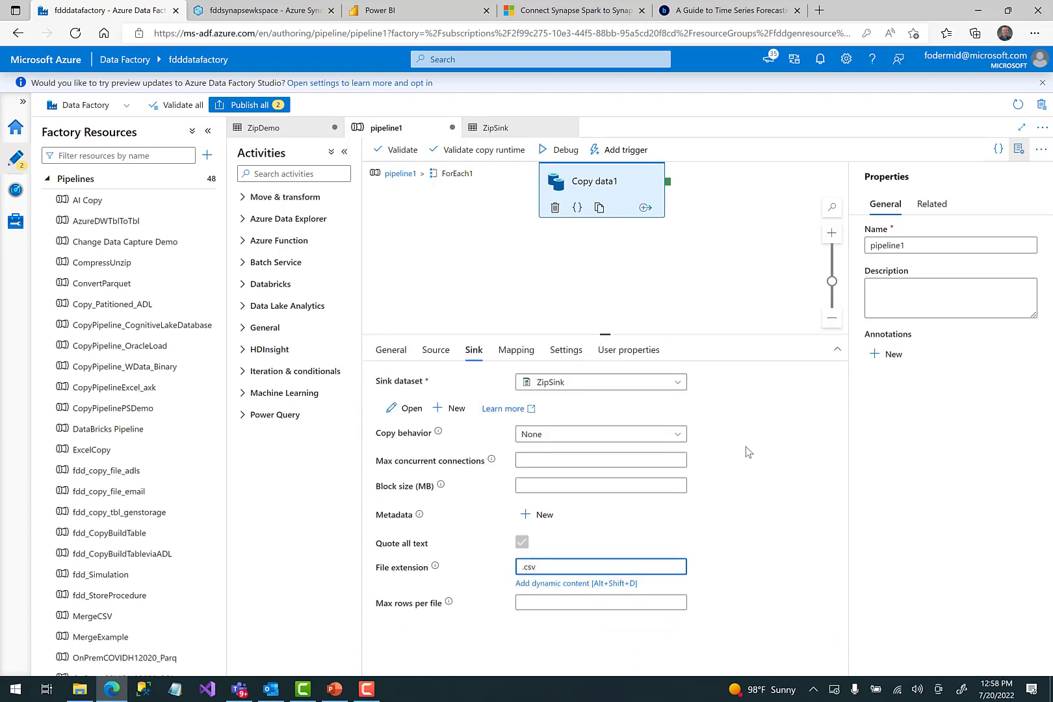
Review the source settings of Copy data1 inside ForEach1 and return to the top level of pipeline1.
{"action": "left_click", "coordinate": [654, 281]}
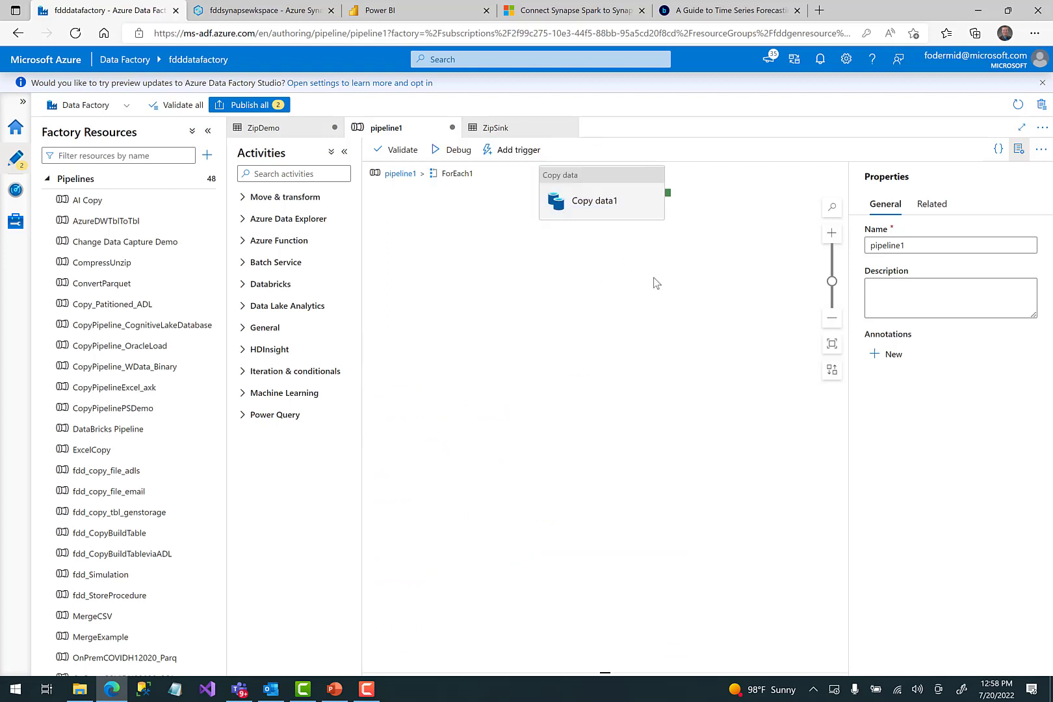
{"action": "left_click", "coordinate": [600, 208]}
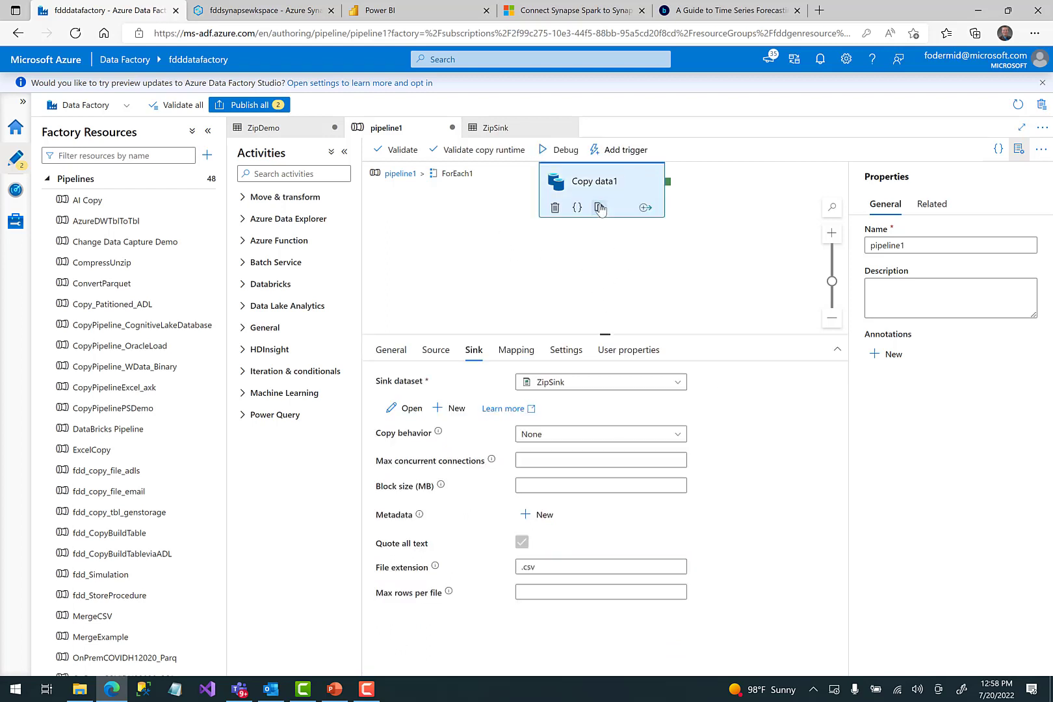
{"action": "left_click", "coordinate": [436, 350]}
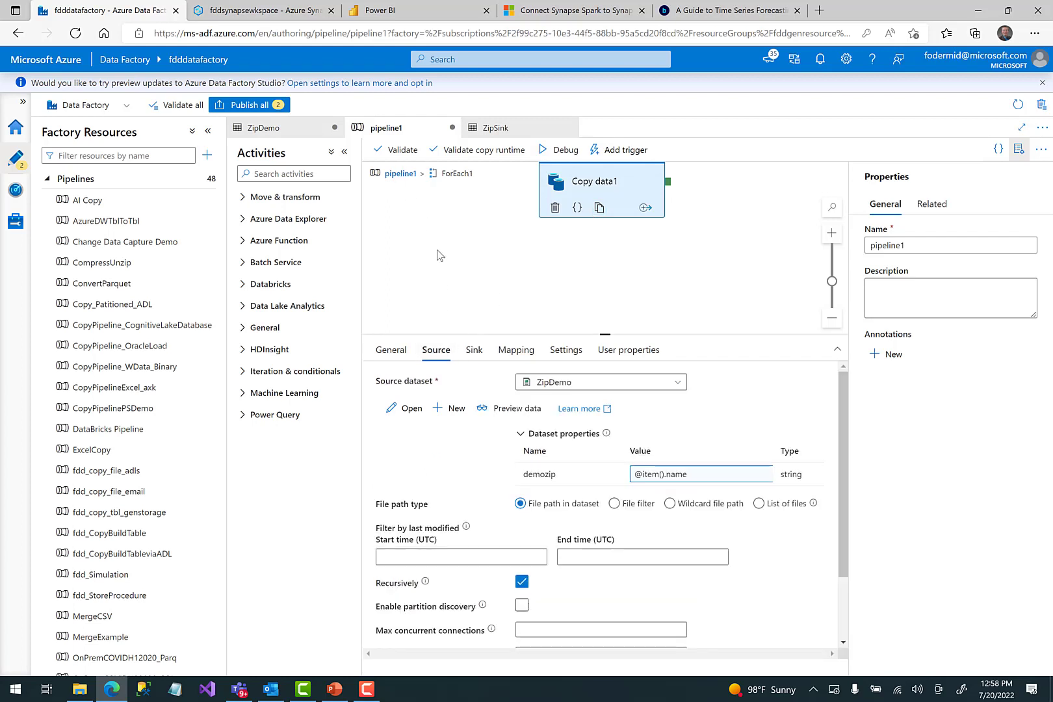
{"action": "left_click", "coordinate": [399, 174]}
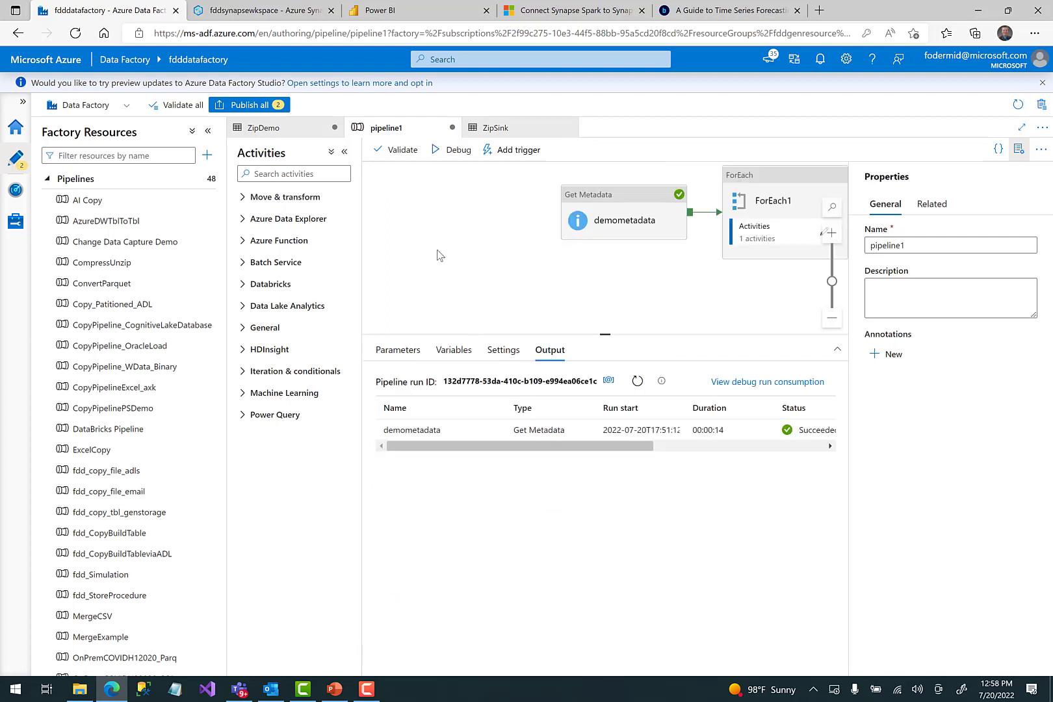
Switch to the Synapse workspace and delete the MiscFiles.zip and psdemo.zip folders from the Compressed folder in the files container.
{"action": "left_click", "coordinate": [272, 14]}
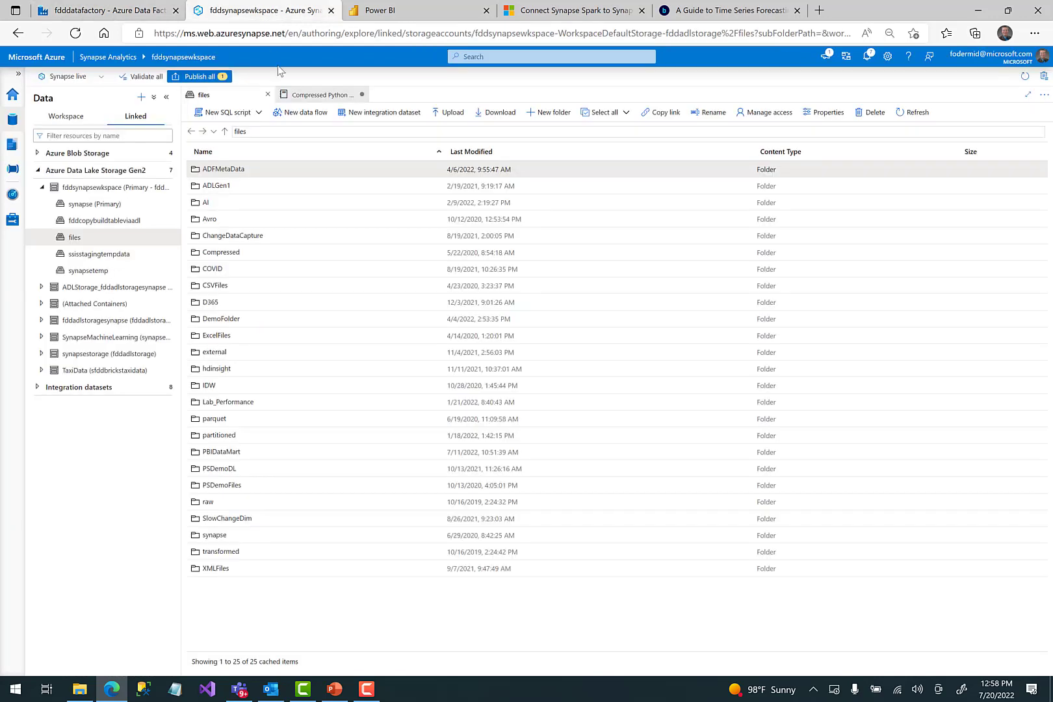
{"action": "left_click", "coordinate": [223, 256]}
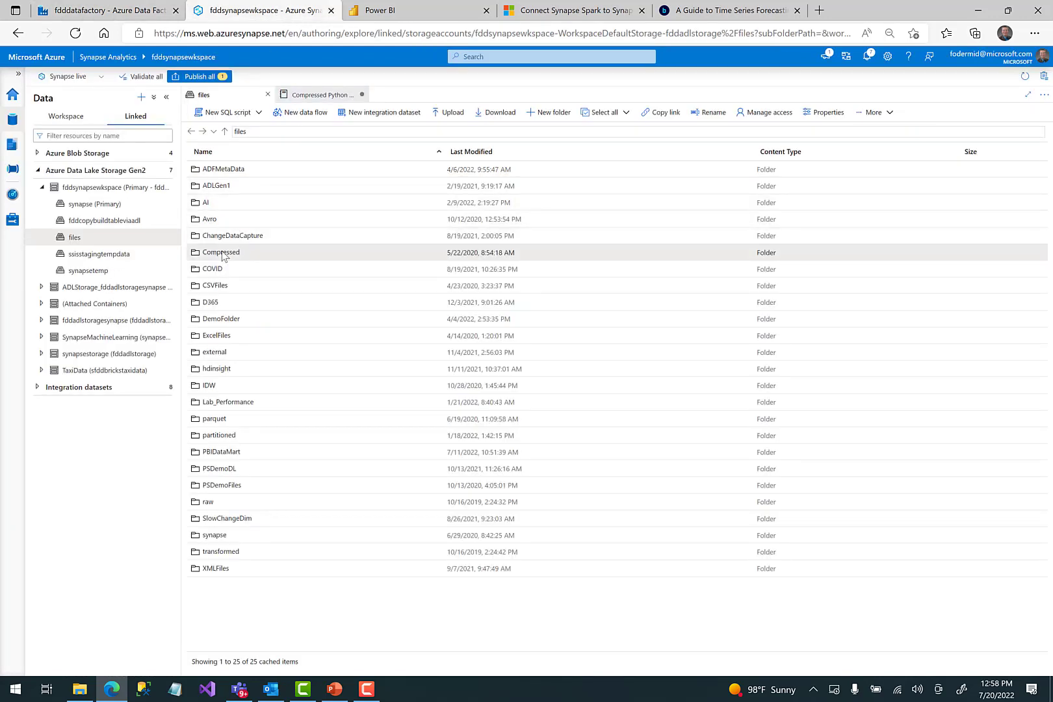
{"action": "double_click", "coordinate": [223, 254]}
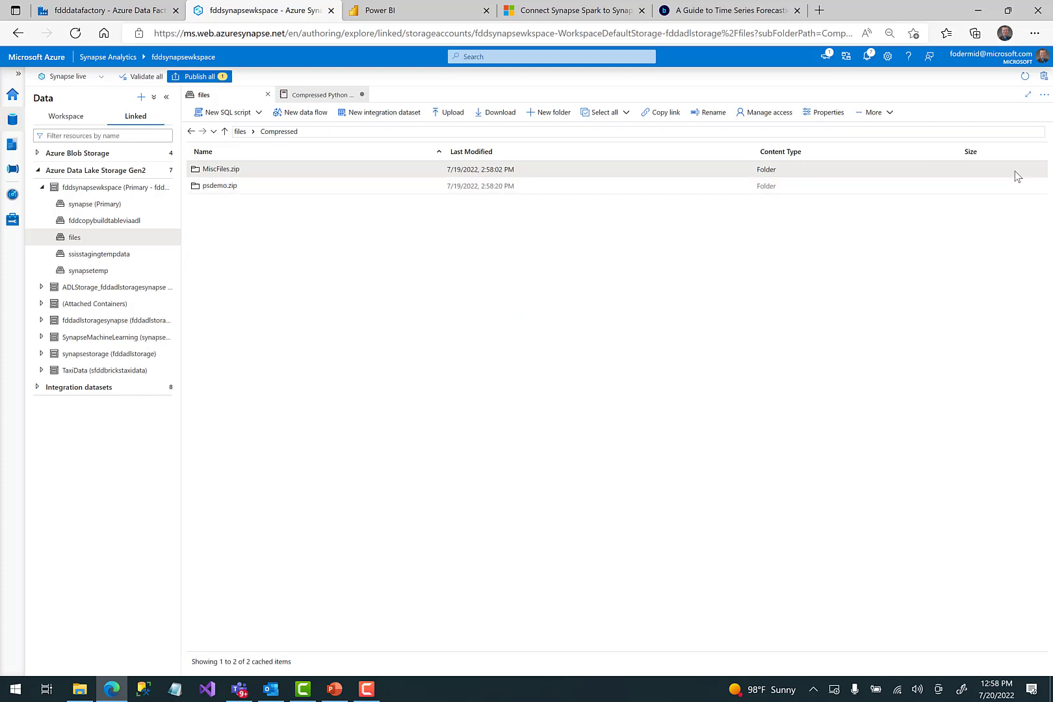
{"action": "left_click", "coordinate": [890, 112]}
{"action": "left_click", "coordinate": [884, 131]}
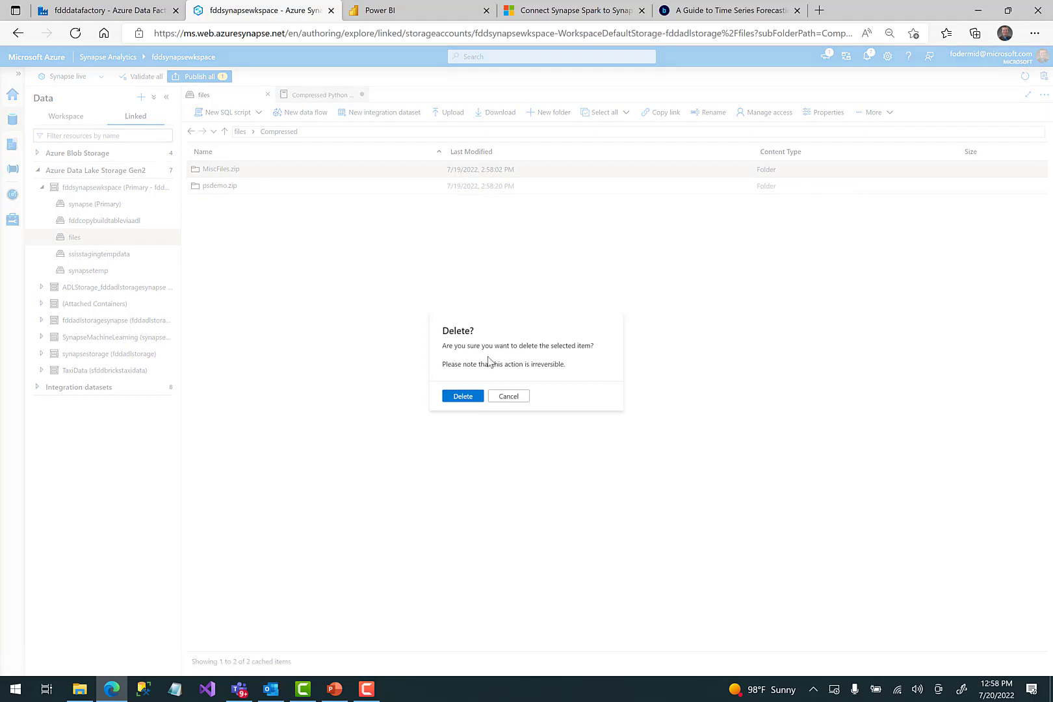
{"action": "left_click", "coordinate": [462, 396]}
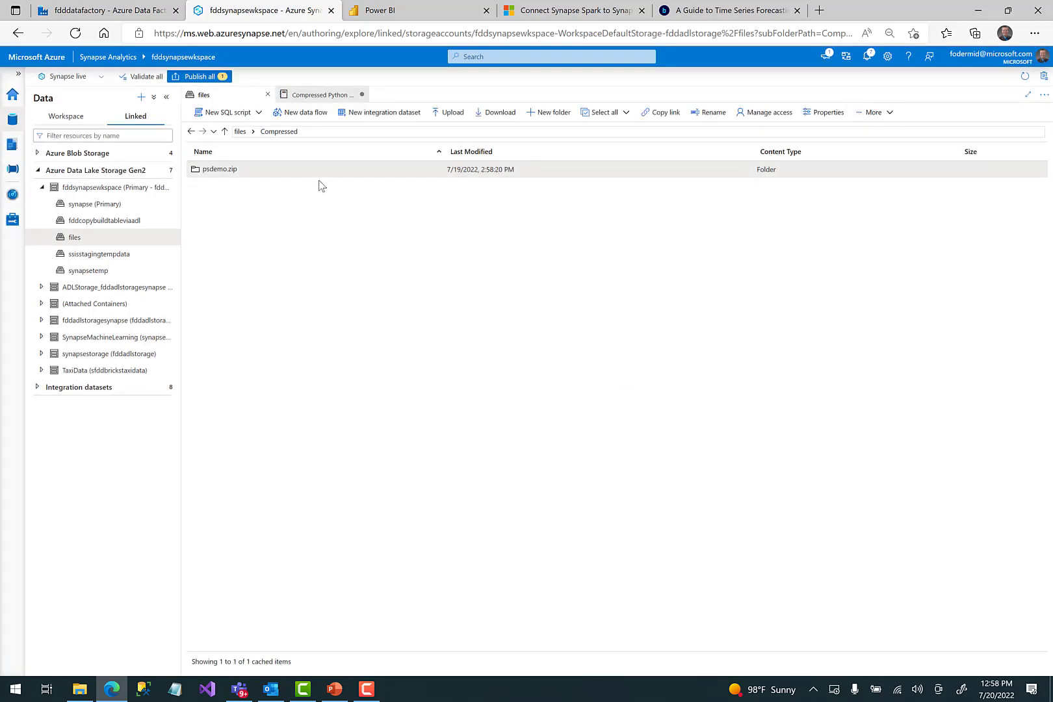
{"action": "left_click", "coordinate": [888, 112]}
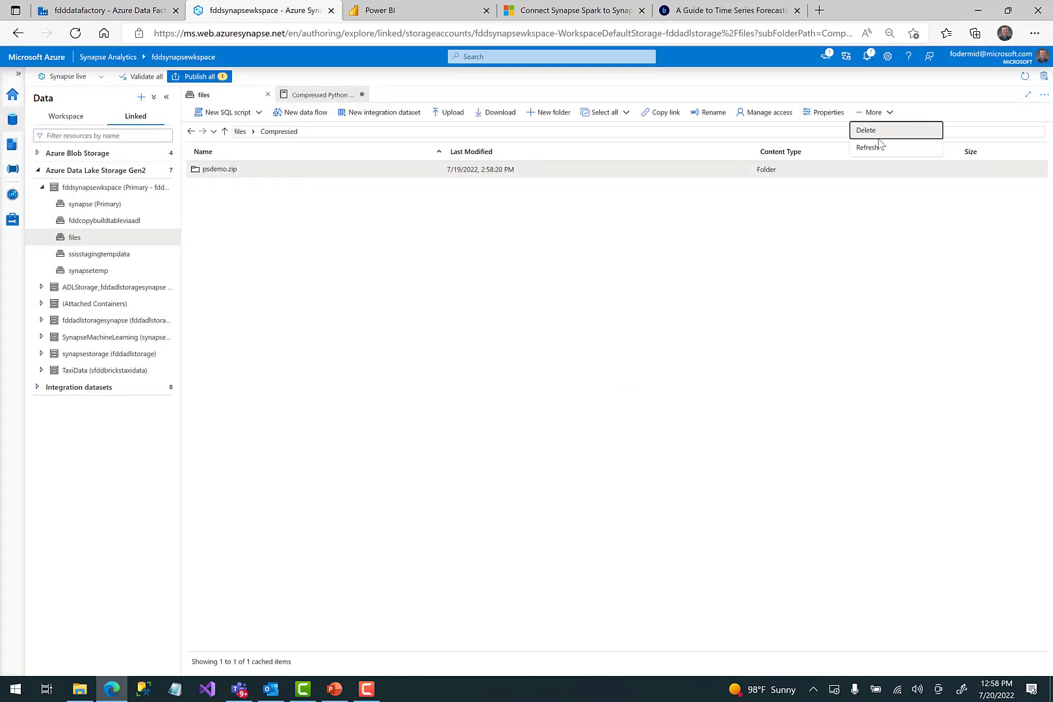
{"action": "left_click", "coordinate": [870, 130]}
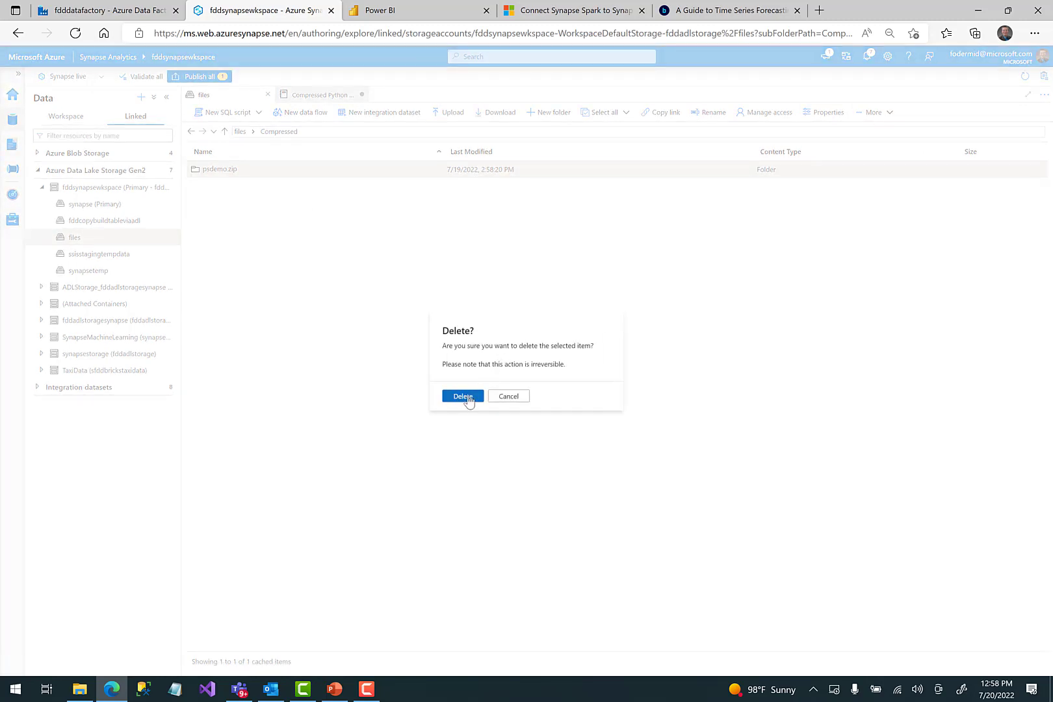
{"action": "left_click", "coordinate": [465, 395]}
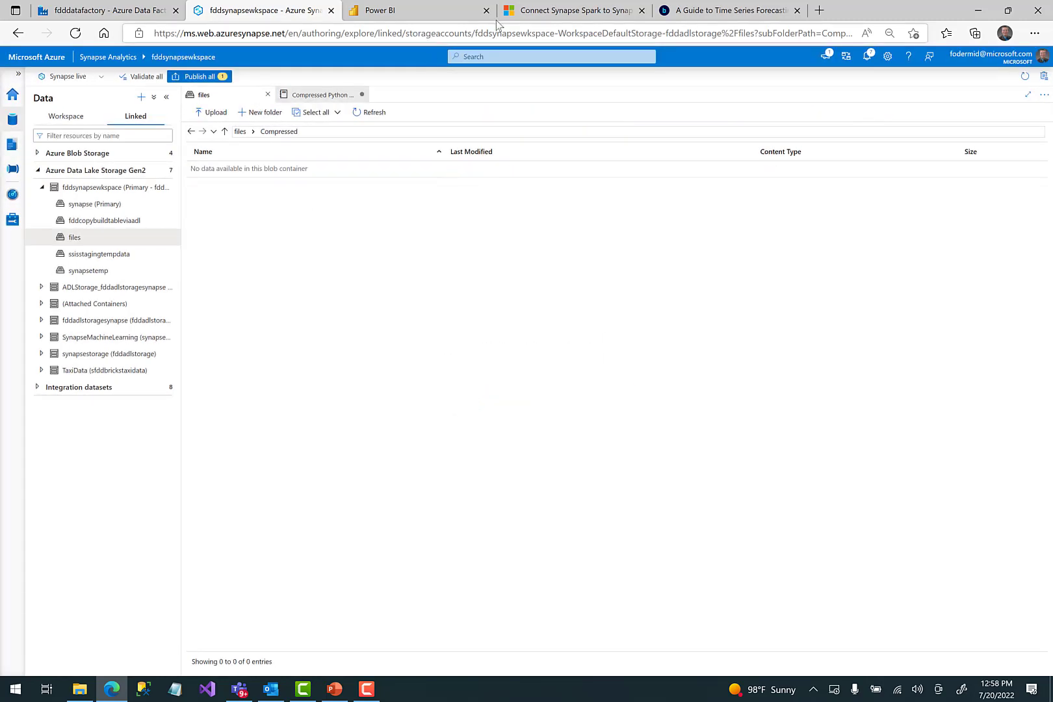
Return to Azure Data Factory and start a debug run of pipeline1.
{"action": "left_click", "coordinate": [116, 15]}
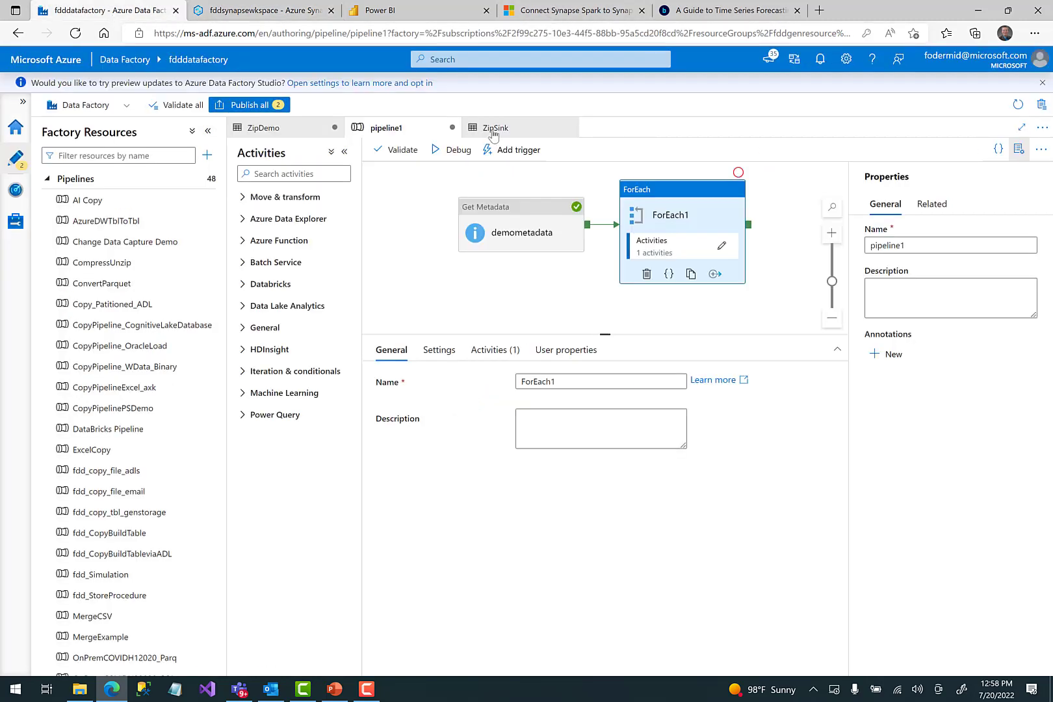
{"action": "left_click", "coordinate": [456, 155]}
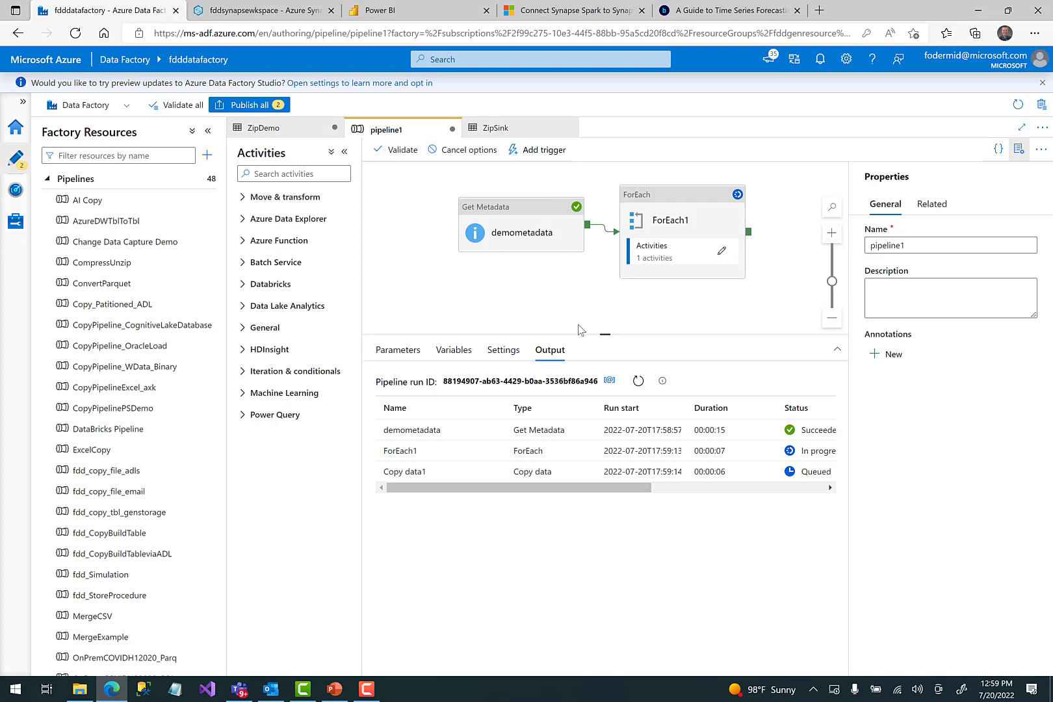
Switch to the Synapse workspace, refresh the Compressed folder and examine the contents of its MiscFiles.zip folder.
{"action": "left_click", "coordinate": [280, 11]}
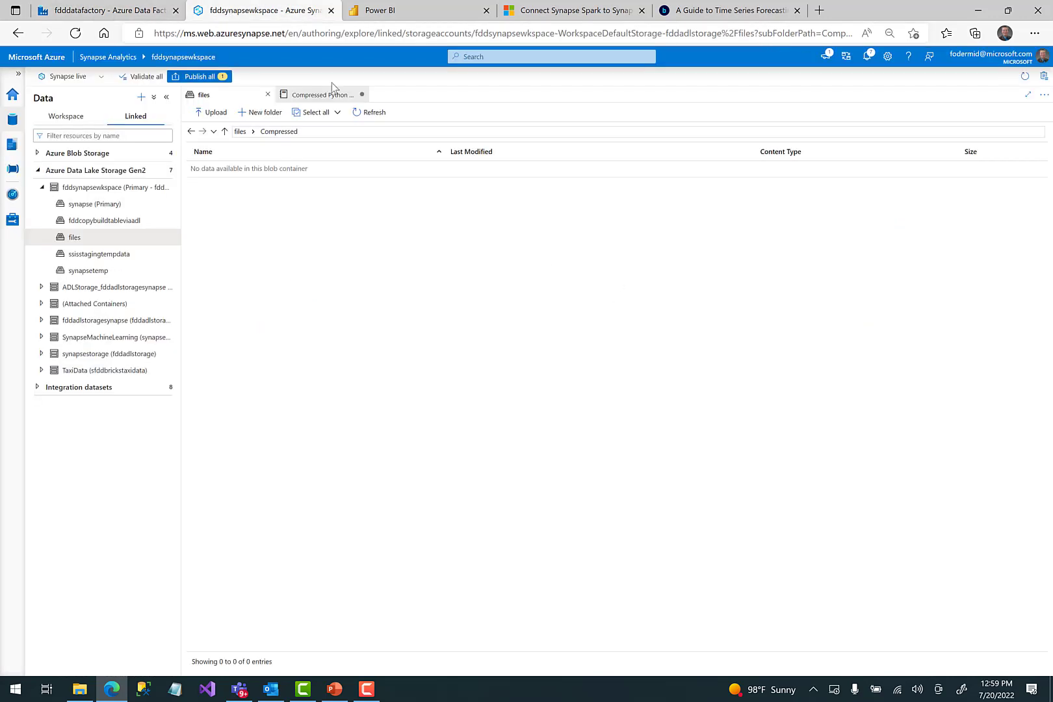
{"action": "left_click", "coordinate": [369, 115]}
{"action": "left_click", "coordinate": [369, 114]}
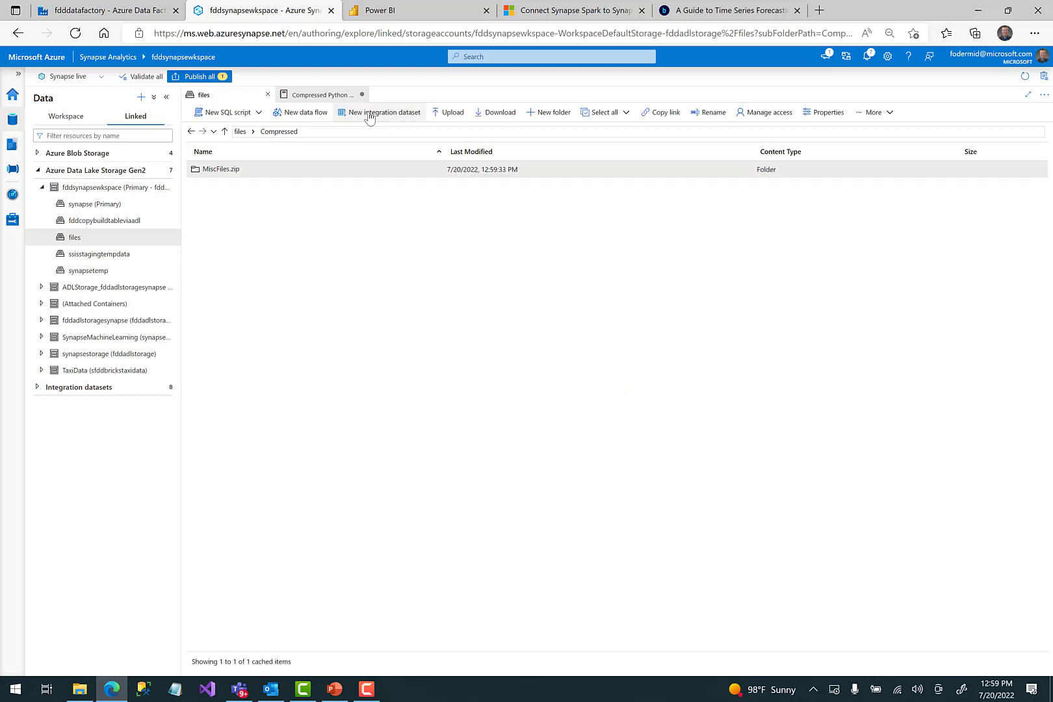
{"action": "double_click", "coordinate": [215, 171]}
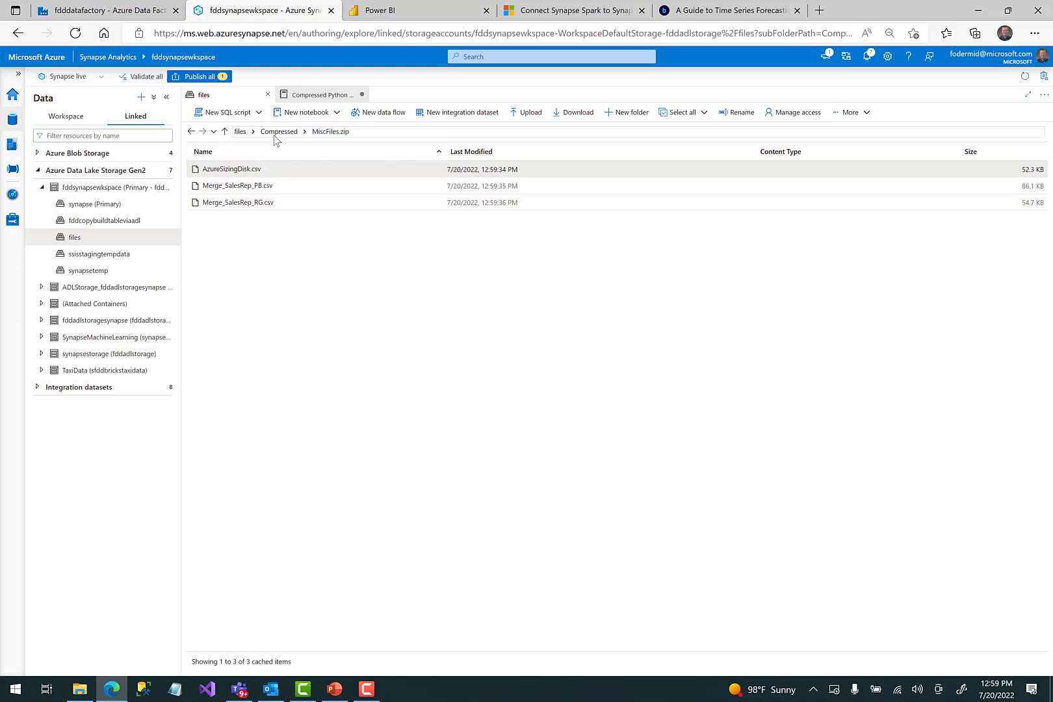
Go back up to the Compressed folder, refresh it and examine the contents of the psdemo.zip folder.
{"action": "left_click", "coordinate": [224, 132]}
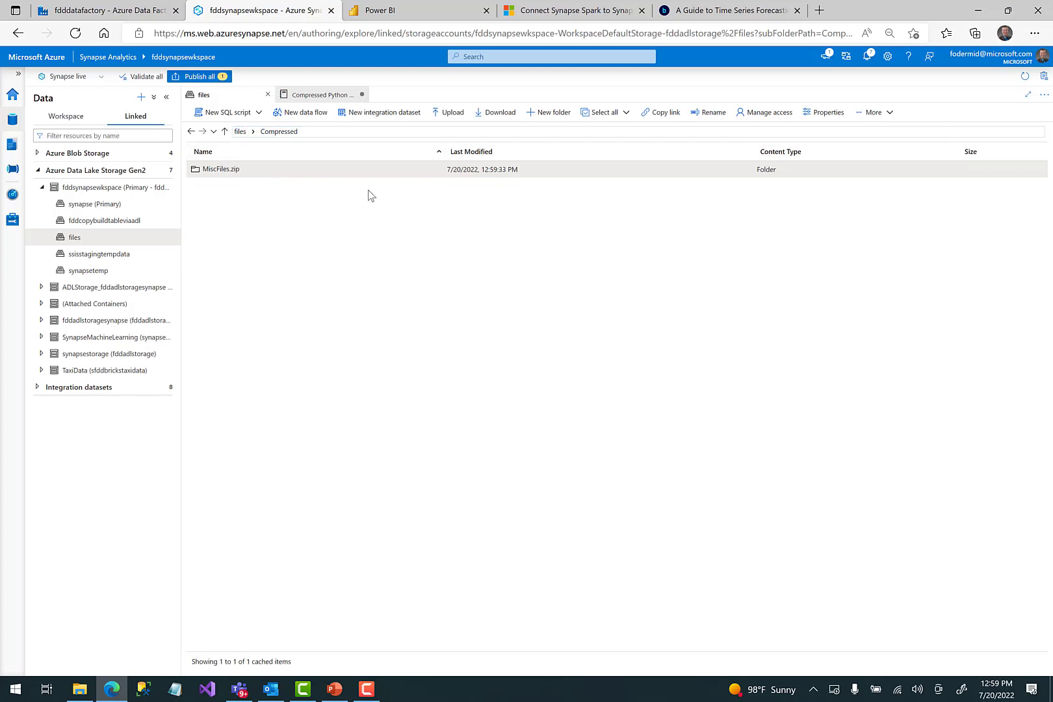
{"action": "left_click", "coordinate": [888, 112]}
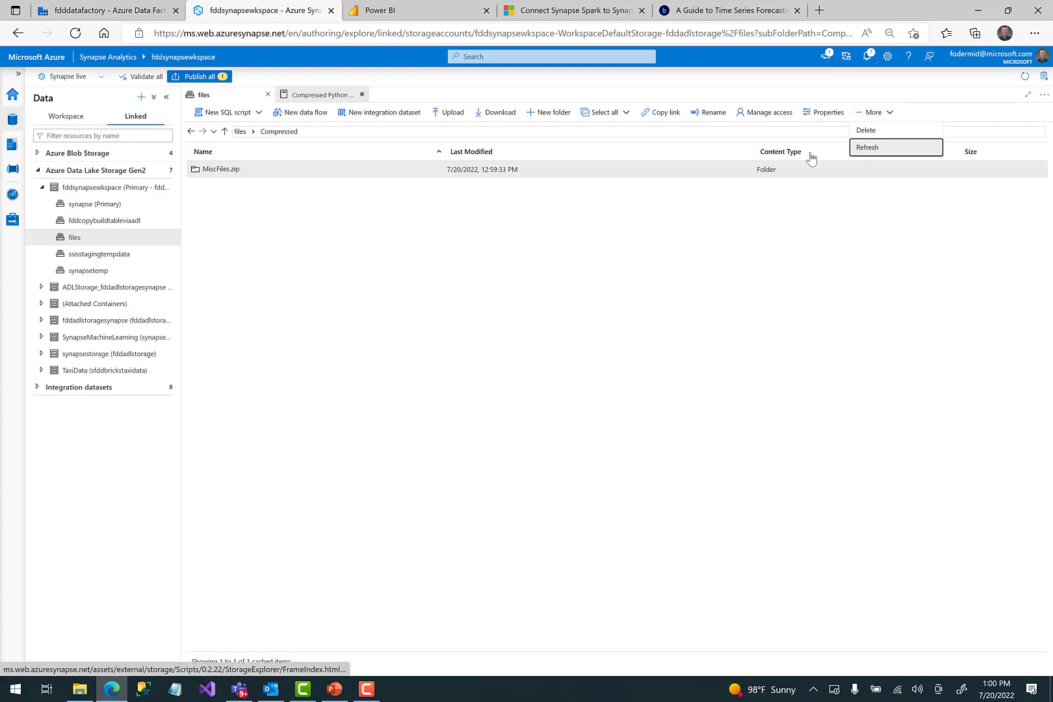
{"action": "left_click", "coordinate": [866, 147]}
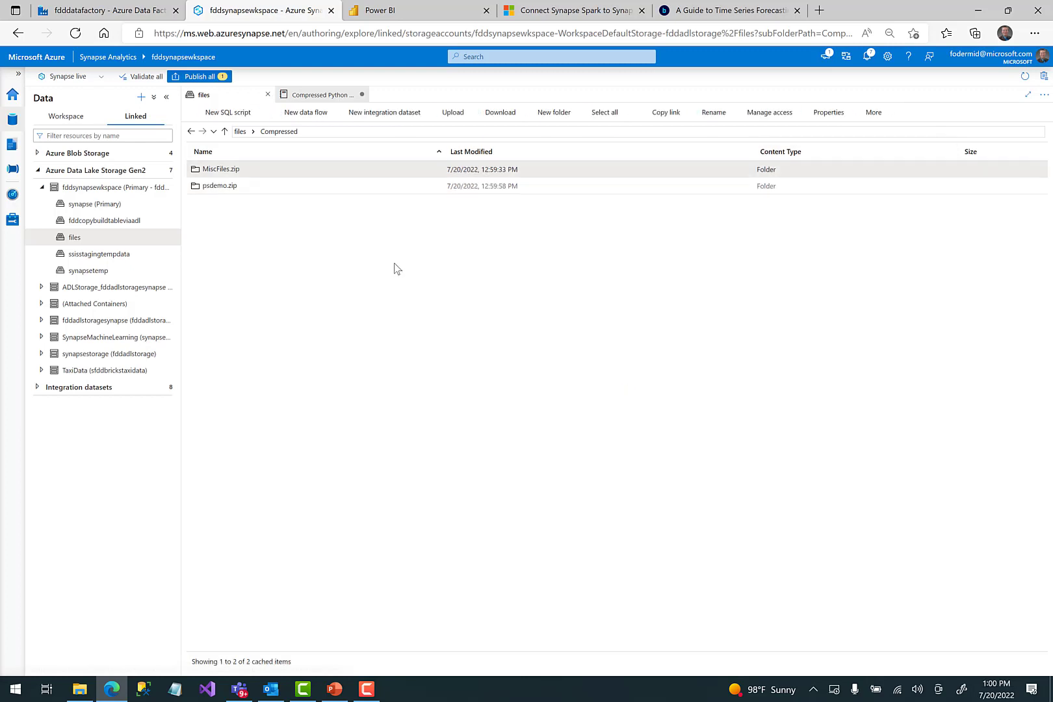
{"action": "double_click", "coordinate": [220, 186]}
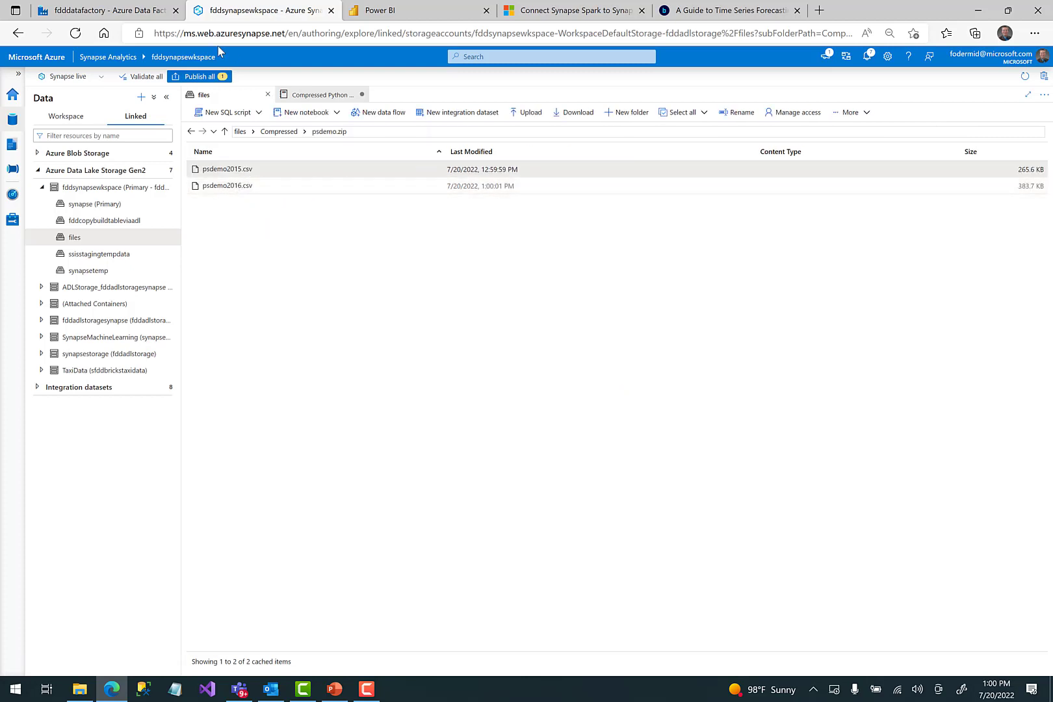
Return to Data Factory, refresh the debug run status and examine the demometadata activity's output JSON.
{"action": "left_click", "coordinate": [113, 13]}
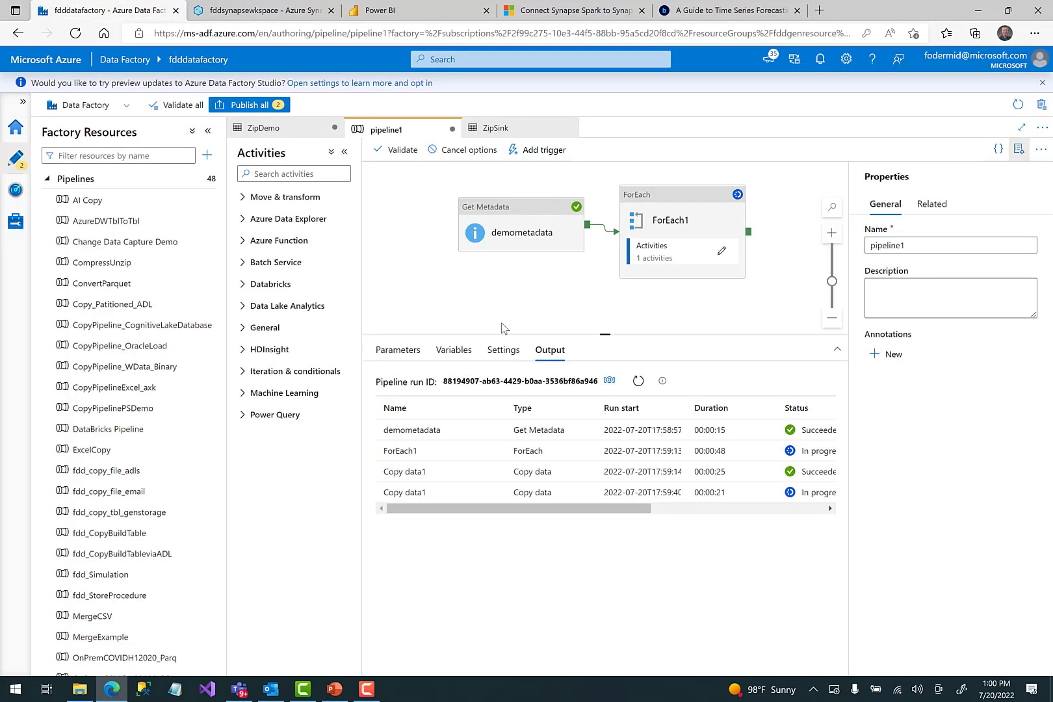
{"action": "left_click", "coordinate": [639, 384]}
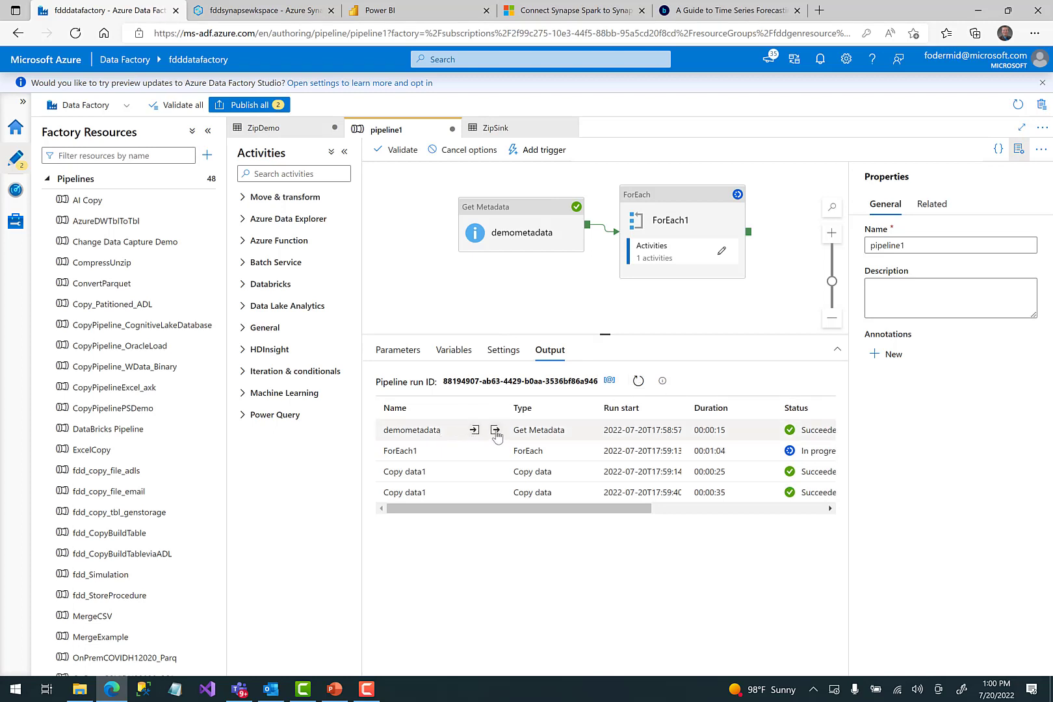
{"action": "left_click", "coordinate": [494, 430]}
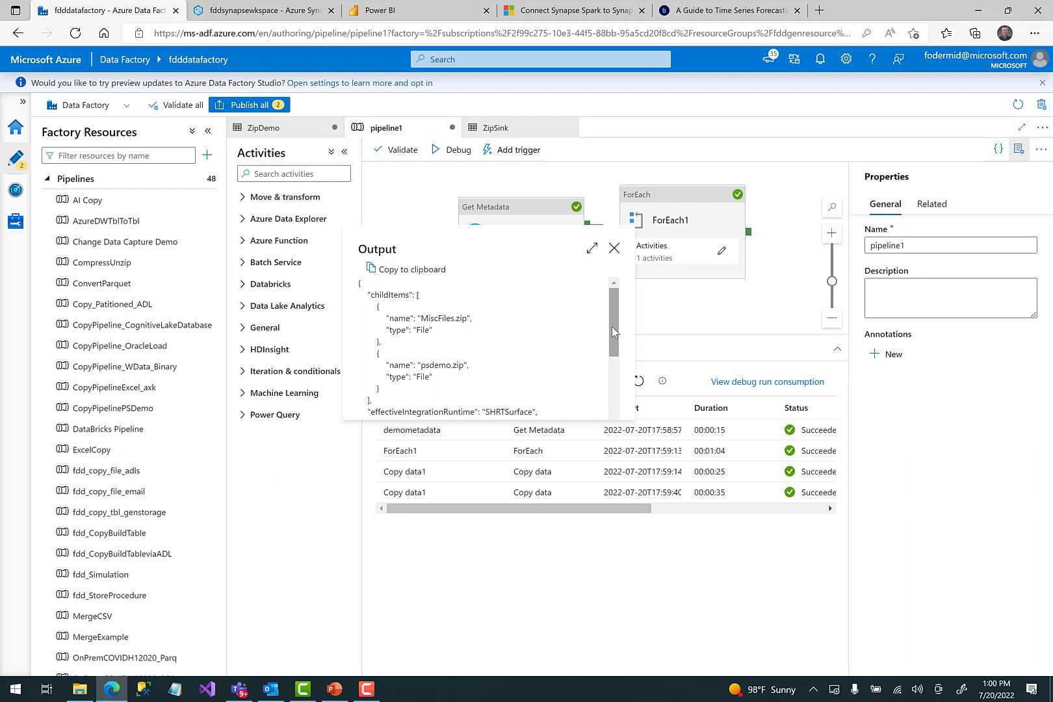
{"action": "left_click_drag", "start_coordinate": [613, 327], "coordinate": [540, 398]}
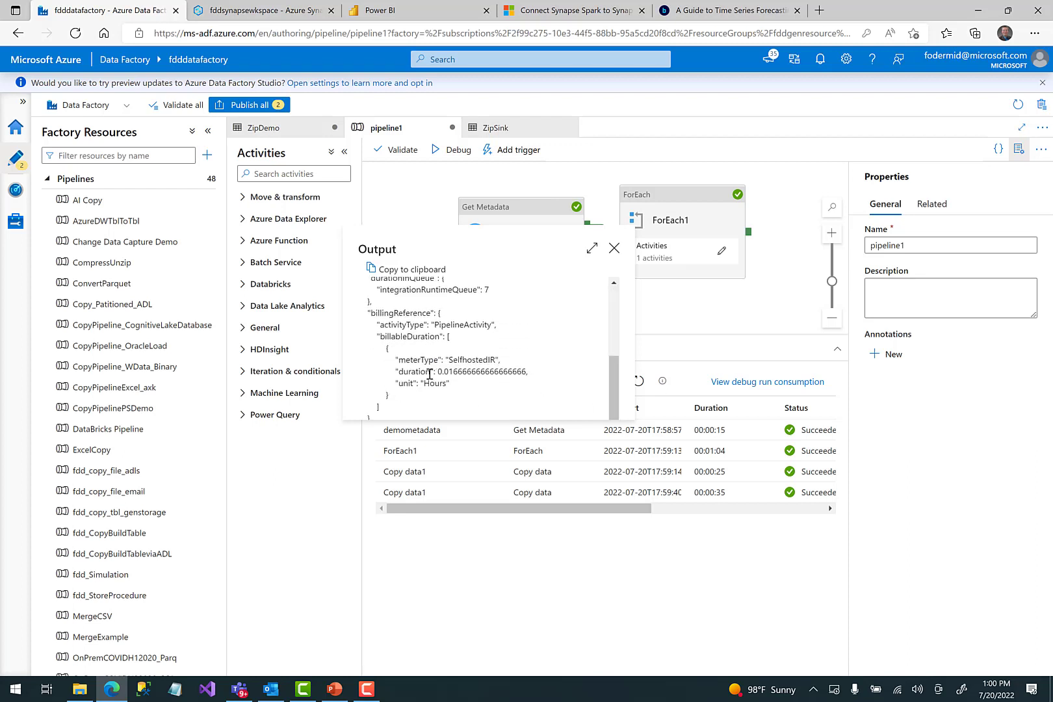
{"action": "left_click", "coordinate": [614, 248]}
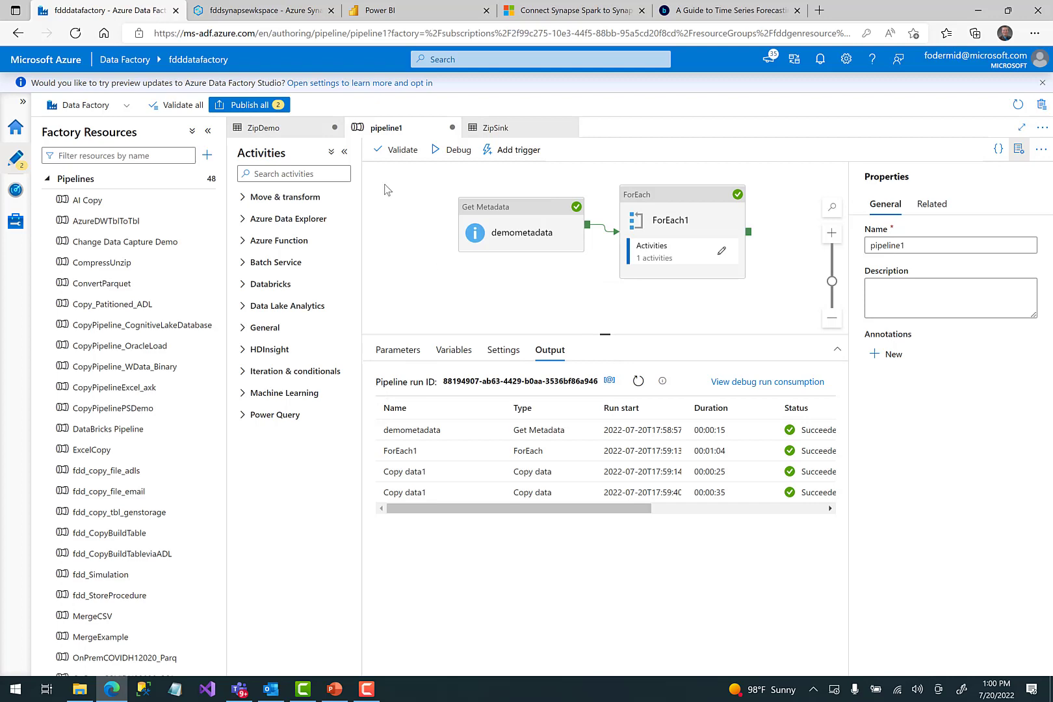
Switch to PowerPoint to view the End to End Architecture Solution slide, and return to the psdemo.zip folder in Synapse.
{"action": "left_click", "coordinate": [259, 12]}
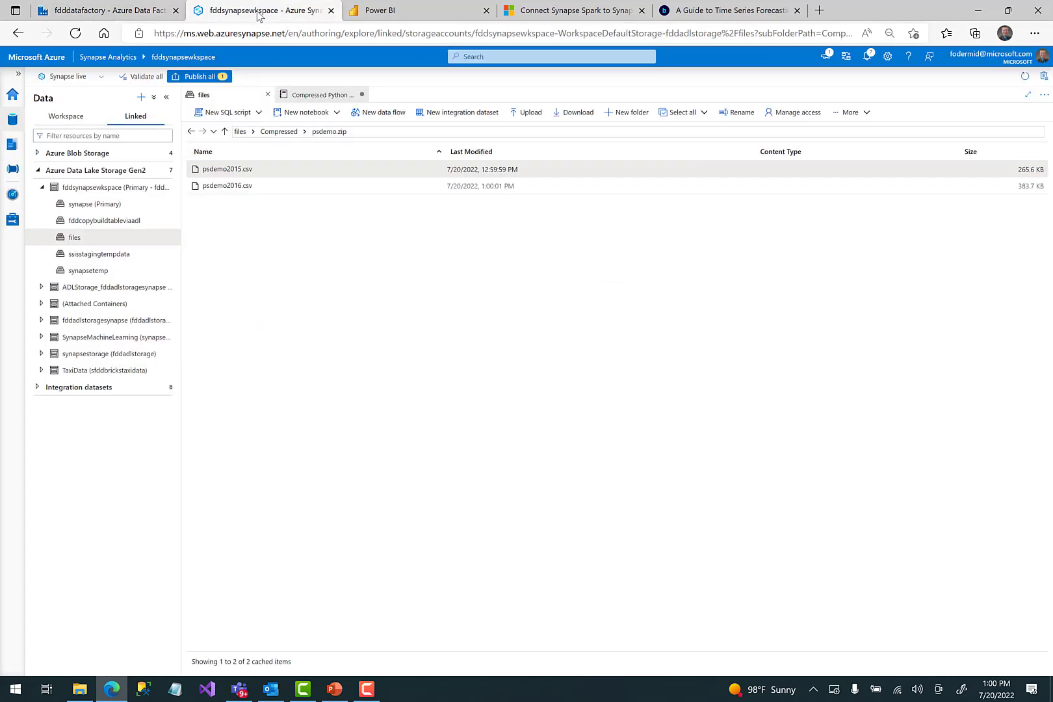
{"action": "left_click", "coordinate": [335, 690]}
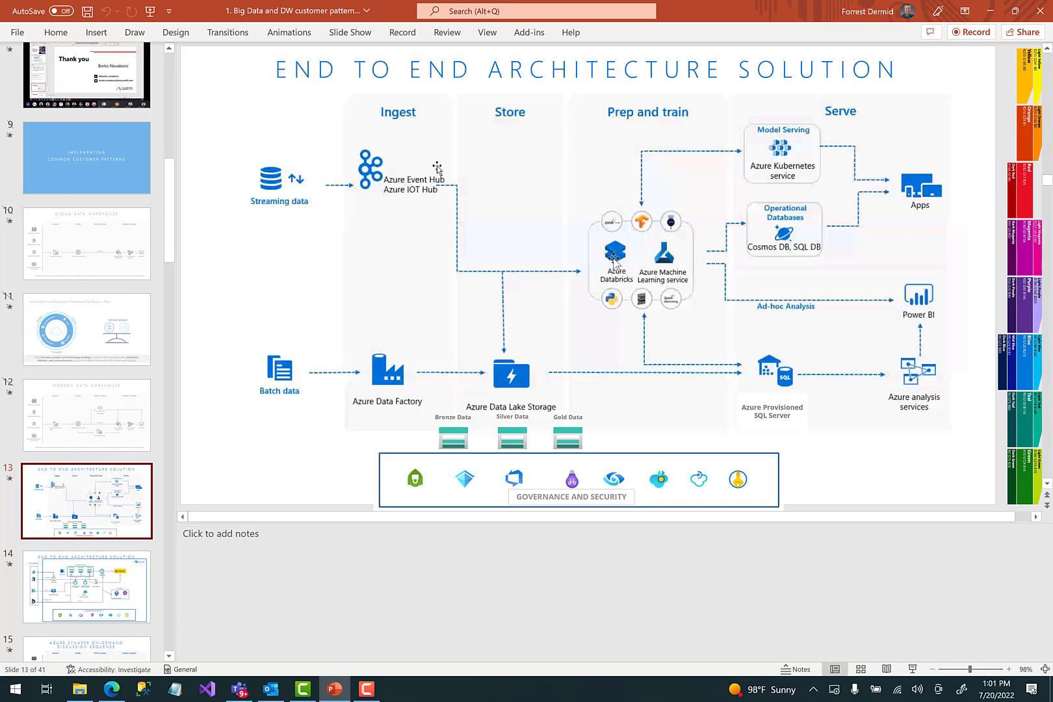
{"action": "left_click", "coordinate": [112, 689]}
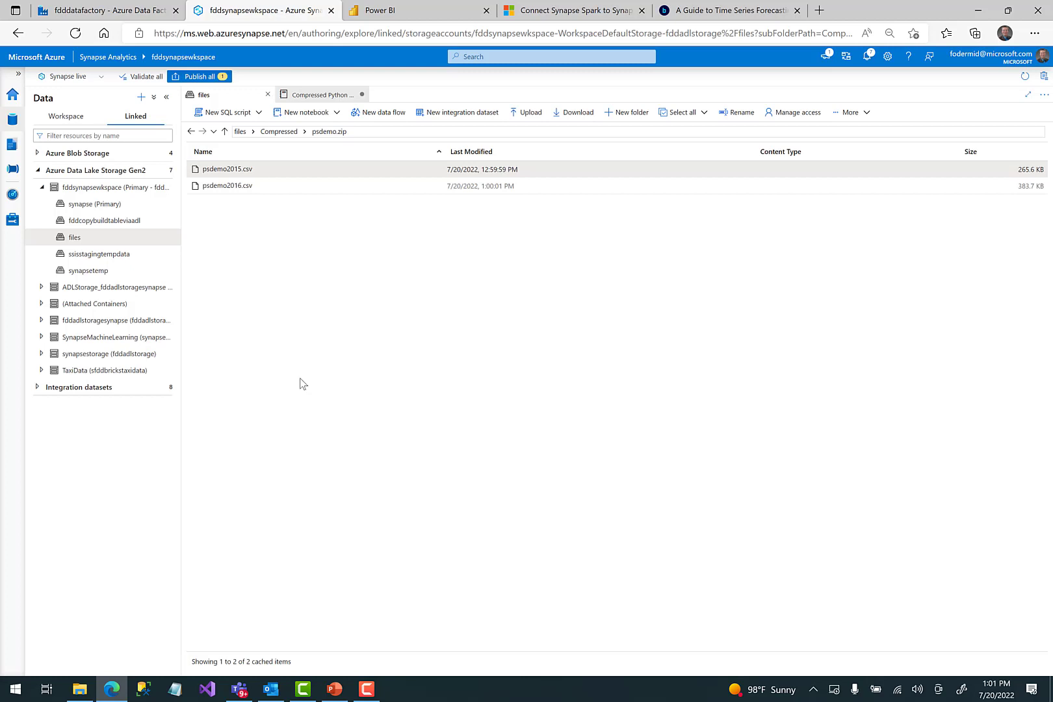
Generate a Select TOP 100 rows SQL script from psdemo2015.csv and psdemo2016.csv together and run it.
{"action": "right_click", "coordinate": [235, 189]}
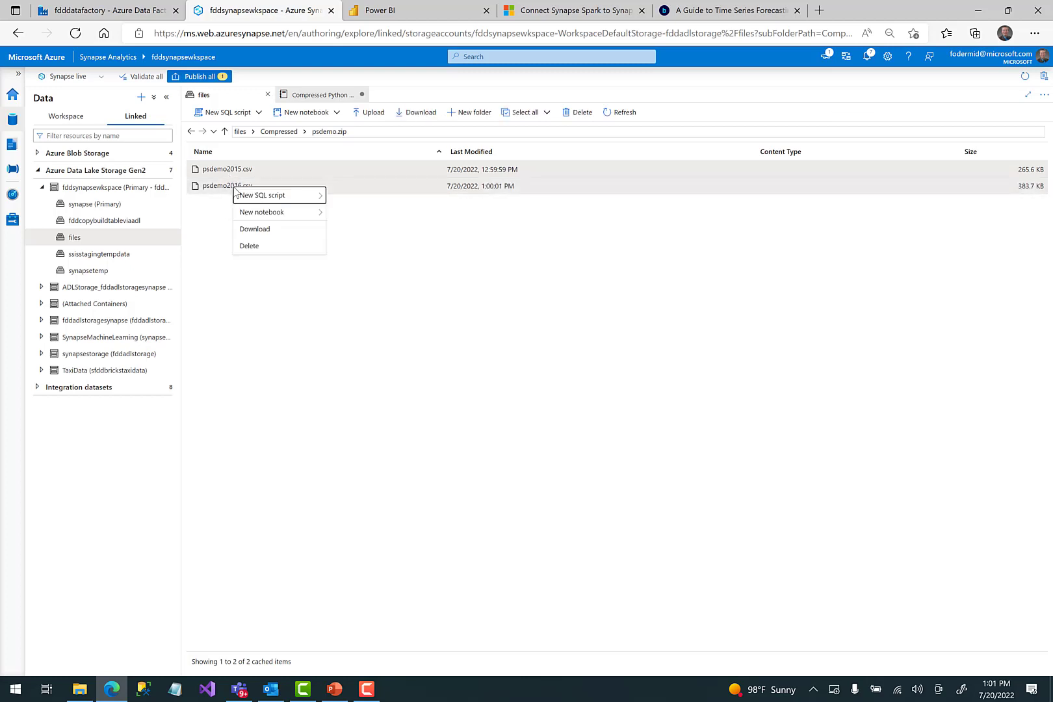
{"action": "mouse_move", "coordinate": [278, 197]}
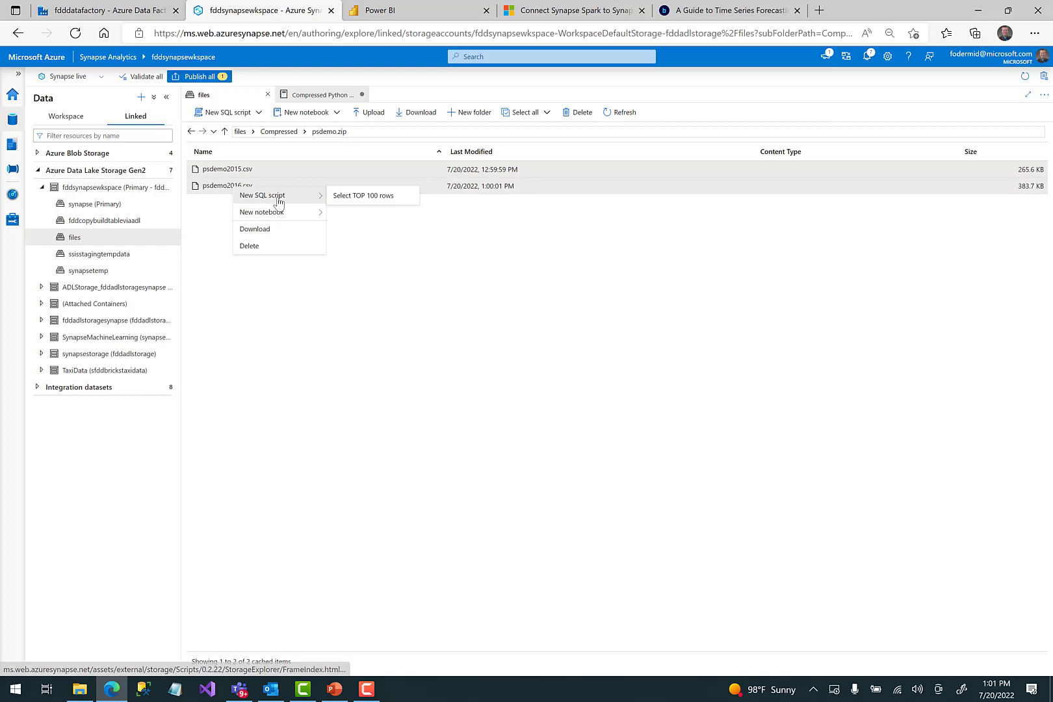
{"action": "left_click", "coordinate": [351, 197]}
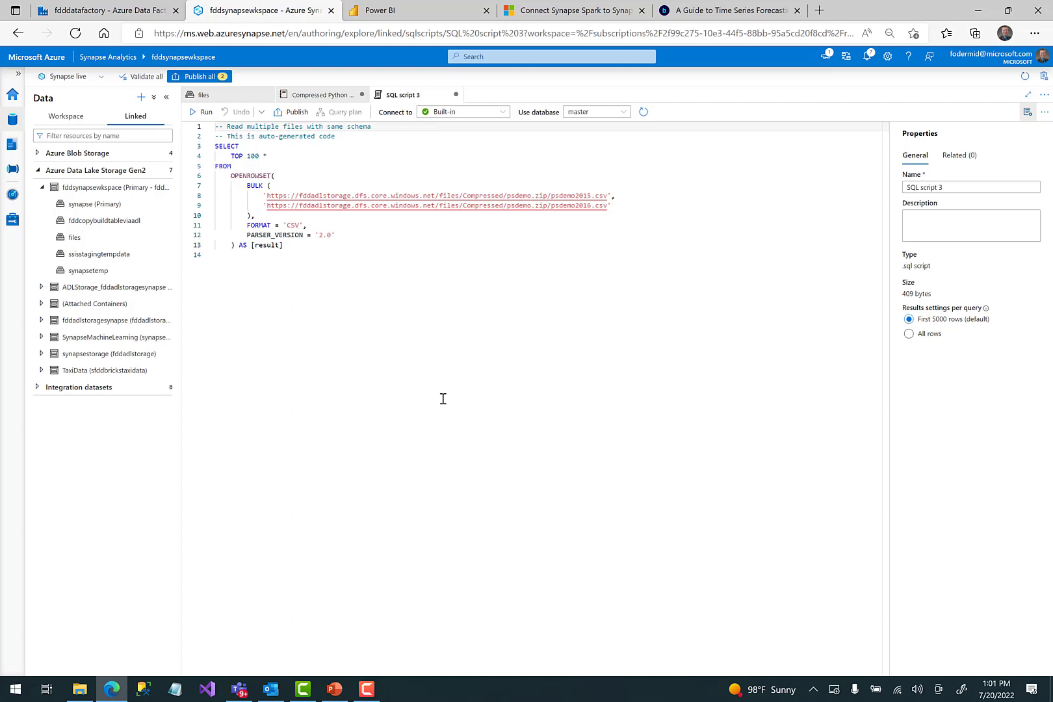
{"action": "left_click", "coordinate": [205, 113]}
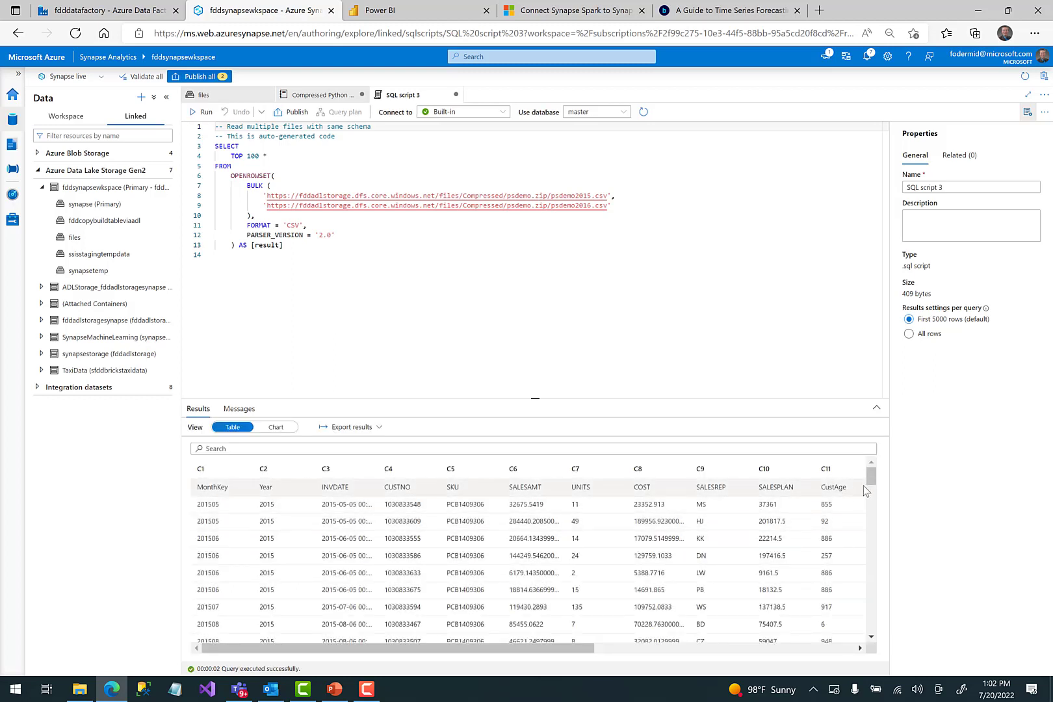
Examine the rows returned by the query down to the end and the TOP 100 * line of the script.
{"action": "left_click_drag", "start_coordinate": [869, 478], "coordinate": [871, 522]}
{"action": "left_click_drag", "start_coordinate": [874, 574], "coordinate": [878, 653]}
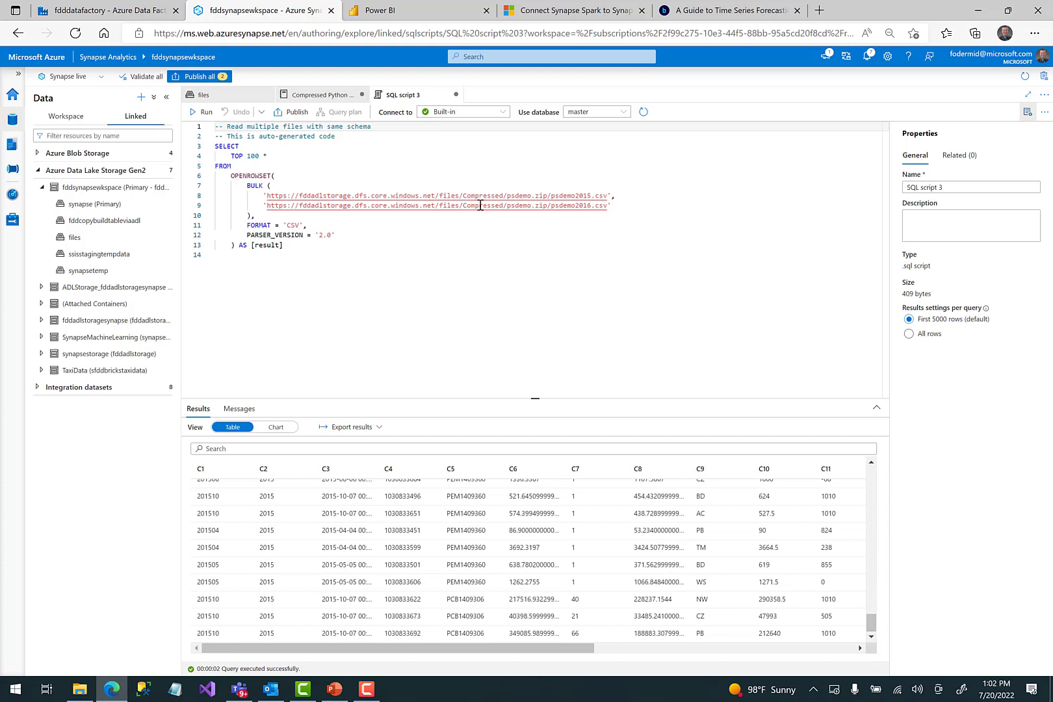
{"action": "double_click", "coordinate": [252, 156]}
{"action": "left_click", "coordinate": [292, 156]}
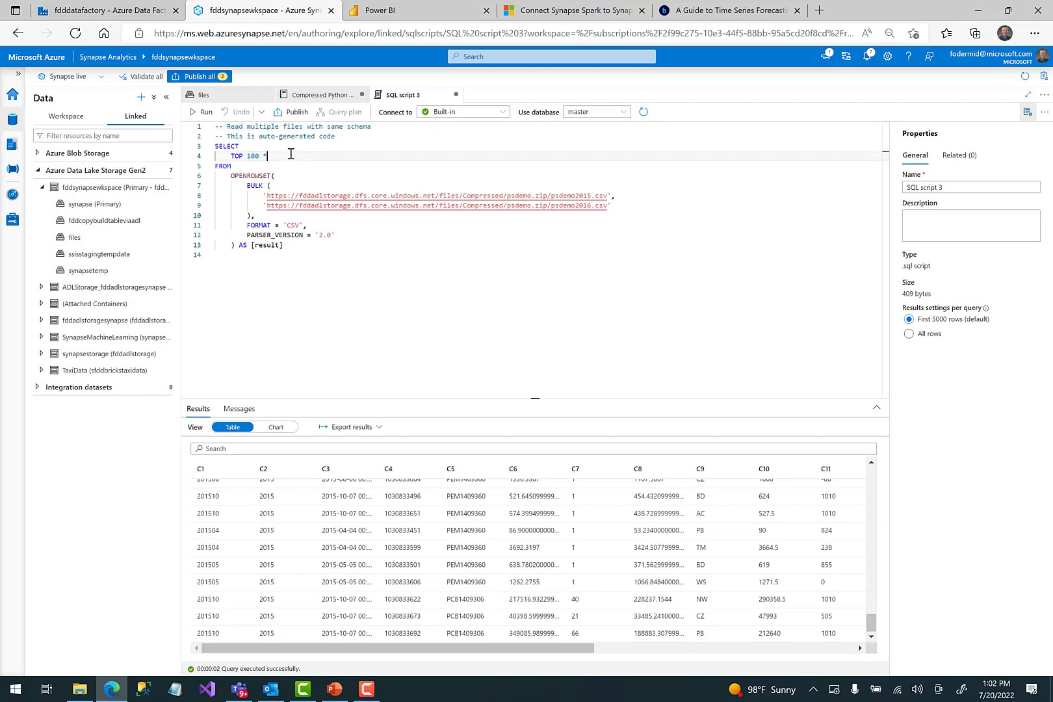
Remove the TOP 100 limit from the SELECT statement in SQL script 3 and rerun the query over both CSV files.
{"action": "left_click_drag", "start_coordinate": [260, 156], "coordinate": [222, 157]}
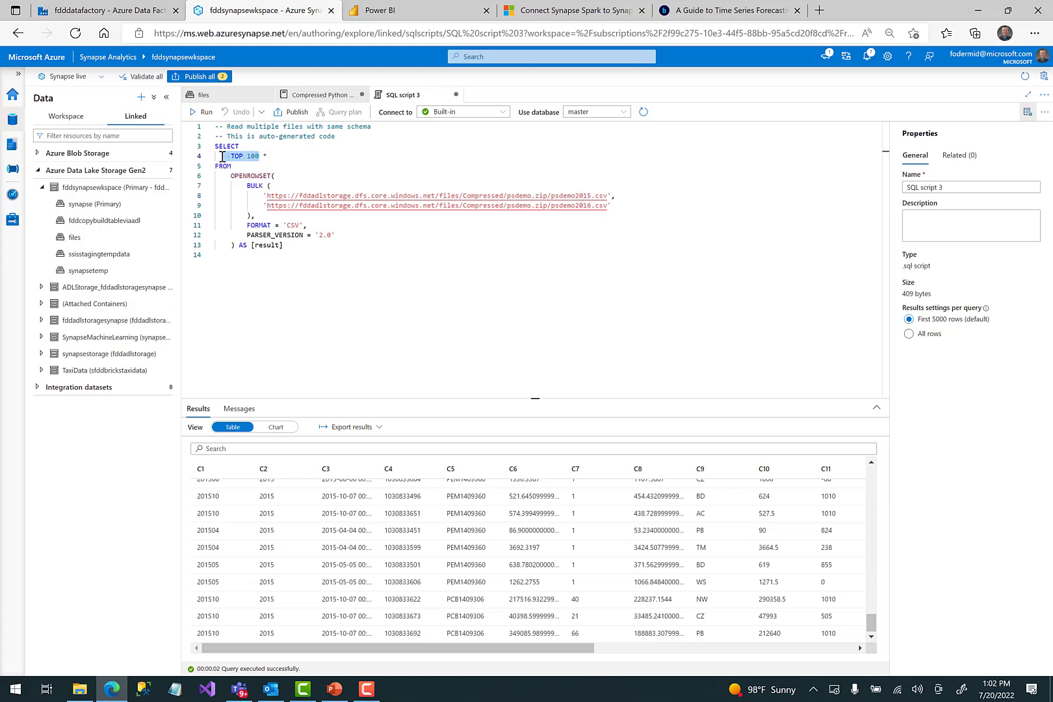
{"action": "key", "text": "Delete"}
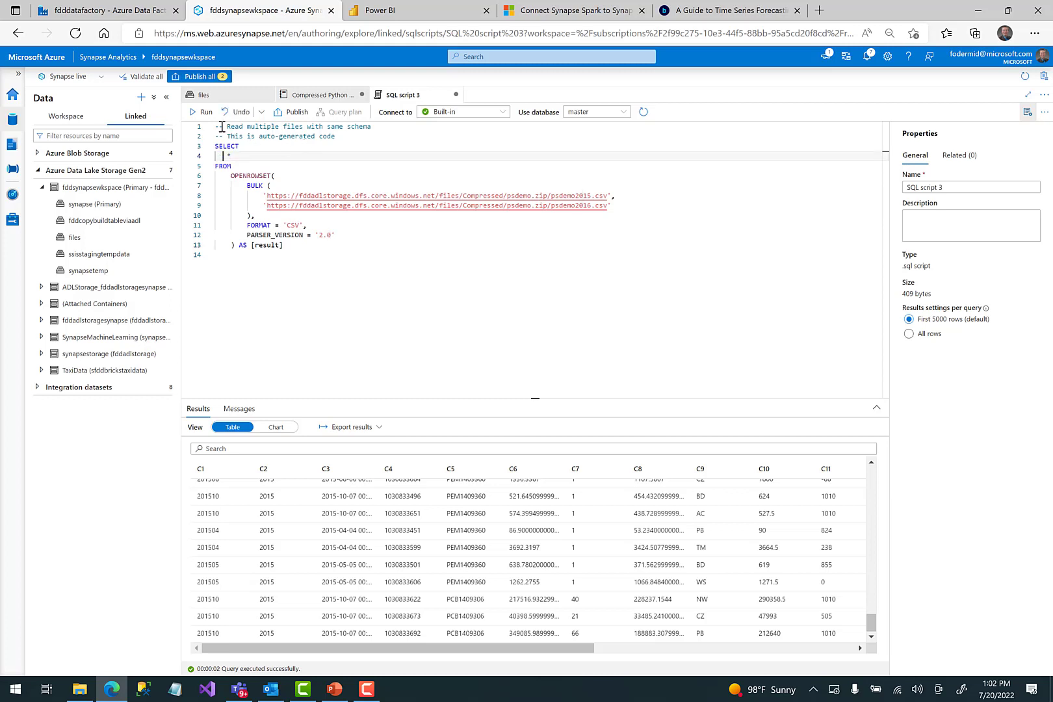
{"action": "left_click", "coordinate": [206, 113]}
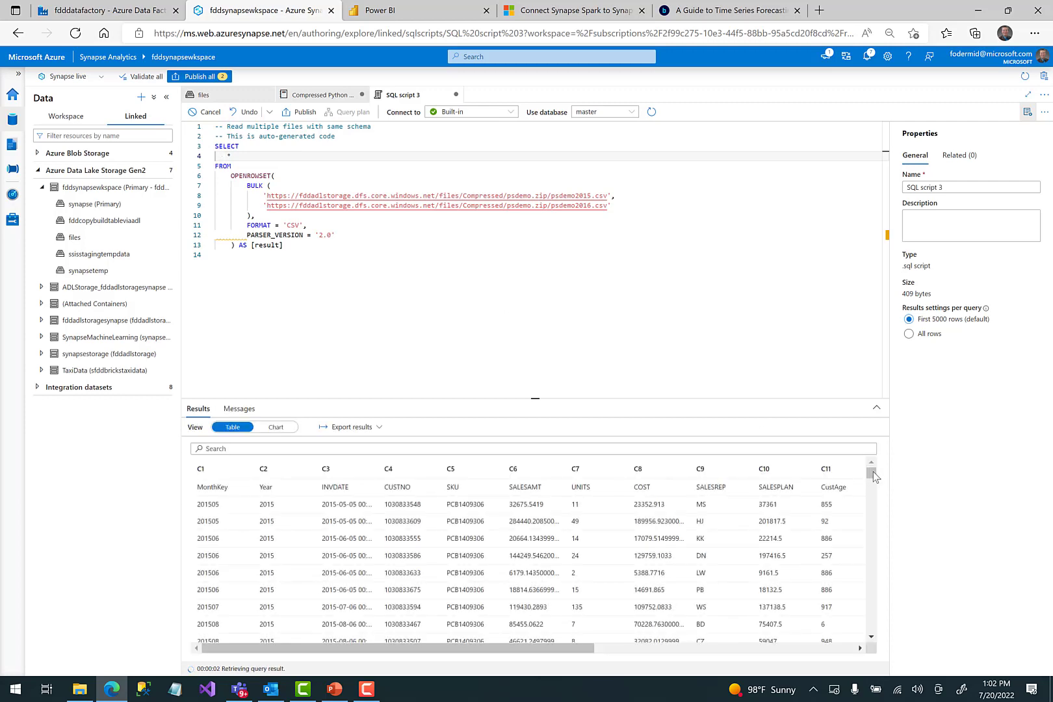
Examine the query results for rows from both 2015 and 2016, moving between the two years' data.
{"action": "left_click_drag", "start_coordinate": [873, 479], "coordinate": [877, 499]}
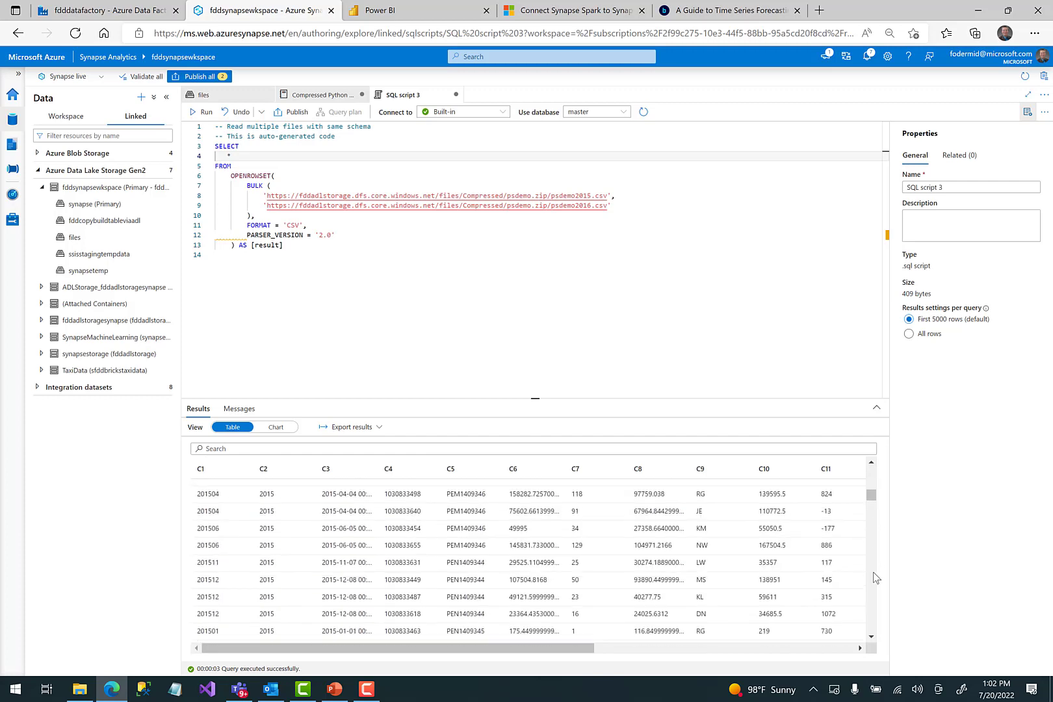
{"action": "scroll", "coordinate": [873, 573], "scroll_direction": "down", "scroll_amount": 5}
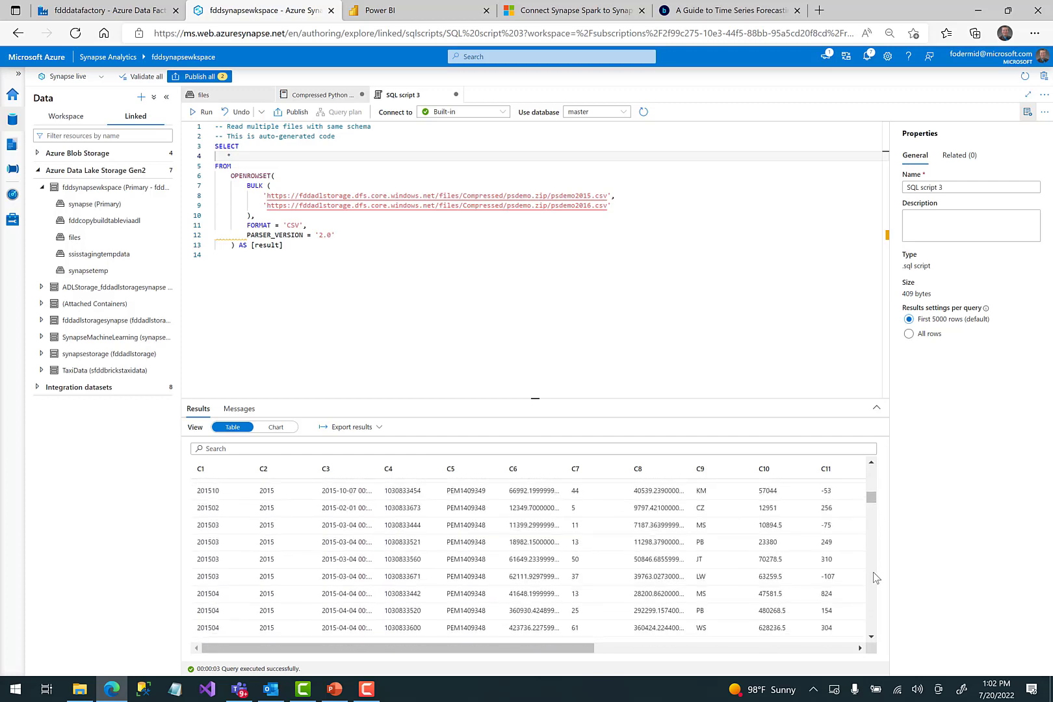
{"action": "scroll", "coordinate": [876, 576], "scroll_direction": "down", "scroll_amount": 5}
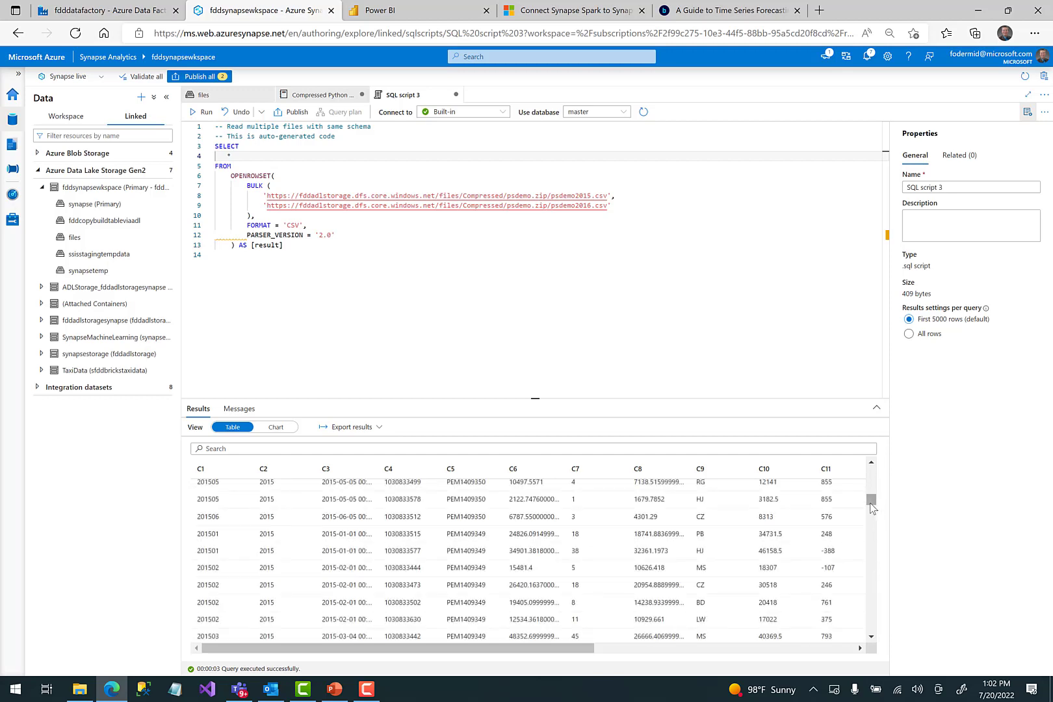
{"action": "left_click_drag", "start_coordinate": [872, 508], "coordinate": [870, 567]}
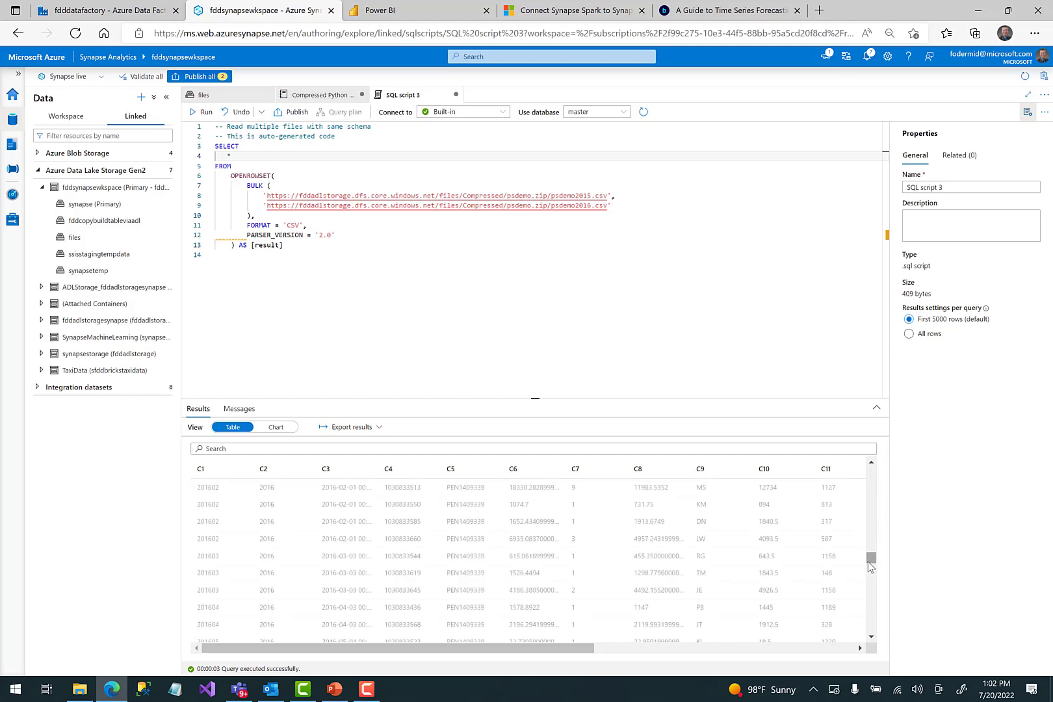
{"action": "scroll", "coordinate": [875, 482], "scroll_direction": "up", "scroll_amount": 10}
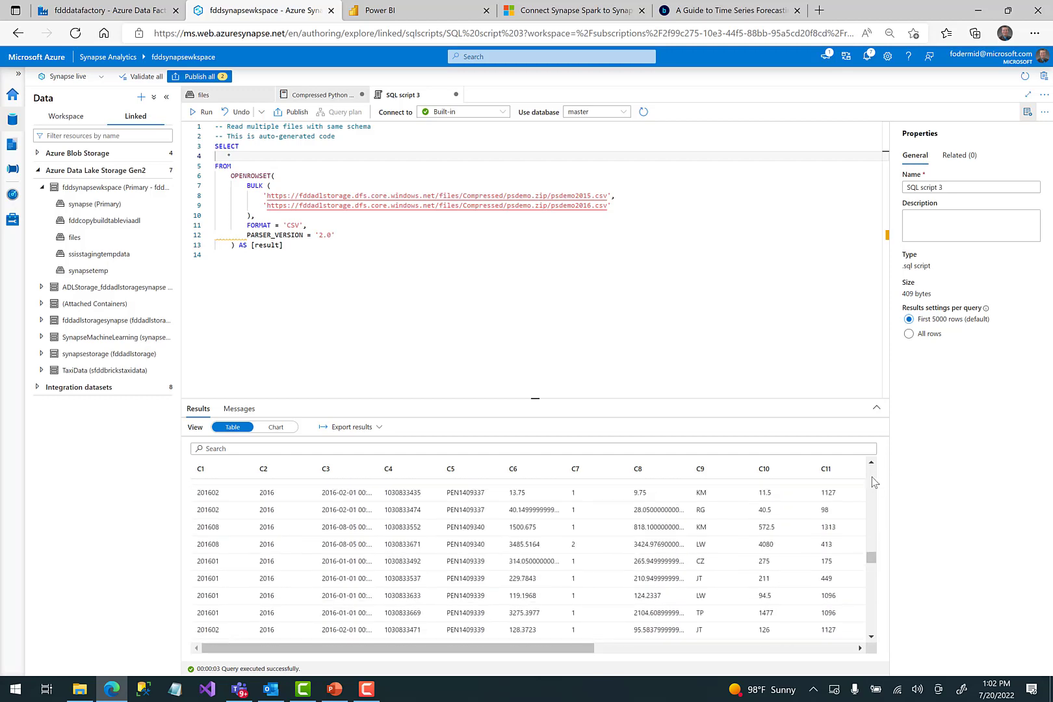
{"action": "scroll", "coordinate": [874, 482], "scroll_direction": "up", "scroll_amount": 5}
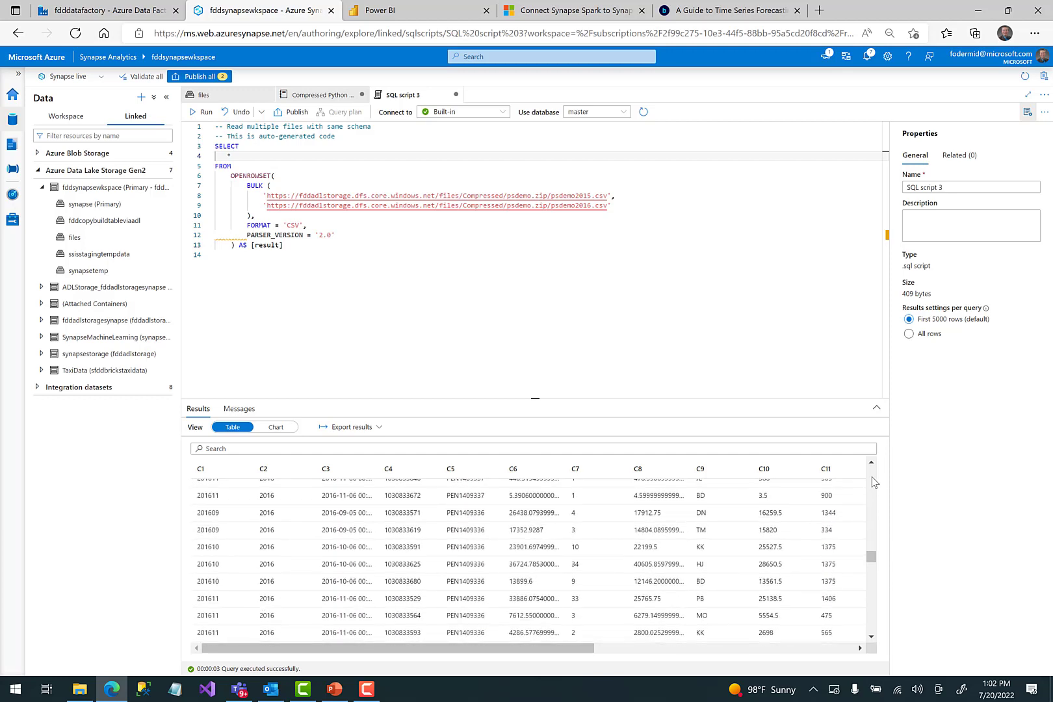
{"action": "scroll", "coordinate": [874, 482], "scroll_direction": "up", "scroll_amount": 5}
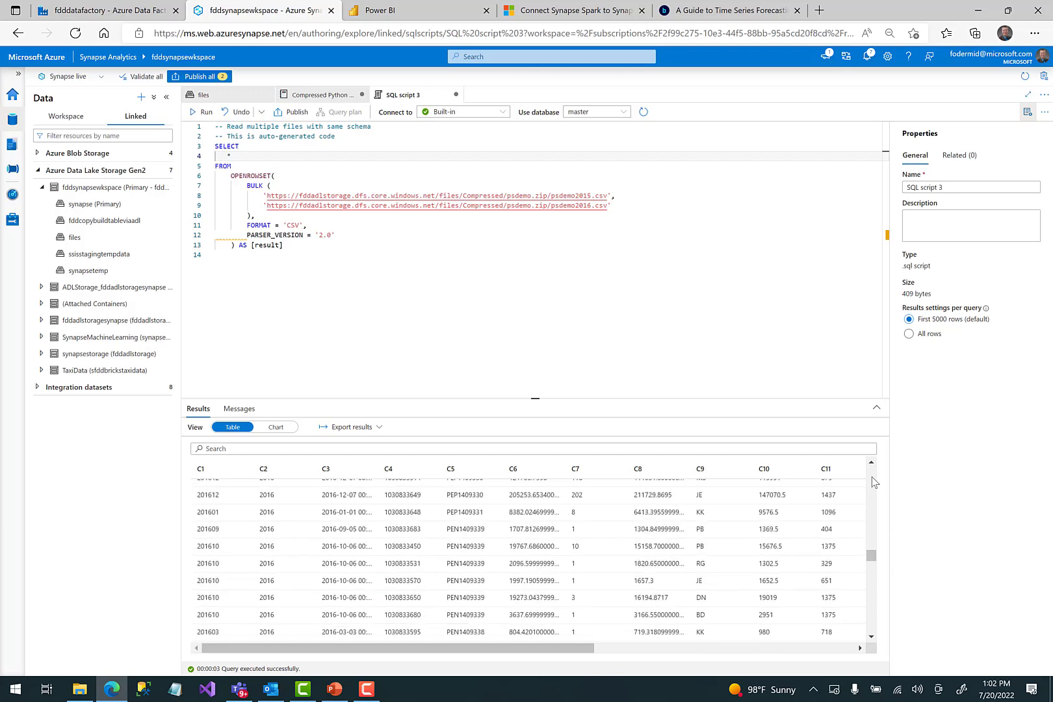
{"action": "scroll", "coordinate": [874, 482], "scroll_direction": "up", "scroll_amount": 5}
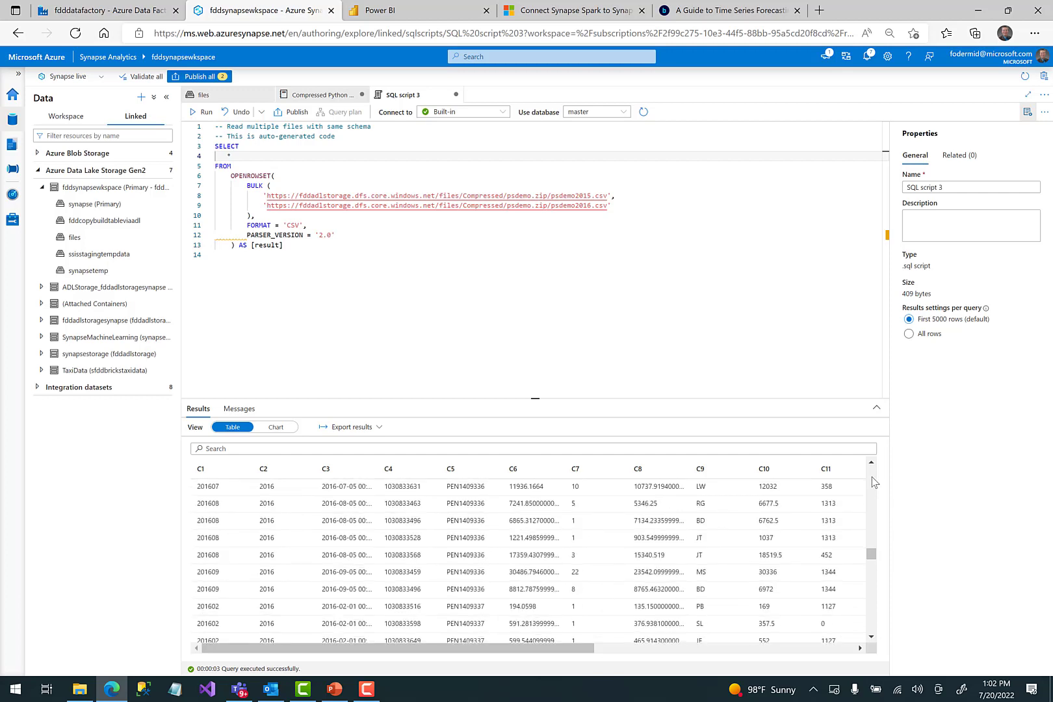
{"action": "scroll", "coordinate": [874, 482], "scroll_direction": "up", "scroll_amount": 5}
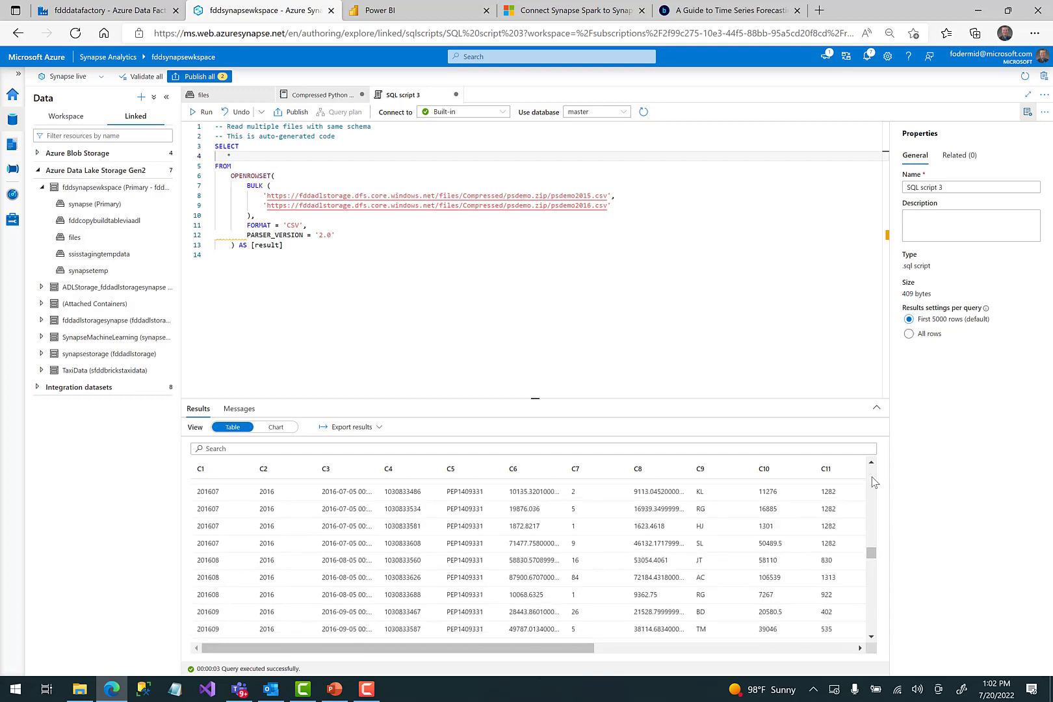
{"action": "scroll", "coordinate": [874, 482], "scroll_direction": "up", "scroll_amount": 5}
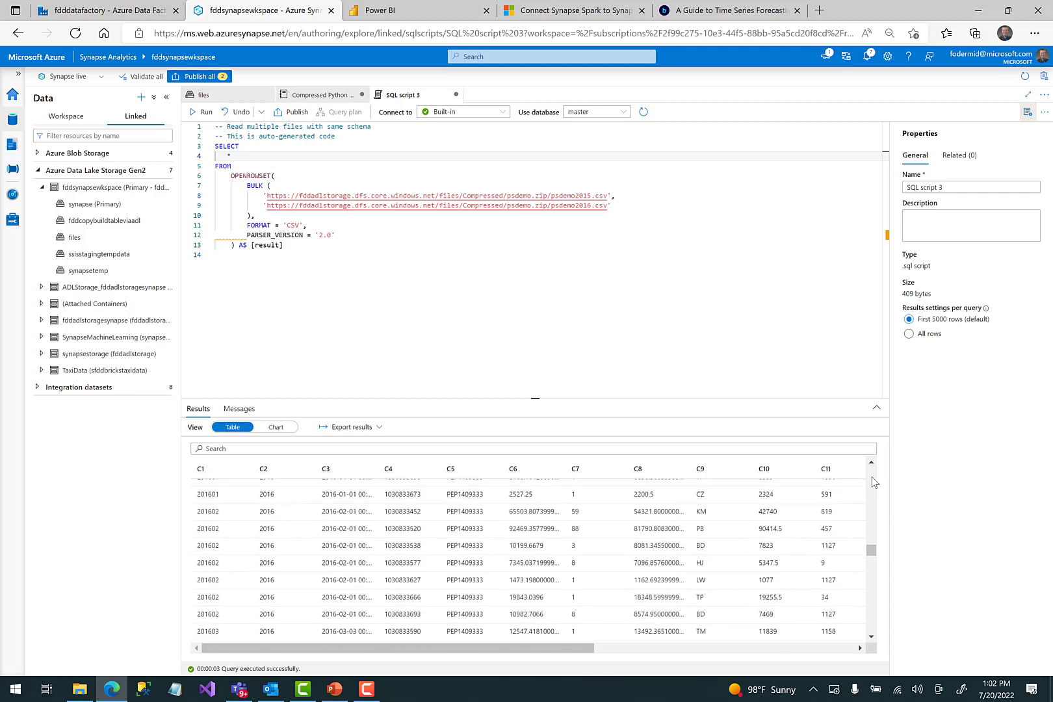
{"action": "scroll", "coordinate": [874, 482], "scroll_direction": "up", "scroll_amount": 5}
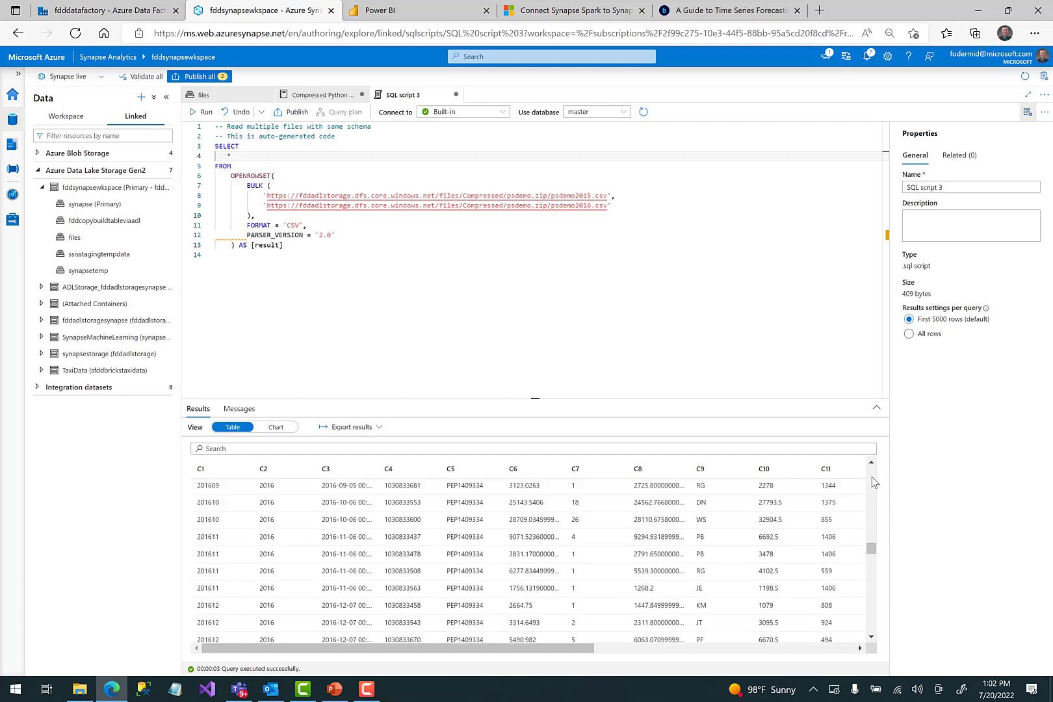
{"action": "scroll", "coordinate": [874, 482], "scroll_direction": "up", "scroll_amount": 5}
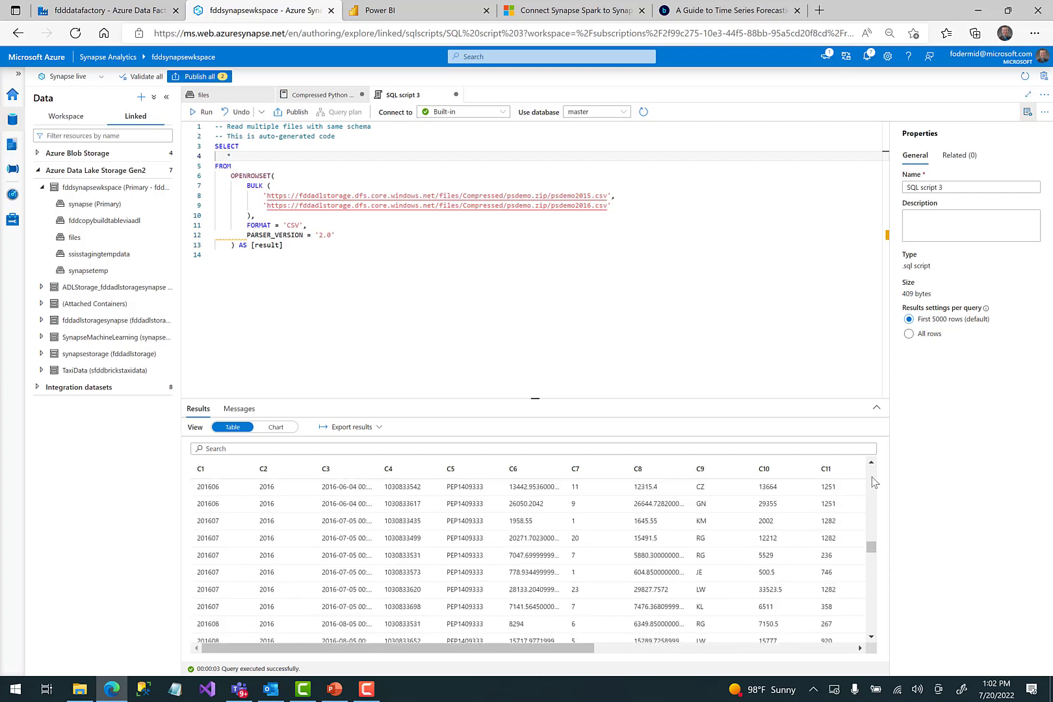
{"action": "scroll", "coordinate": [874, 482], "scroll_direction": "up", "scroll_amount": 5}
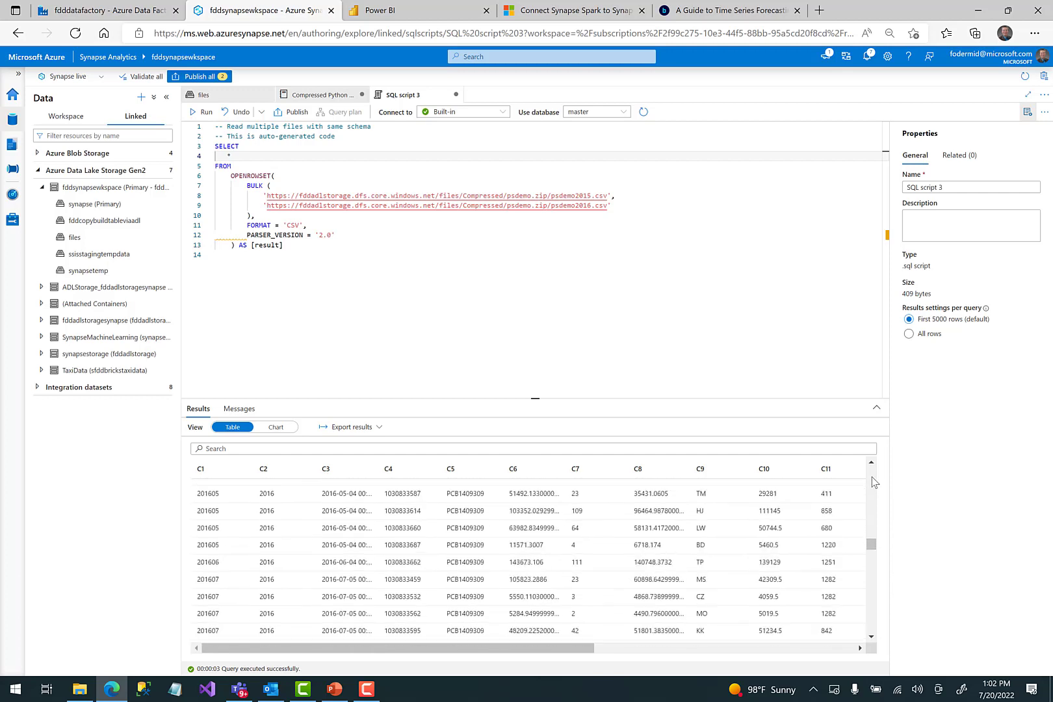
{"action": "left_click_drag", "start_coordinate": [874, 545], "coordinate": [874, 522]}
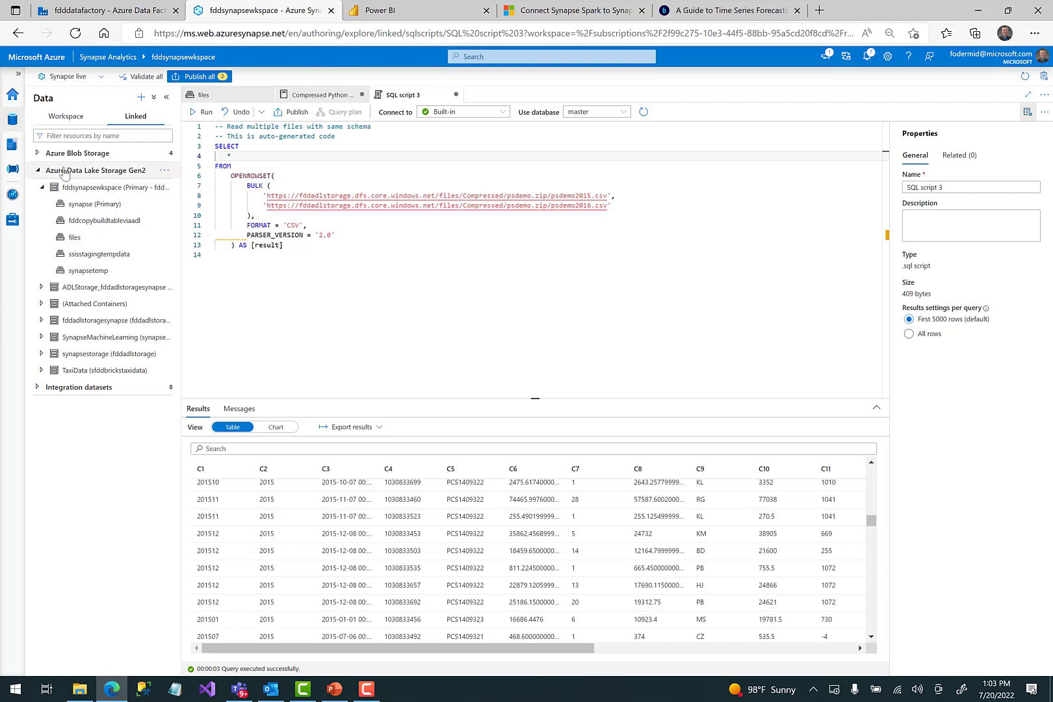
Open the Query Compressed script from the Compressed Scripts folder and compare the CSV file paths in its first two queries.
{"action": "left_click", "coordinate": [11, 147]}
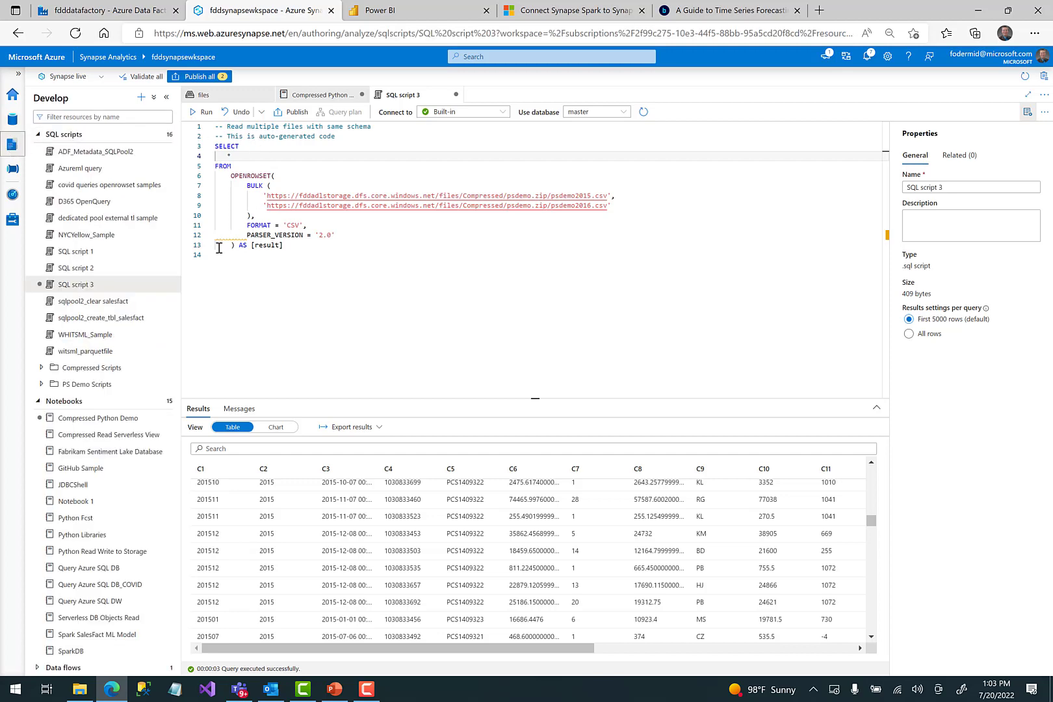
{"action": "left_click", "coordinate": [90, 368]}
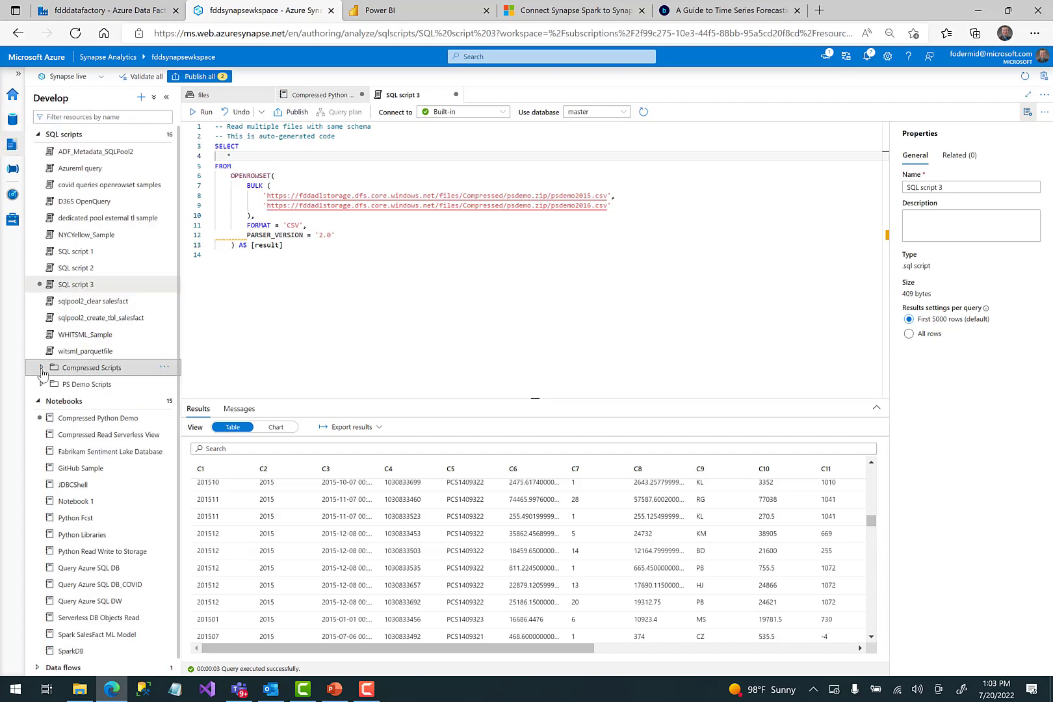
{"action": "left_click", "coordinate": [99, 384]}
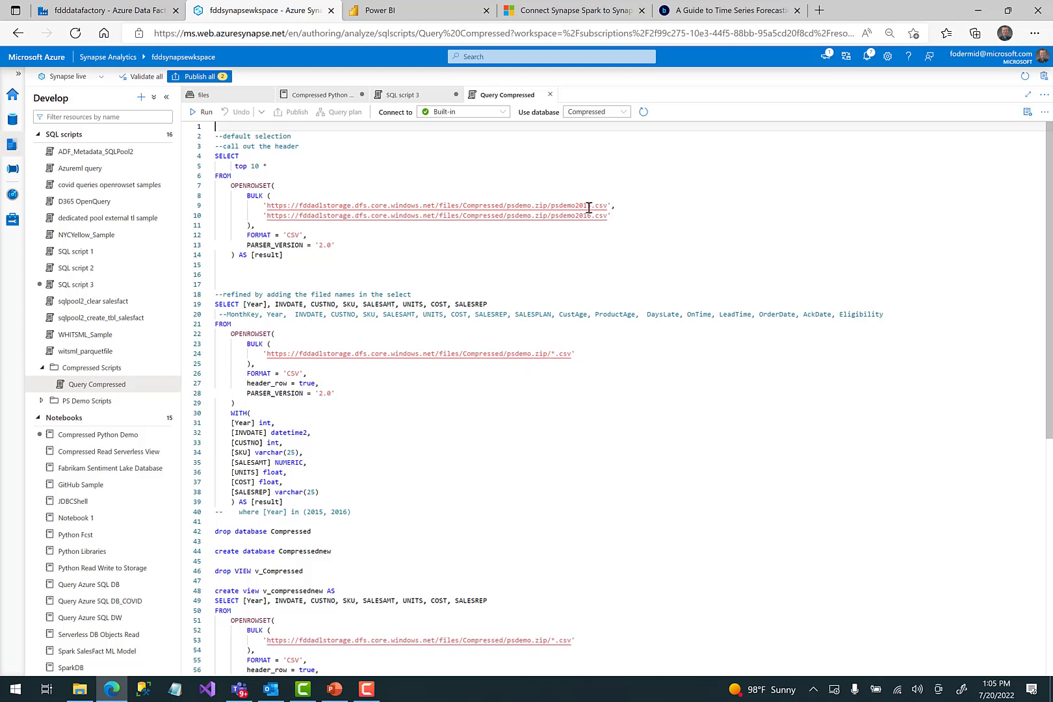
{"action": "left_click", "coordinate": [553, 205]}
{"action": "left_click_drag", "start_coordinate": [552, 206], "coordinate": [595, 205]}
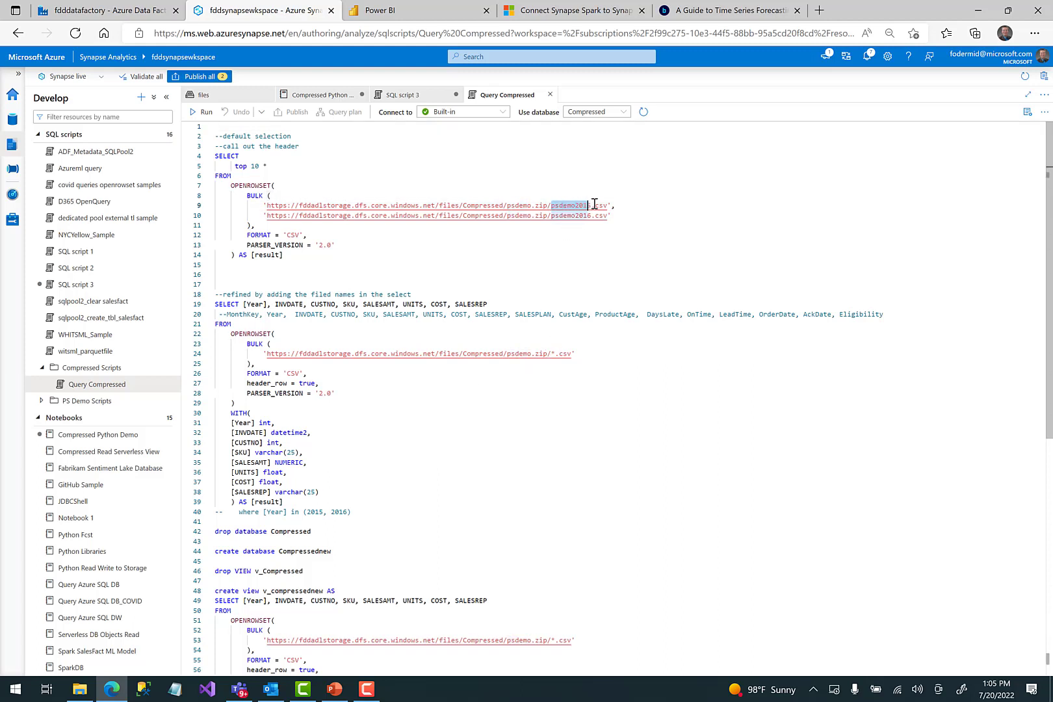
{"action": "left_click", "coordinate": [560, 384]}
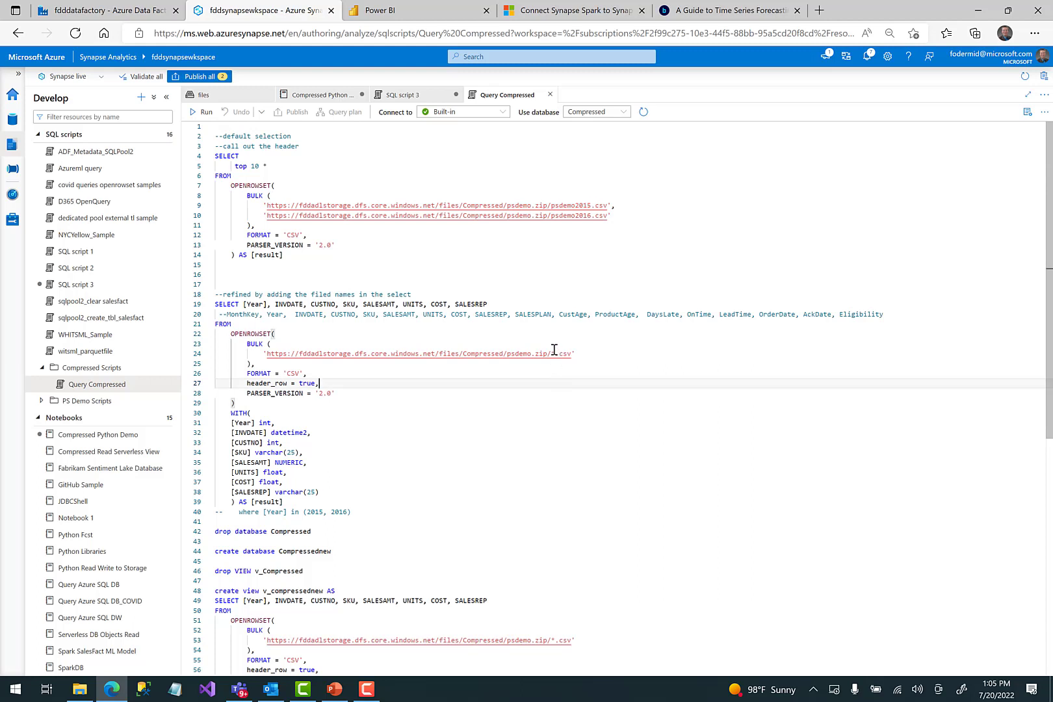
{"action": "left_click", "coordinate": [553, 352]}
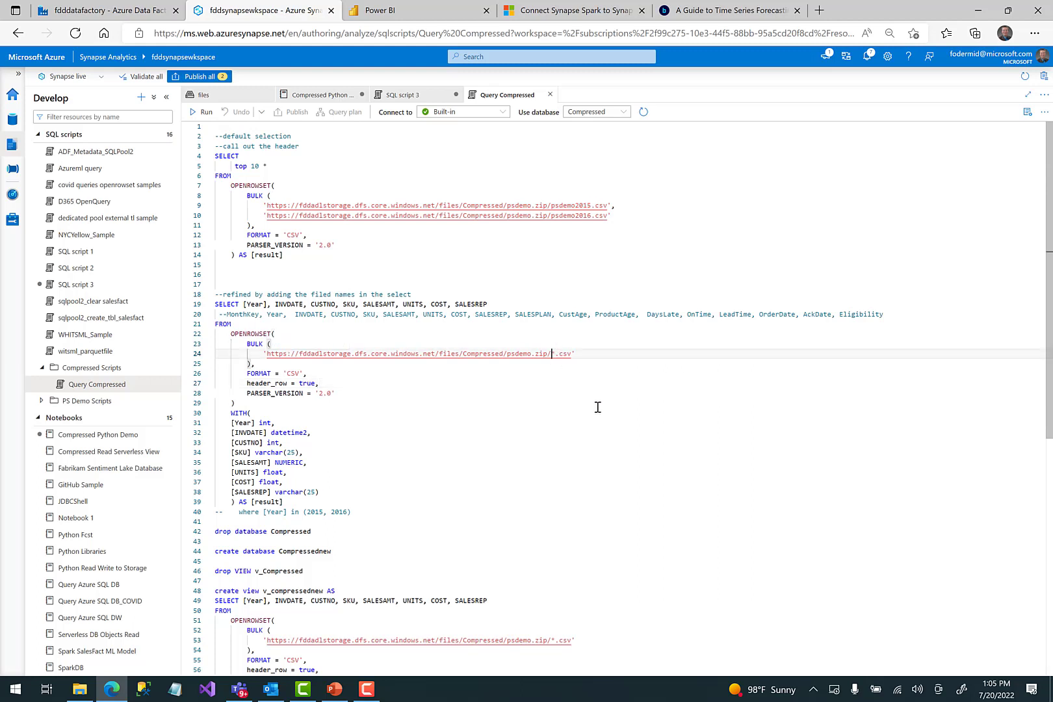
Run only the refined query with named columns and a WITH schema, and examine its header_row = true option.
{"action": "left_click_drag", "start_coordinate": [502, 302], "coordinate": [243, 303]}
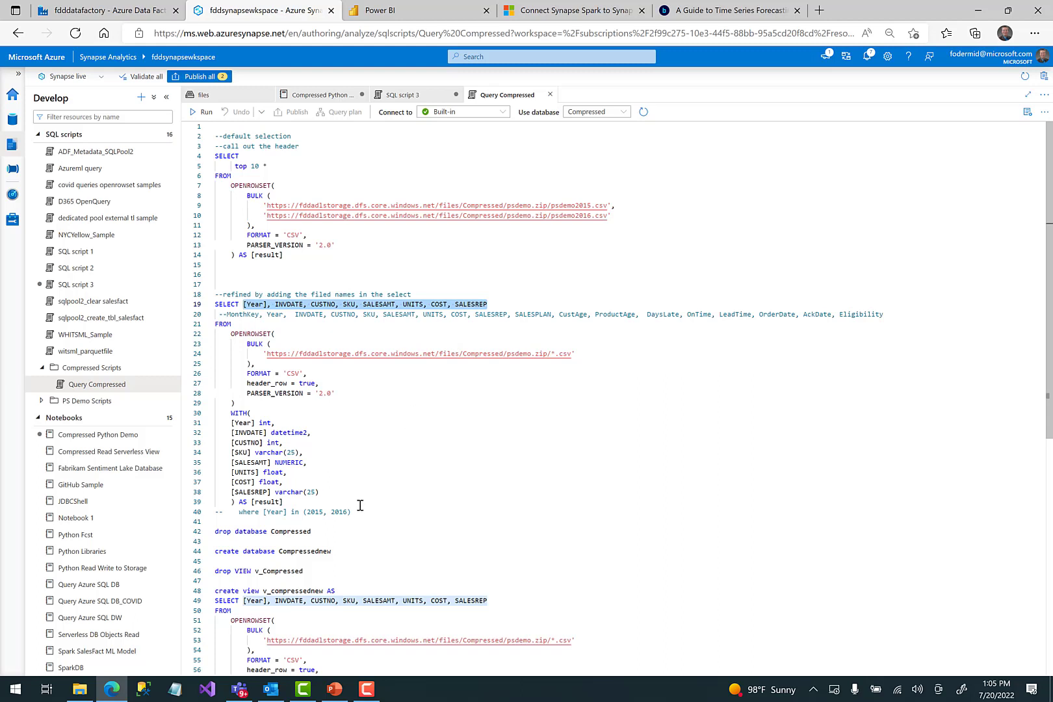
{"action": "left_click_drag", "start_coordinate": [359, 502], "coordinate": [215, 294]}
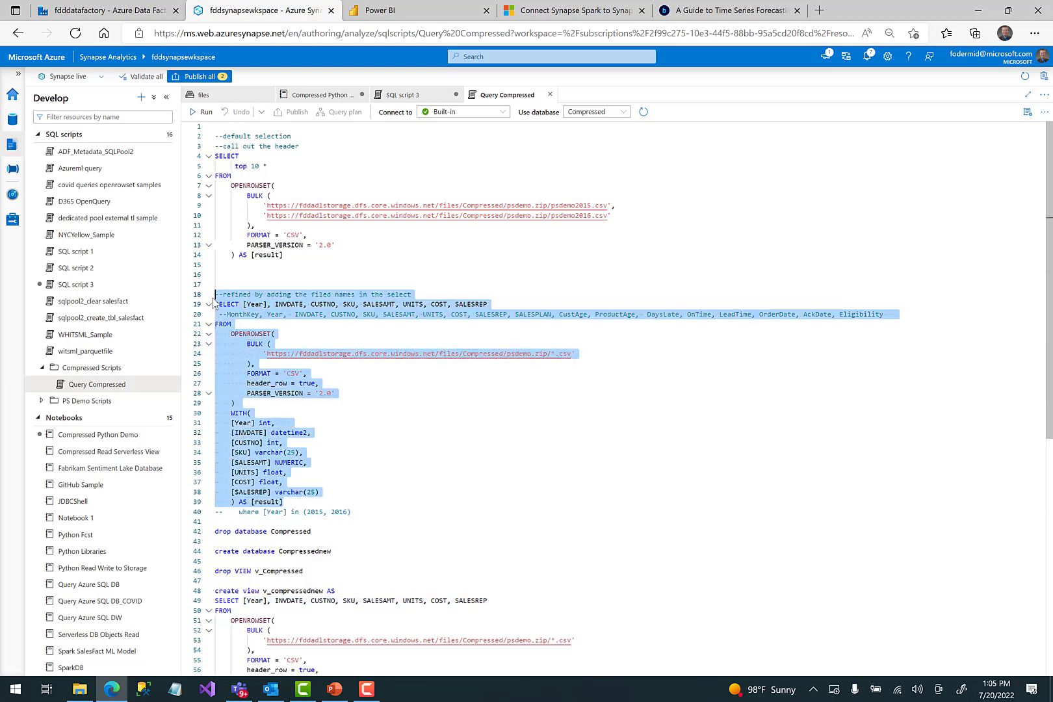
{"action": "left_click", "coordinate": [202, 112]}
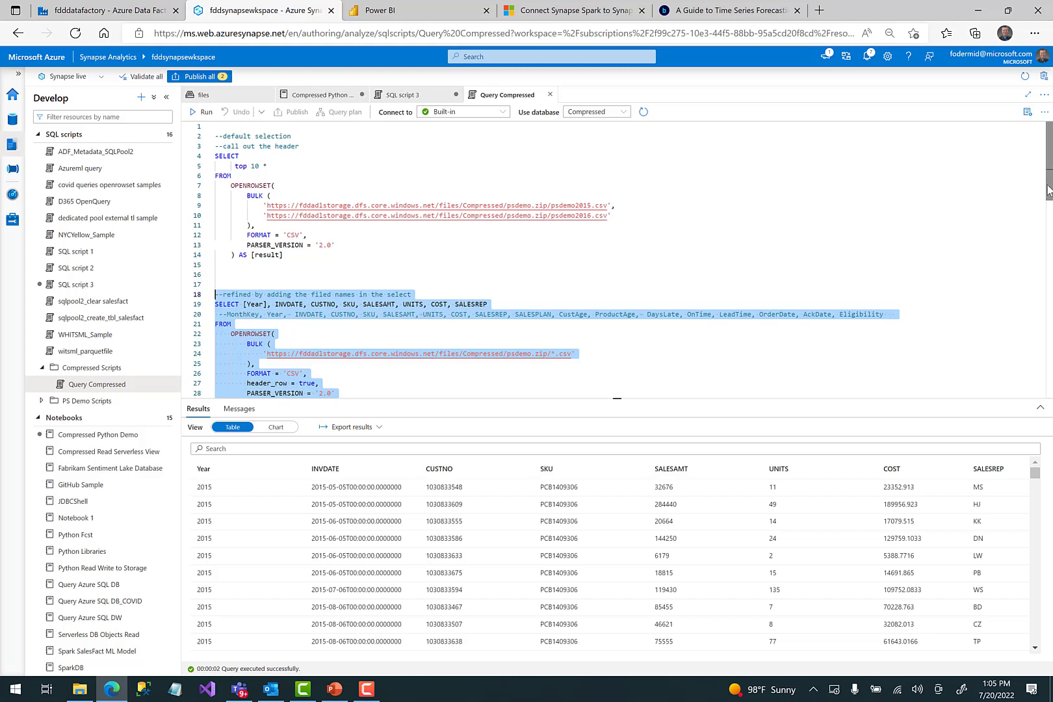
{"action": "left_click_drag", "start_coordinate": [1048, 190], "coordinate": [1048, 206]}
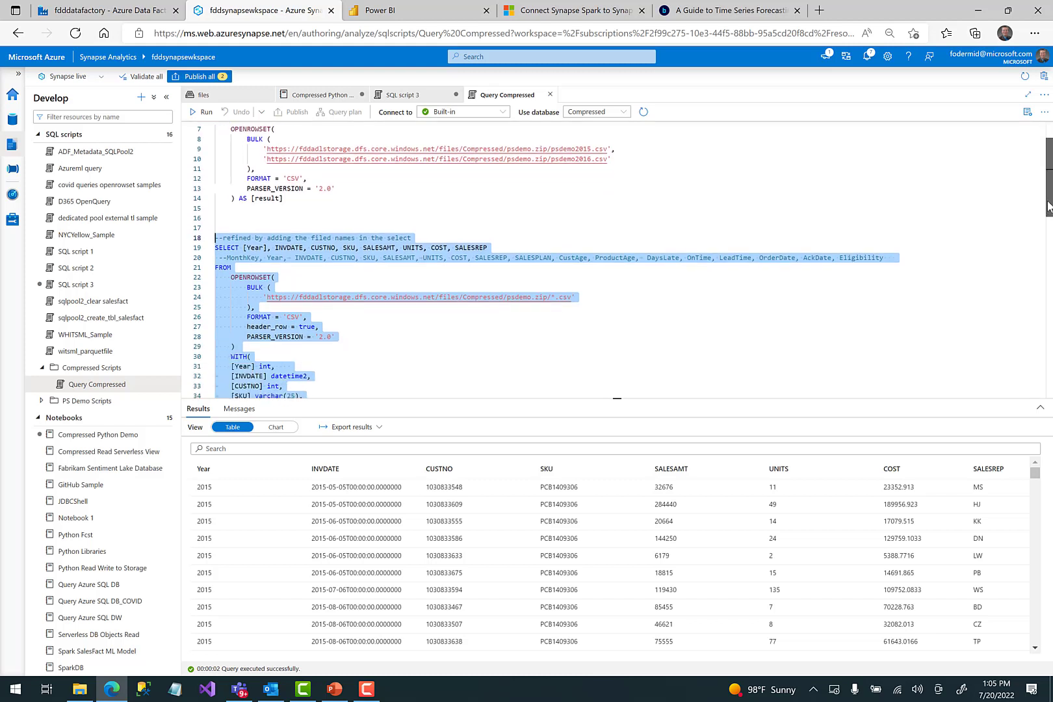
{"action": "left_click", "coordinate": [376, 325]}
{"action": "left_click_drag", "start_coordinate": [329, 329], "coordinate": [208, 334]}
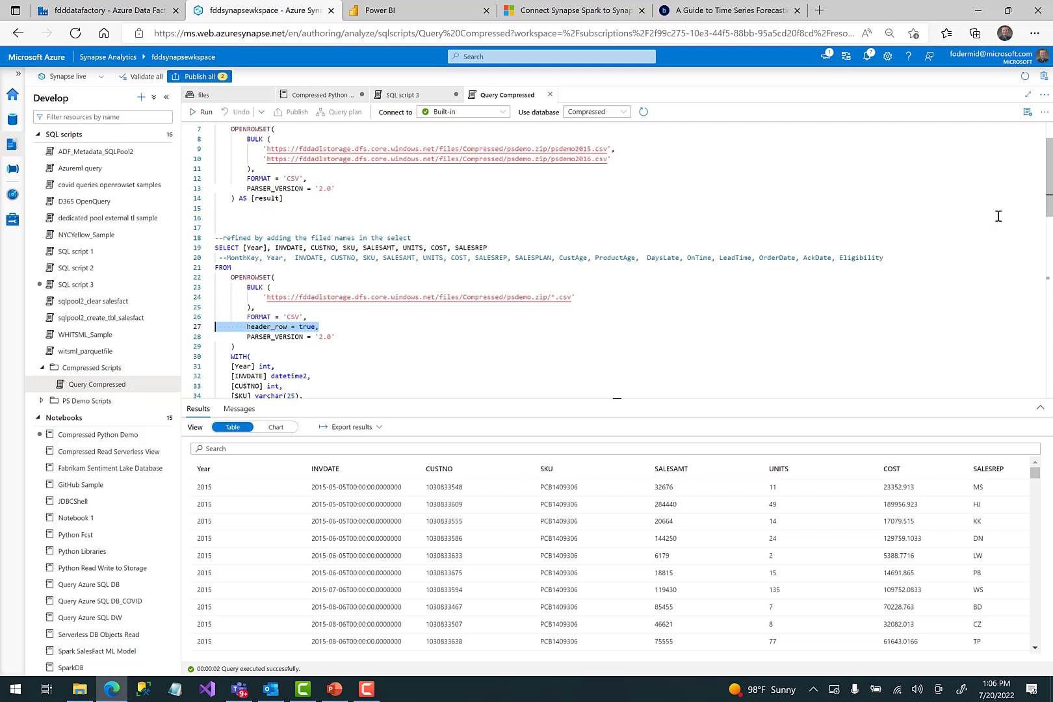
Set the Query Compressed script's database to master and go to its drop and create database statements.
{"action": "left_click_drag", "start_coordinate": [1049, 200], "coordinate": [1047, 252]}
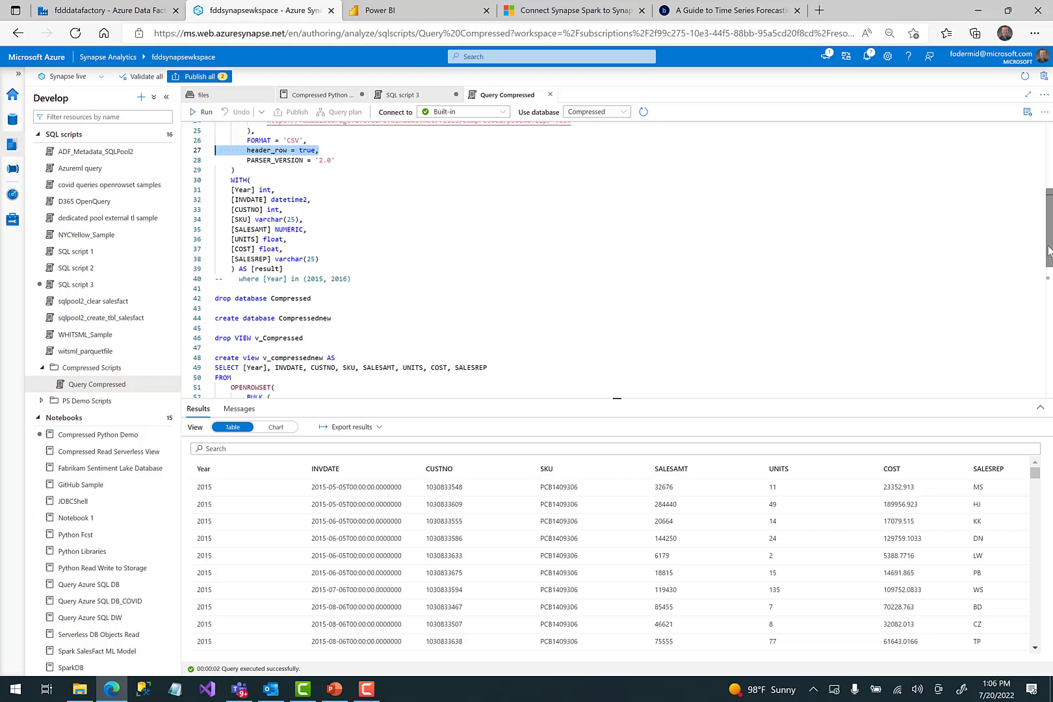
{"action": "left_click", "coordinate": [625, 114]}
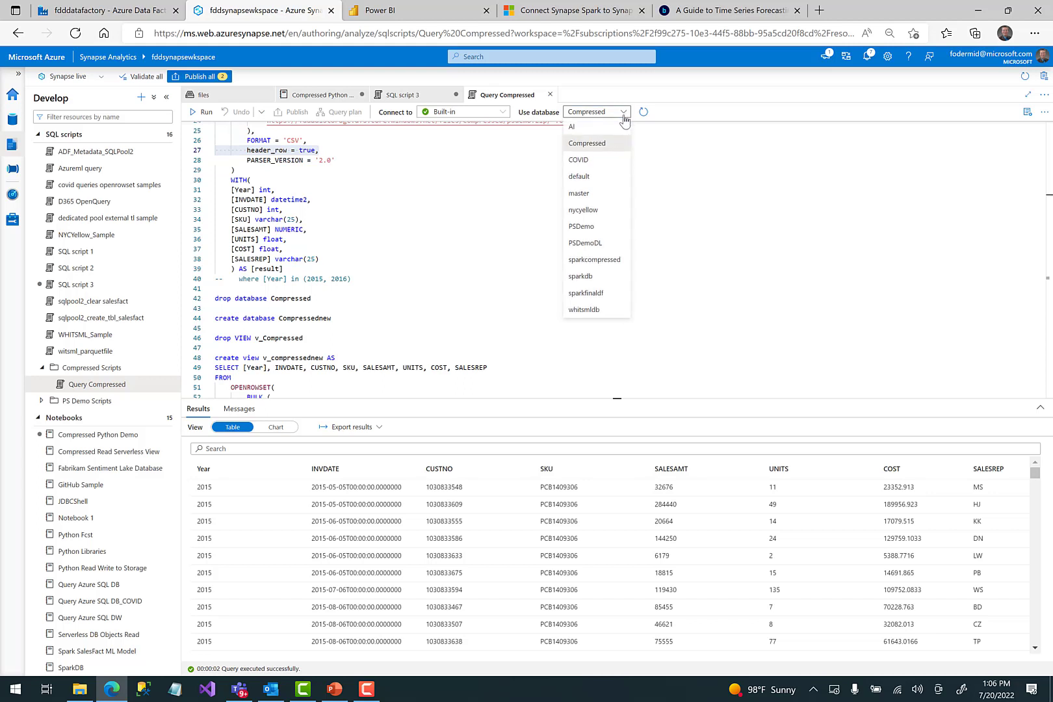
{"action": "left_click", "coordinate": [591, 199]}
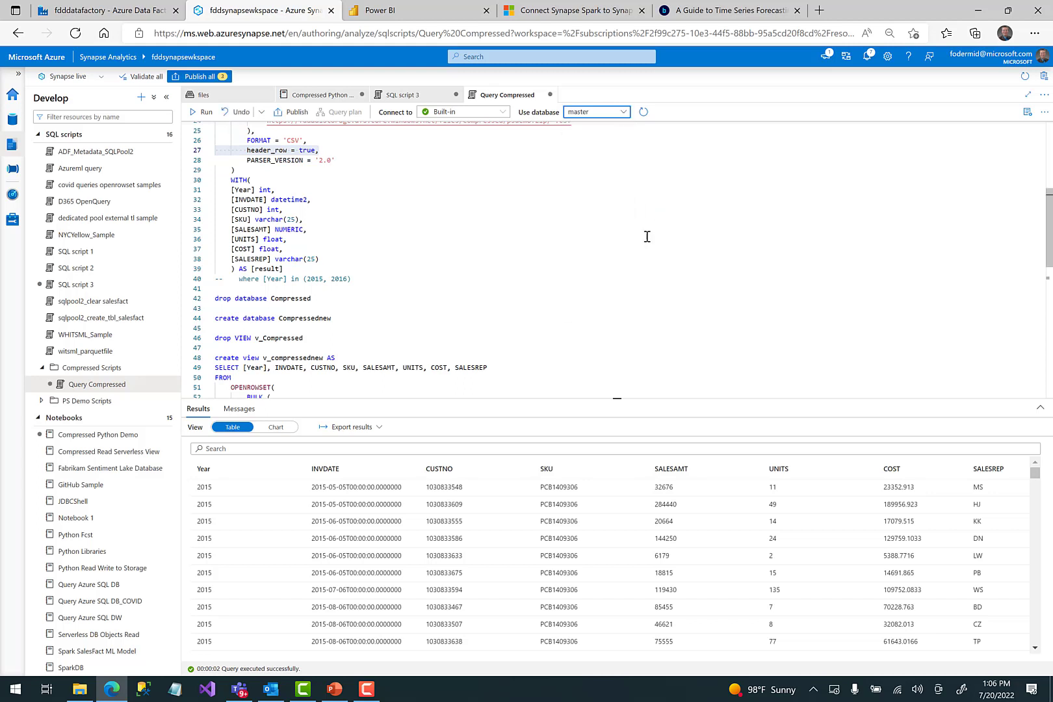
{"action": "left_click", "coordinate": [448, 304]}
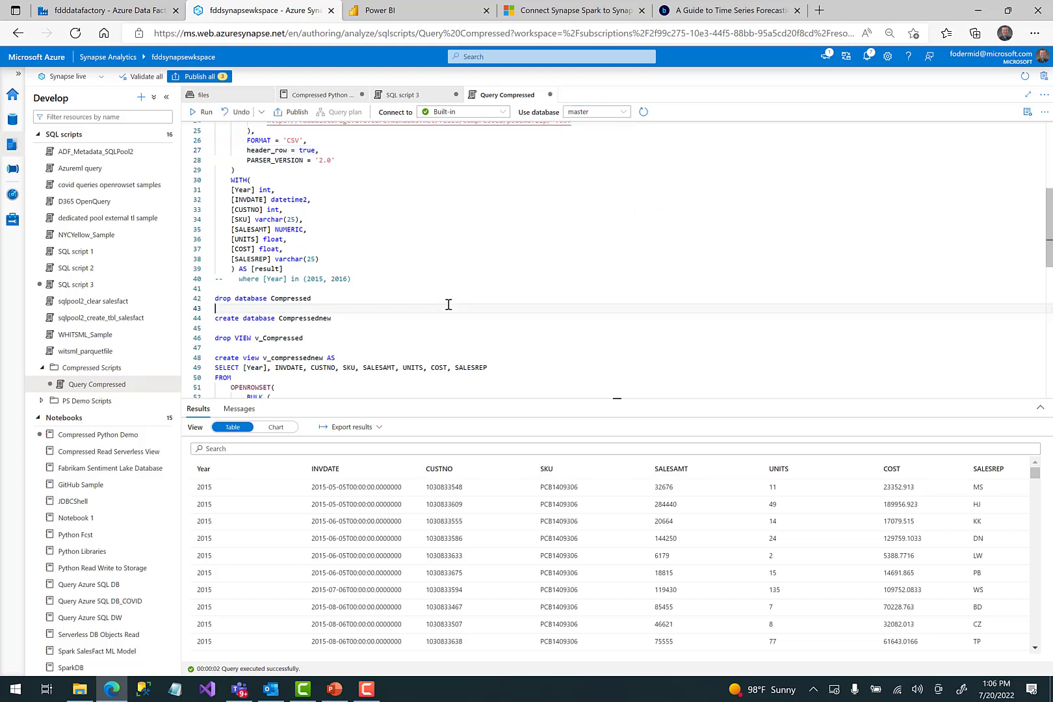
Show the workspace's databases and run only the create database Compressednew statement against master.
{"action": "left_click", "coordinate": [12, 120]}
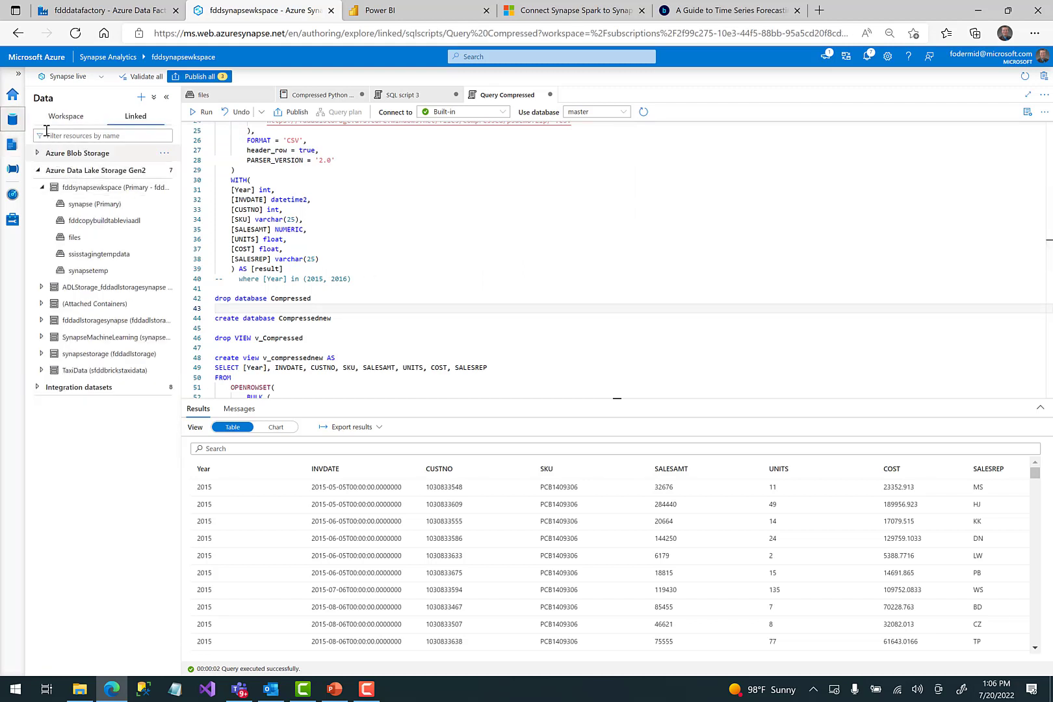
{"action": "left_click", "coordinate": [65, 122]}
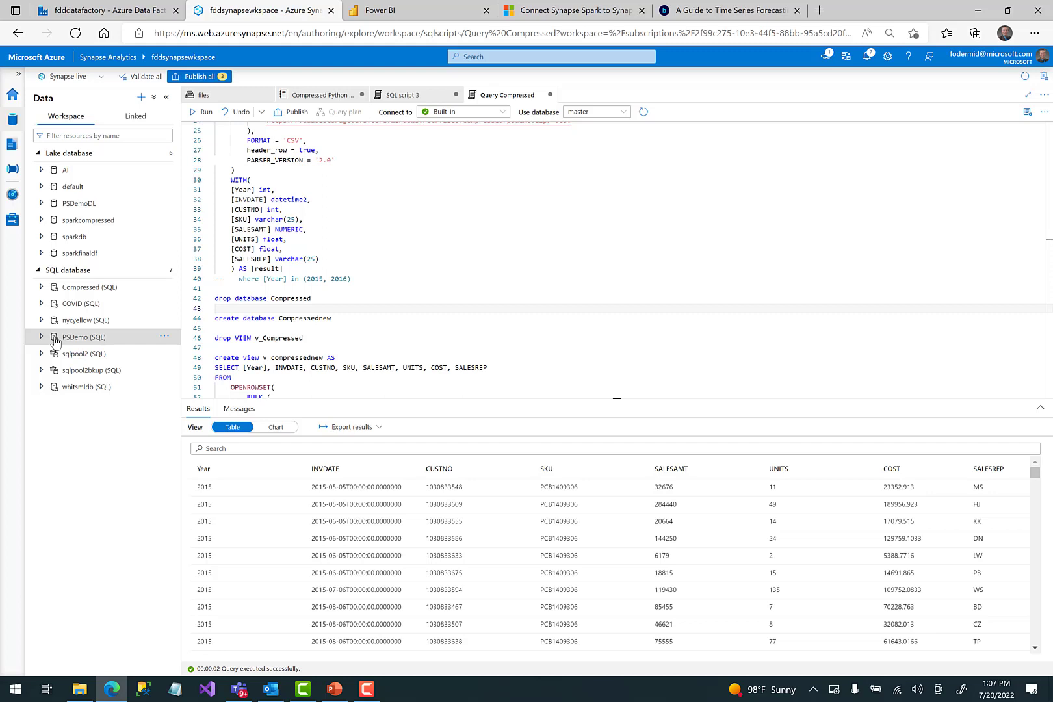
{"action": "left_click", "coordinate": [350, 321]}
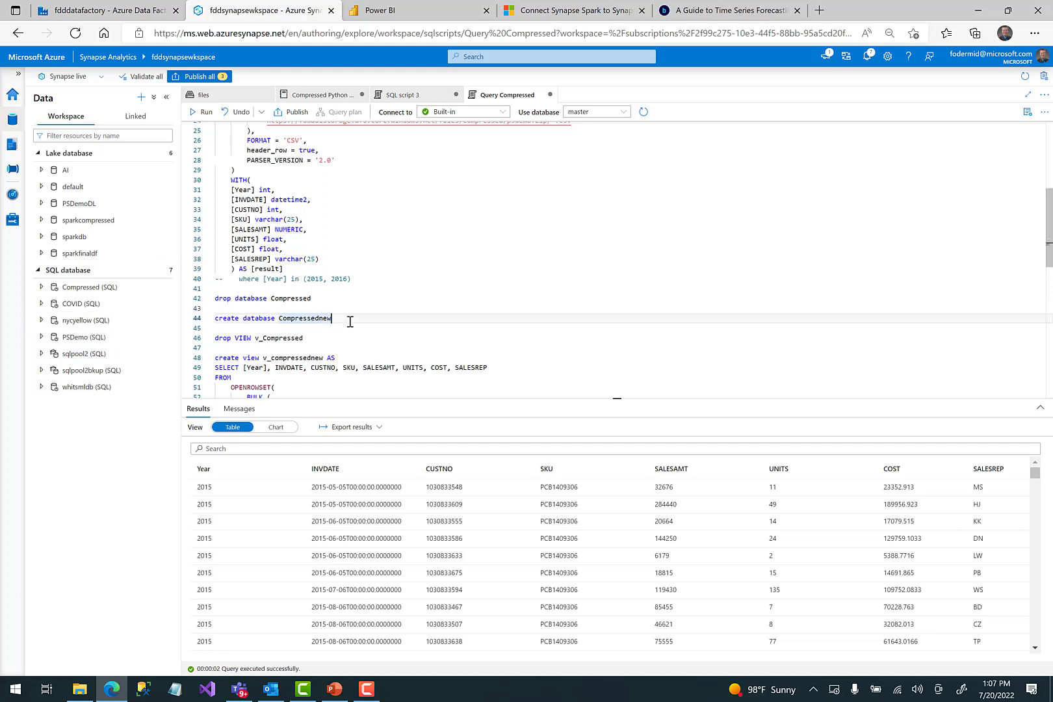
{"action": "left_click_drag", "start_coordinate": [350, 321], "coordinate": [210, 319]}
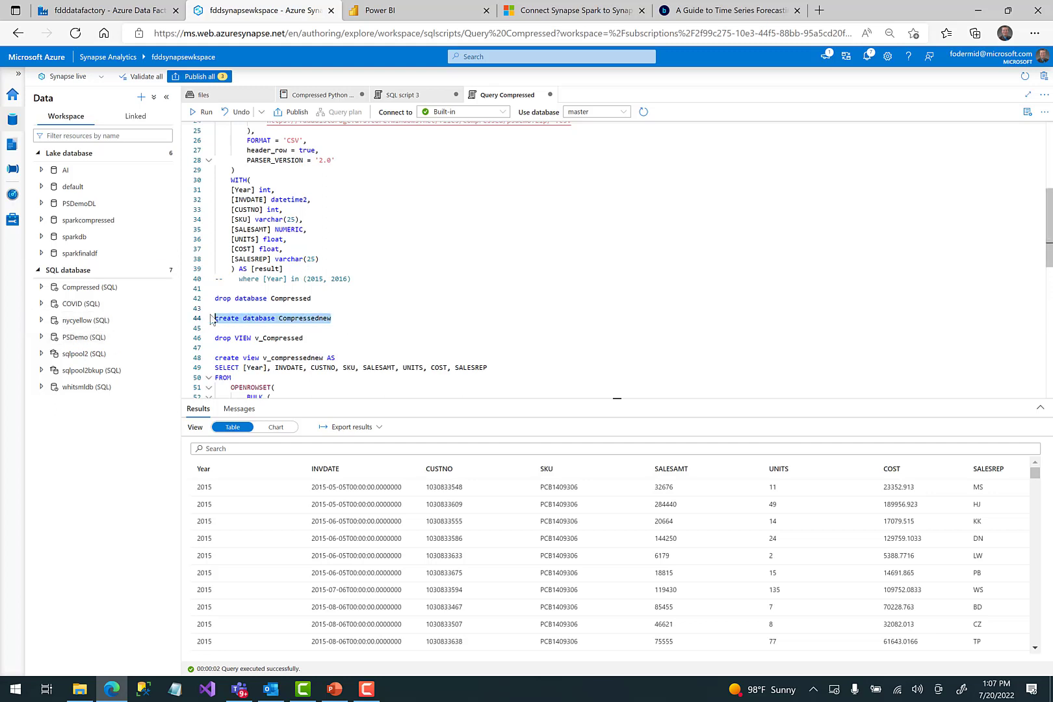
{"action": "left_click", "coordinate": [202, 112]}
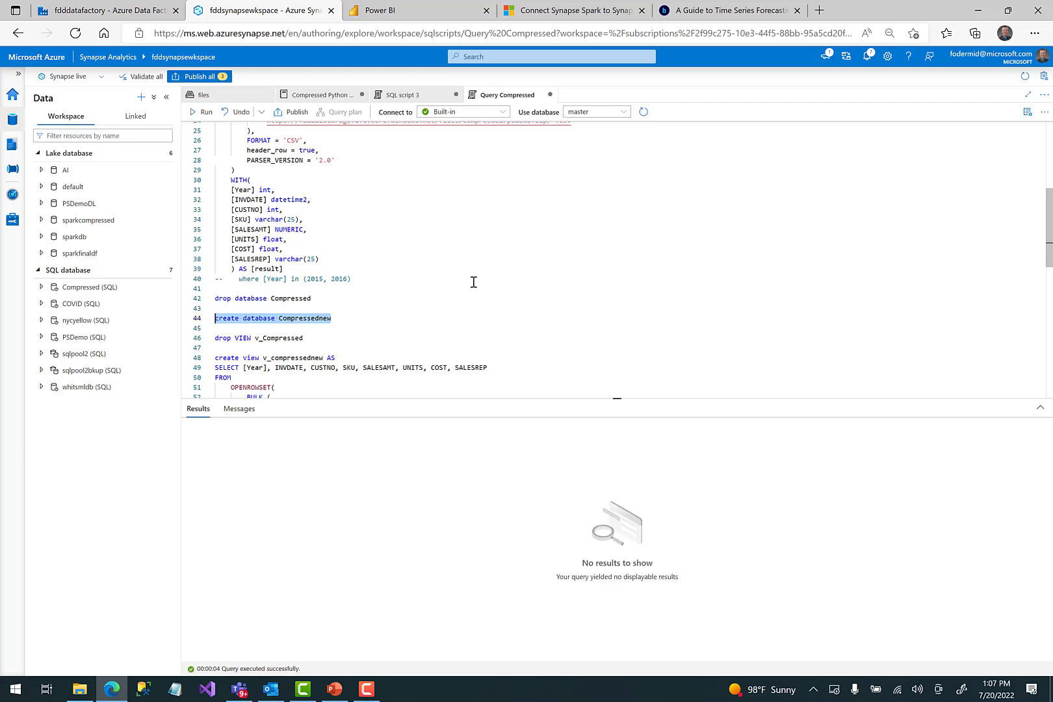
Refresh the SQL databases list and inspect the Views folder of the Compressednew database, briefly checking the Compressed database.
{"action": "left_click", "coordinate": [166, 275]}
{"action": "left_click", "coordinate": [162, 288]}
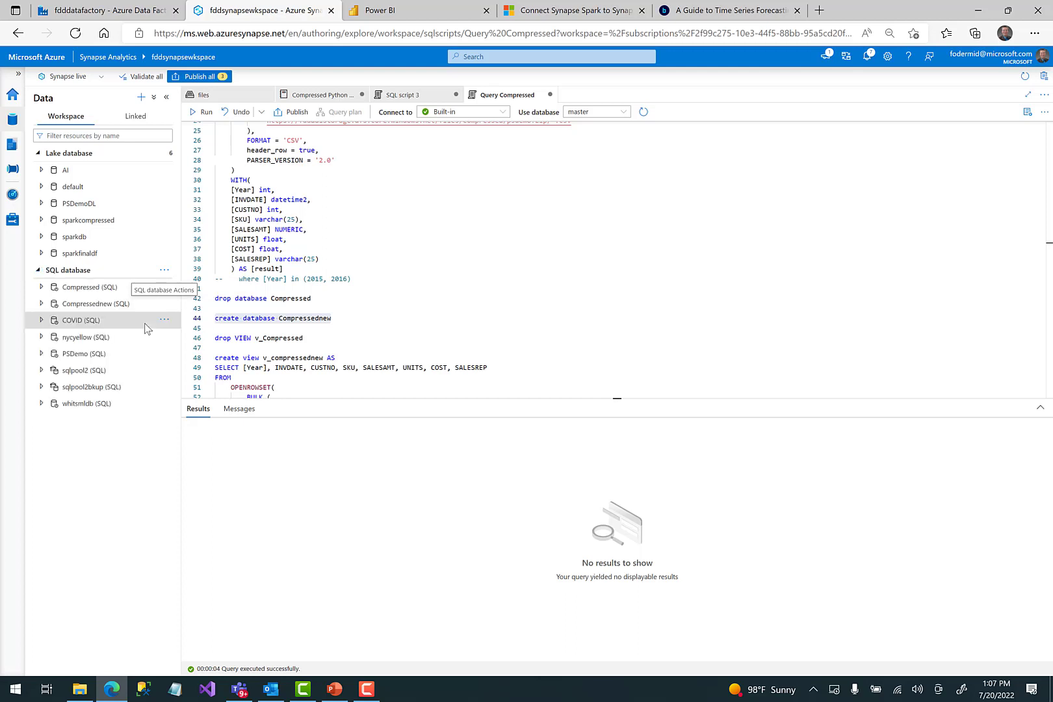
{"action": "left_click", "coordinate": [46, 304]}
{"action": "left_click", "coordinate": [52, 355]}
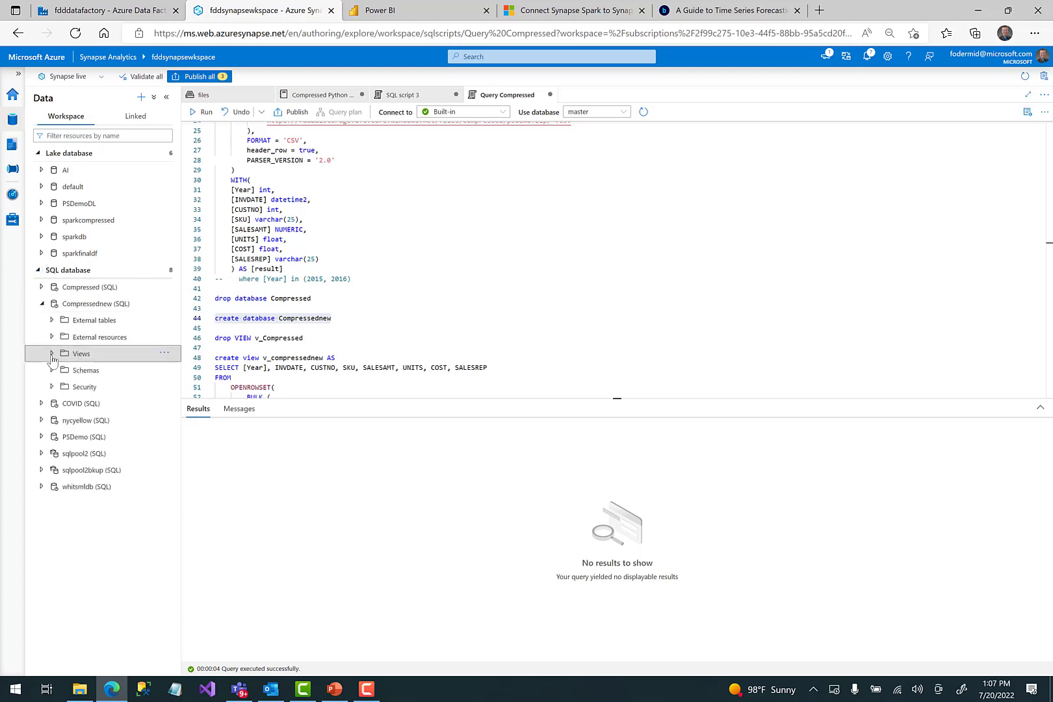
{"action": "left_click", "coordinate": [41, 287]}
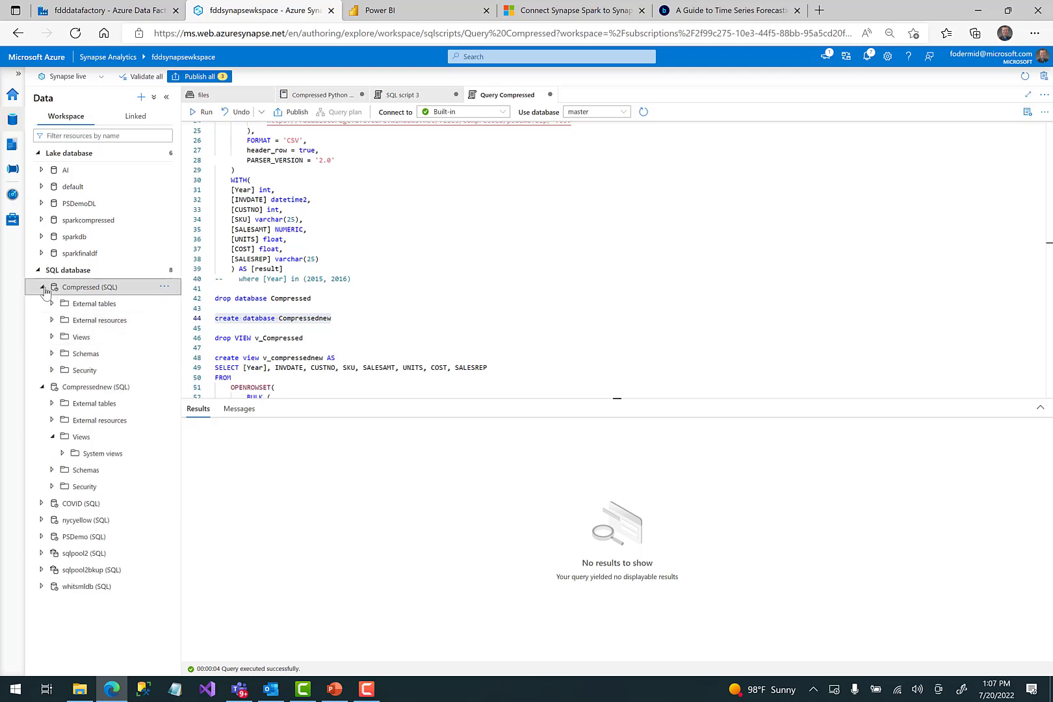
{"action": "left_click", "coordinate": [42, 287]}
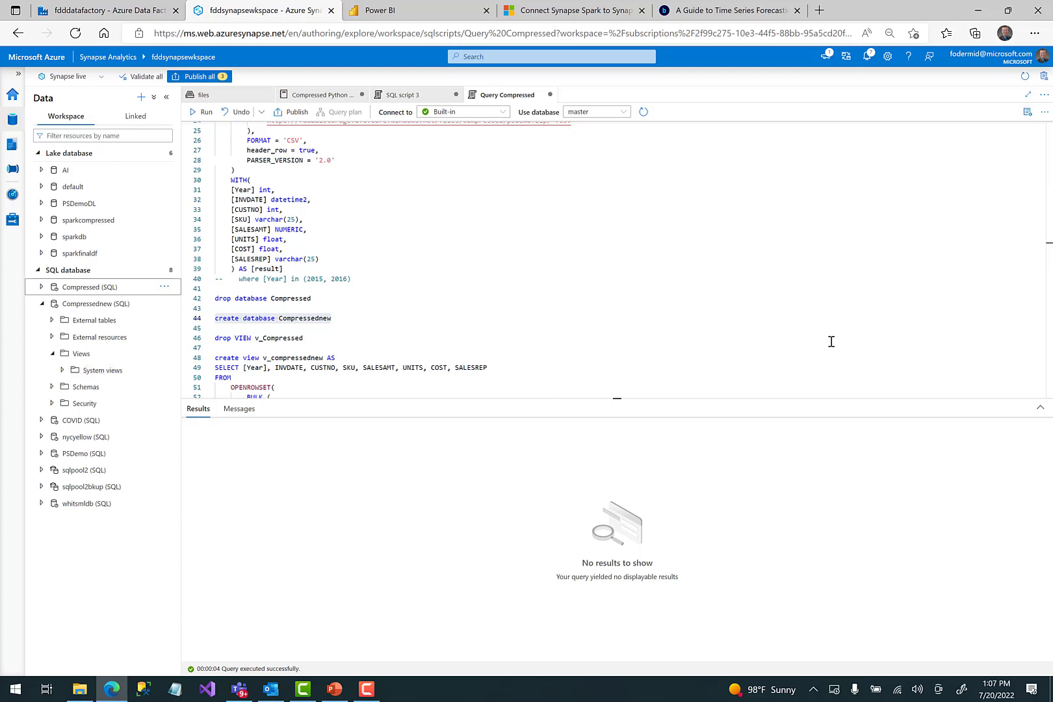
Run only the create view v_compressednew statement with the script's database set to Compressednew.
{"action": "left_click_drag", "start_coordinate": [1047, 237], "coordinate": [1047, 303]}
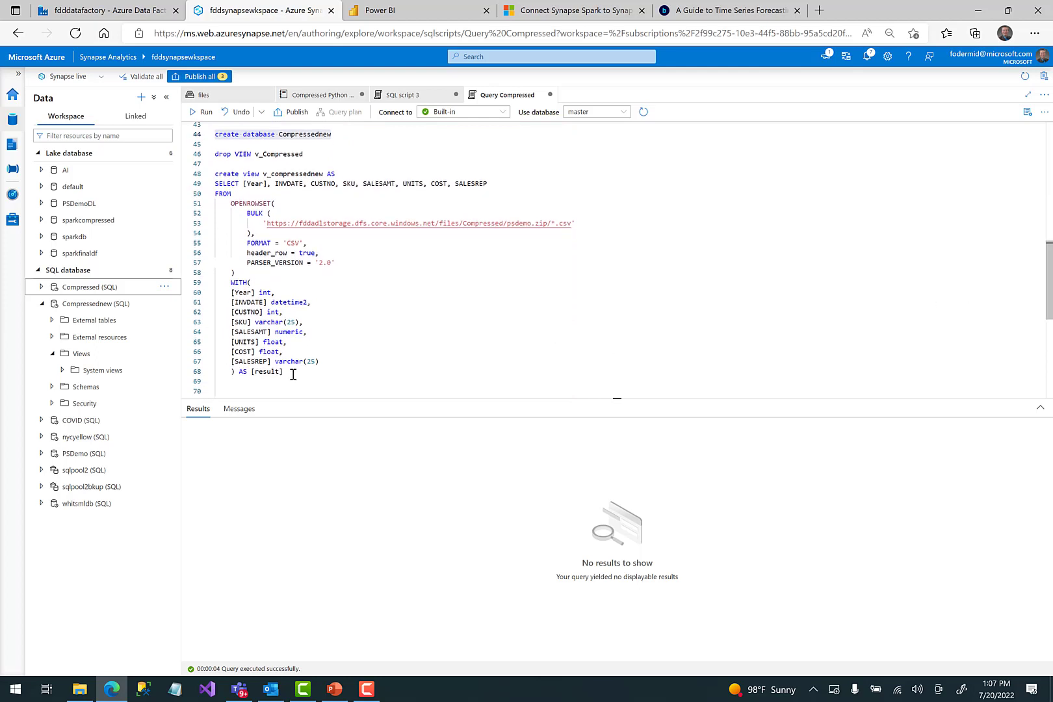
{"action": "left_click_drag", "start_coordinate": [286, 371], "coordinate": [213, 174]}
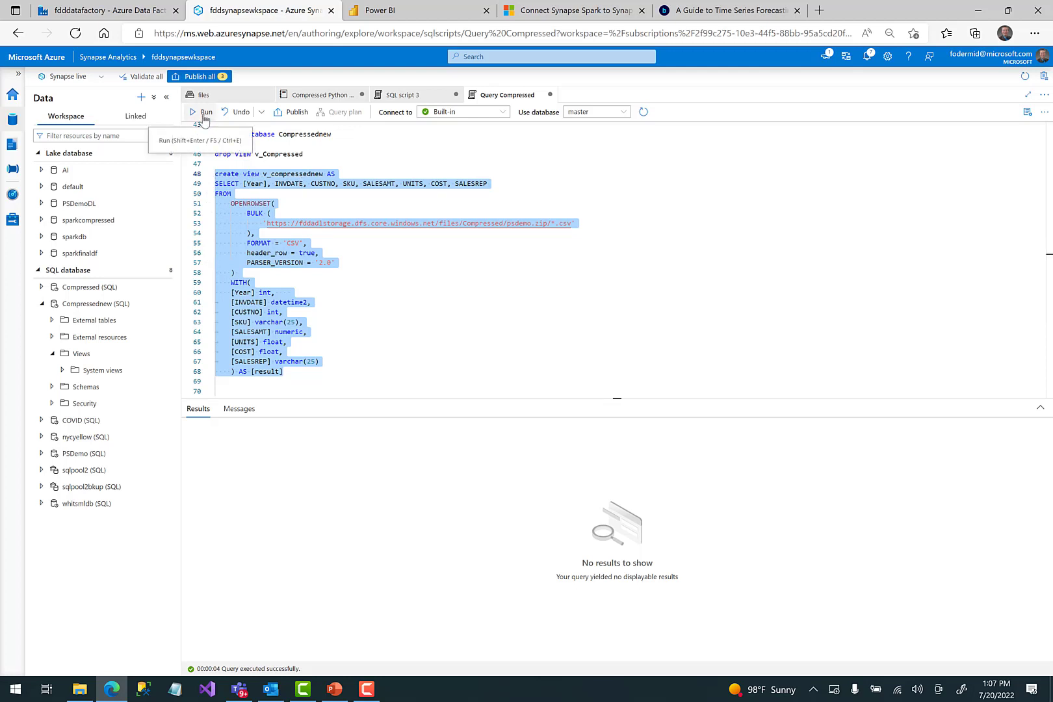
{"action": "left_click", "coordinate": [623, 116]}
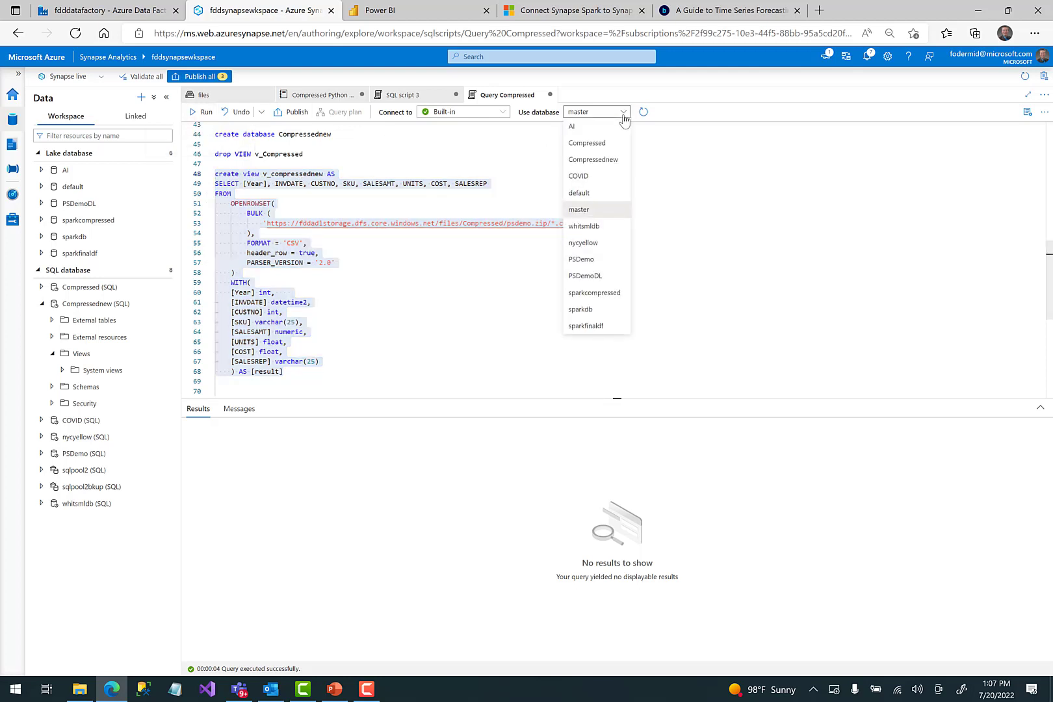
{"action": "left_click", "coordinate": [607, 160]}
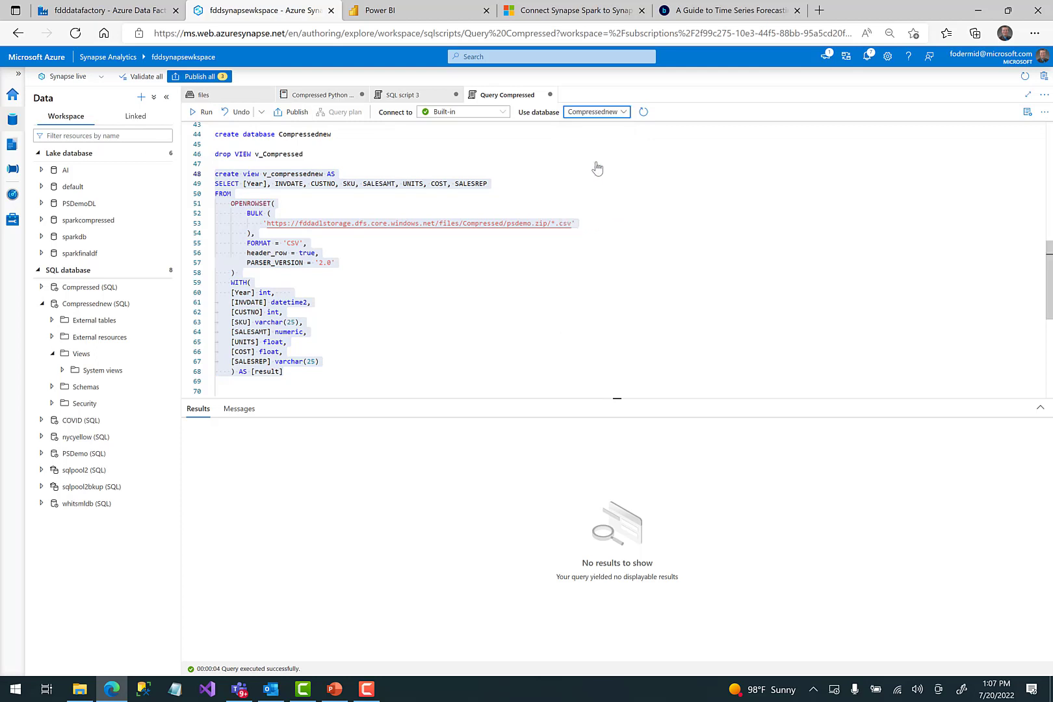
{"action": "left_click", "coordinate": [204, 112]}
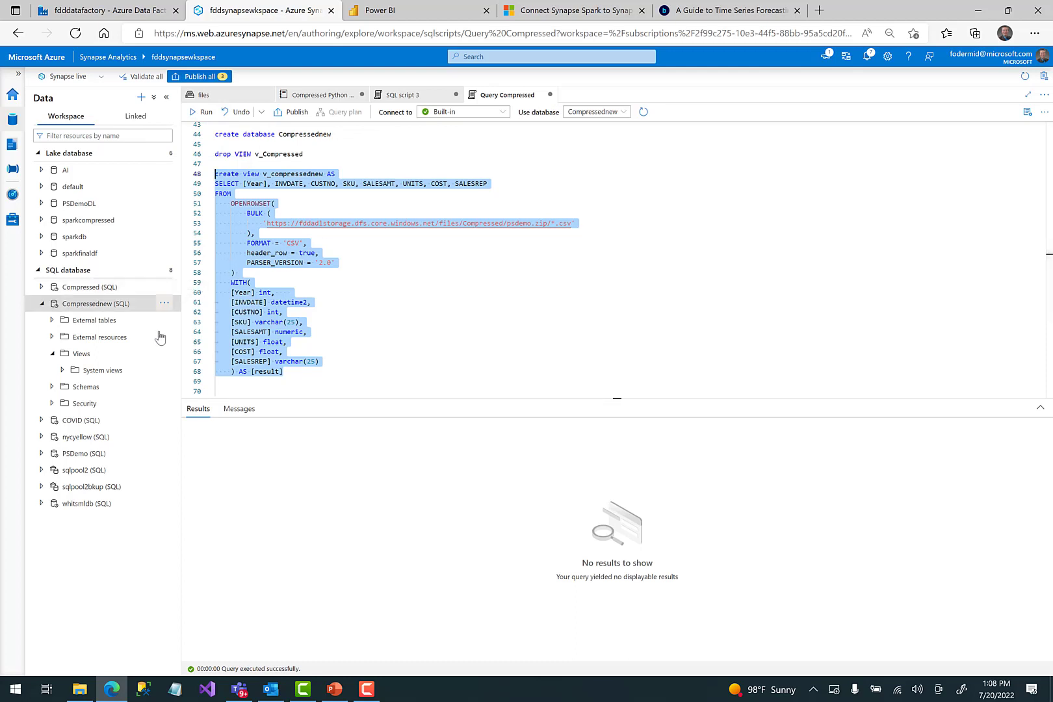
Refresh the Compressednew database and list the columns of its dbo.v_compressednew view.
{"action": "left_click", "coordinate": [163, 303]}
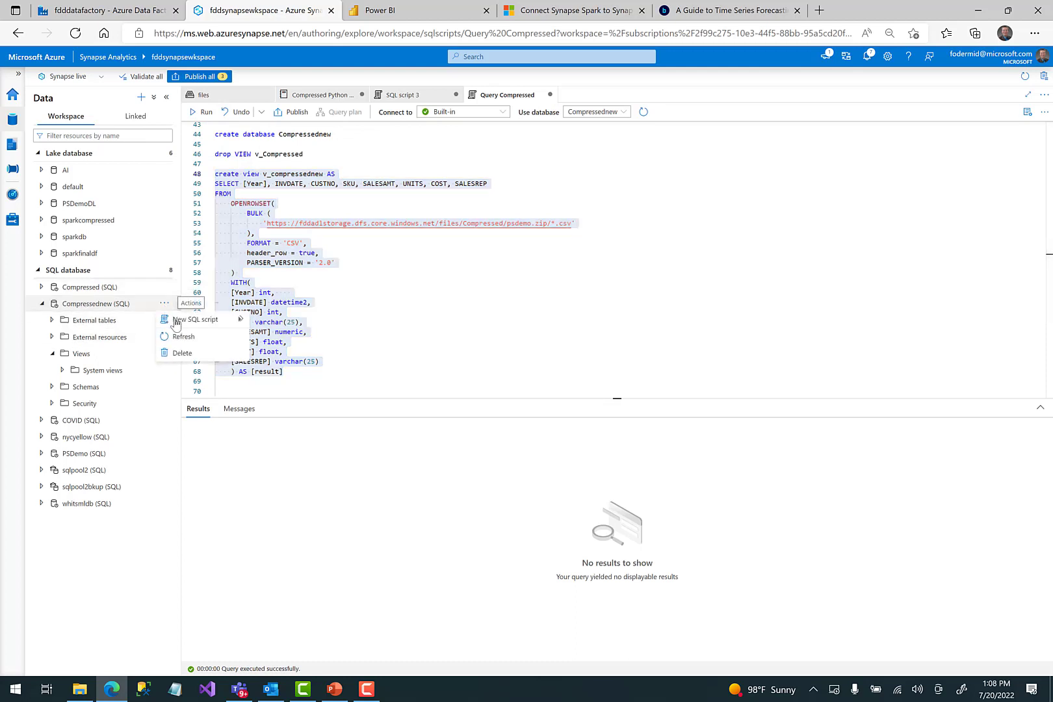
{"action": "left_click", "coordinate": [182, 337]}
{"action": "left_click", "coordinate": [76, 359]}
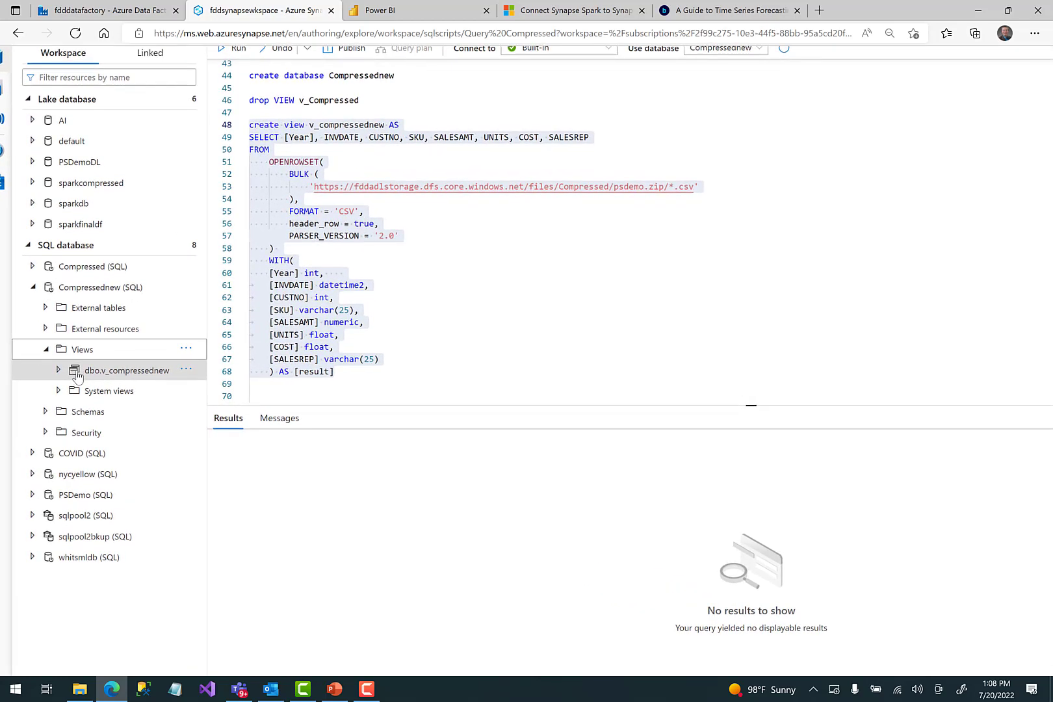
{"action": "left_click", "coordinate": [59, 370]}
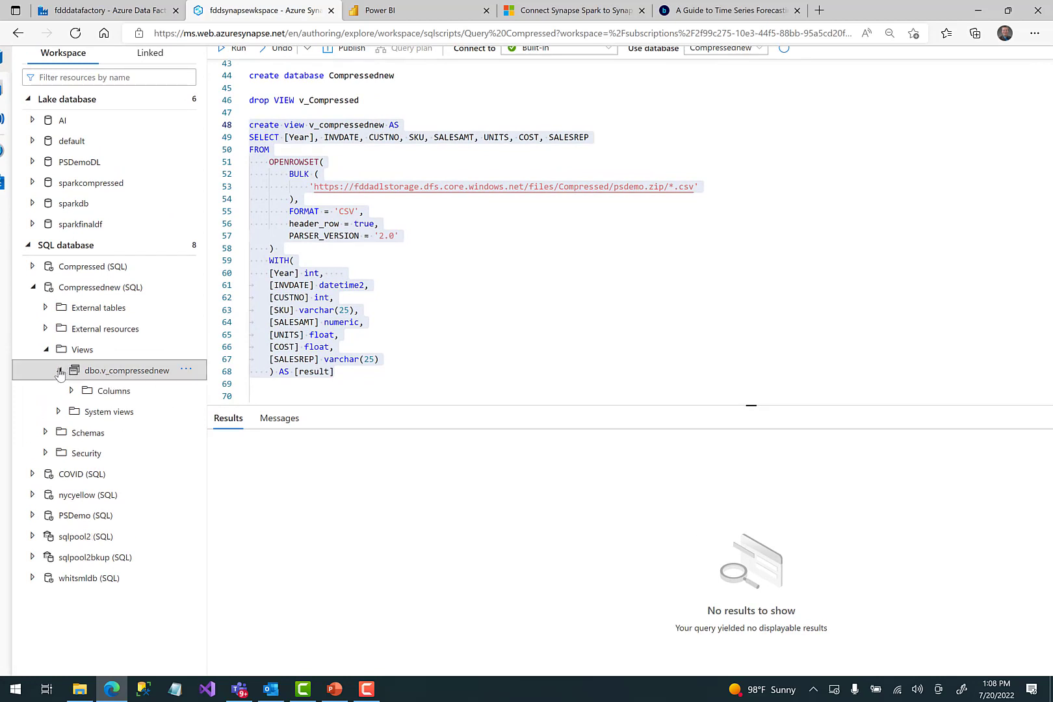
{"action": "left_click", "coordinate": [71, 390]}
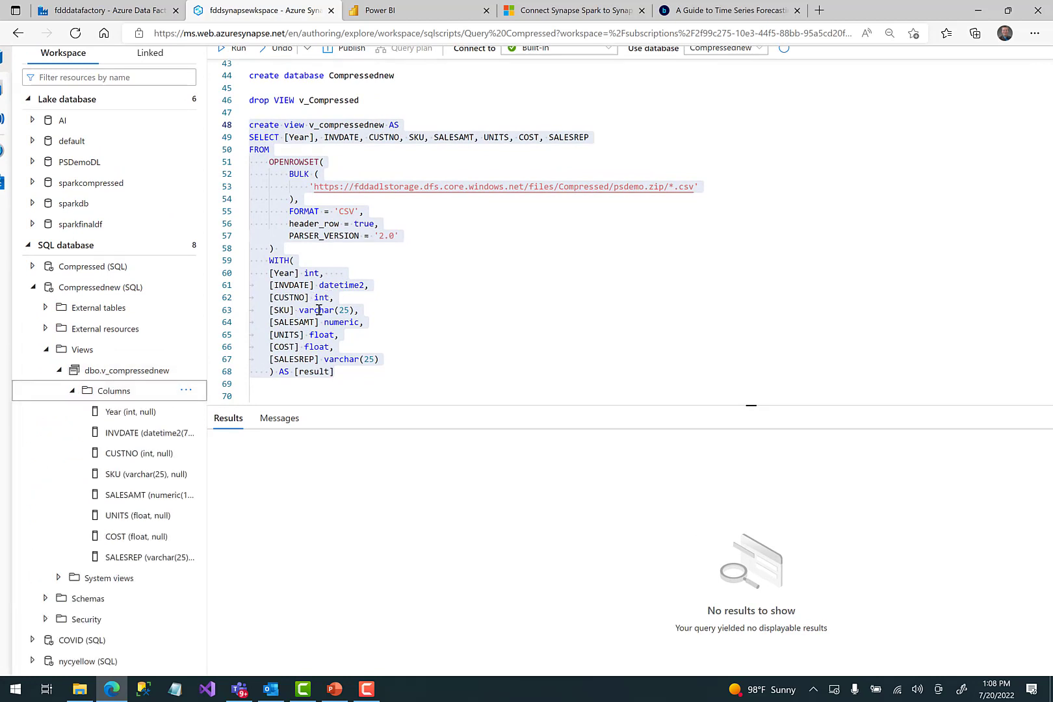
Collapse the v_compressednew view's details and examine the script's remaining queries, including the yearly sales query on v_compressed.
{"action": "scroll", "coordinate": [319, 310], "scroll_direction": "down", "scroll_amount": 6}
{"action": "scroll", "coordinate": [319, 310], "scroll_direction": "up", "scroll_amount": 4}
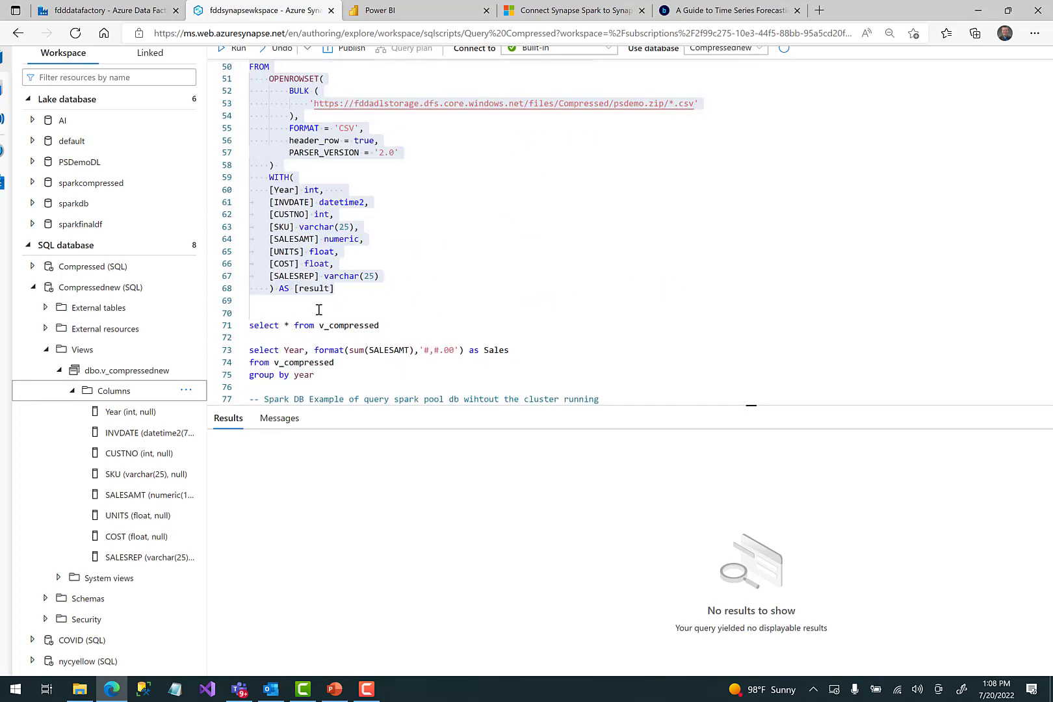
{"action": "scroll", "coordinate": [318, 310], "scroll_direction": "up", "scroll_amount": 10}
{"action": "scroll", "coordinate": [318, 310], "scroll_direction": "down", "scroll_amount": 1}
{"action": "scroll", "coordinate": [318, 310], "scroll_direction": "down", "scroll_amount": 10}
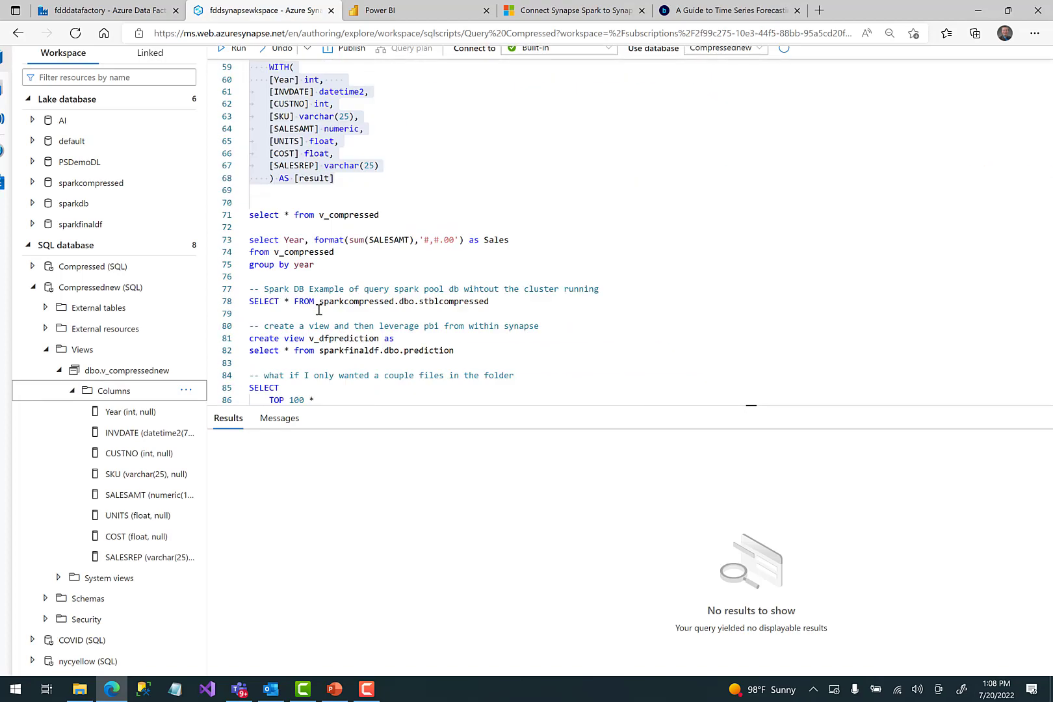
{"action": "left_click", "coordinate": [59, 370]}
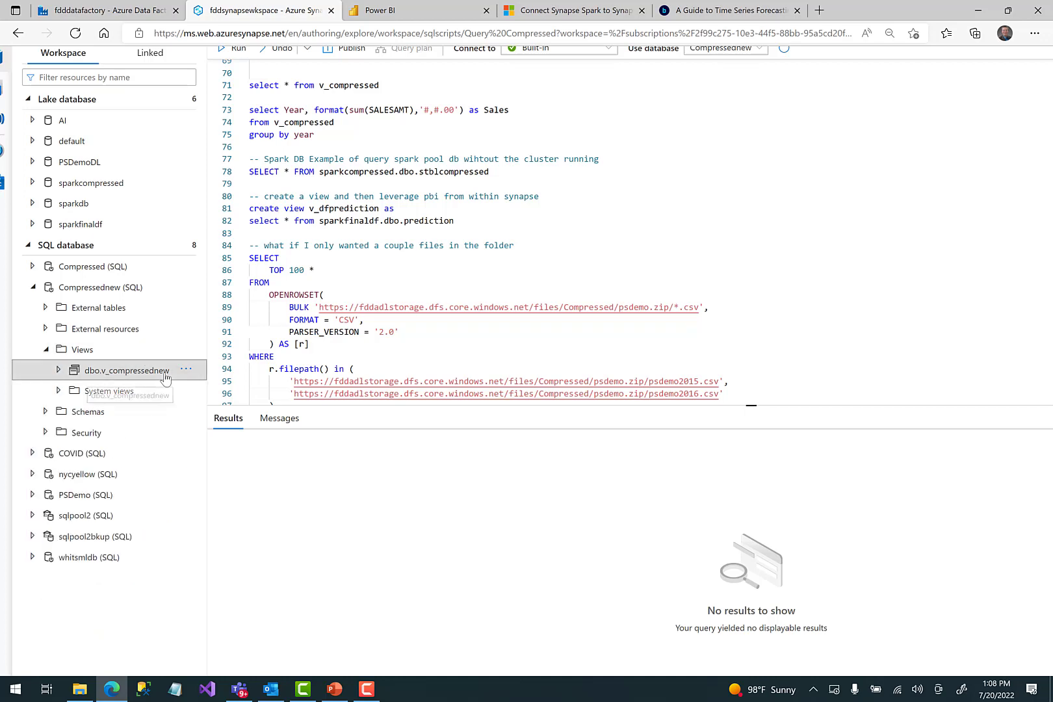
{"action": "key", "text": "ctrl+minus"}
{"action": "key", "text": "ctrl+minus"}
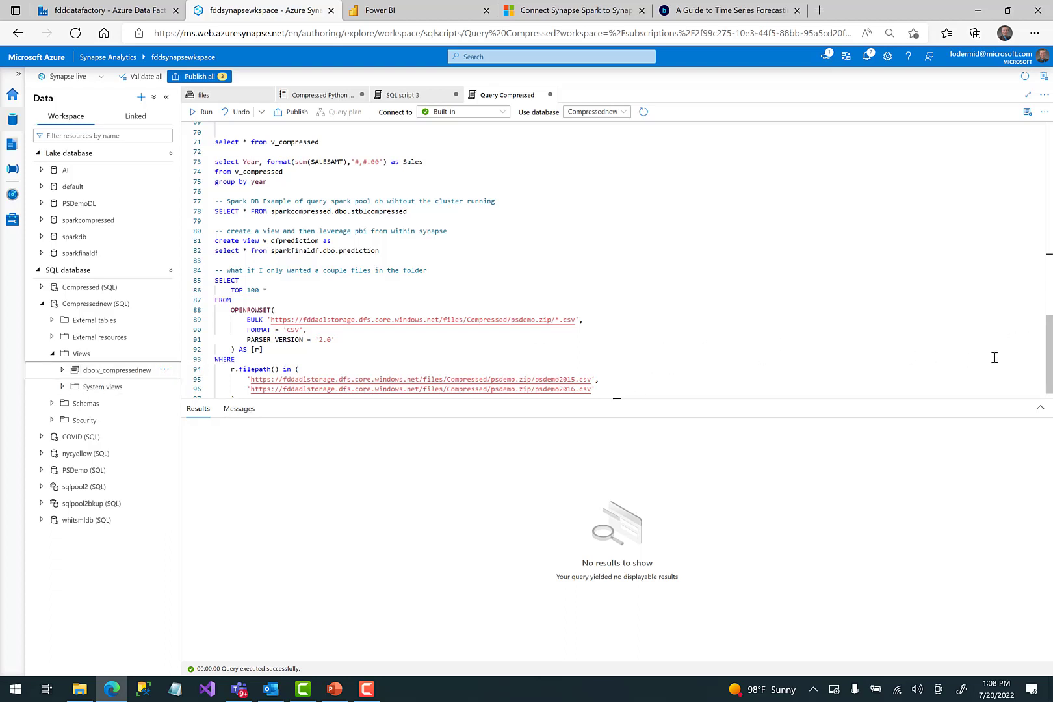
{"action": "left_click_drag", "start_coordinate": [1051, 354], "coordinate": [1051, 304]}
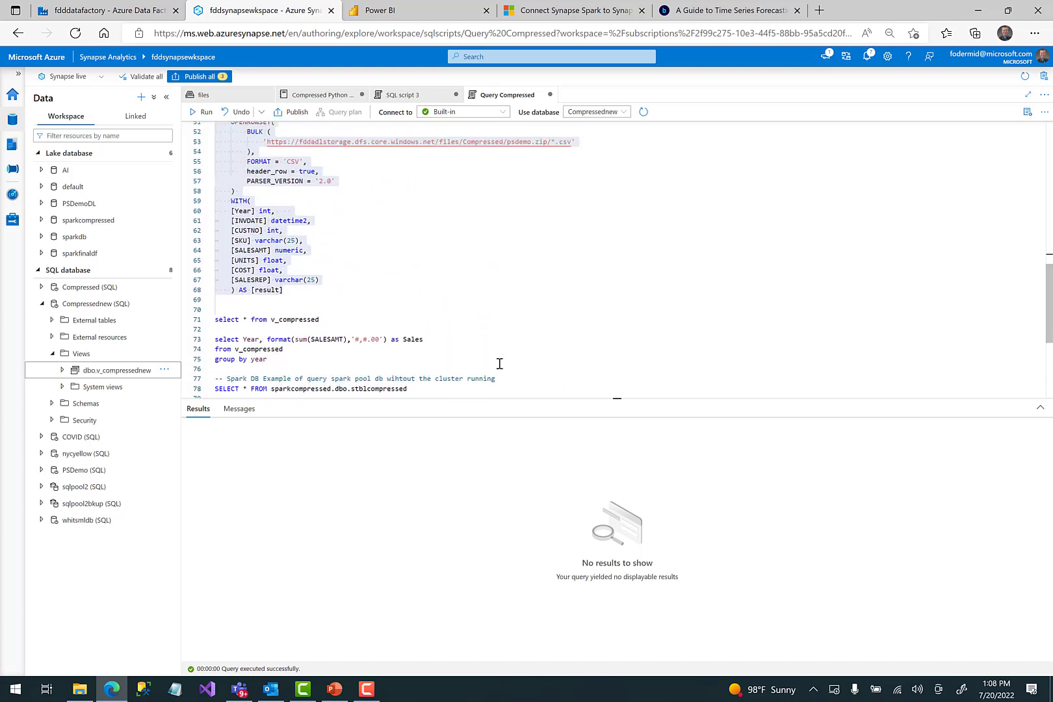
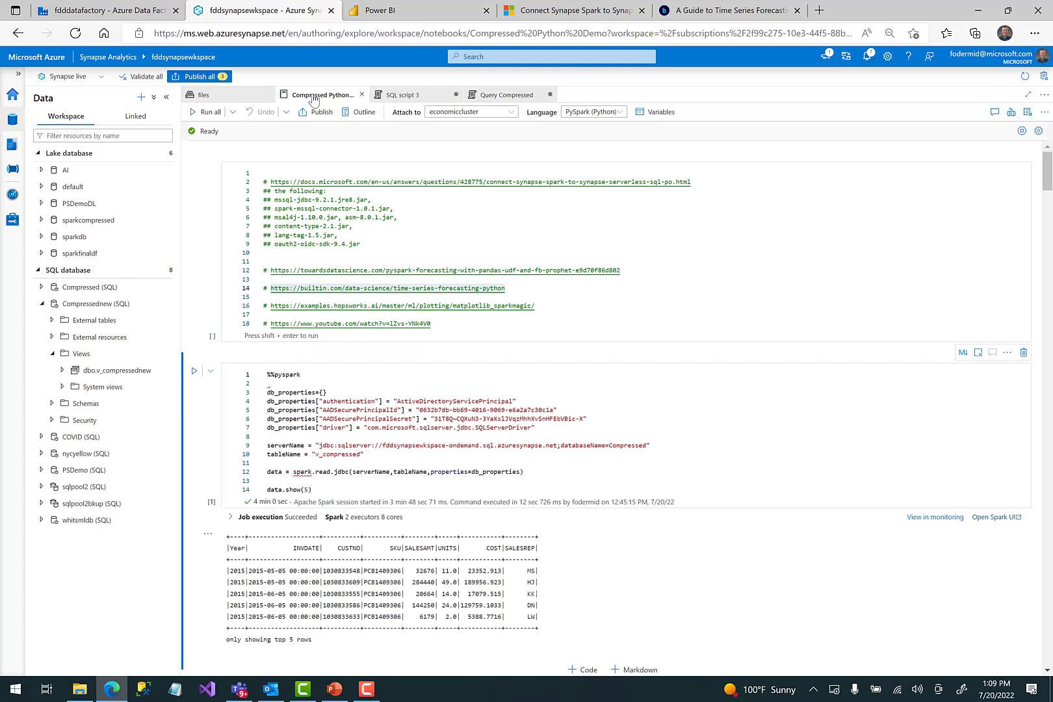
Review the workspace packages and compare them with the jar list in the Connect Synapse Spark to Synapse serverless SQL pool view answer.
{"action": "left_click", "coordinate": [12, 219]}
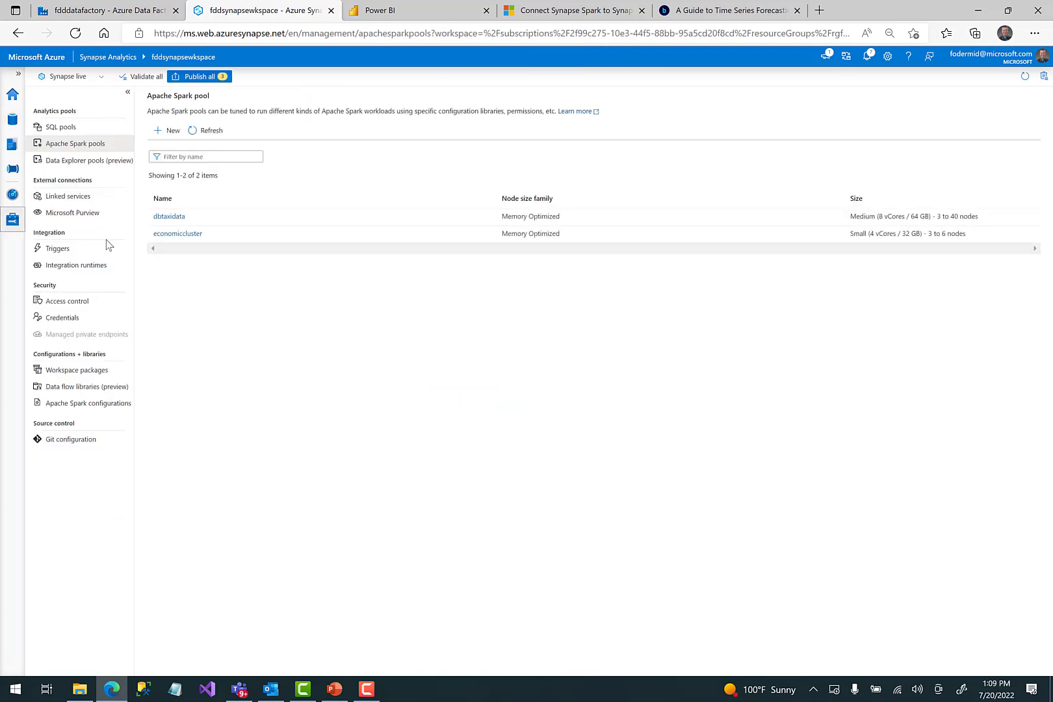
{"action": "left_click", "coordinate": [89, 375]}
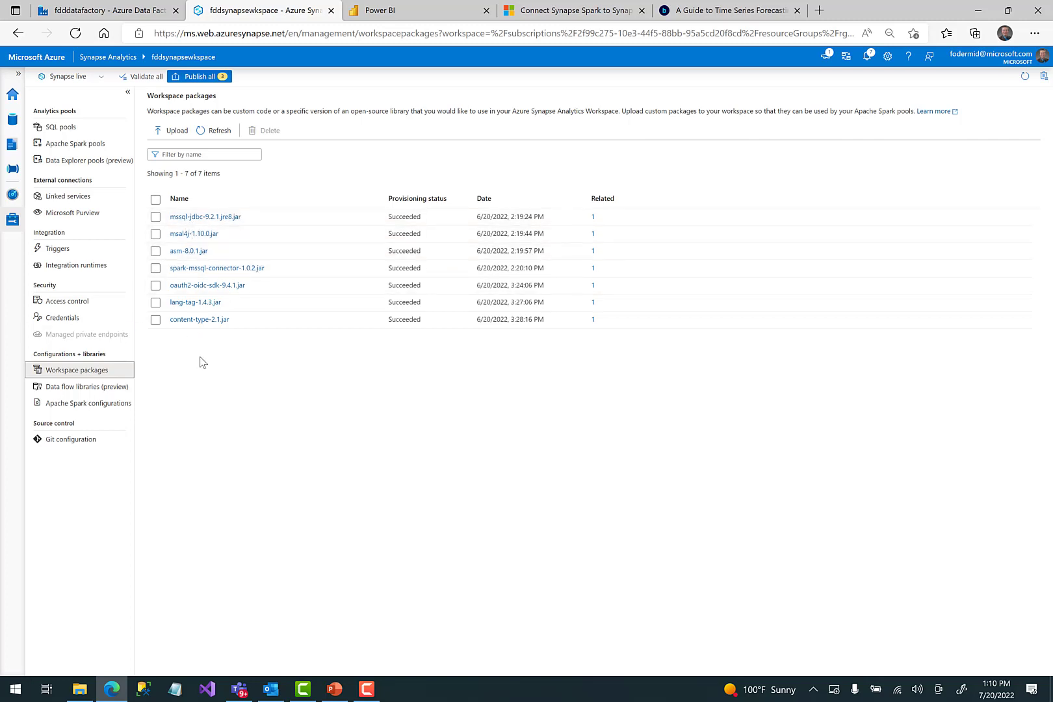
{"action": "left_click", "coordinate": [587, 11]}
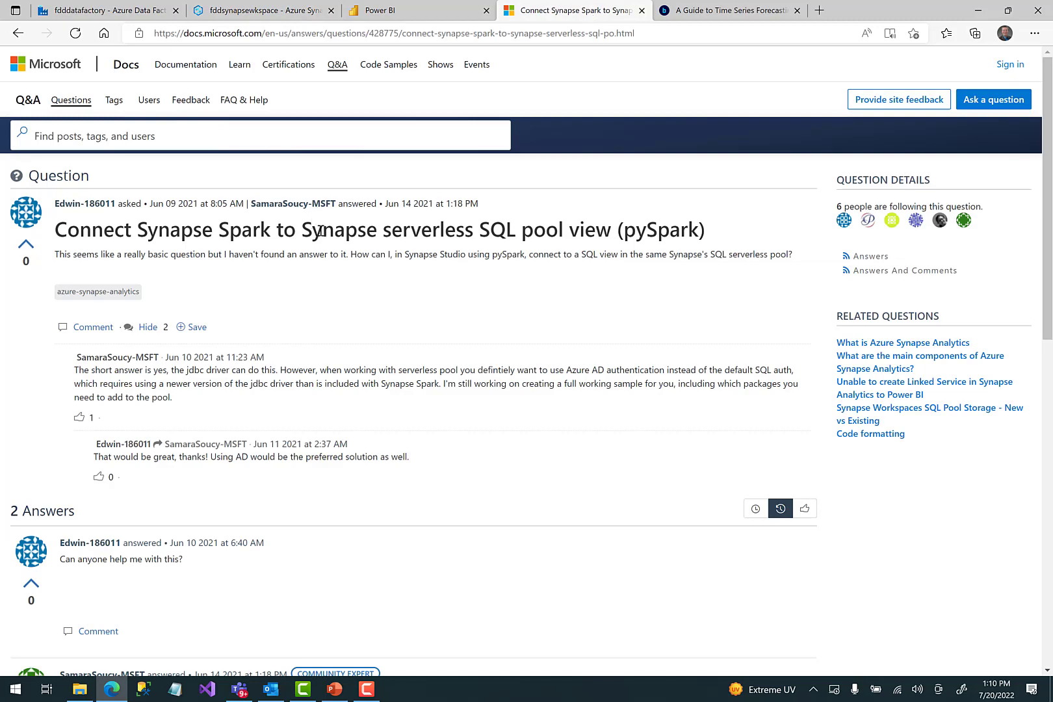
{"action": "left_click_drag", "start_coordinate": [1044, 212], "coordinate": [1048, 484]}
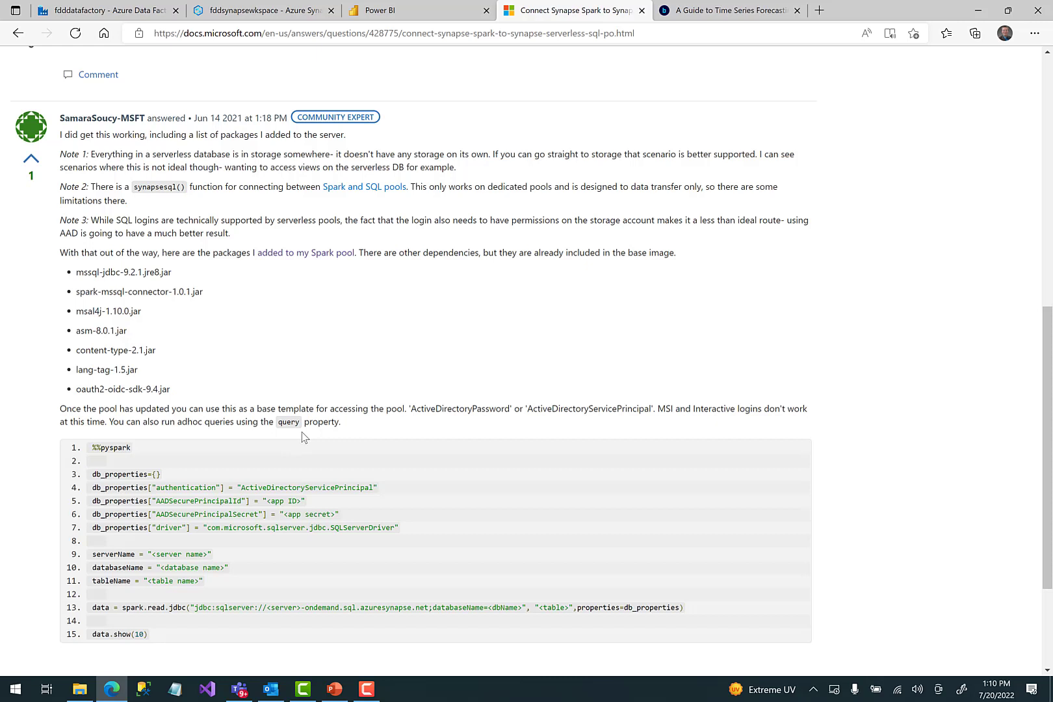
{"action": "left_click", "coordinate": [240, 13]}
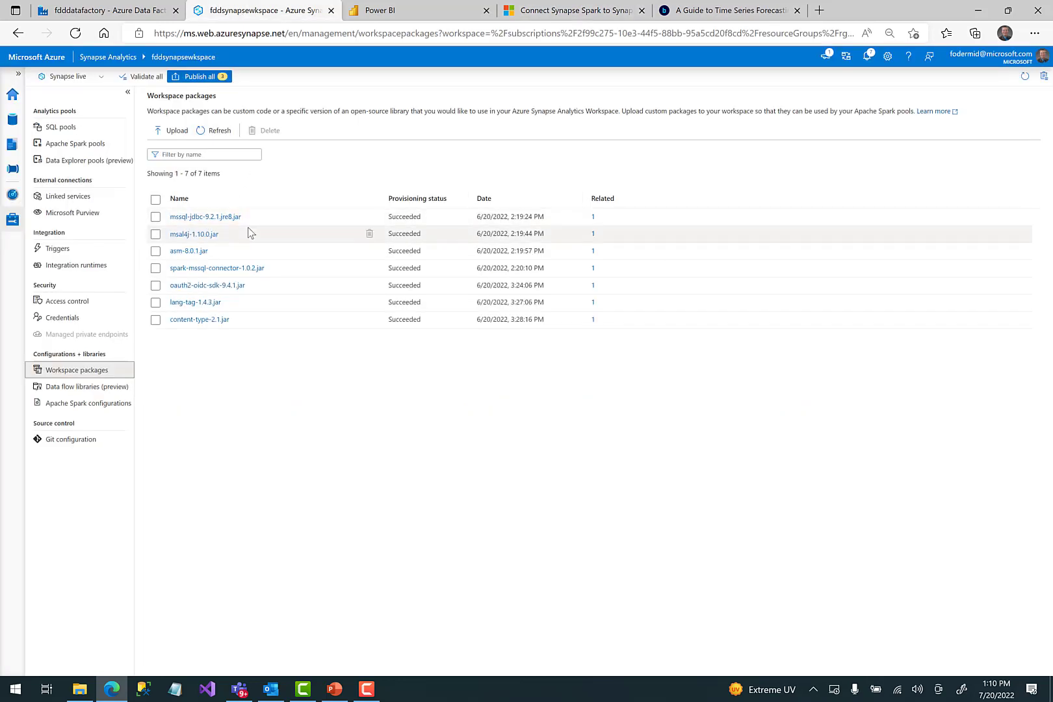
Check the packages assigned to the economiccluster Apache Spark pool without changing them, and return to the Compressed Python Demo notebook.
{"action": "left_click", "coordinate": [89, 146]}
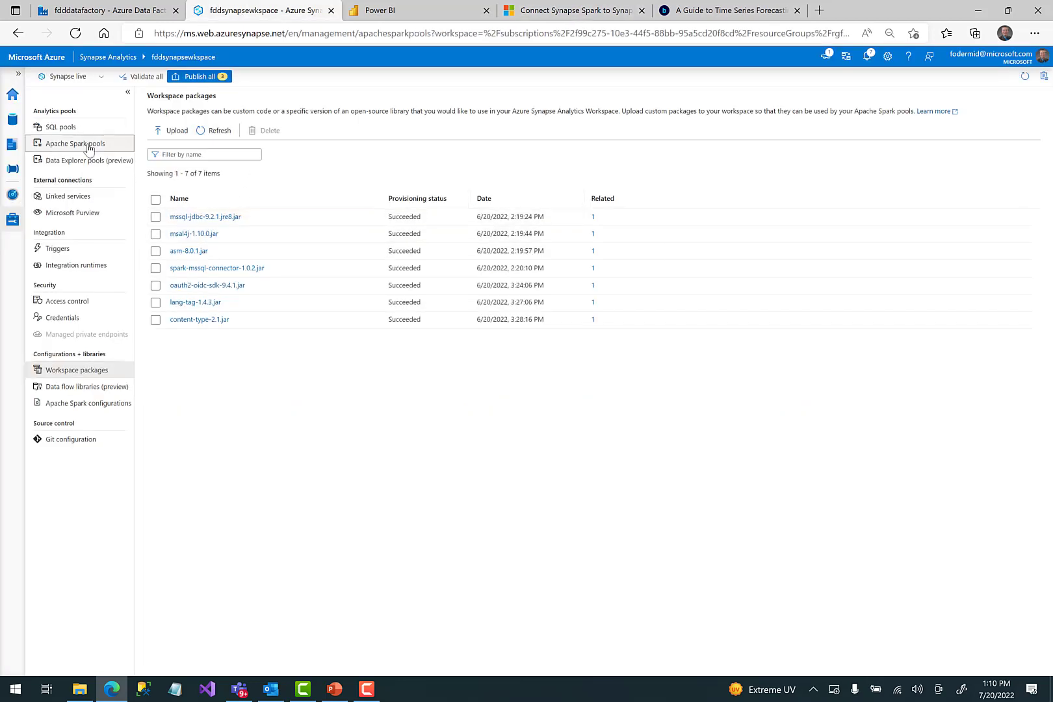
{"action": "mouse_move", "coordinate": [483, 243]}
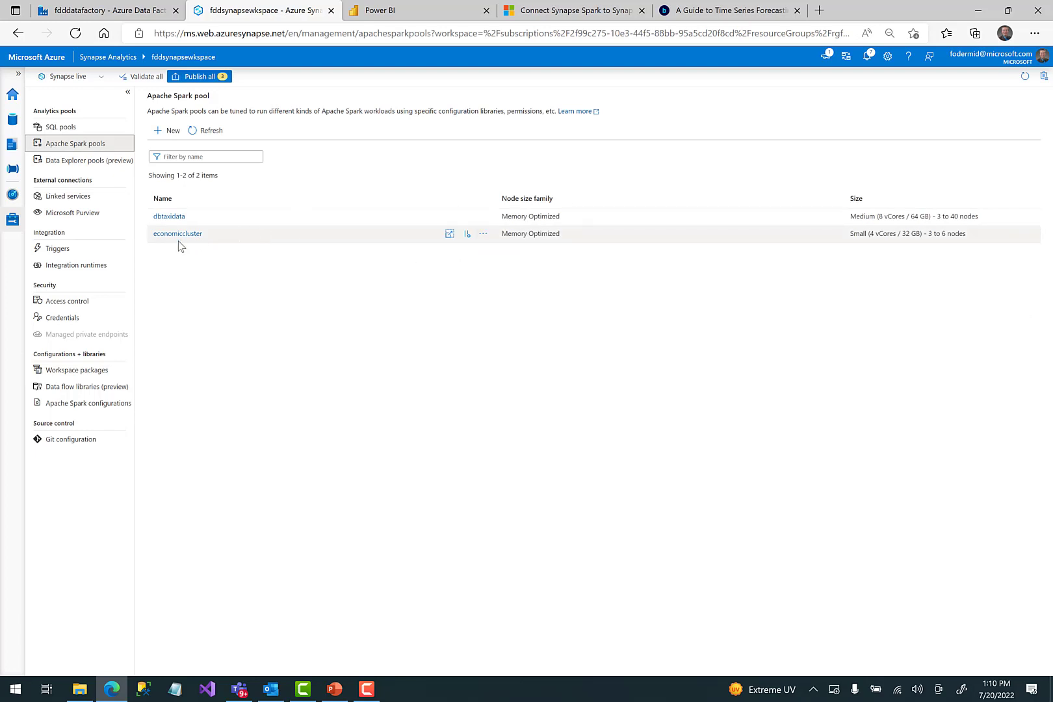
{"action": "left_click", "coordinate": [484, 237]}
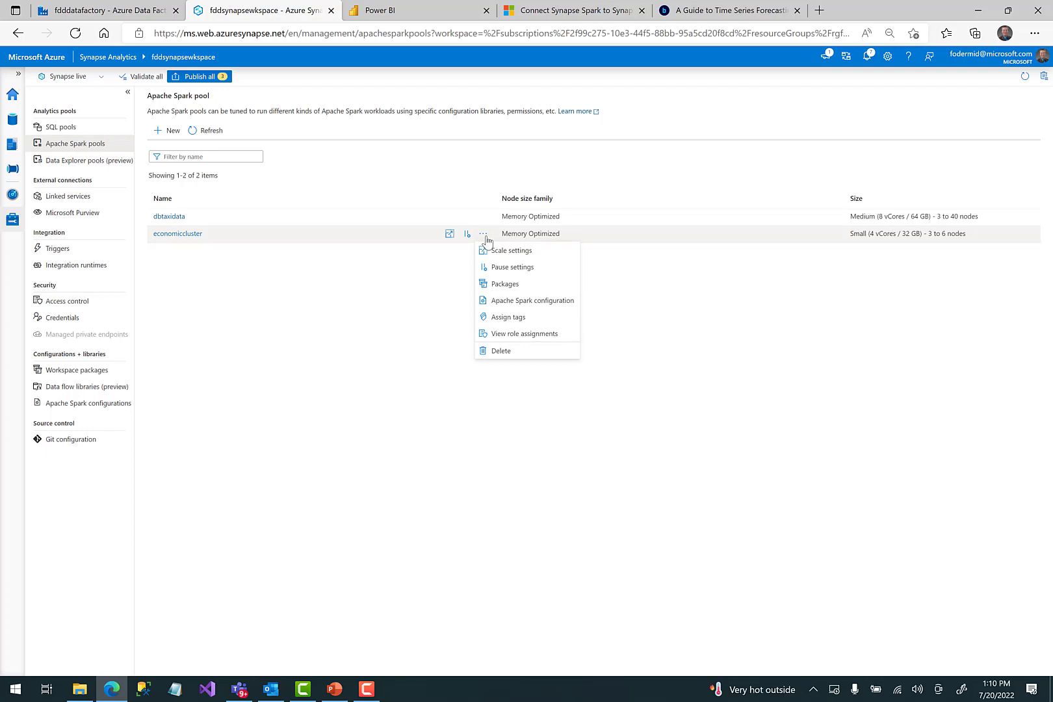
{"action": "left_click", "coordinate": [504, 284]}
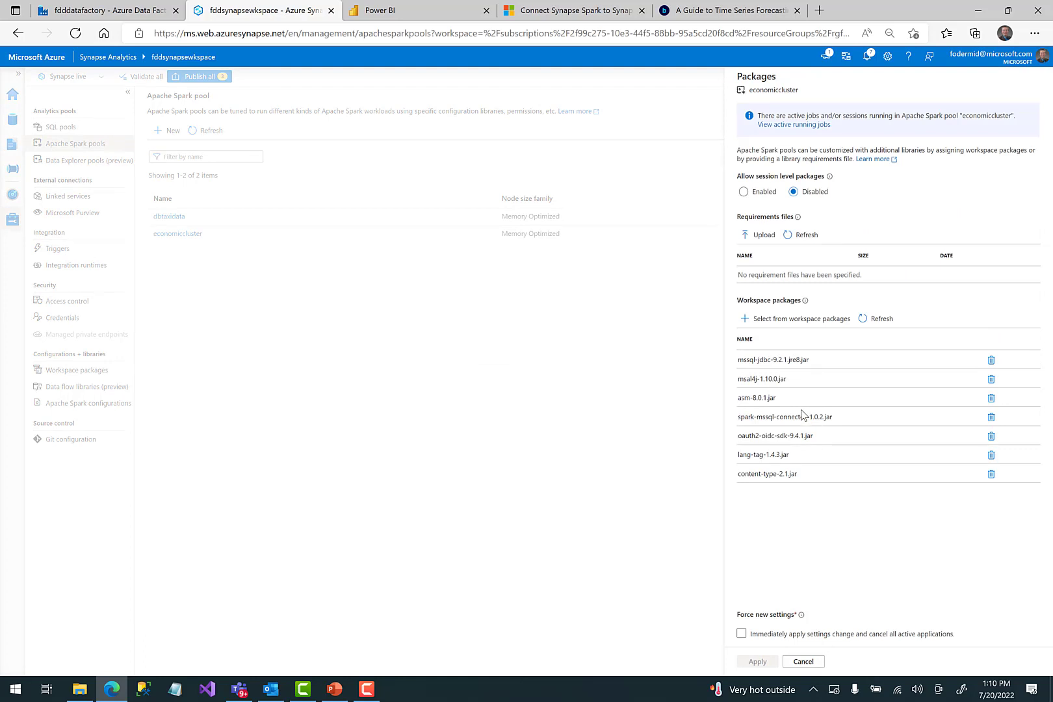
{"action": "left_click", "coordinate": [804, 662]}
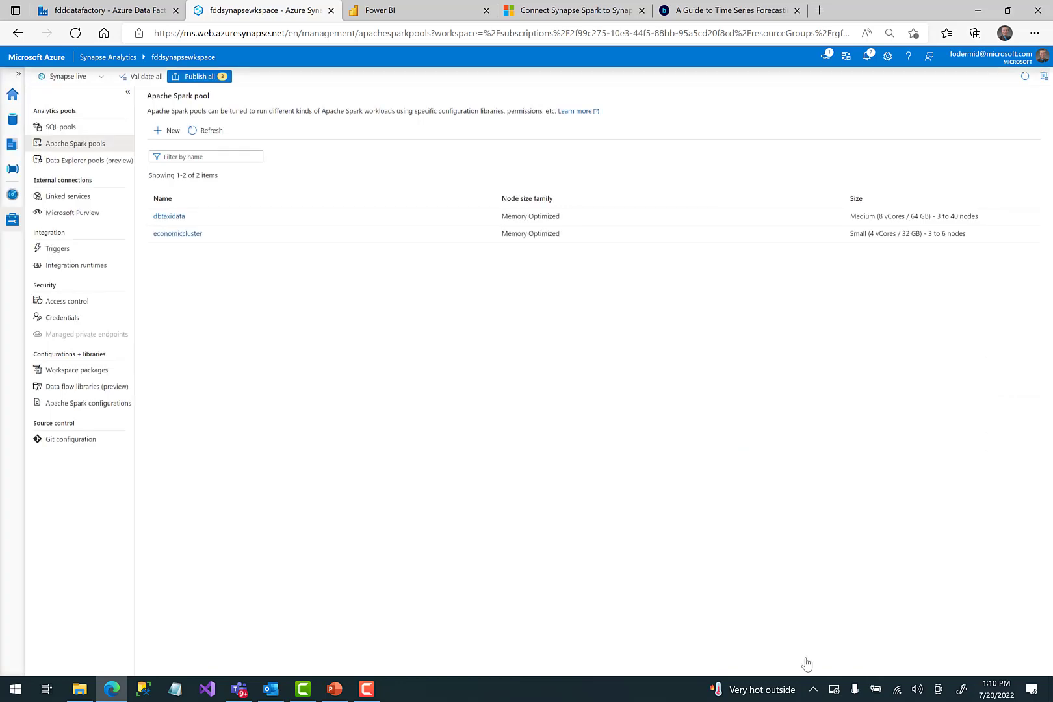
{"action": "left_click", "coordinate": [13, 120]}
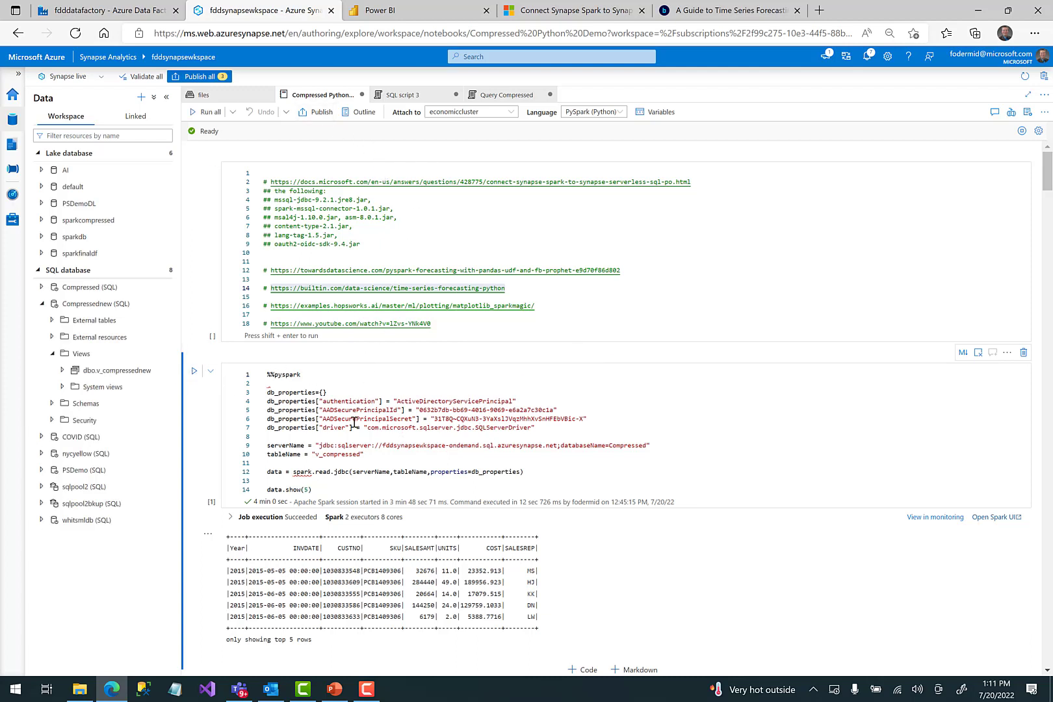
Run the notebook cell that reads v_compressed over JDBC, and consult the import code in the Built In guide to time series forecasting.
{"action": "left_click", "coordinate": [194, 371]}
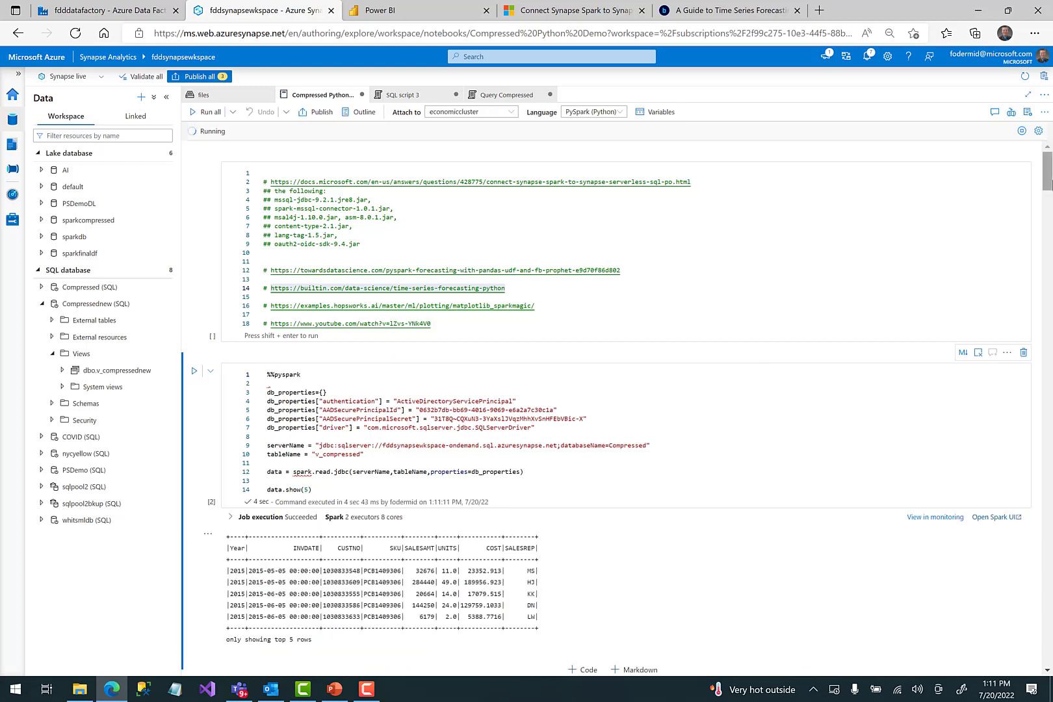
{"action": "left_click_drag", "start_coordinate": [1047, 181], "coordinate": [1048, 203]}
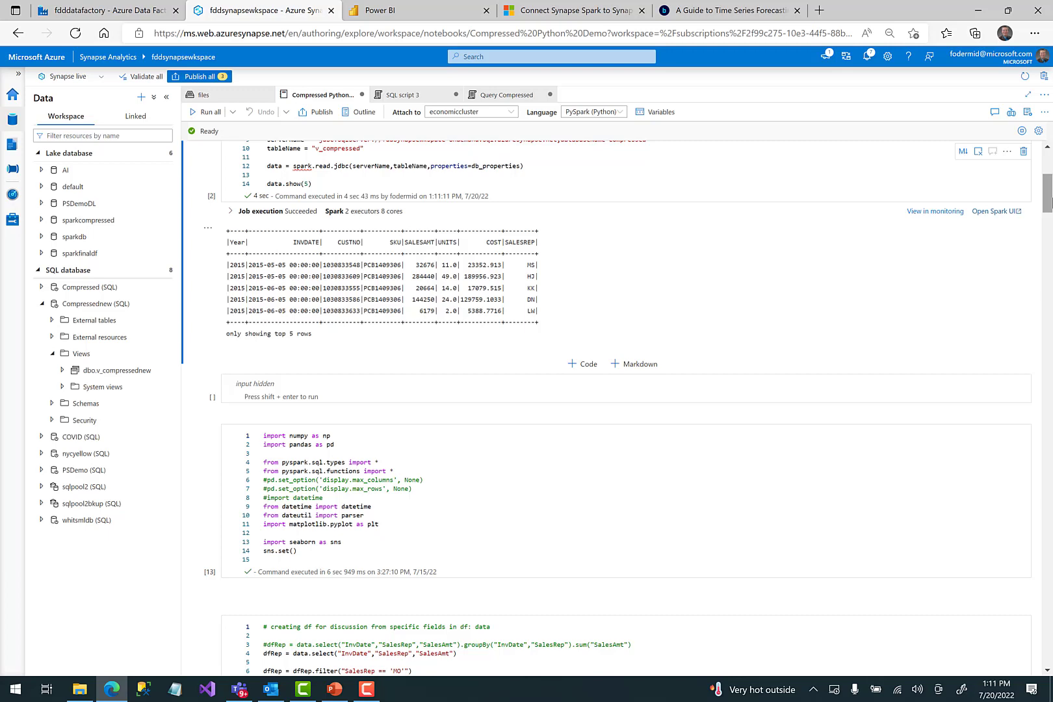
{"action": "left_click", "coordinate": [729, 15]}
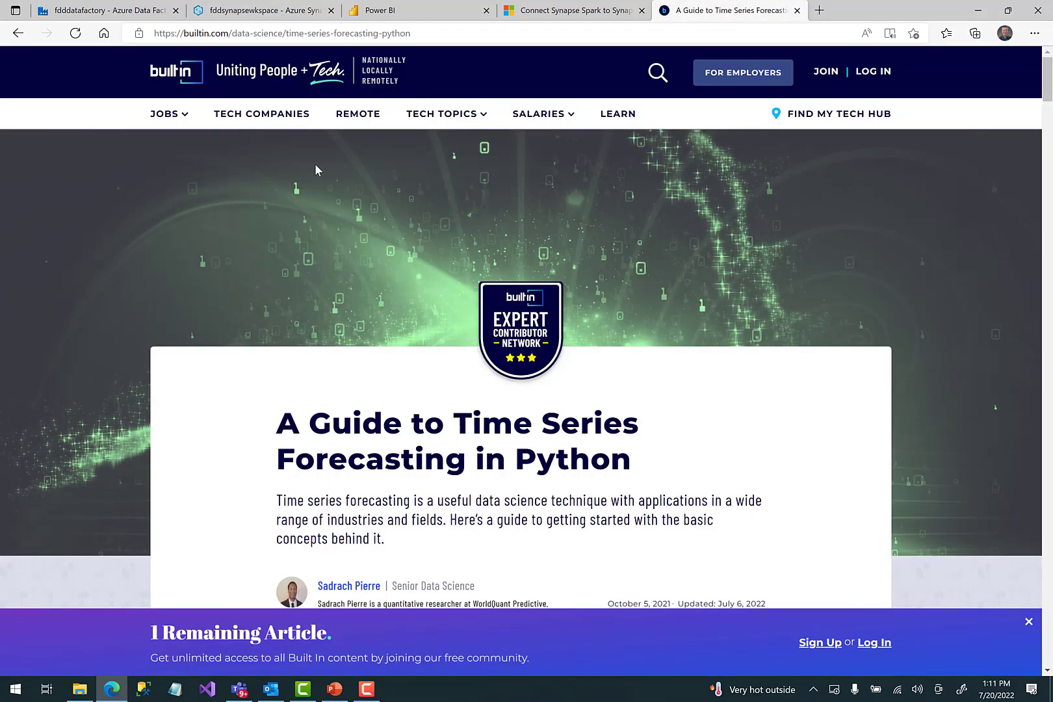
{"action": "left_click_drag", "start_coordinate": [1049, 78], "coordinate": [1051, 209]}
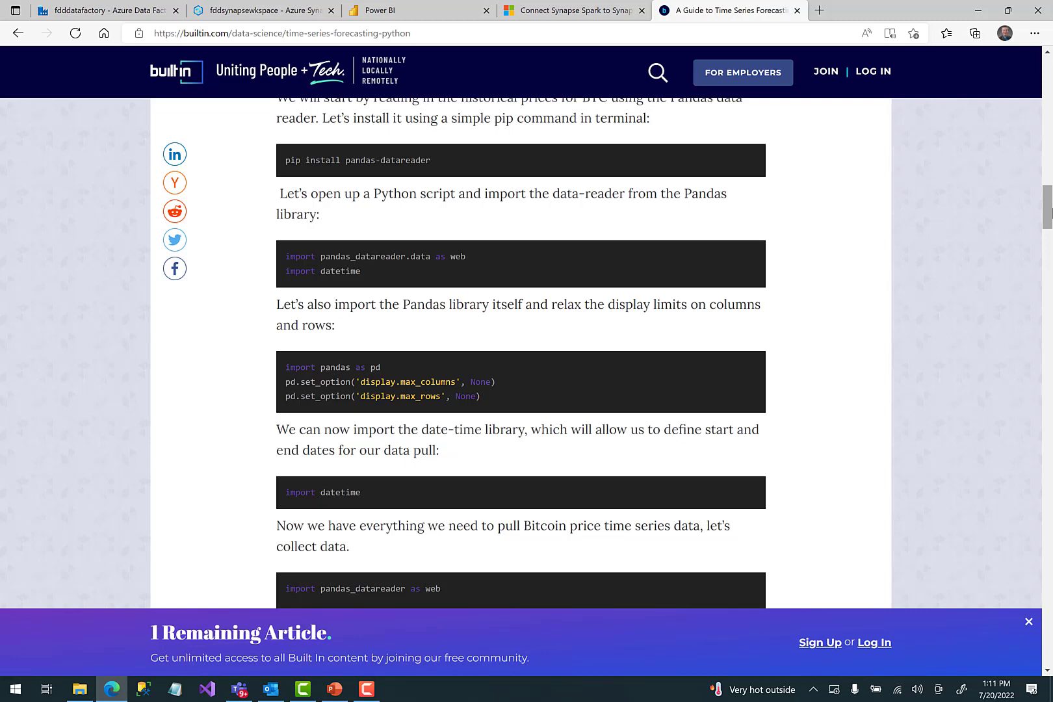
Return to the Synapse notebook and run the cell importing numpy, pandas, the PySpark functions, matplotlib and seaborn.
{"action": "left_click", "coordinate": [266, 10]}
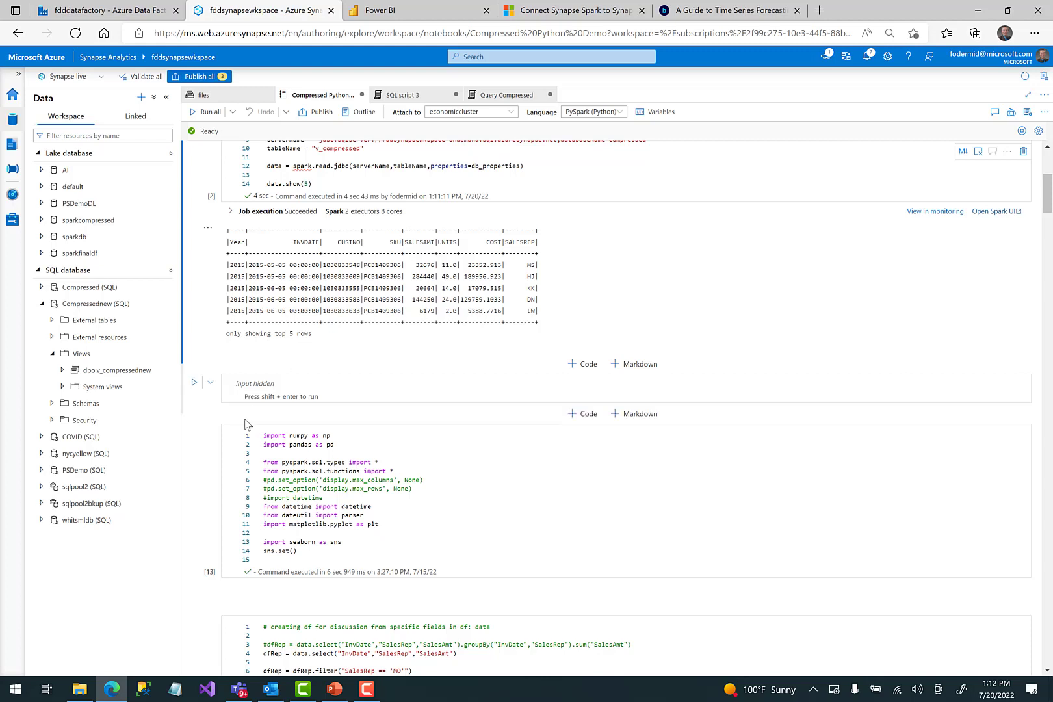
{"action": "left_click", "coordinate": [194, 433]}
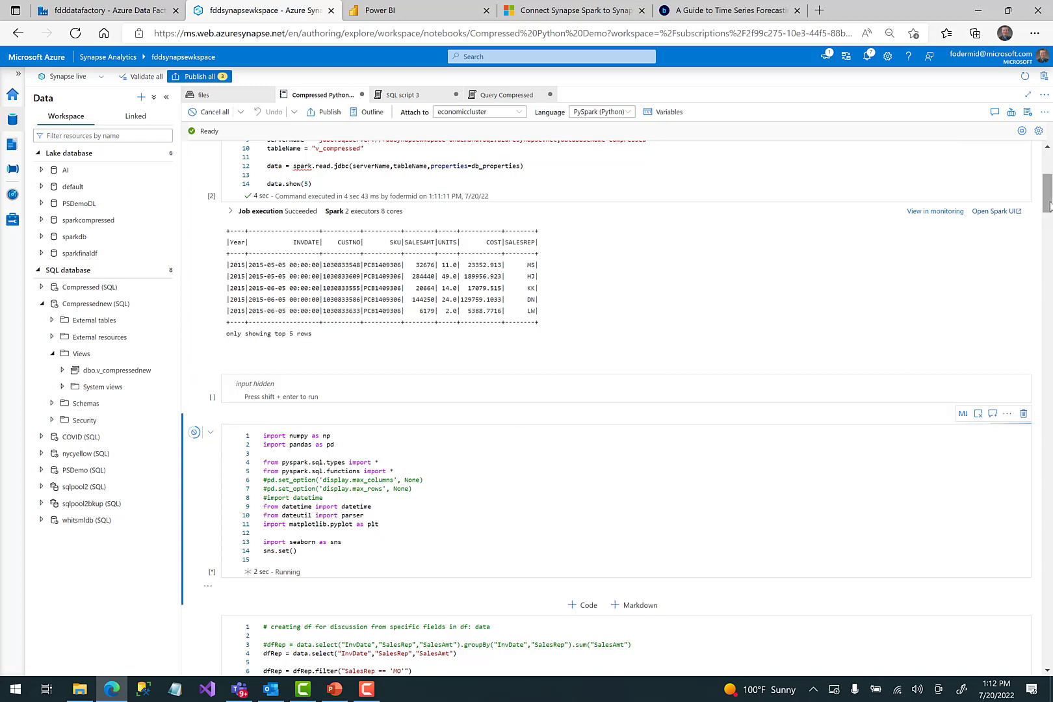
{"action": "scroll", "coordinate": [1051, 230], "scroll_direction": "down", "scroll_amount": 3}
{"action": "scroll", "coordinate": [1051, 231], "scroll_direction": "down", "scroll_amount": 3}
{"action": "scroll", "coordinate": [1050, 231], "scroll_direction": "up", "scroll_amount": 2}
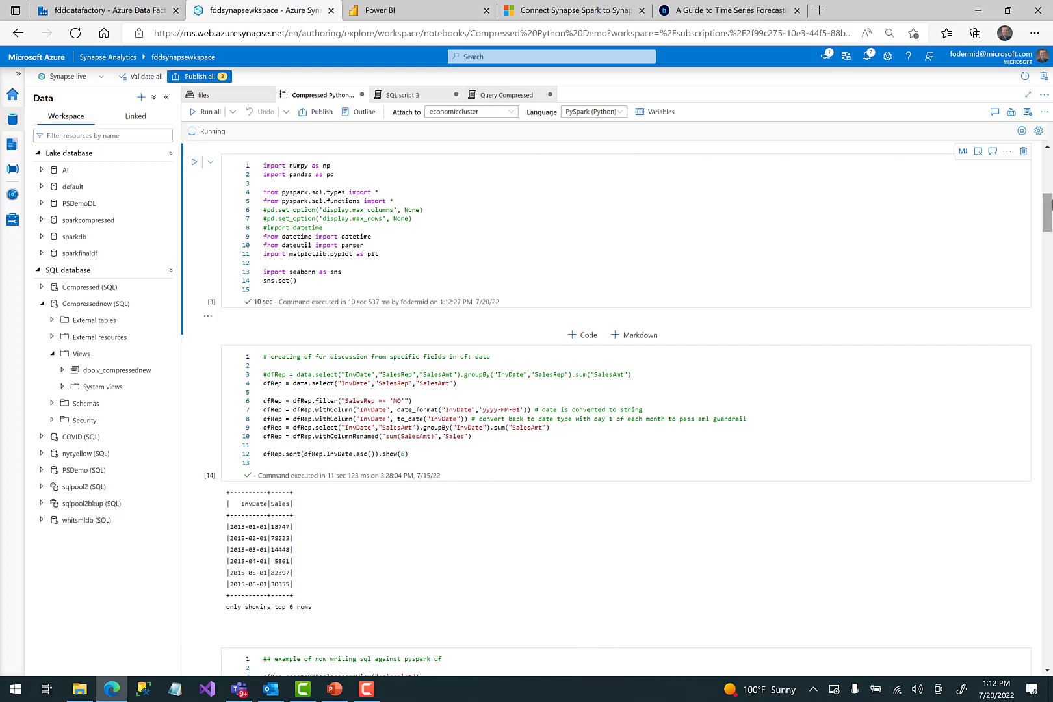
Run the dfRep cell that filters SalesRep to MO, sums sales per month and shows the first 6 rows by InvDate.
{"action": "left_click_drag", "start_coordinate": [1048, 216], "coordinate": [1048, 220]}
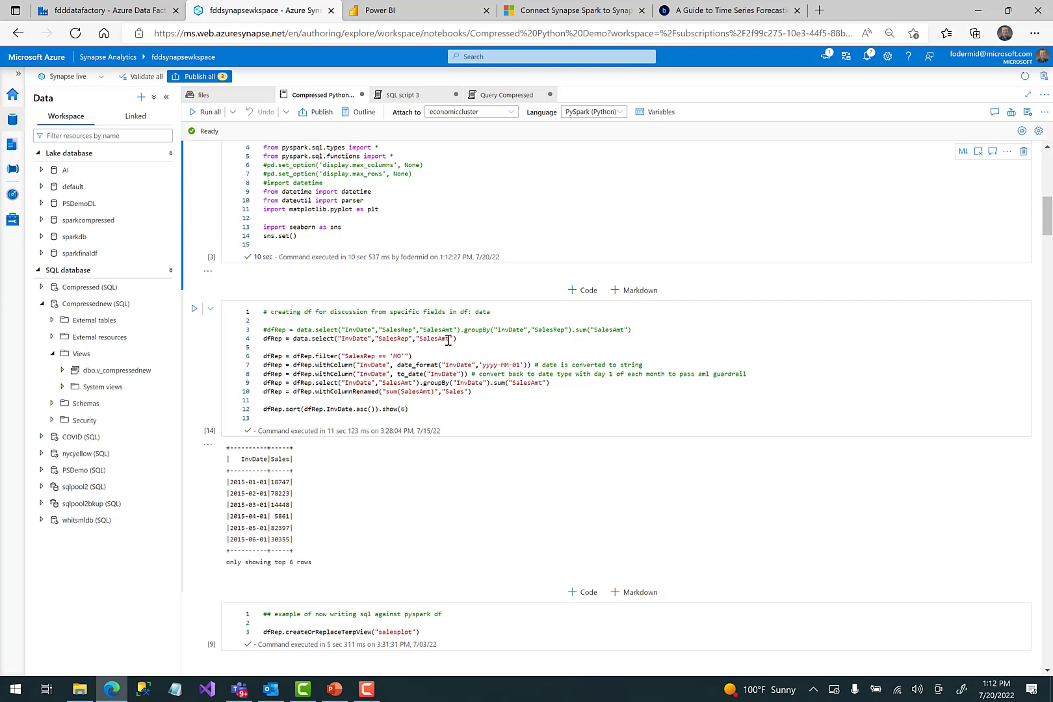
{"action": "left_click_drag", "start_coordinate": [1047, 221], "coordinate": [1047, 202]}
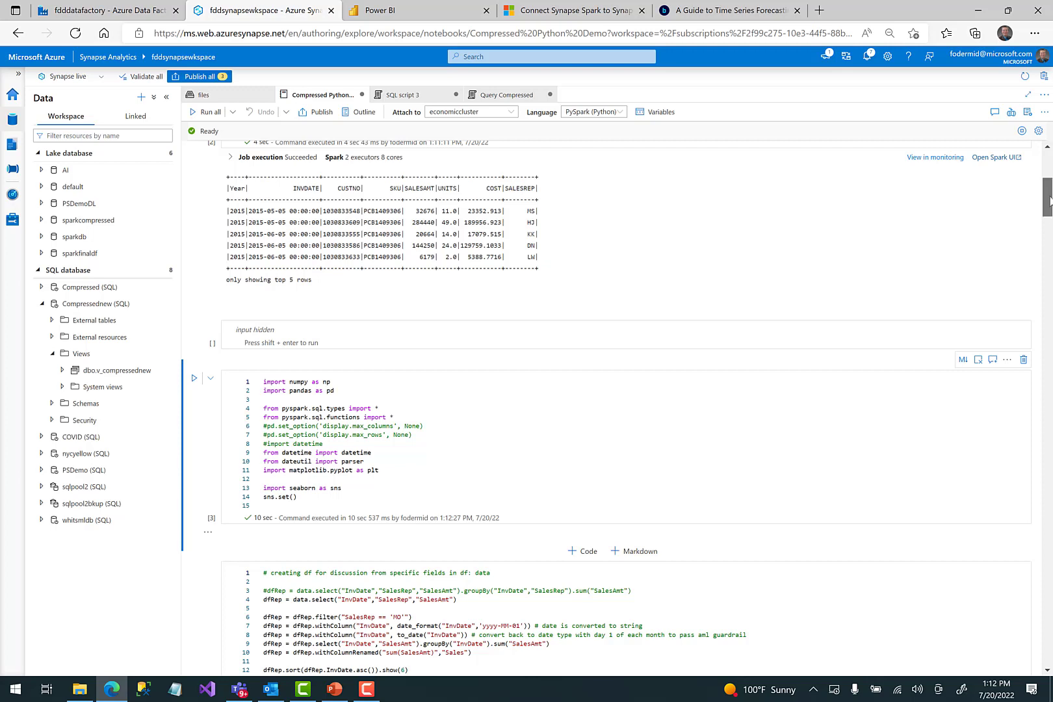
{"action": "left_click_drag", "start_coordinate": [1048, 201], "coordinate": [1049, 208]}
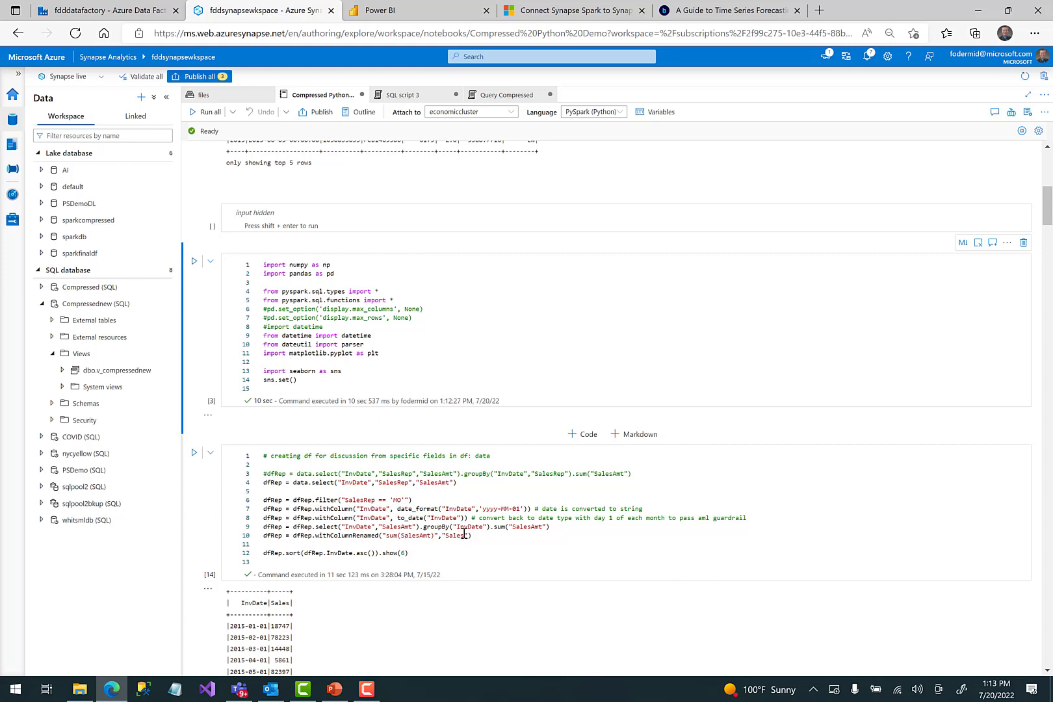
{"action": "left_click_drag", "start_coordinate": [1045, 218], "coordinate": [1044, 237]}
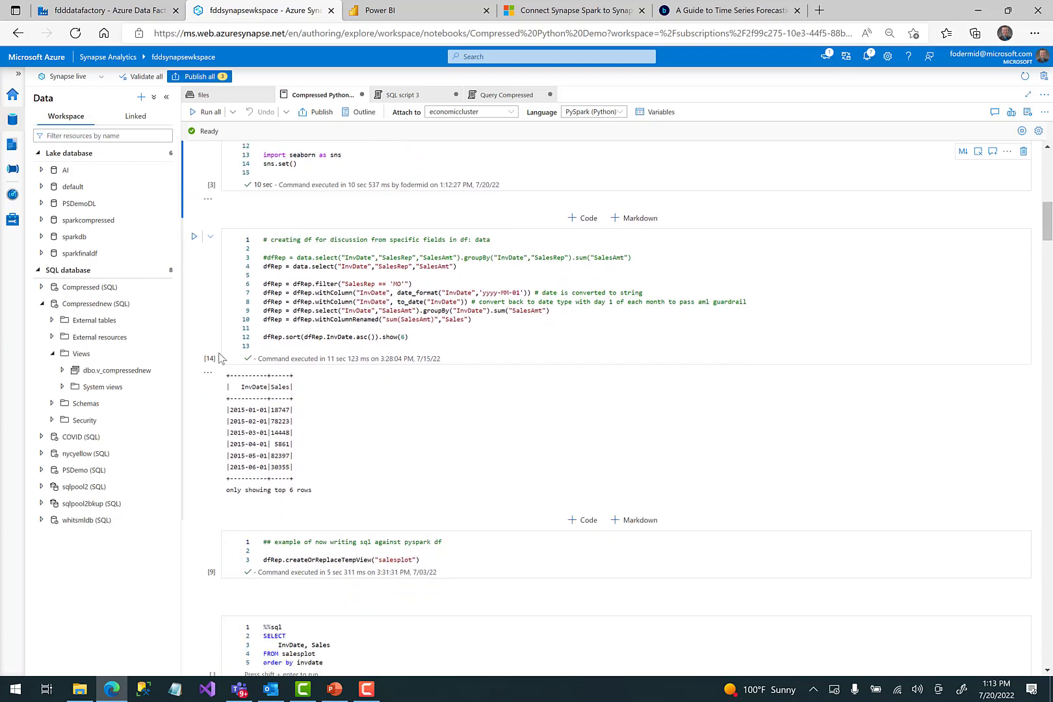
{"action": "left_click", "coordinate": [193, 239]}
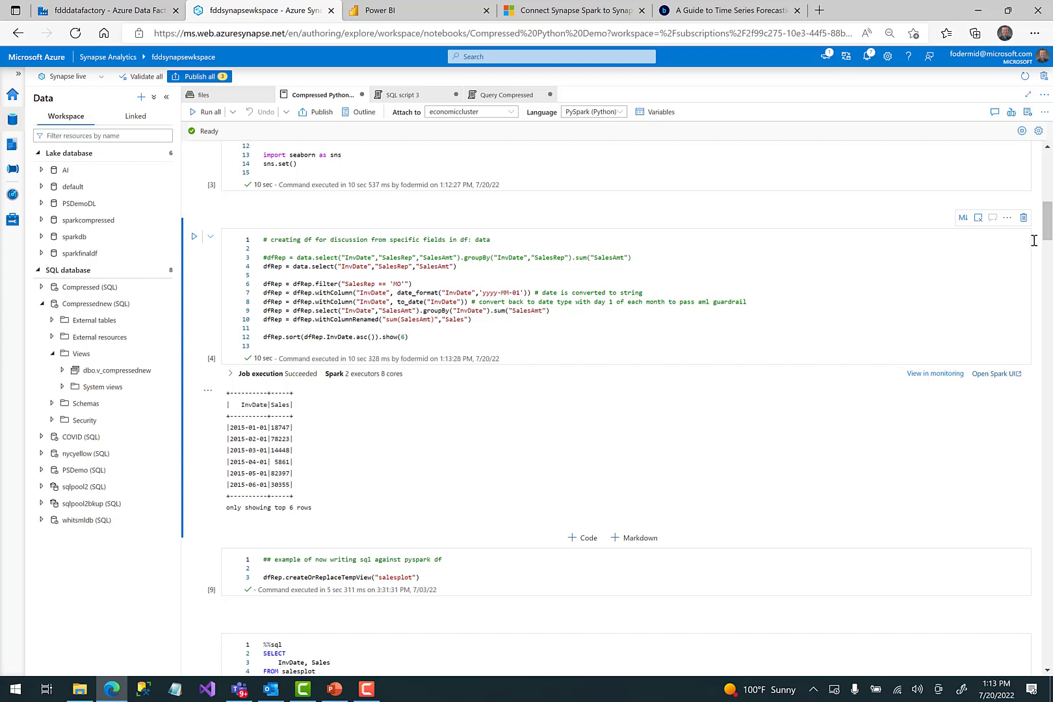
Run the cell that registers dfRep as the salesplot temporary view.
{"action": "scroll", "coordinate": [1047, 242], "scroll_direction": "down", "scroll_amount": 3}
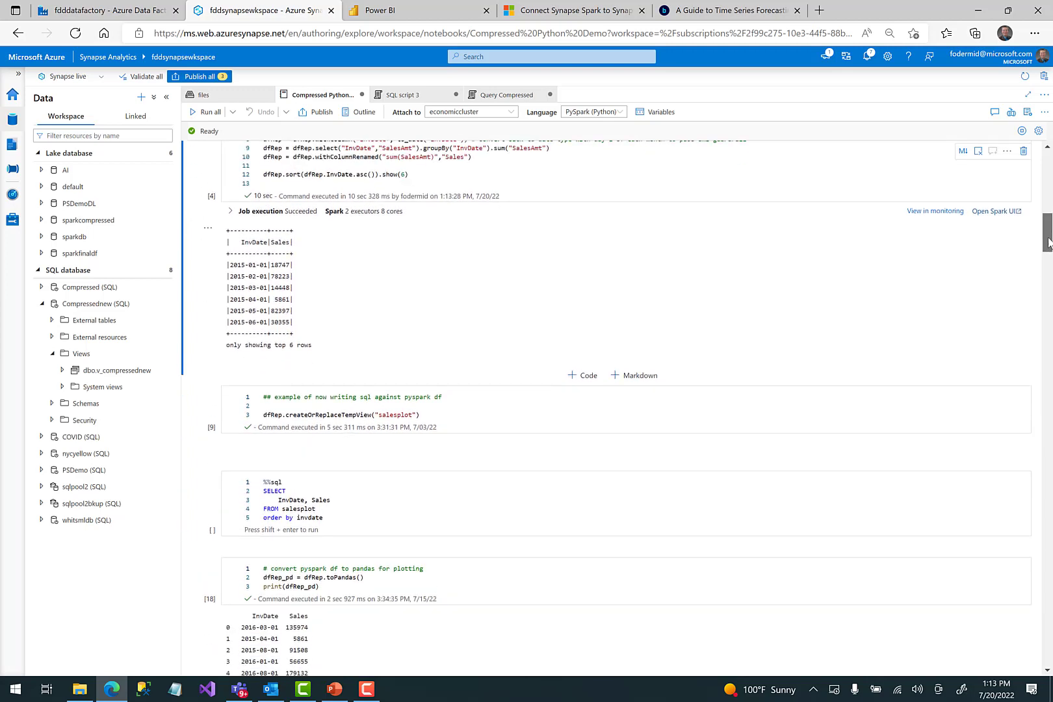
{"action": "scroll", "coordinate": [1047, 242], "scroll_direction": "up", "scroll_amount": 1}
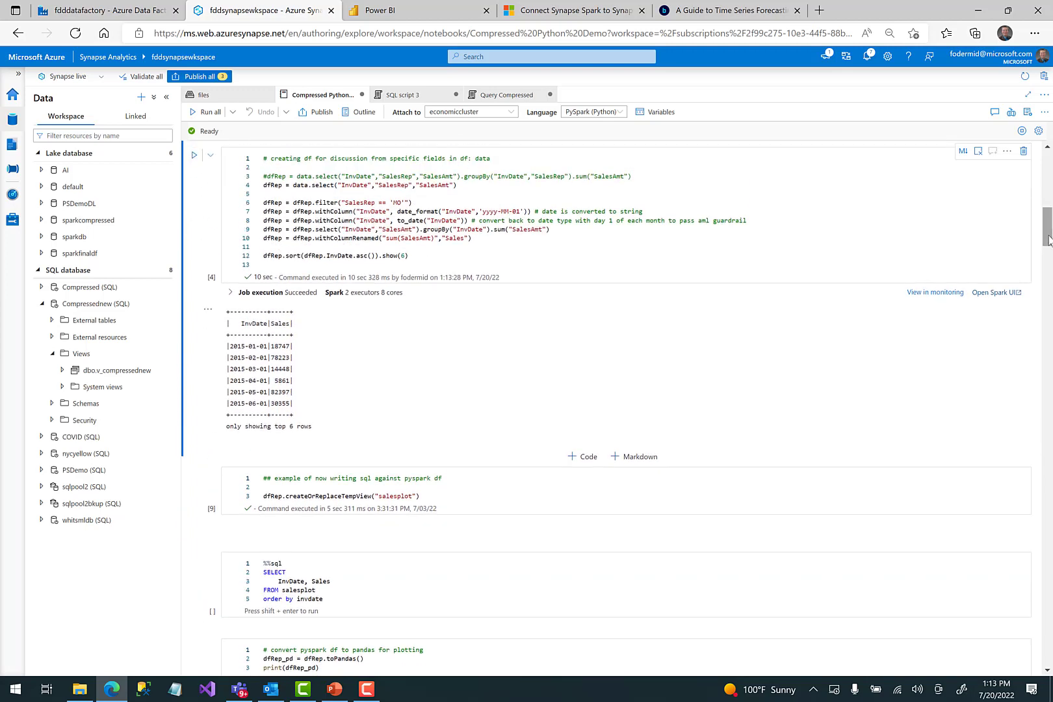
{"action": "left_click_drag", "start_coordinate": [1047, 239], "coordinate": [1048, 254]}
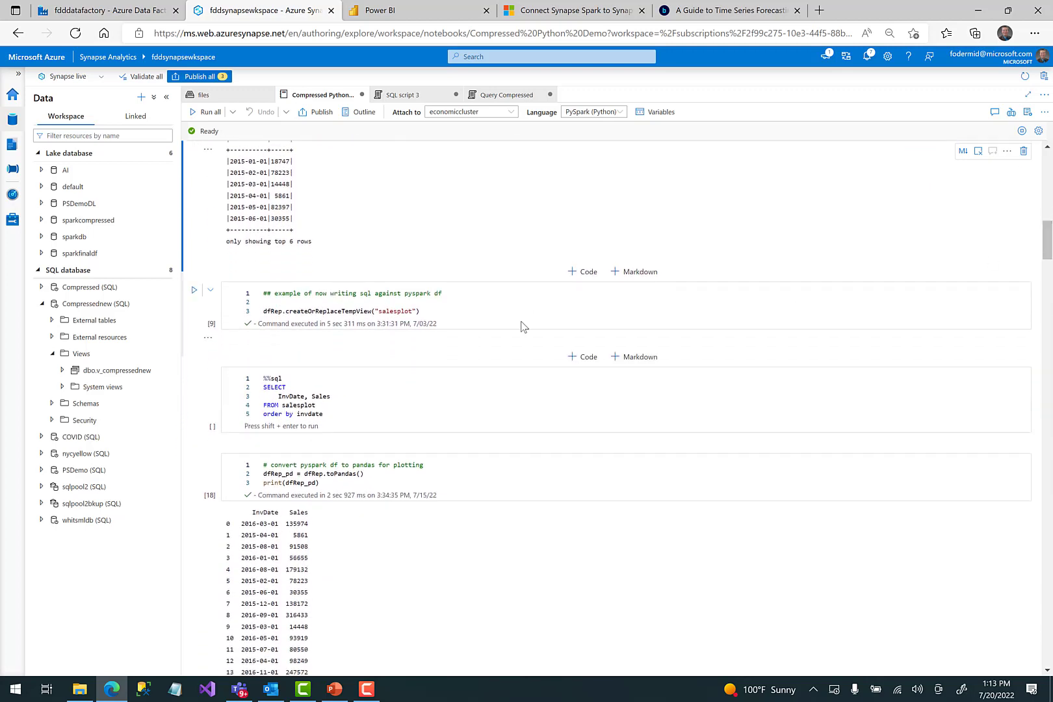
{"action": "left_click", "coordinate": [194, 294]}
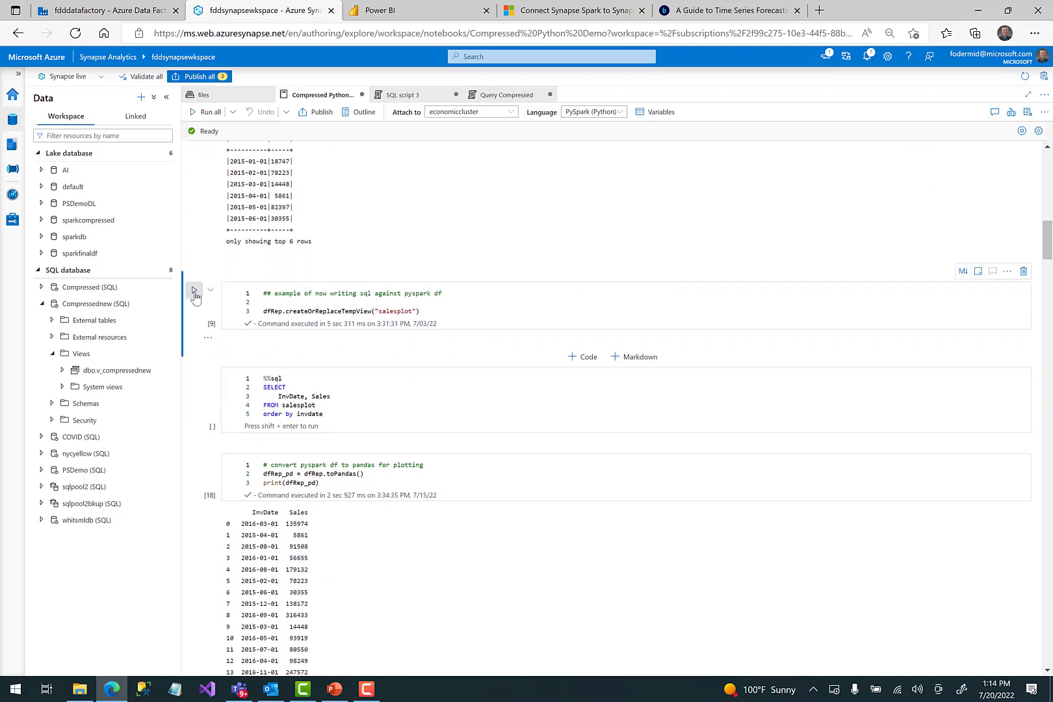
{"action": "left_click", "coordinate": [194, 294]}
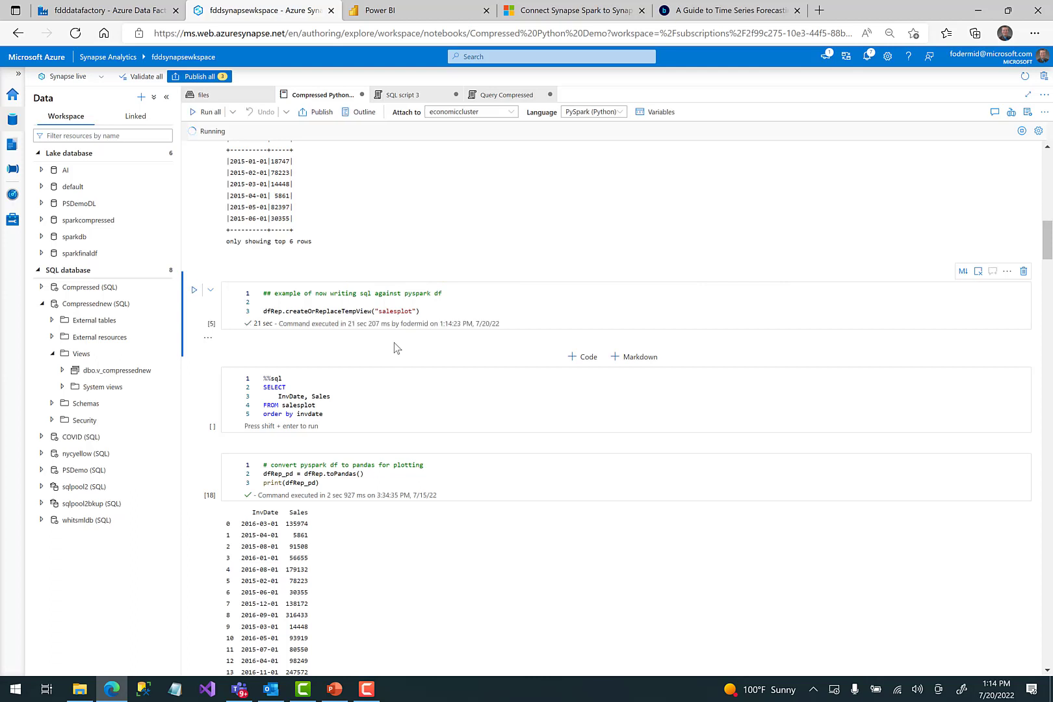
Run the %%sql cell that selects InvDate and Sales from salesplot, ordered by invdate.
{"action": "left_click", "coordinate": [194, 375]}
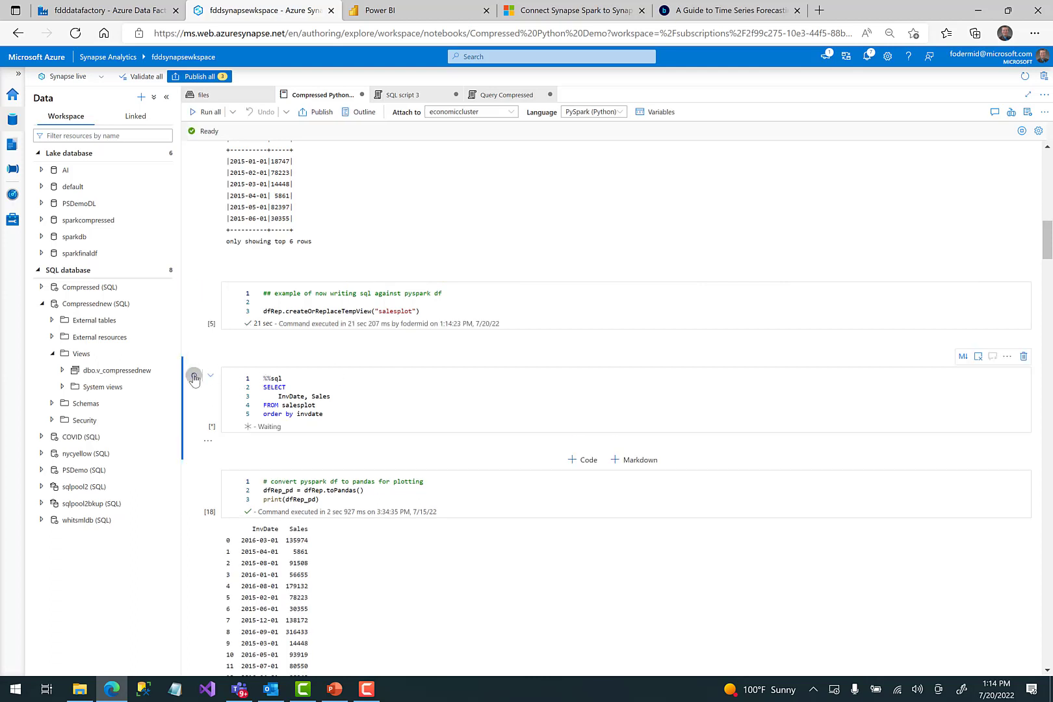
{"action": "double_click", "coordinate": [332, 406]}
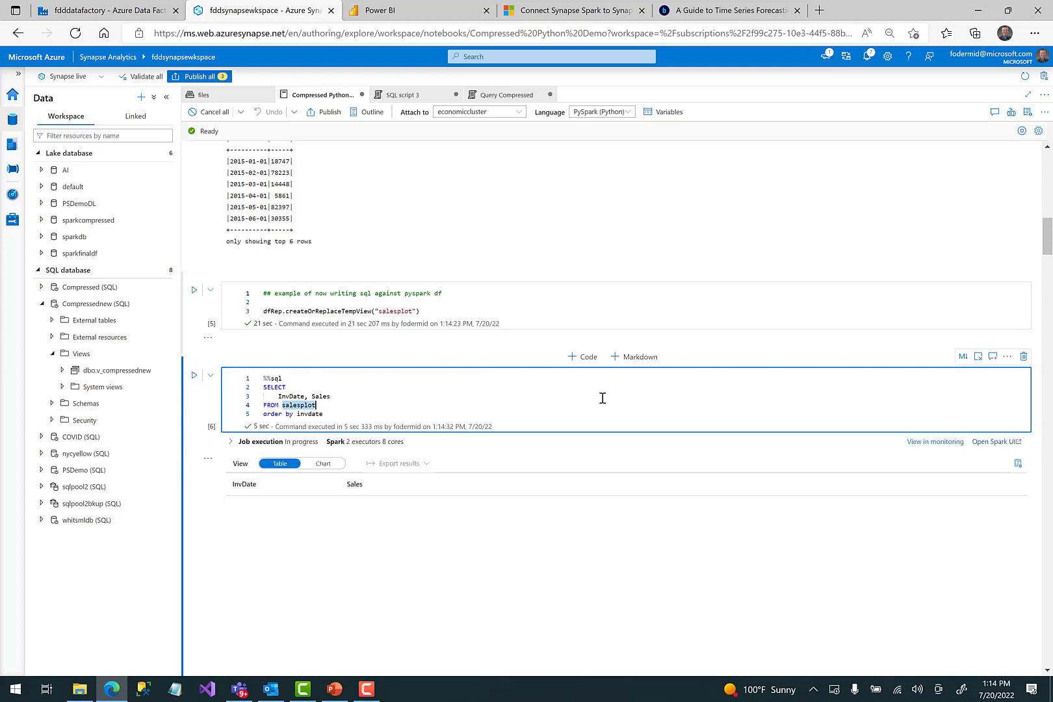
{"action": "scroll", "coordinate": [1047, 257], "scroll_direction": "down", "scroll_amount": 3}
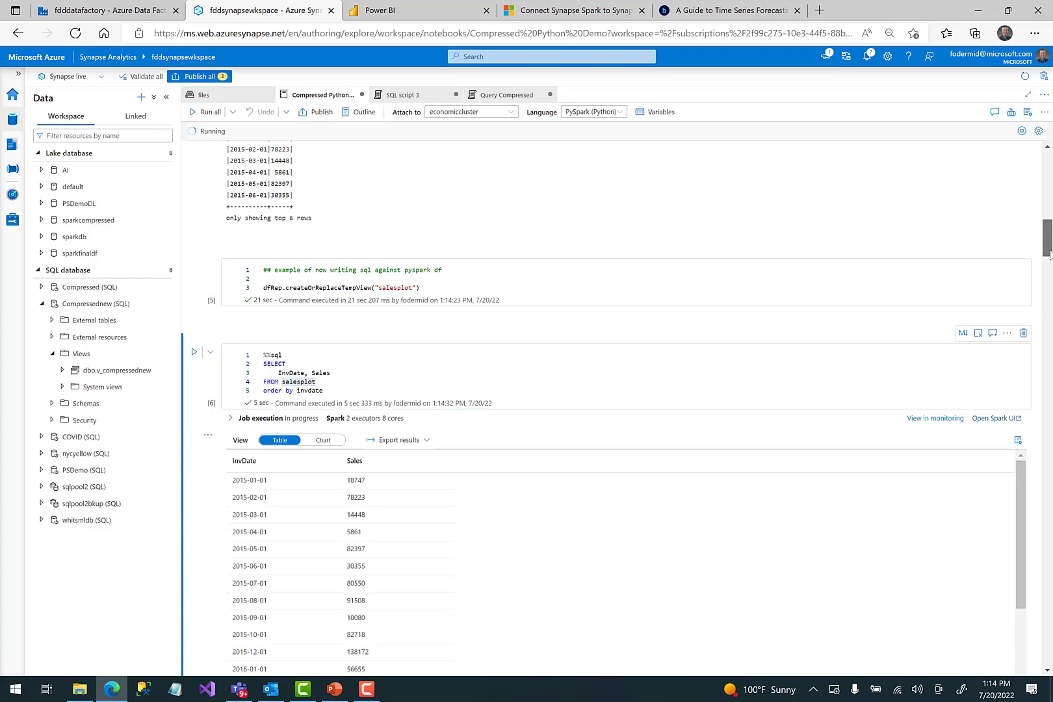
Display the salesplot query results as a chart and change the chart type to Line chart.
{"action": "left_click", "coordinate": [333, 248]}
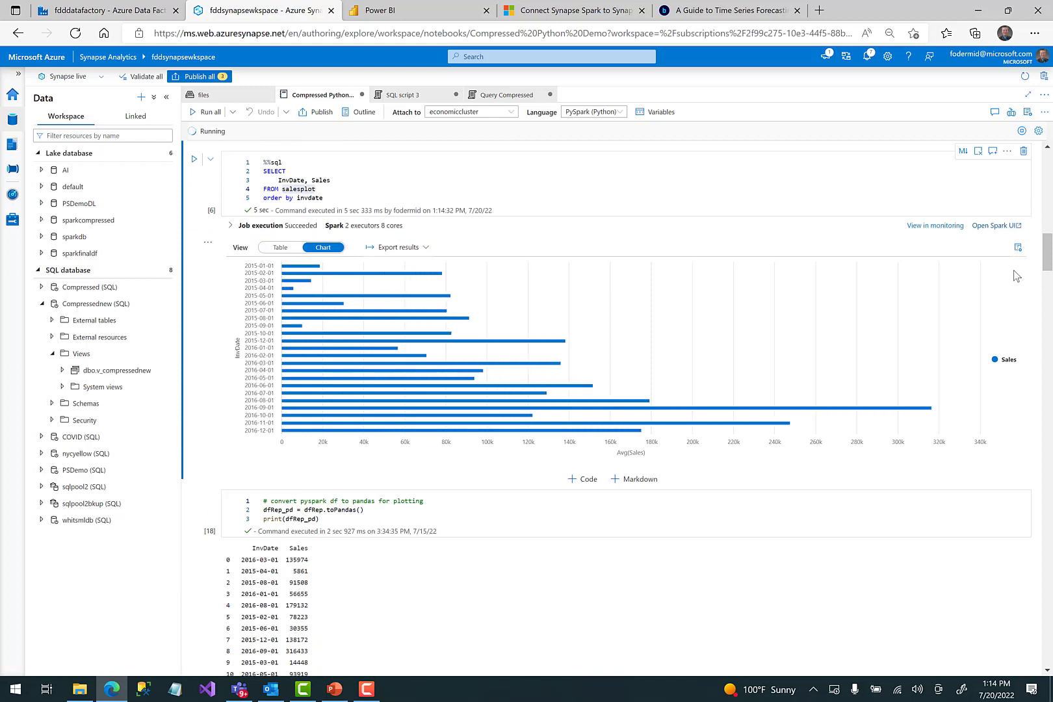
{"action": "left_click", "coordinate": [1018, 249]}
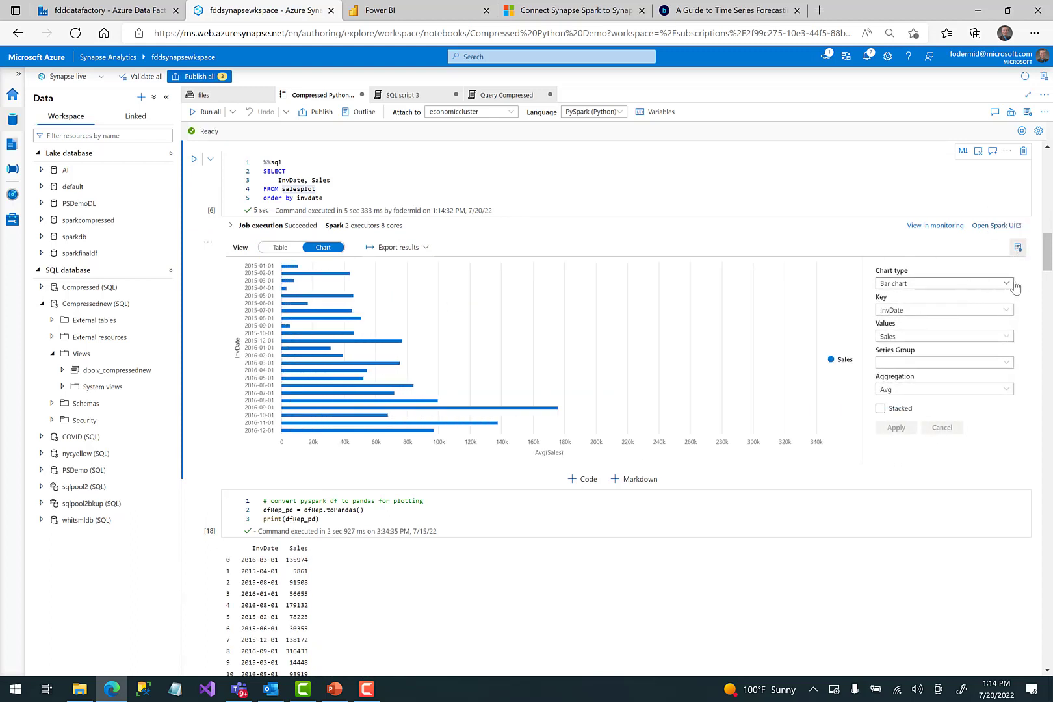
{"action": "left_click", "coordinate": [1007, 288]}
{"action": "left_click", "coordinate": [928, 302]}
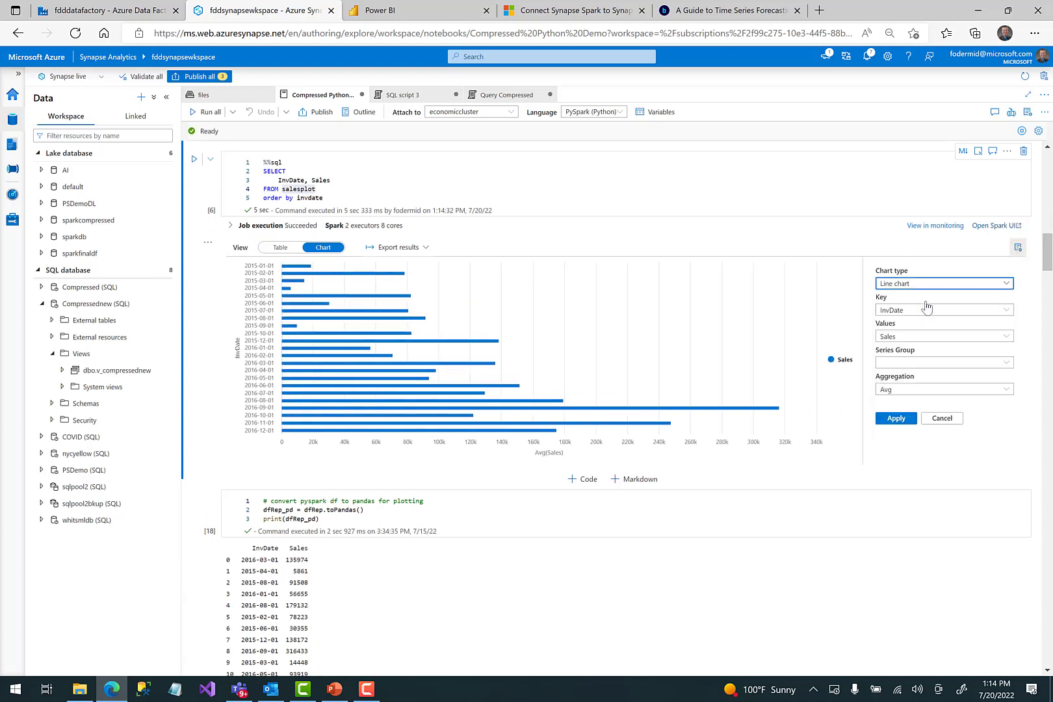
{"action": "left_click", "coordinate": [895, 419]}
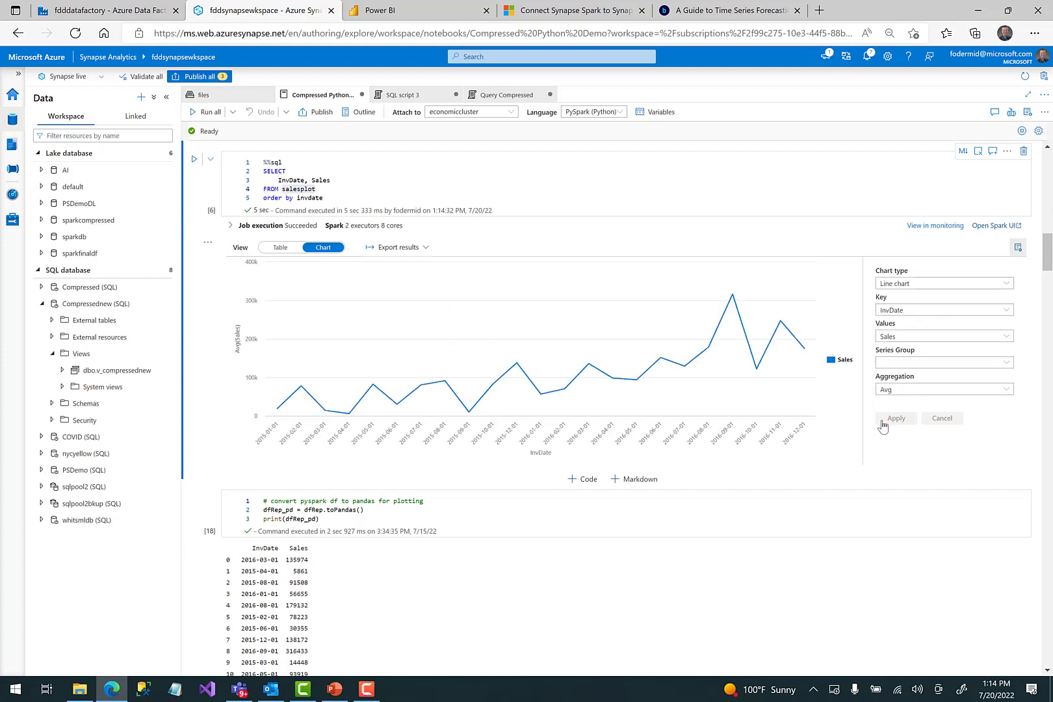
Run the cell that converts dfRep to the pandas DataFrame dfRep_pd and prints it.
{"action": "left_click_drag", "start_coordinate": [1047, 259], "coordinate": [1048, 279]}
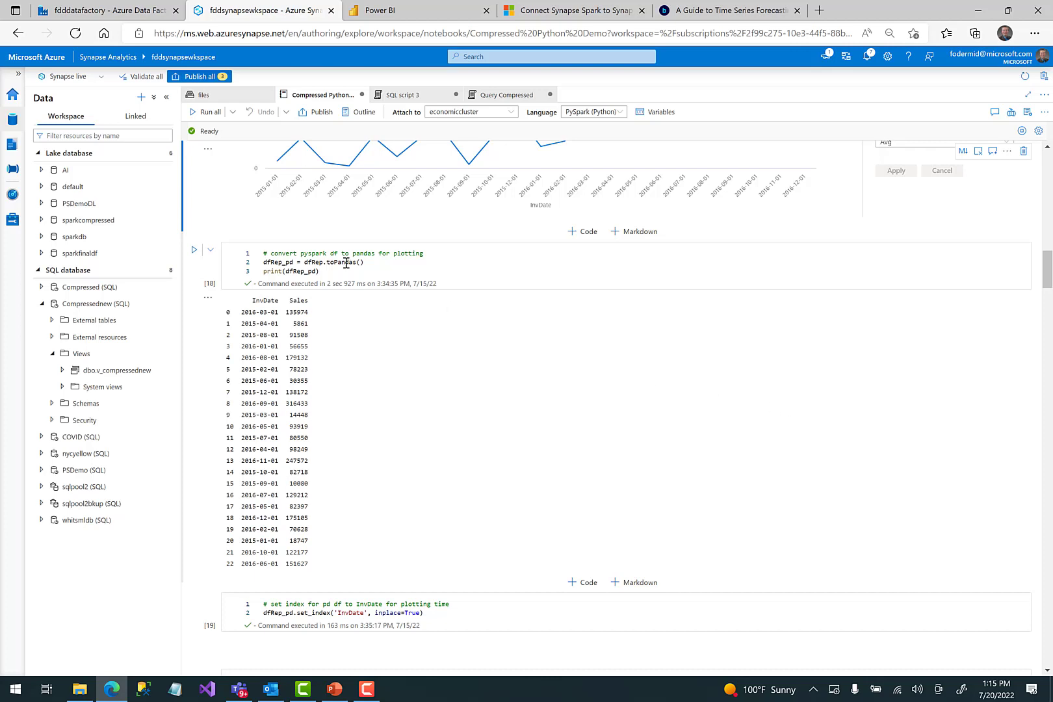
{"action": "left_click", "coordinate": [193, 250]}
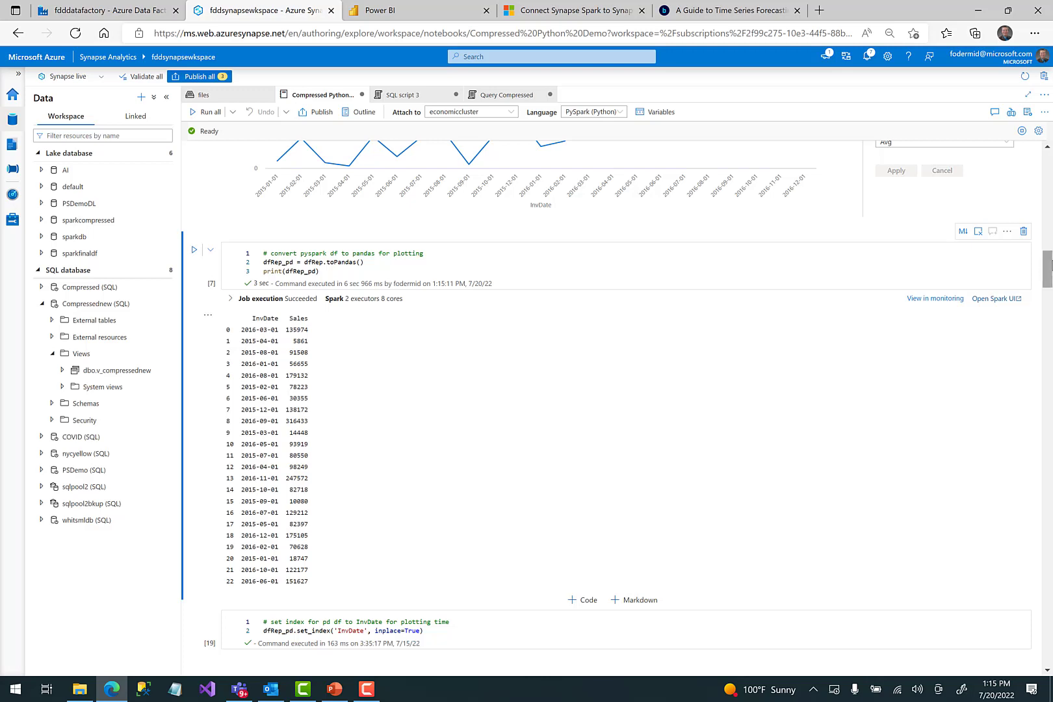
Run the cells that index dfRep_pd by InvDate and plot its Sales over time with matplotlib.
{"action": "scroll", "coordinate": [1049, 276], "scroll_direction": "down", "scroll_amount": 1}
{"action": "scroll", "coordinate": [1049, 276], "scroll_direction": "down", "scroll_amount": 4}
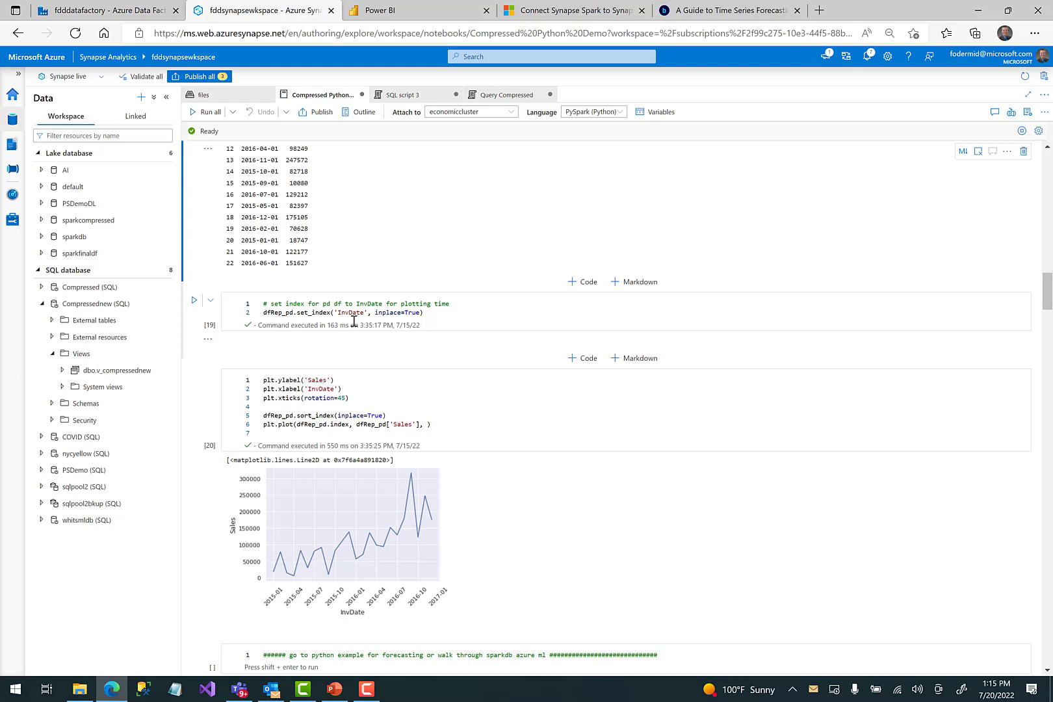
{"action": "left_click", "coordinate": [194, 301]}
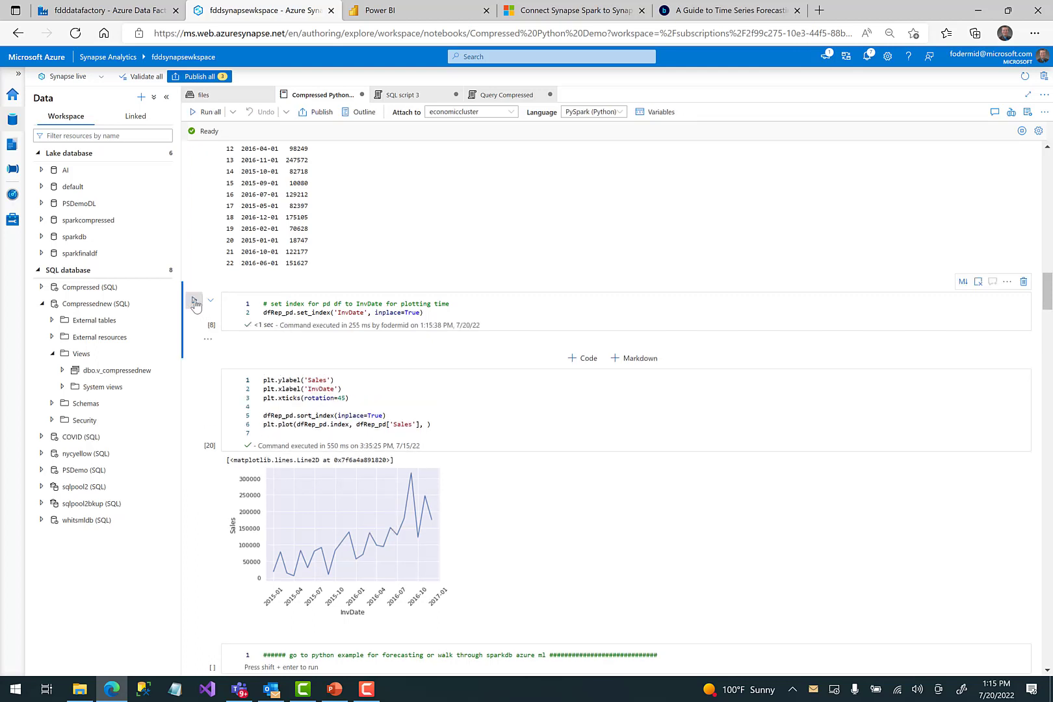
{"action": "left_click", "coordinate": [194, 377]}
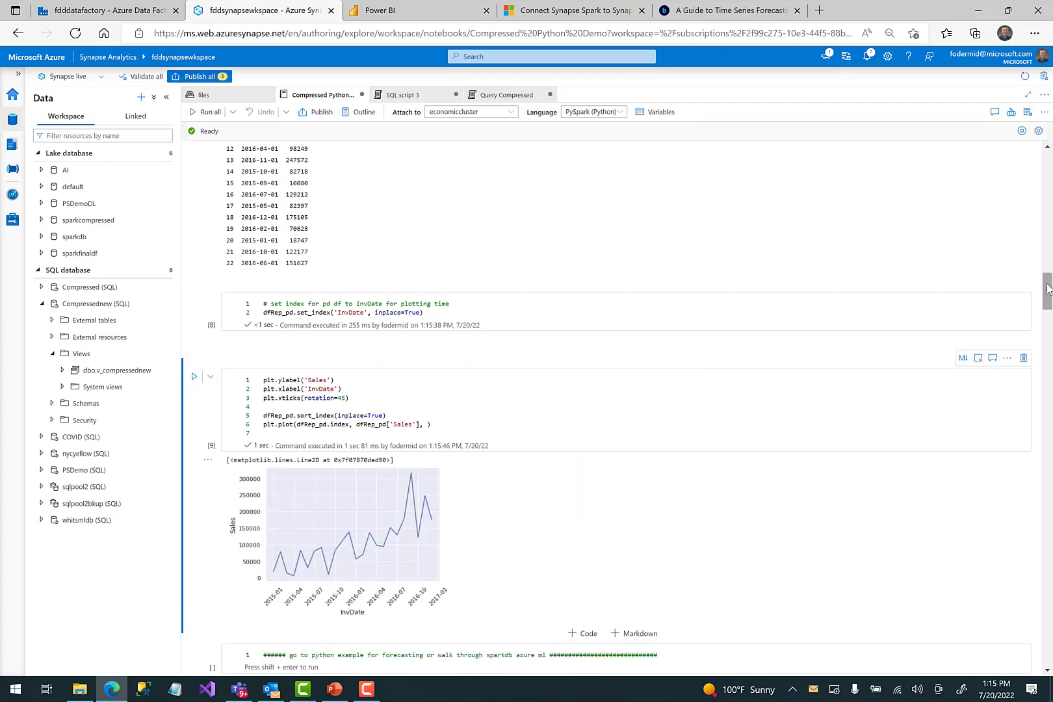
Run the cells that split dfRep_pd into train and test sets and plot them in black and red.
{"action": "scroll", "coordinate": [714, 286], "scroll_direction": "down", "scroll_amount": 5}
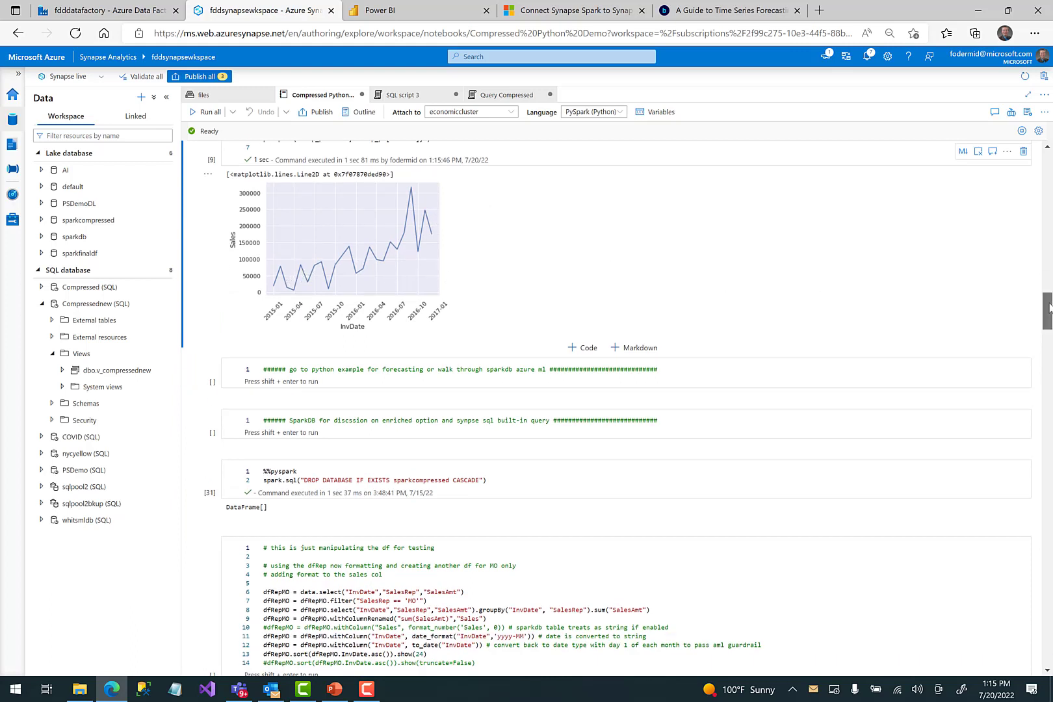
{"action": "left_click_drag", "start_coordinate": [1047, 307], "coordinate": [1047, 360]}
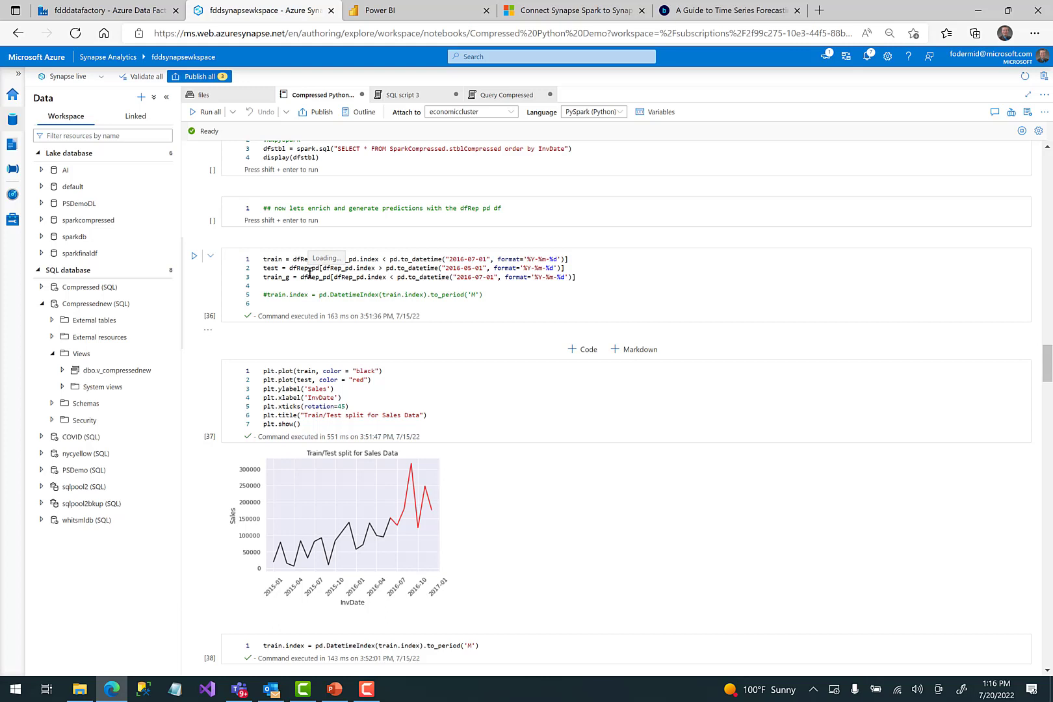
{"action": "left_click", "coordinate": [193, 257]}
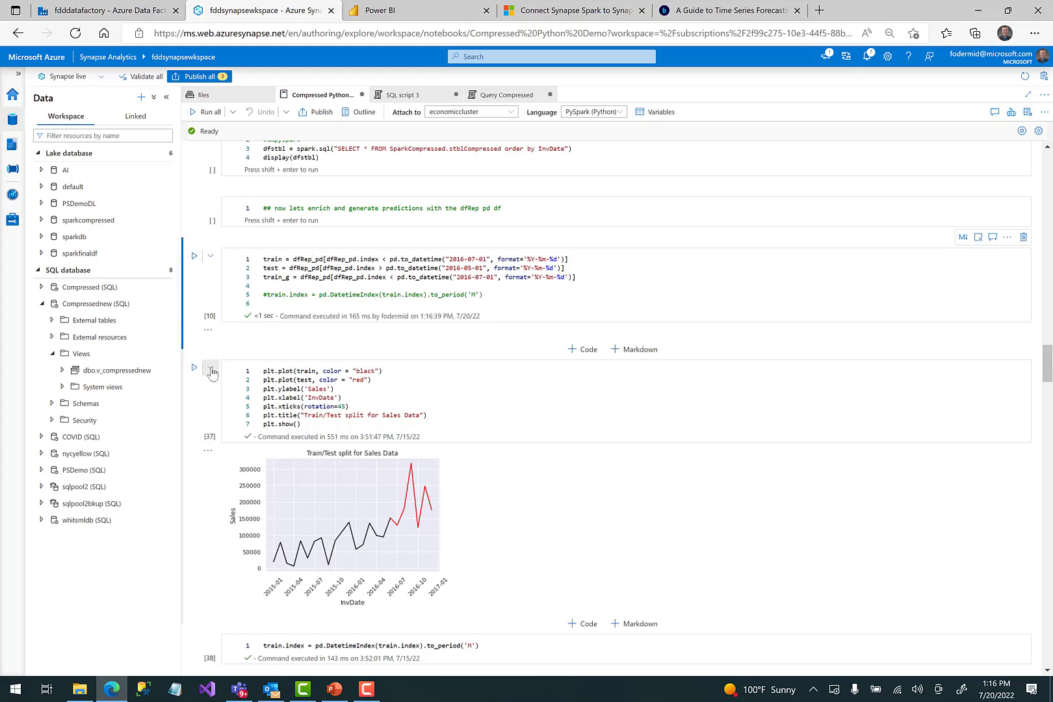
{"action": "left_click", "coordinate": [193, 367]}
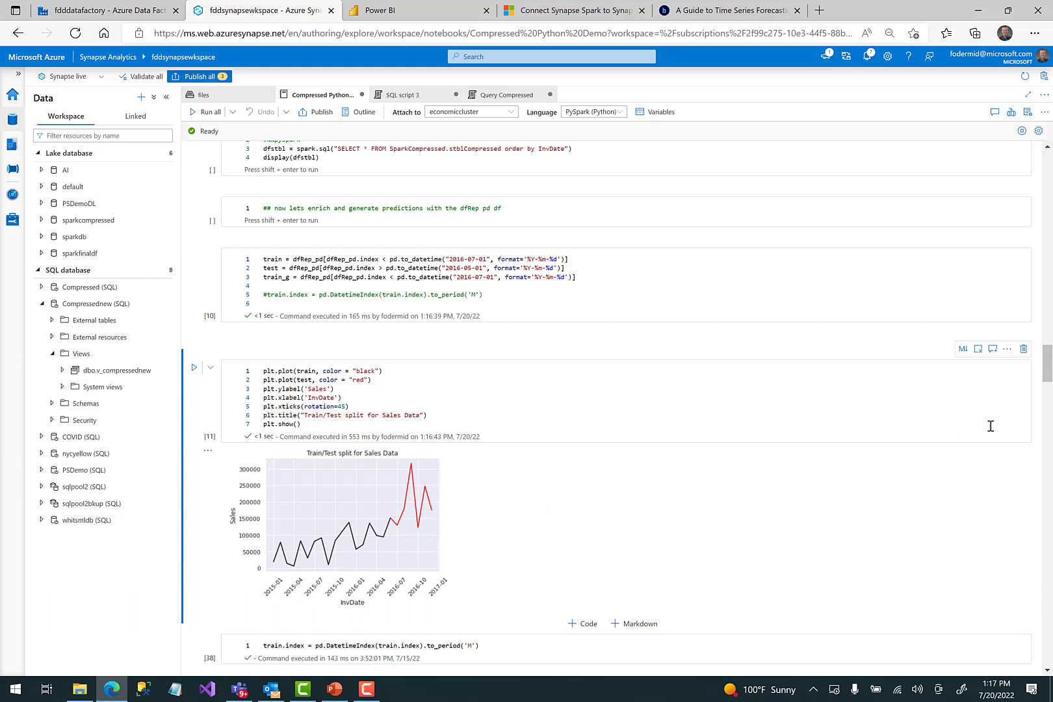
Run the cell that converts the train set's index to monthly periods.
{"action": "left_click_drag", "start_coordinate": [1047, 376], "coordinate": [1048, 380]}
{"action": "scroll", "coordinate": [640, 340], "scroll_direction": "down", "scroll_amount": 5}
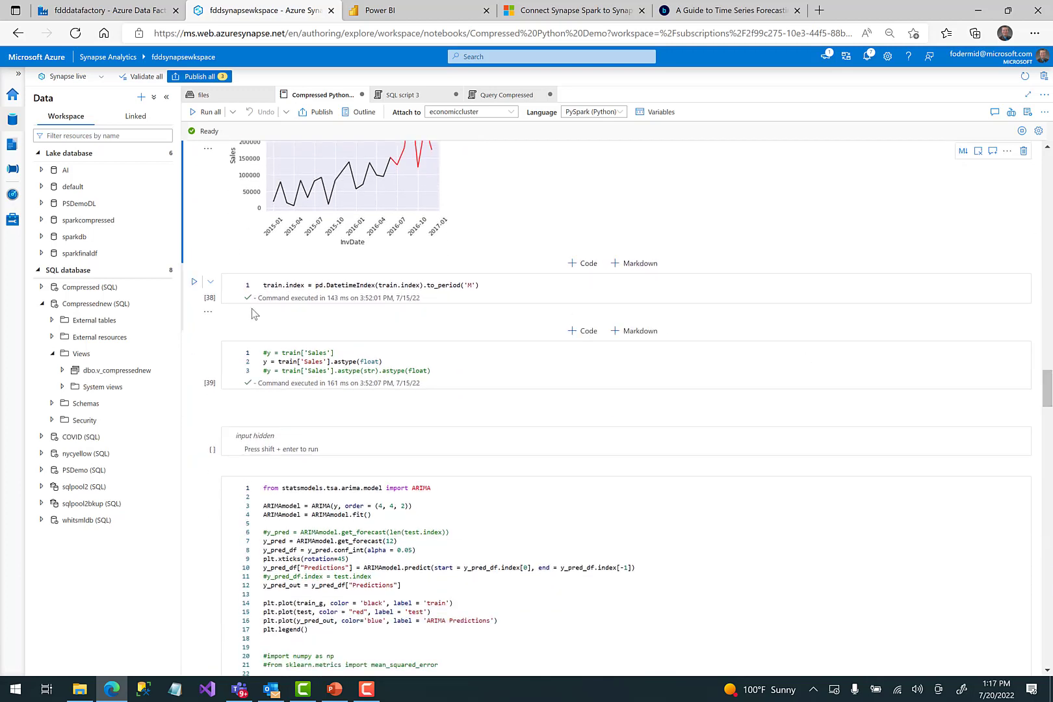
{"action": "left_click", "coordinate": [193, 283]}
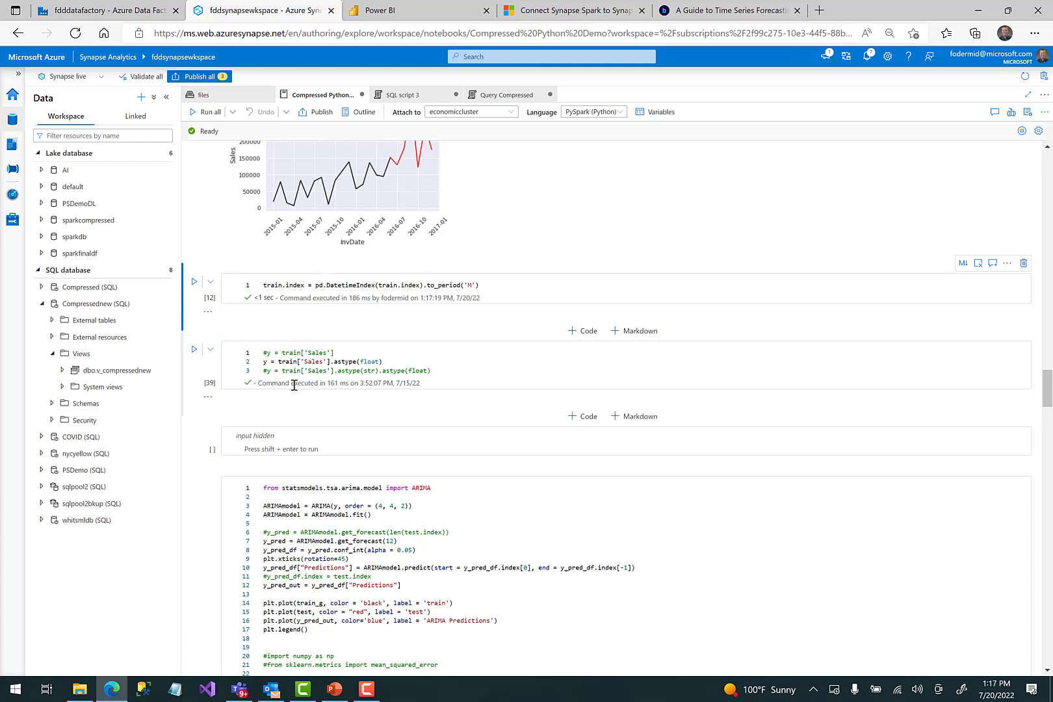
Run the cell that casts the train set's Sales to float as y.
{"action": "left_click", "coordinate": [194, 351]}
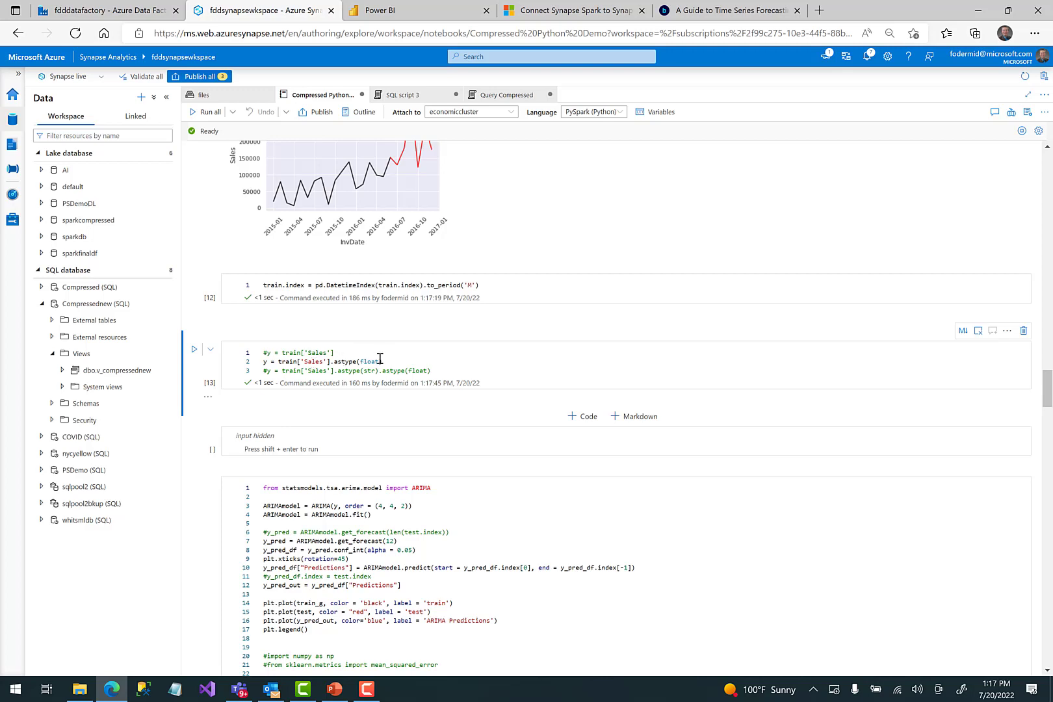
Change the ARIMA order to (2, 1, 2) and run the forecast cell.
{"action": "left_click_drag", "start_coordinate": [1048, 393], "coordinate": [1048, 398]}
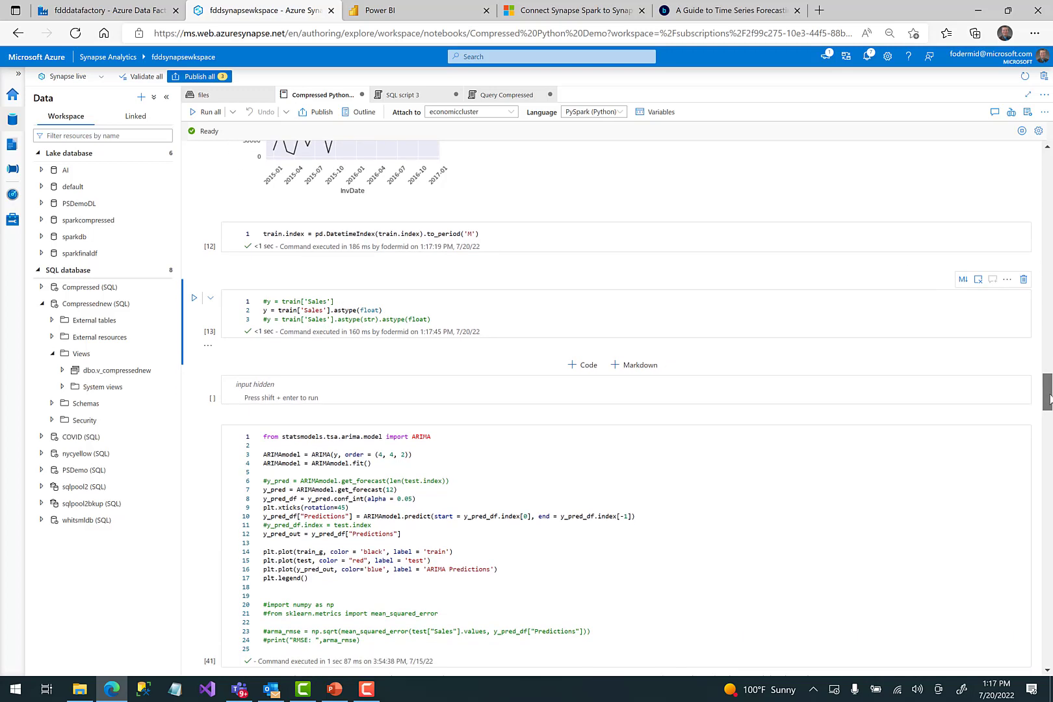
{"action": "scroll", "coordinate": [1048, 398], "scroll_direction": "down", "scroll_amount": 4}
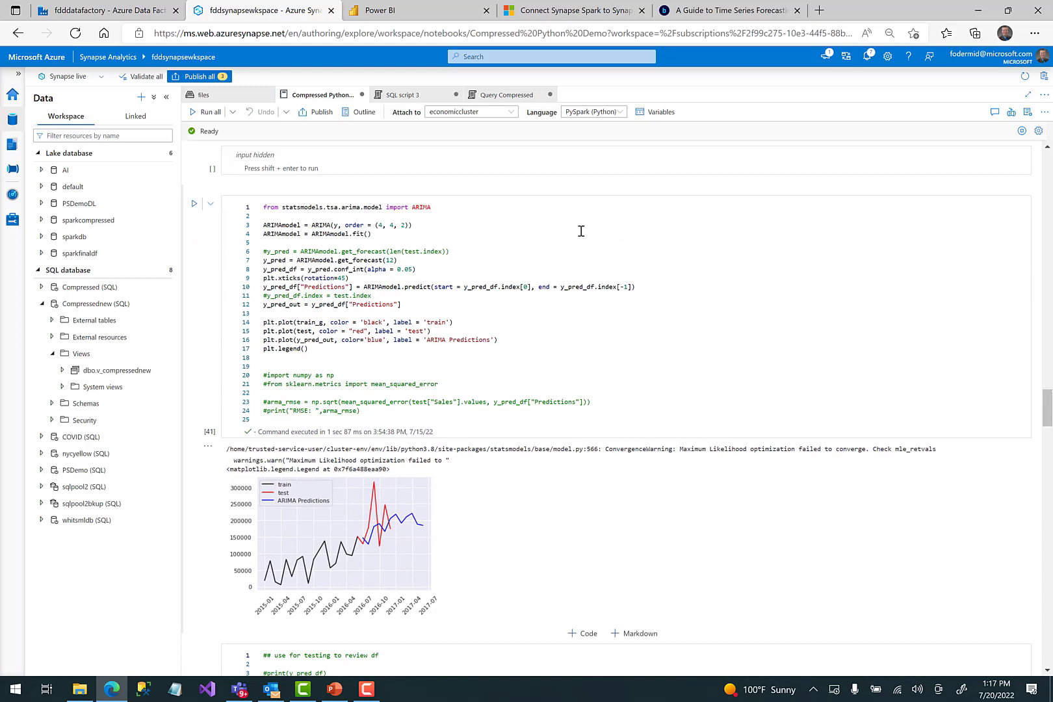
{"action": "left_click", "coordinate": [415, 273]}
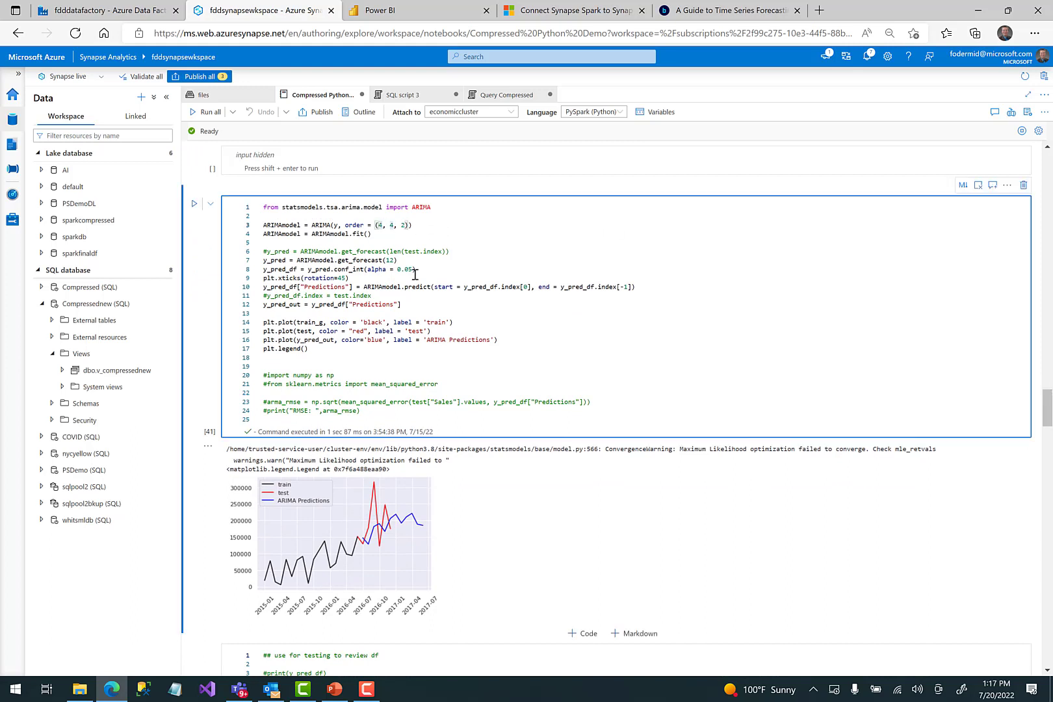
{"action": "key", "text": "Delete"}
{"action": "type", "text": "2"}
{"action": "key", "text": "Right"}
{"action": "key", "text": "Right"}
{"action": "key", "text": "Delete"}
{"action": "type", "text": "1"}
{"action": "left_click_drag", "start_coordinate": [409, 261], "coordinate": [260, 262]}
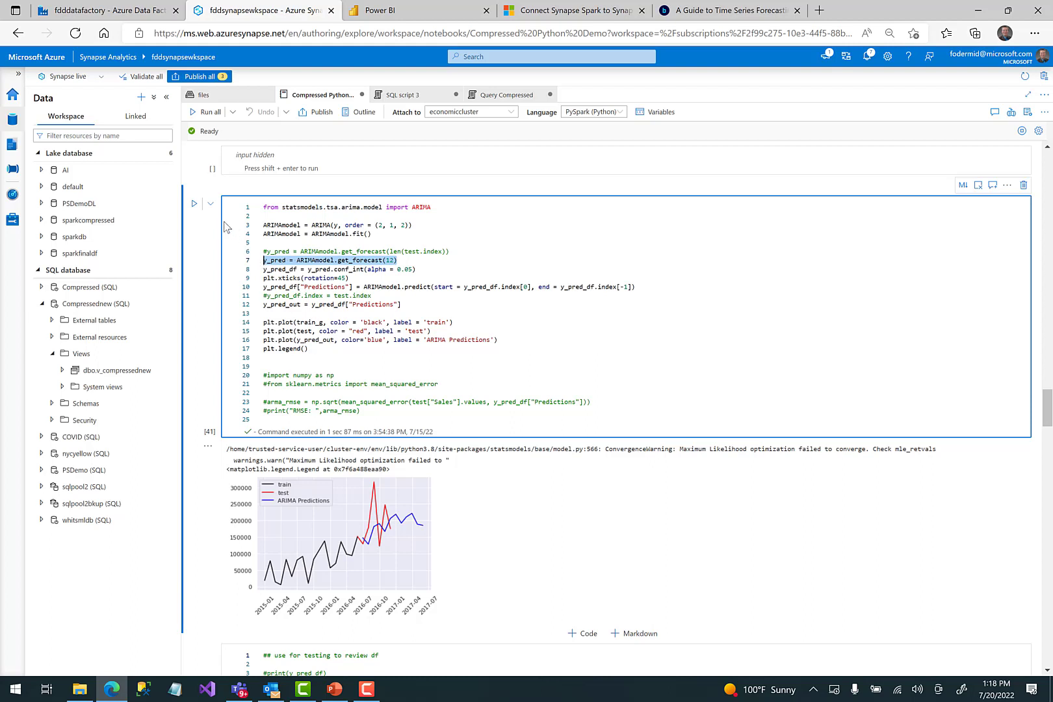
{"action": "left_click", "coordinate": [194, 204]}
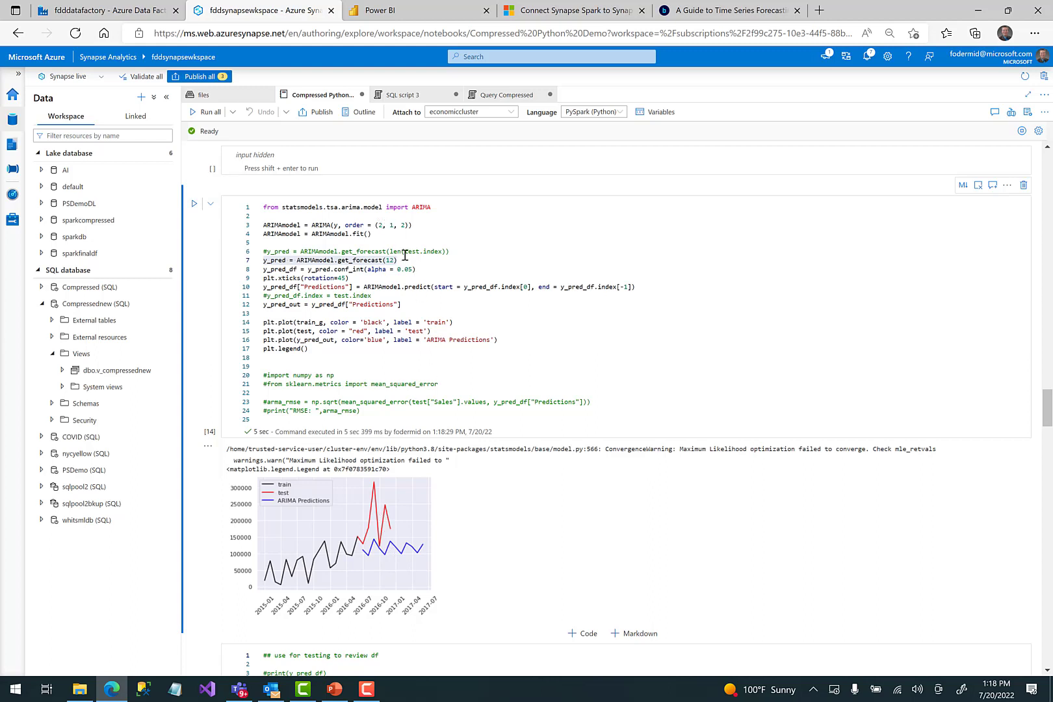
Change the ARIMA order to (2, 2, 2) and run the forecast cell again.
{"action": "left_click", "coordinate": [405, 255]}
{"action": "key", "text": "Up"}
{"action": "key", "text": "Up"}
{"action": "key", "text": "Up"}
{"action": "key", "text": "Left"}
{"action": "key", "text": "Left"}
{"action": "key", "text": "Left"}
{"action": "key", "text": "BackSpace"}
{"action": "type", "text": "2"}
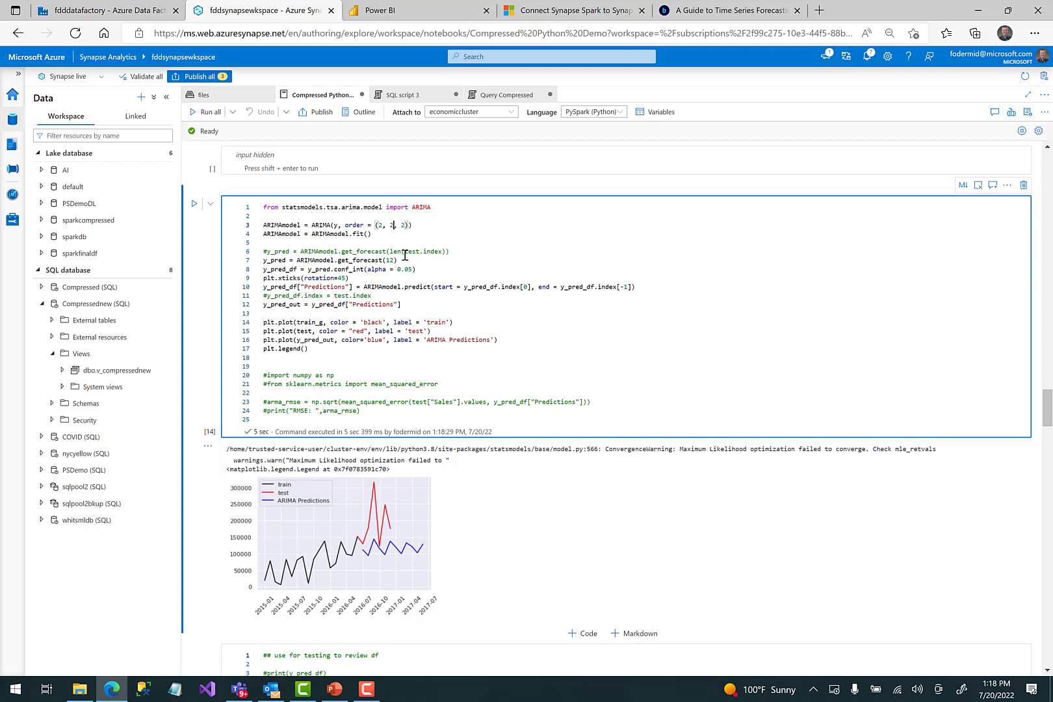
{"action": "left_click", "coordinate": [193, 204]}
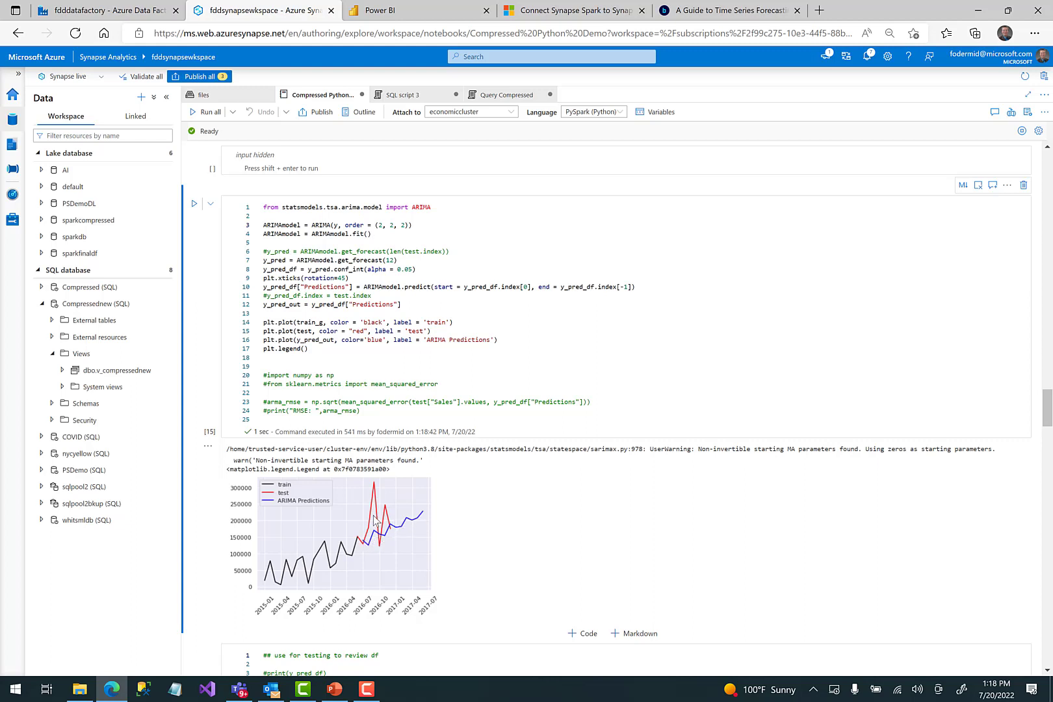
Set the ARIMA order to (4, 4, 2) and rerun the forecast cell.
{"action": "left_click", "coordinate": [382, 226]}
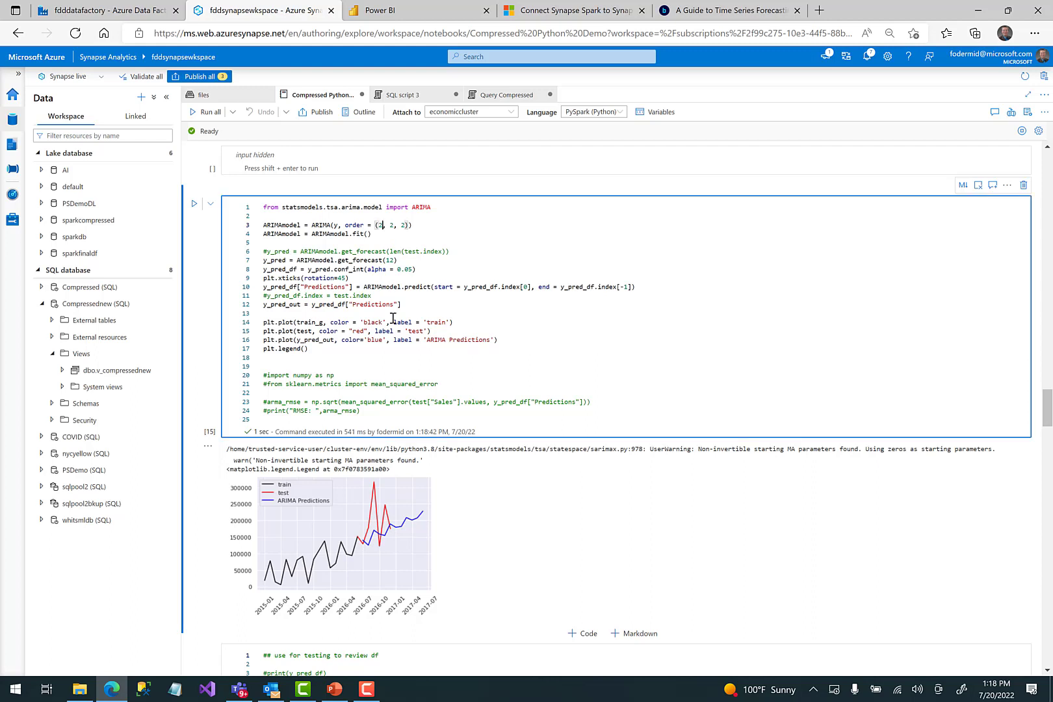
{"action": "key", "text": "BackSpace"}
{"action": "type", "text": "4, 4"}
{"action": "left_click", "coordinate": [194, 205]}
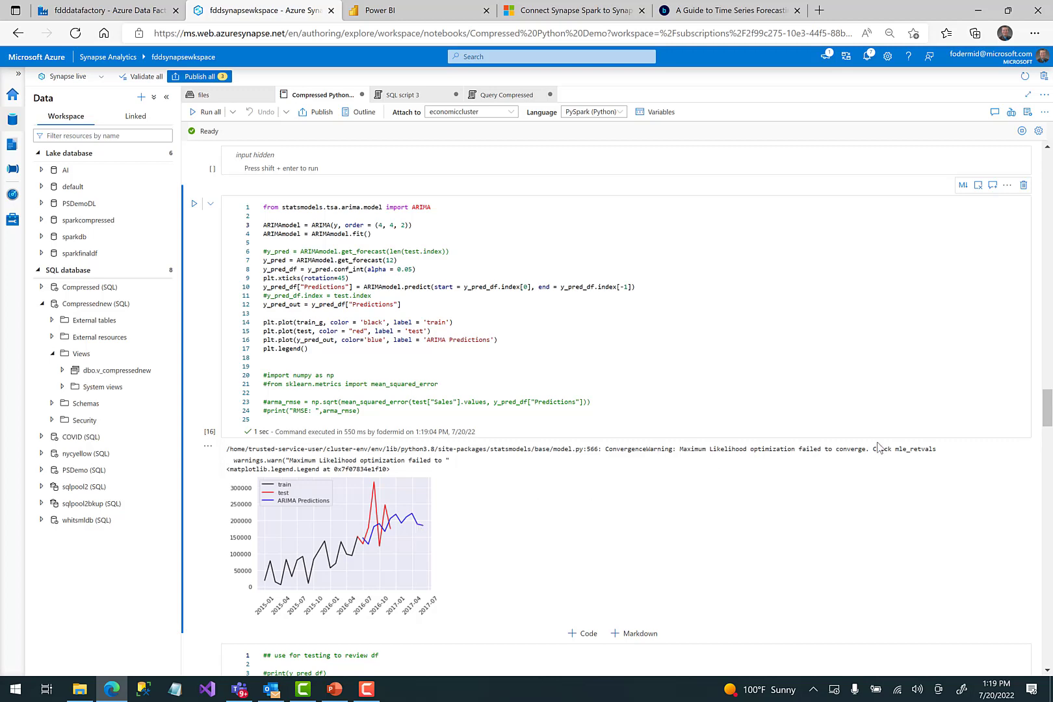
Run the cells that preview y_pred_df with head(2) and copy its rows after 2016-12 into y_pred_df_spark.
{"action": "left_click_drag", "start_coordinate": [1047, 409], "coordinate": [1048, 441]}
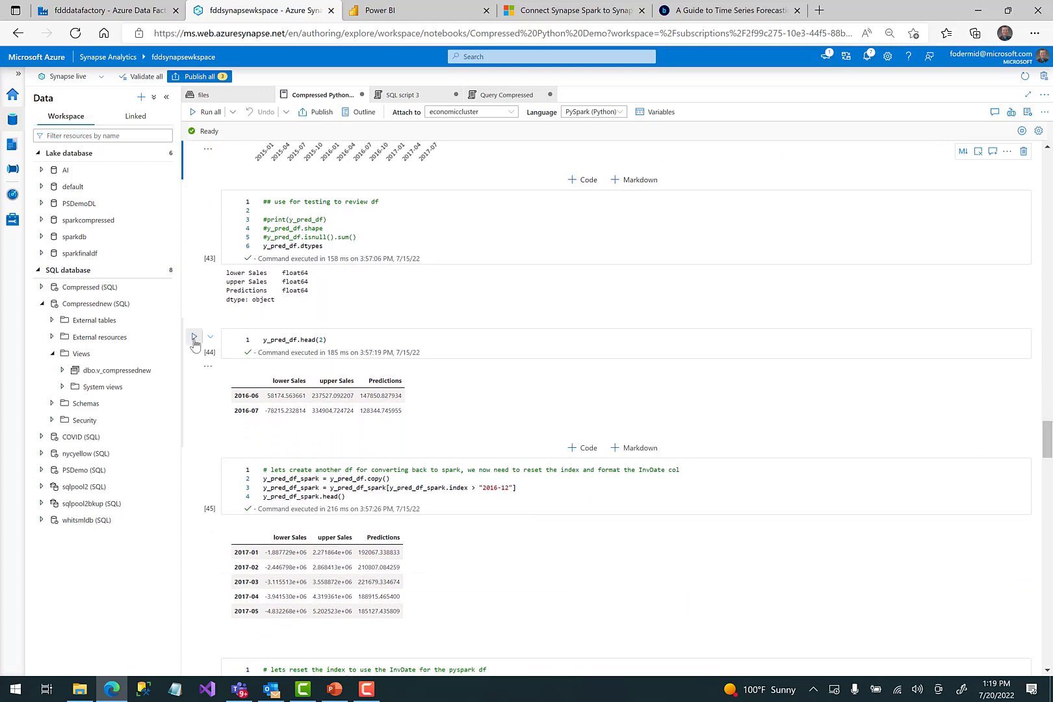
{"action": "left_click", "coordinate": [194, 337]}
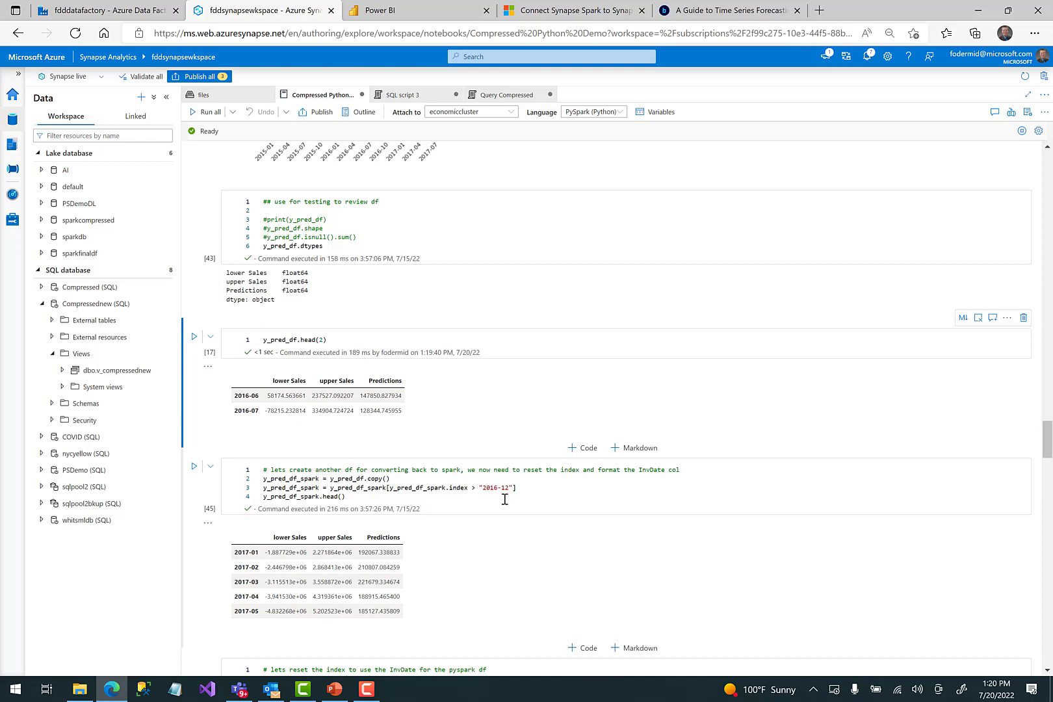
{"action": "left_click", "coordinate": [193, 466]}
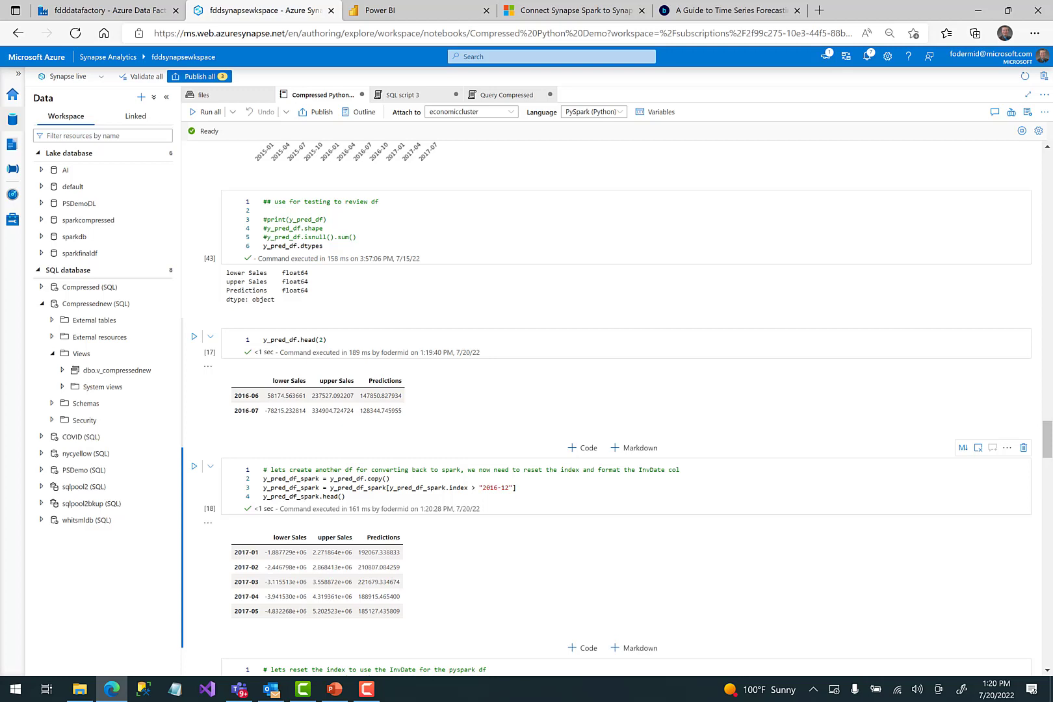
Run the cells that reset y_pred_df_spark's index and turn it into a string column named InvDate.
{"action": "left_click_drag", "start_coordinate": [1047, 436], "coordinate": [1047, 455]}
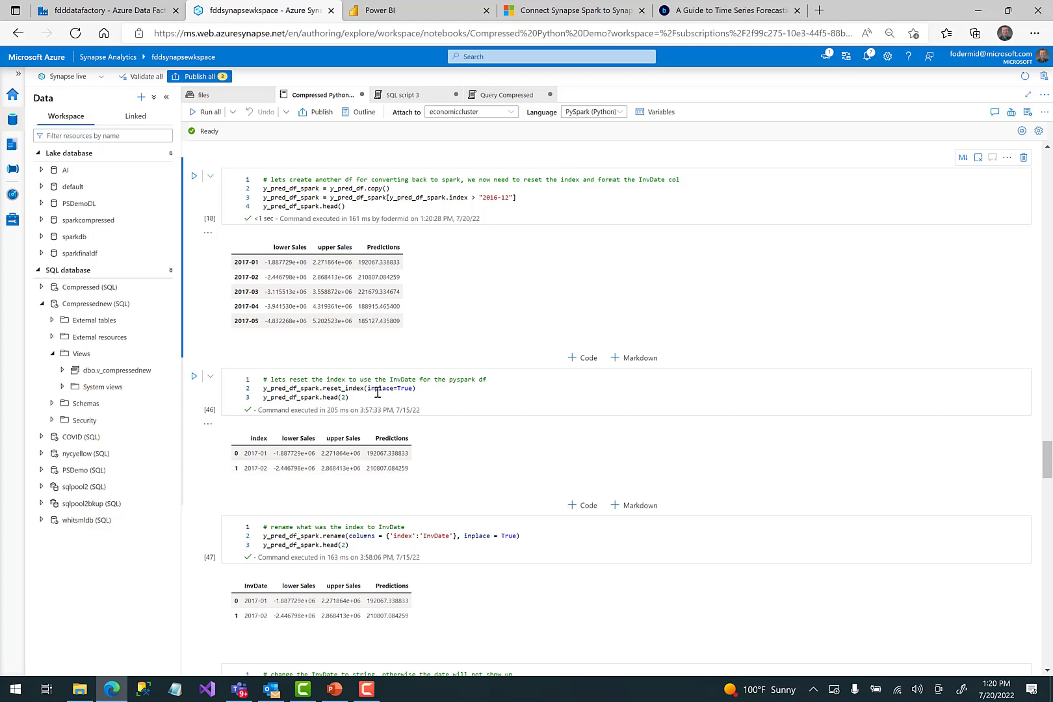
{"action": "left_click", "coordinate": [193, 377]}
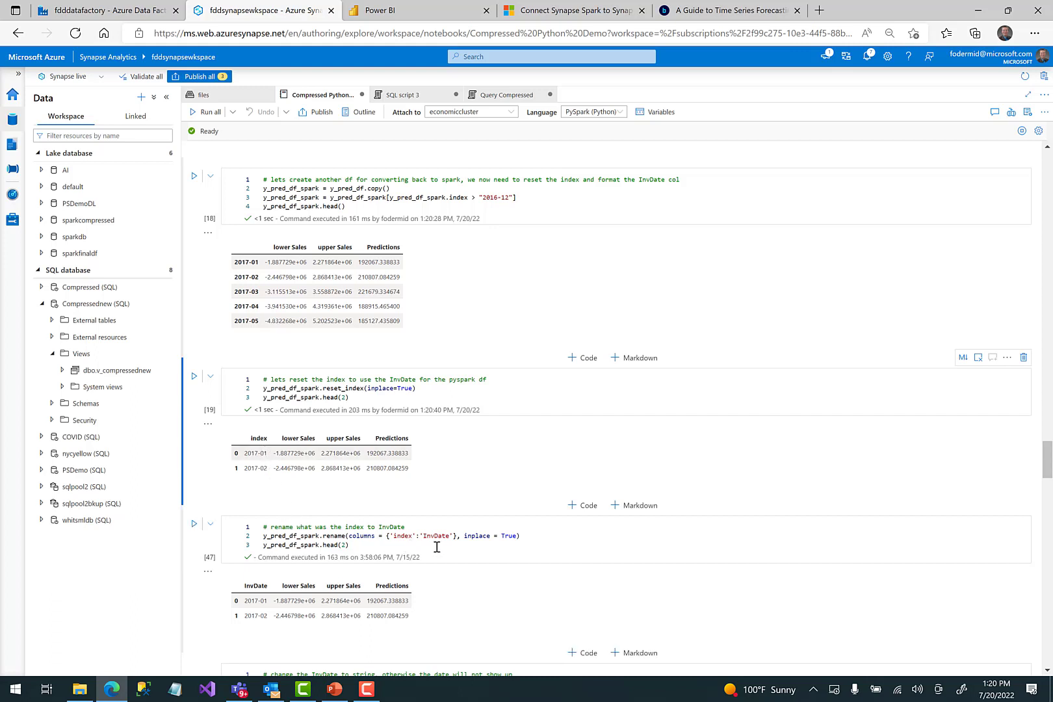
{"action": "left_click", "coordinate": [194, 523]}
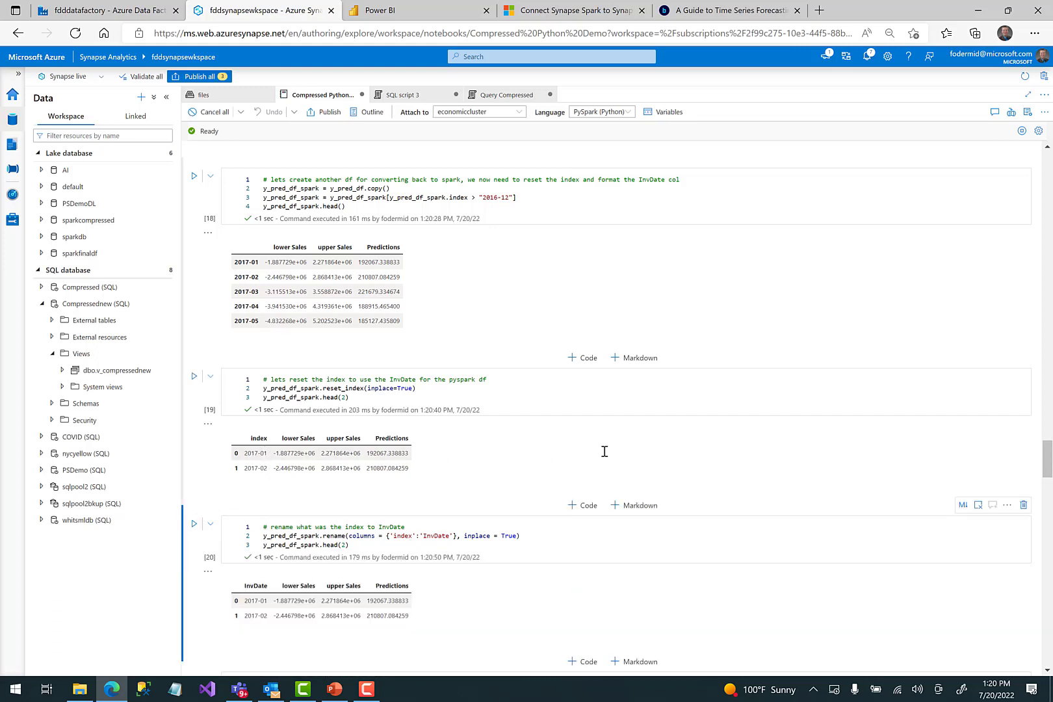
{"action": "scroll", "coordinate": [1048, 455], "scroll_direction": "down", "scroll_amount": 4}
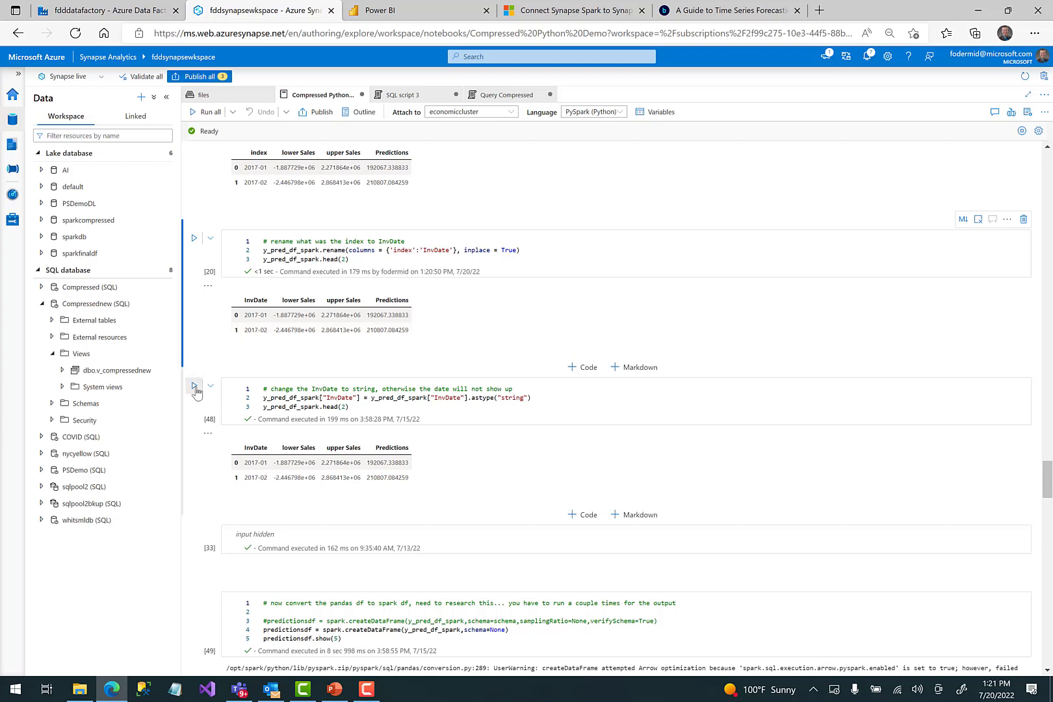
{"action": "left_click", "coordinate": [193, 386]}
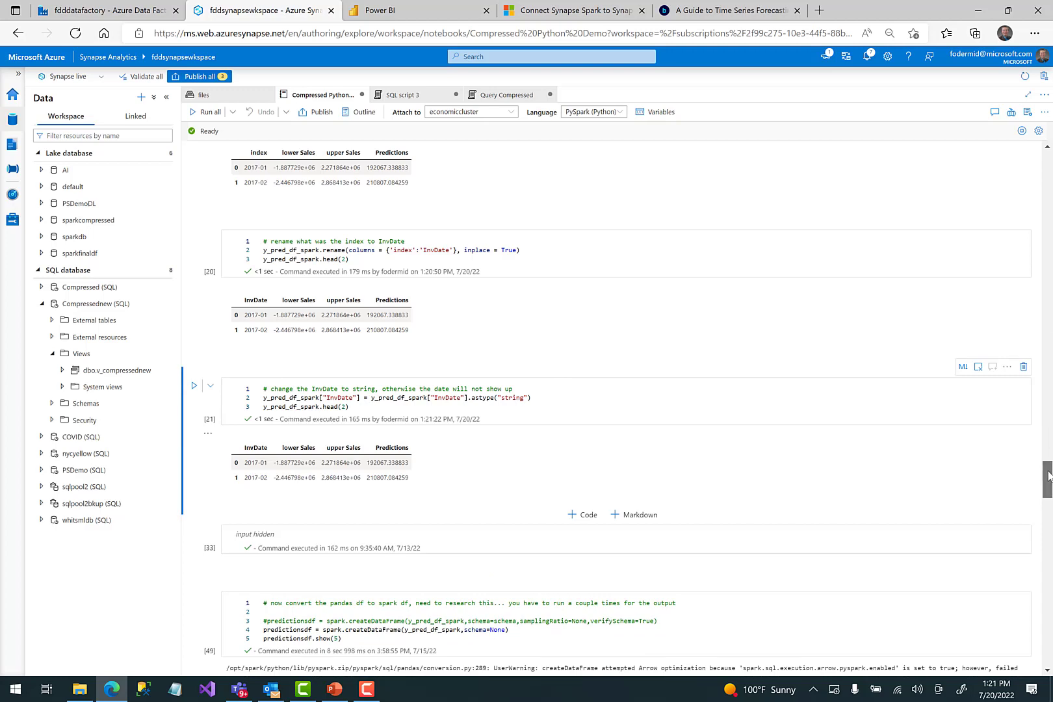
Reveal the hidden testing cell that defines the schema, then hide its input again.
{"action": "scroll", "coordinate": [1048, 488], "scroll_direction": "down", "scroll_amount": 3}
{"action": "scroll", "coordinate": [1048, 489], "scroll_direction": "down", "scroll_amount": 2}
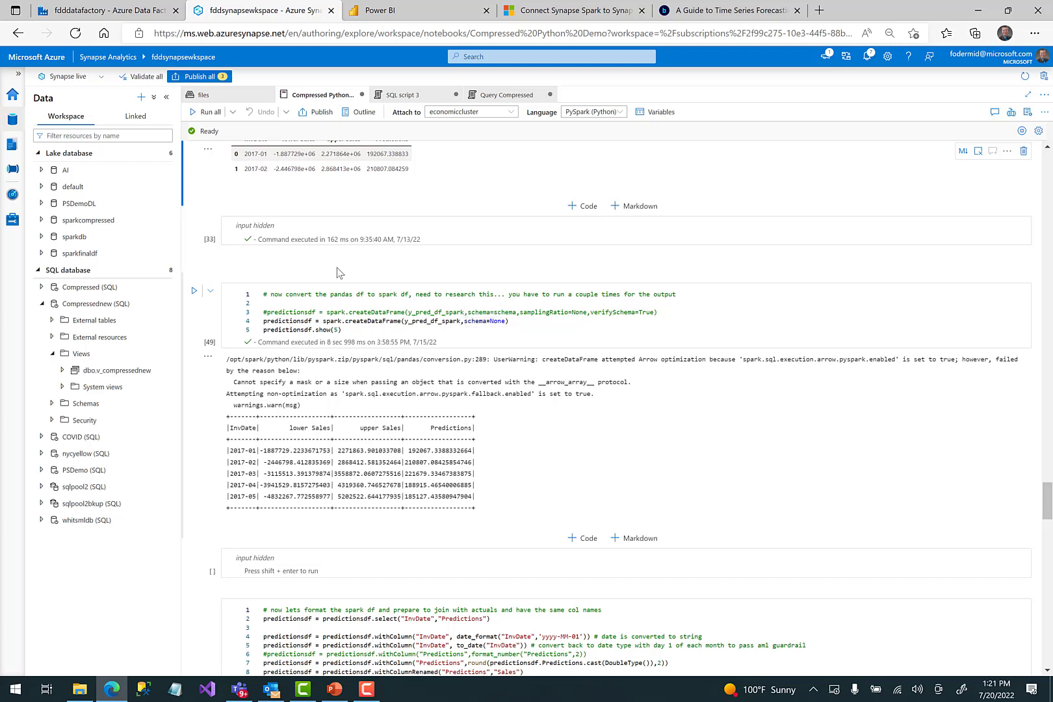
{"action": "left_click", "coordinate": [259, 227]}
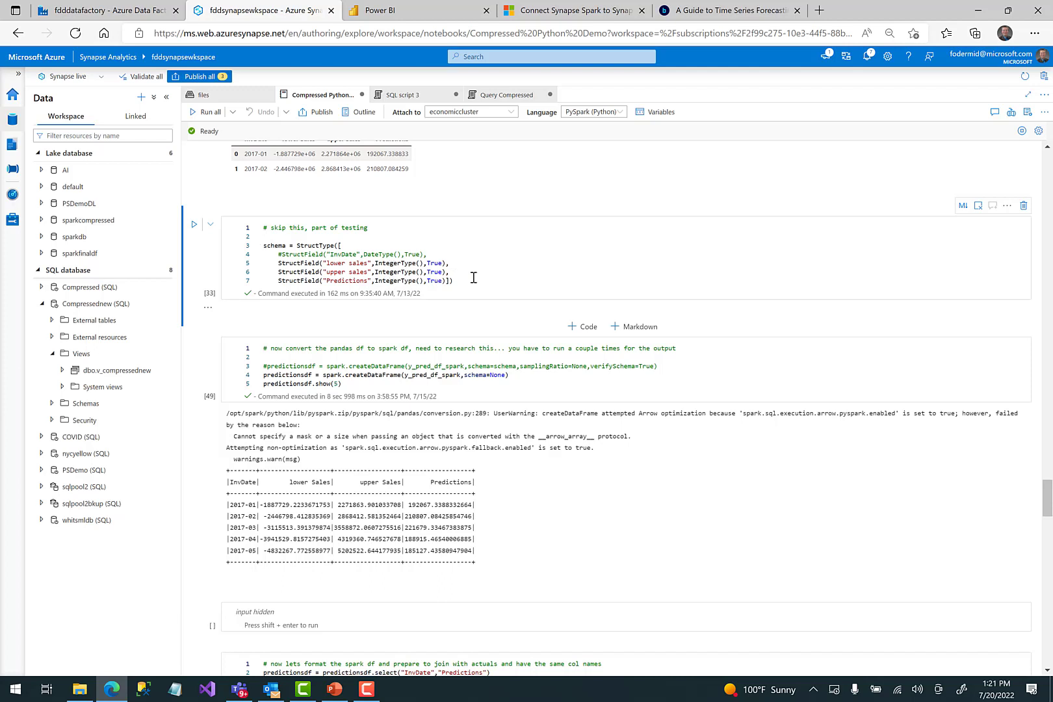
{"action": "left_click", "coordinate": [1007, 205]}
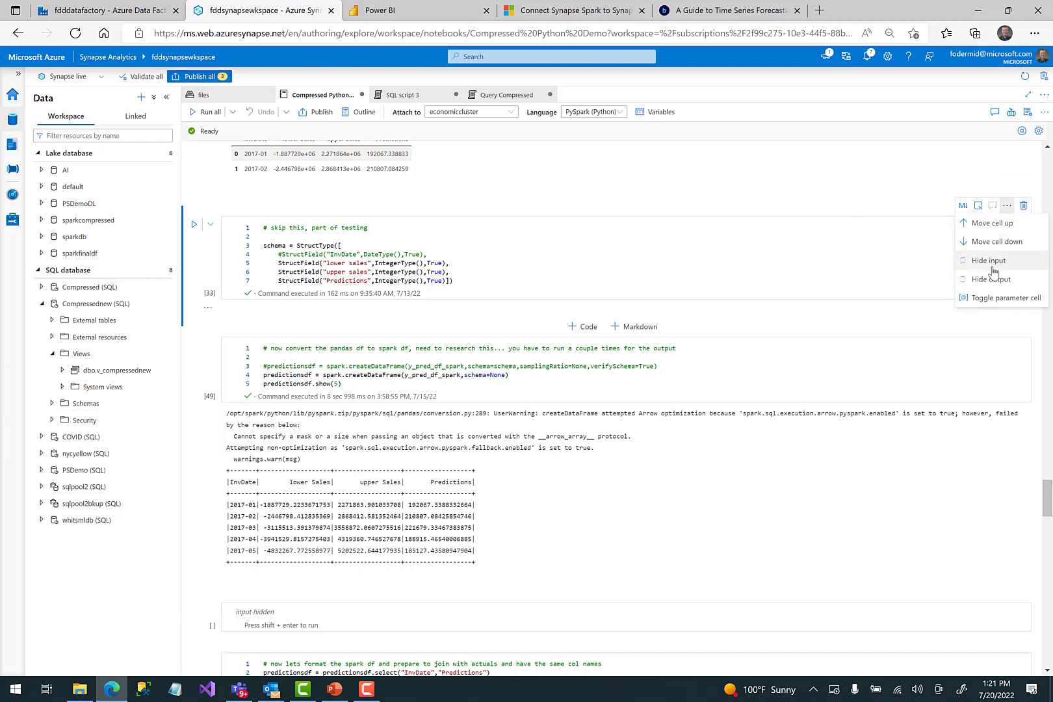
{"action": "left_click", "coordinate": [991, 265]}
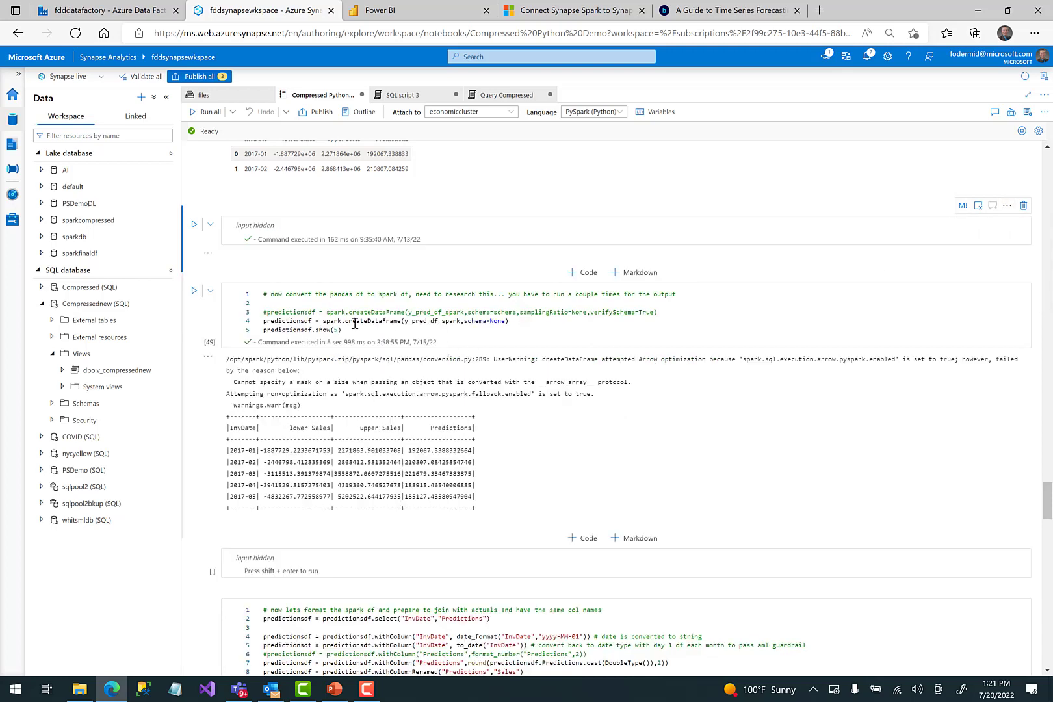
Run the cells that convert y_pred_df_spark to the Spark DataFrame predictionsdf and format its InvDate and Sales columns.
{"action": "left_click", "coordinate": [195, 293]}
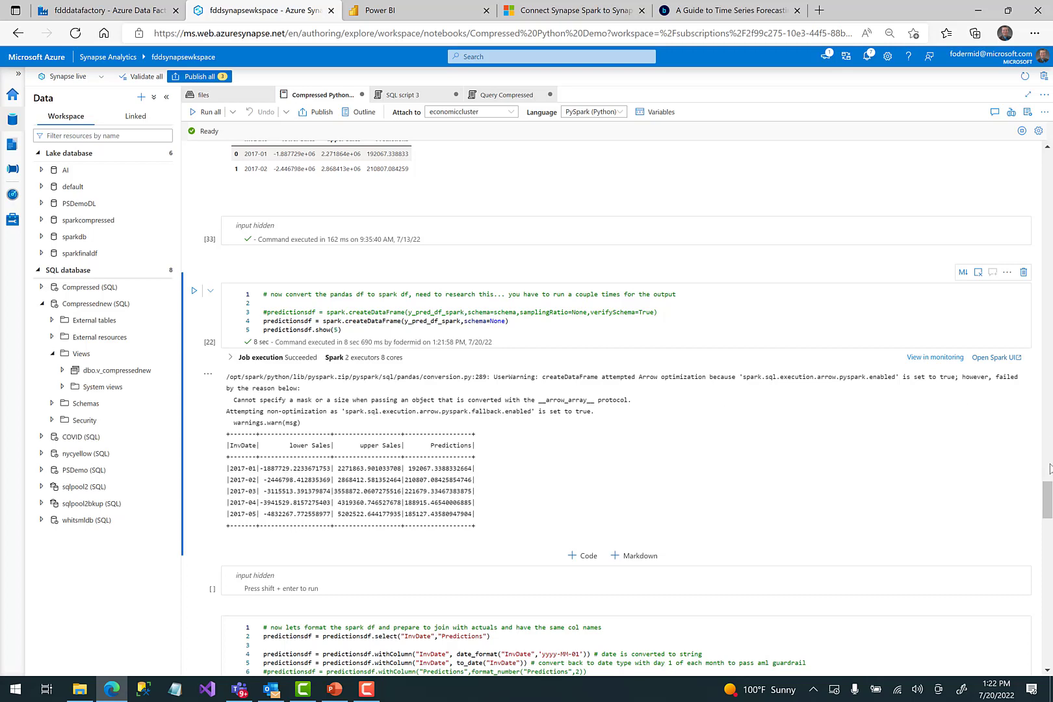
{"action": "left_click_drag", "start_coordinate": [1048, 507], "coordinate": [1047, 527]}
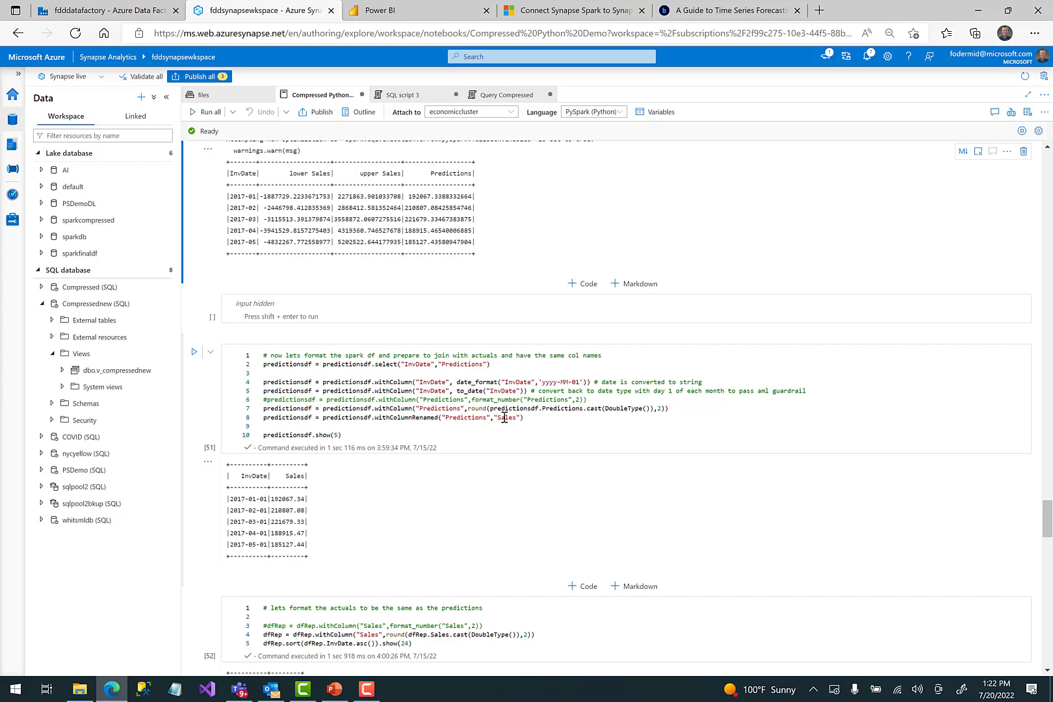
{"action": "left_click", "coordinate": [194, 352]}
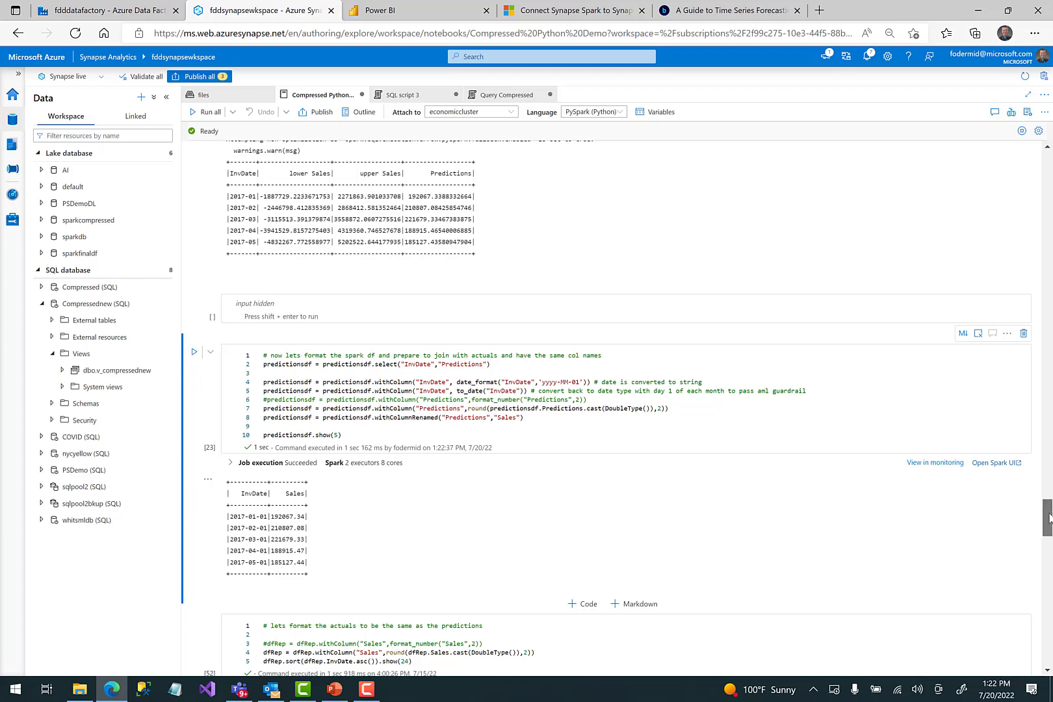
Run the cells that round dfRep's Sales to two decimals and union it with predictionsdf into finaldf.
{"action": "left_click_drag", "start_coordinate": [1047, 517], "coordinate": [1047, 540]}
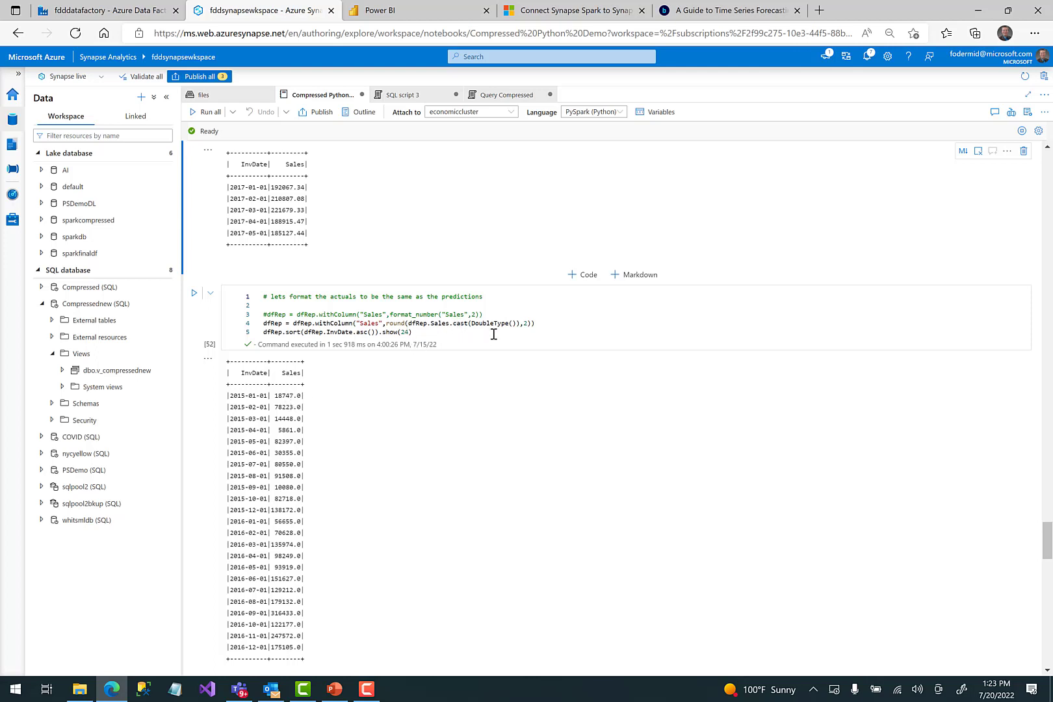
{"action": "left_click", "coordinate": [194, 293]}
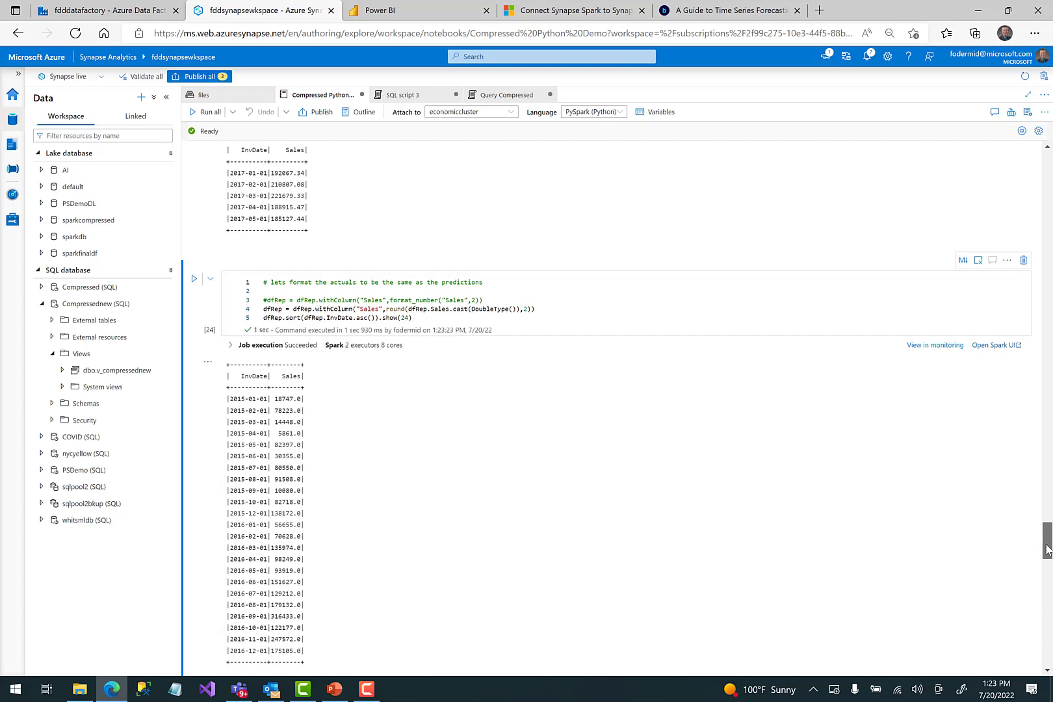
{"action": "left_click_drag", "start_coordinate": [1048, 549], "coordinate": [1049, 574]}
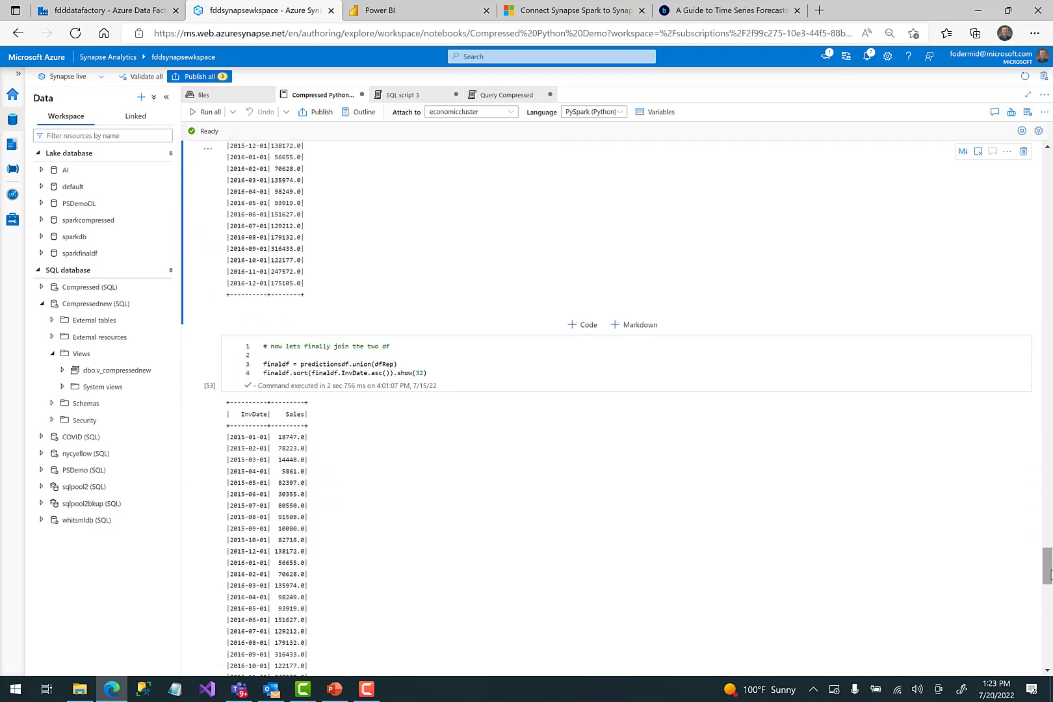
{"action": "double_click", "coordinate": [264, 365]}
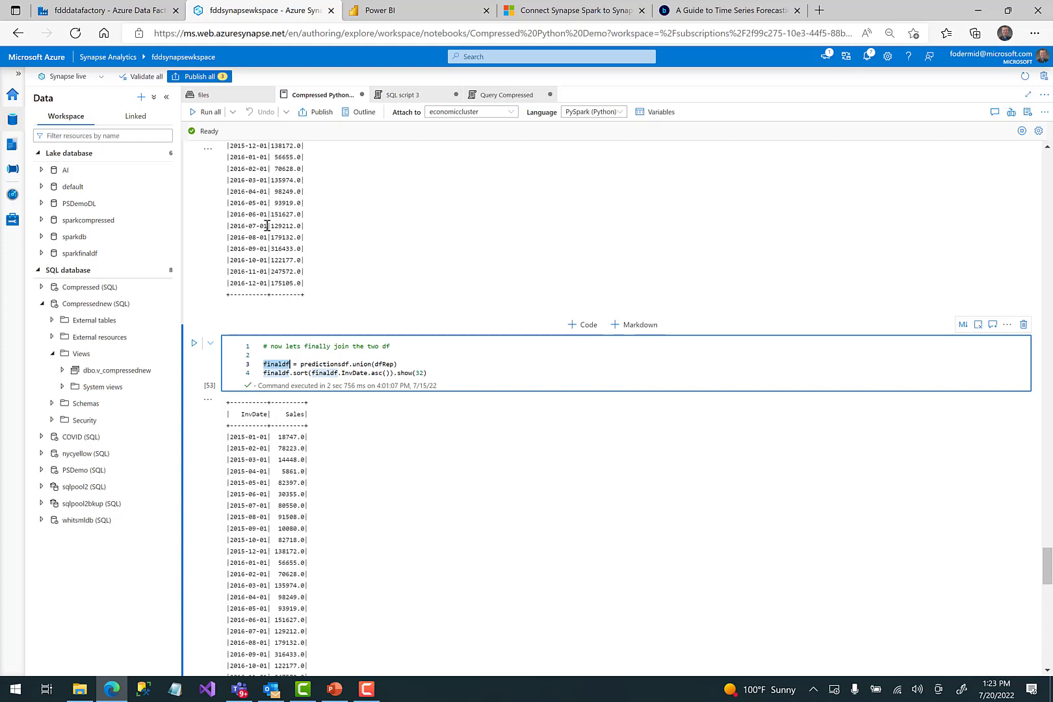
{"action": "left_click", "coordinate": [195, 344]}
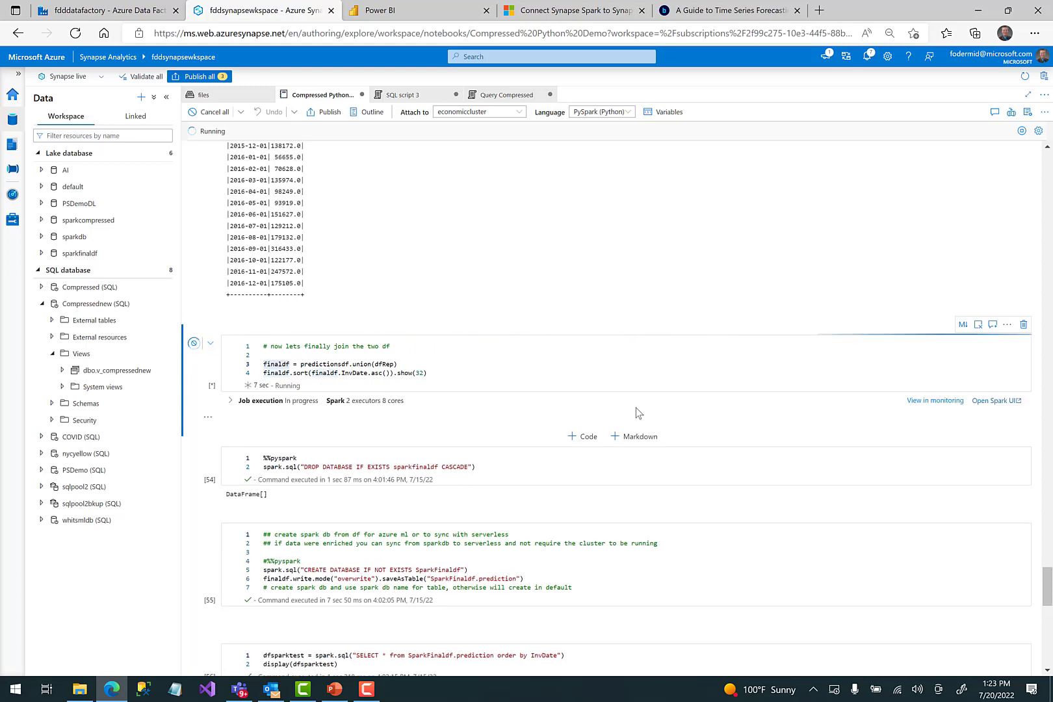
Switch to PowerPoint to review the End to End Architecture Solution slide.
{"action": "left_click", "coordinate": [334, 689]}
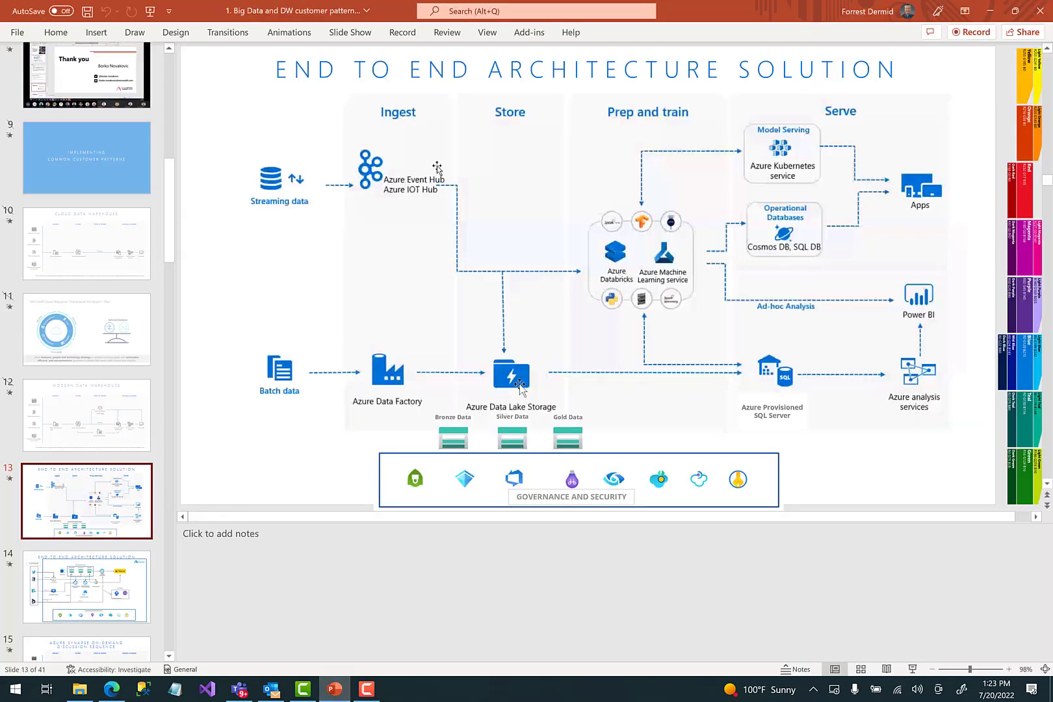
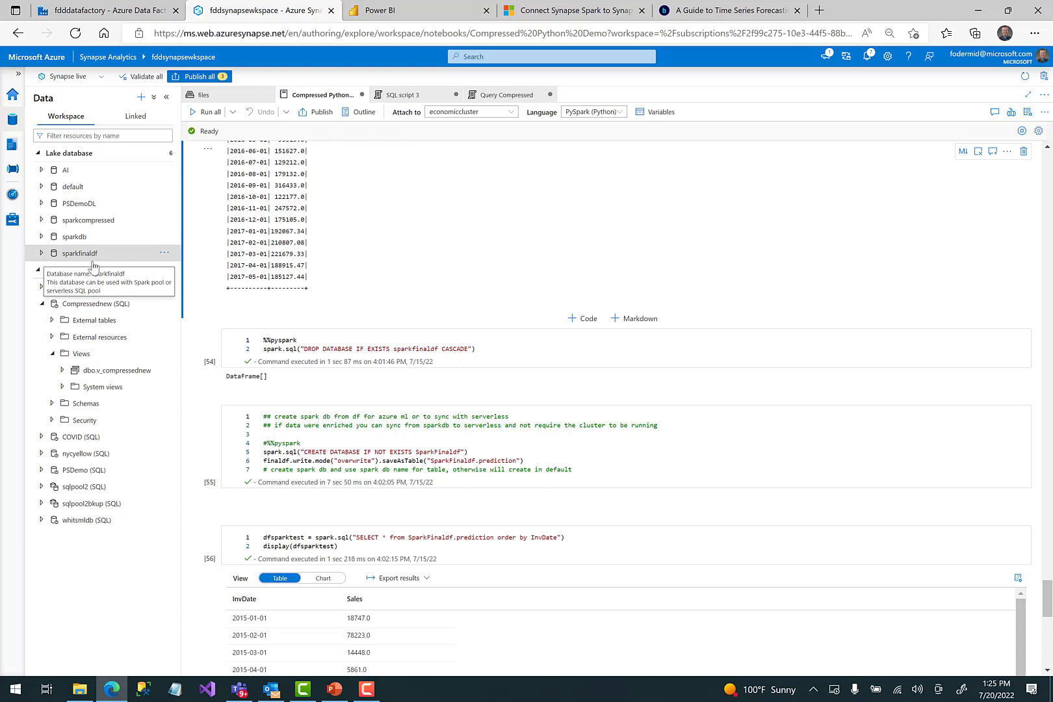
Create a new notebook from the sparkfinaldf lake database.
{"action": "left_click", "coordinate": [165, 256]}
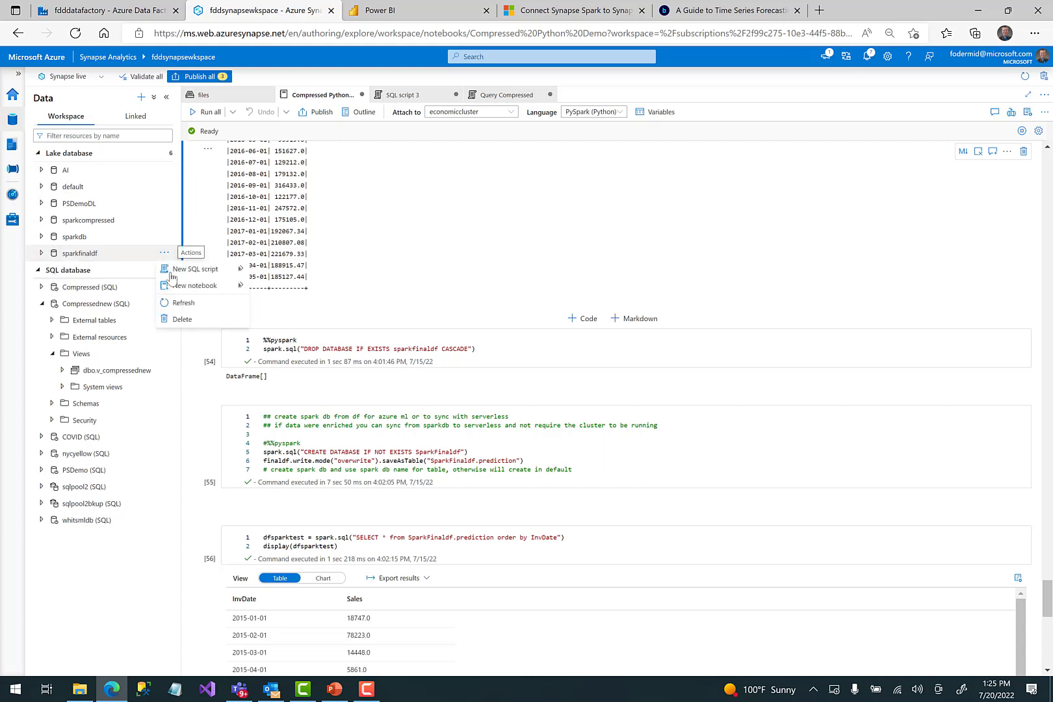
{"action": "left_click", "coordinate": [173, 276]}
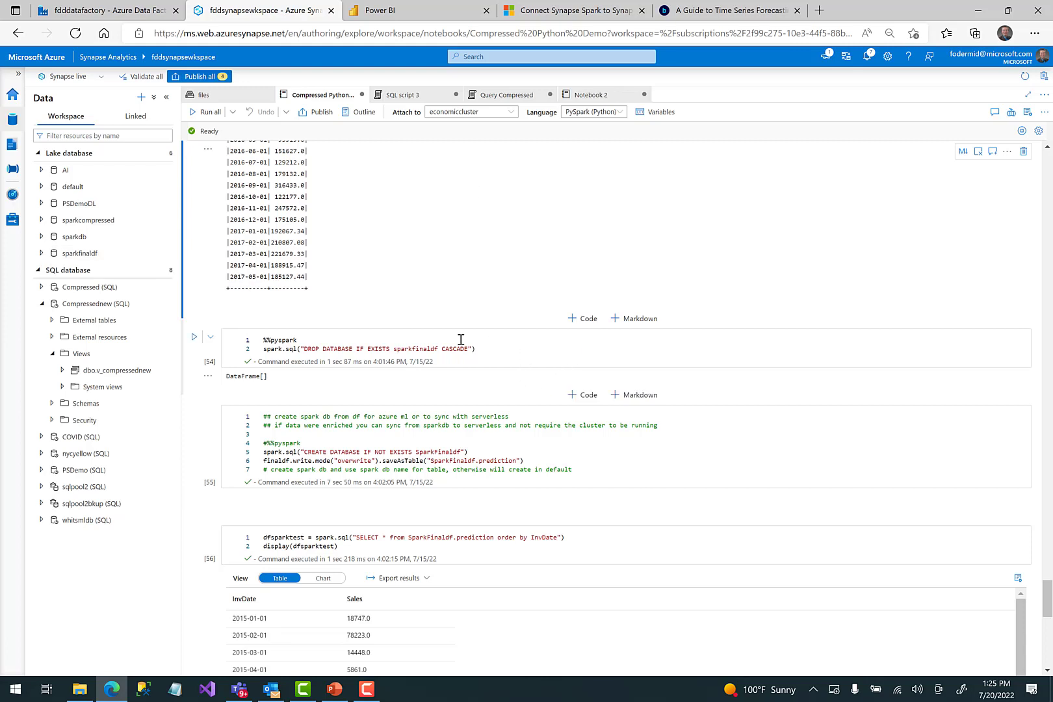
Run the cell in the Compressed Python notebook that drops the sparkfinaldf database with CASCADE.
{"action": "left_click", "coordinate": [306, 342]}
{"action": "left_click", "coordinate": [194, 337]}
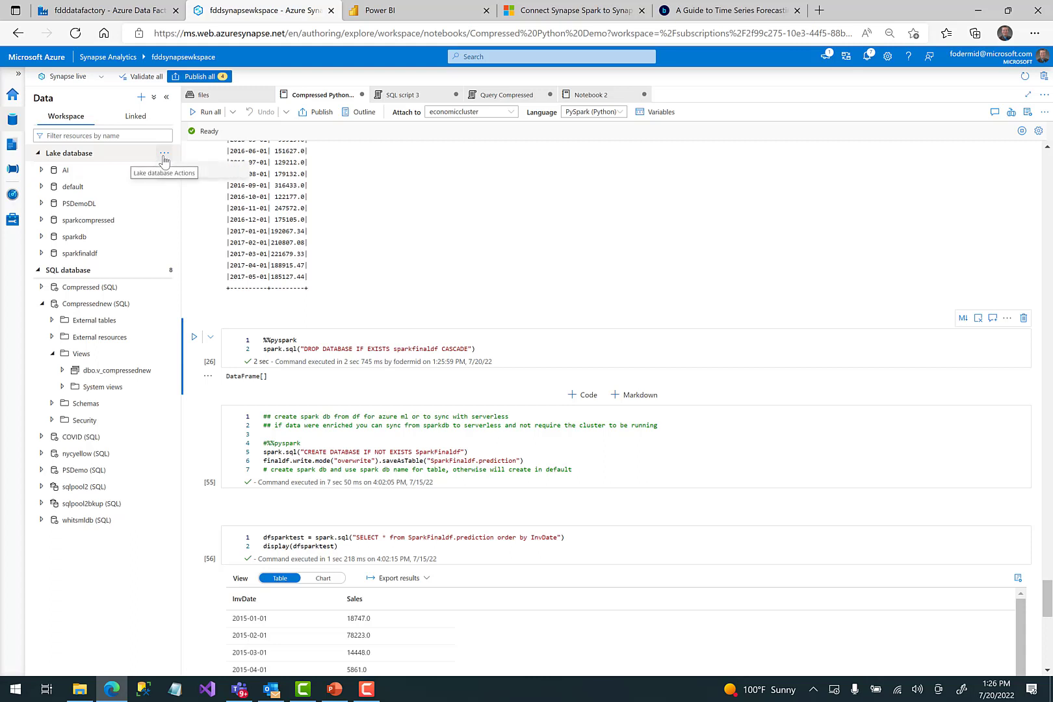
Refresh the lake databases and run the notebook cell that creates SparkFinaldf and overwrites its prediction table with finaldf.
{"action": "left_click", "coordinate": [164, 155]}
{"action": "left_click", "coordinate": [171, 170]}
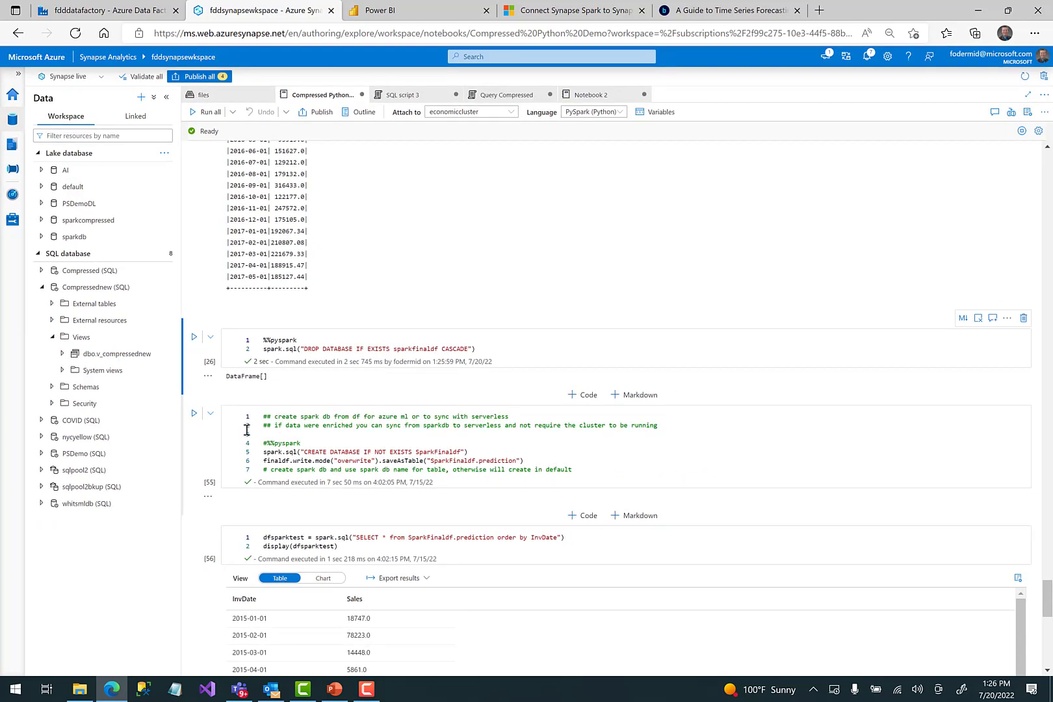
{"action": "left_click", "coordinate": [194, 413]}
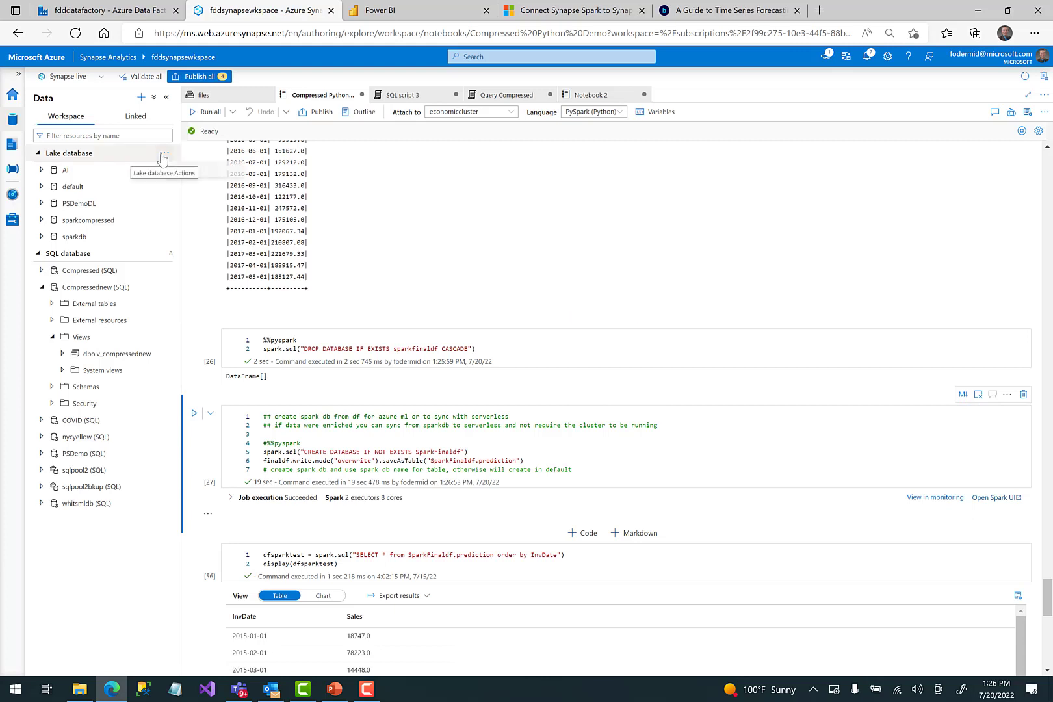
Refresh the lake databases and look up the prediction table under sparkfinaldf, including its new SQL script options.
{"action": "left_click", "coordinate": [164, 156]}
{"action": "left_click", "coordinate": [183, 171]}
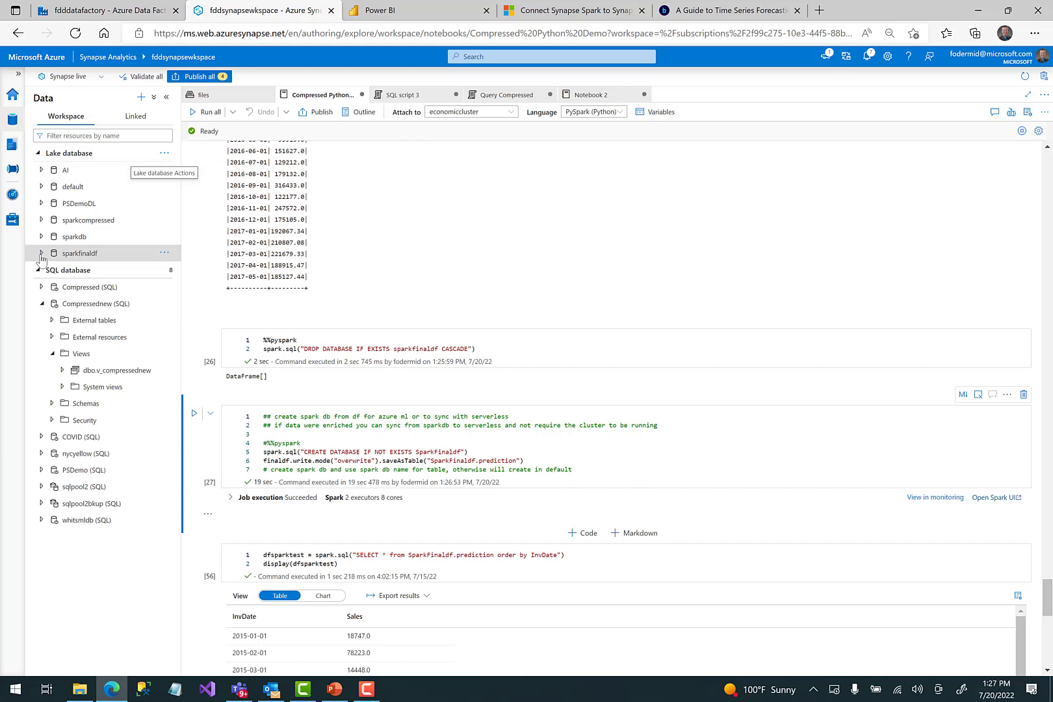
{"action": "left_click", "coordinate": [41, 253]}
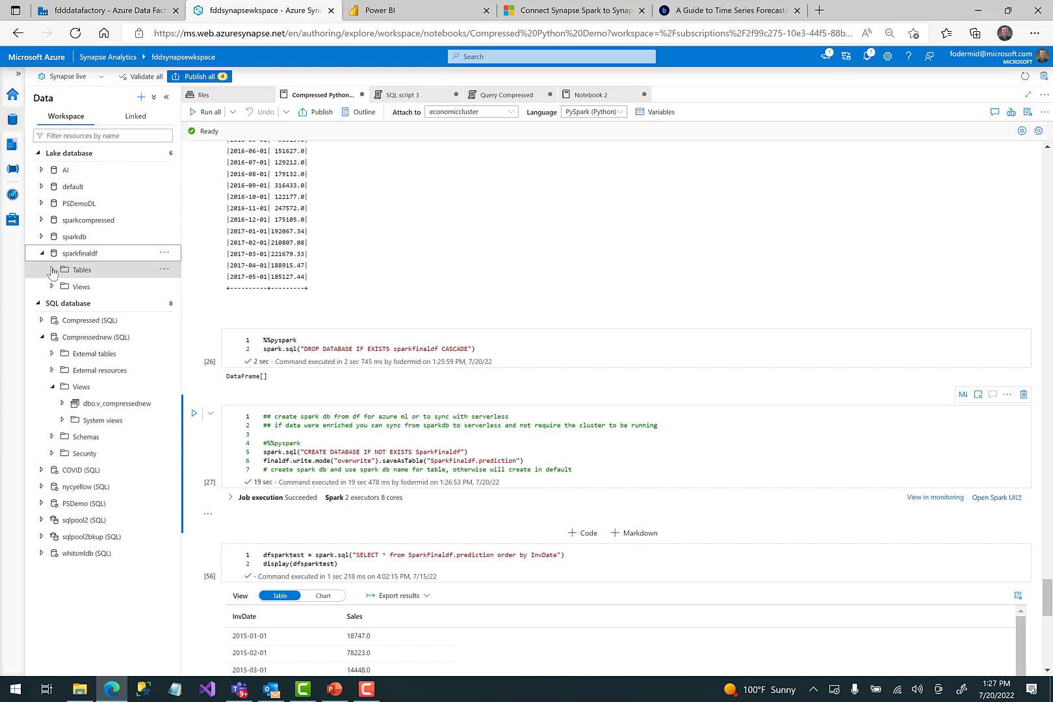
{"action": "left_click", "coordinate": [51, 270]}
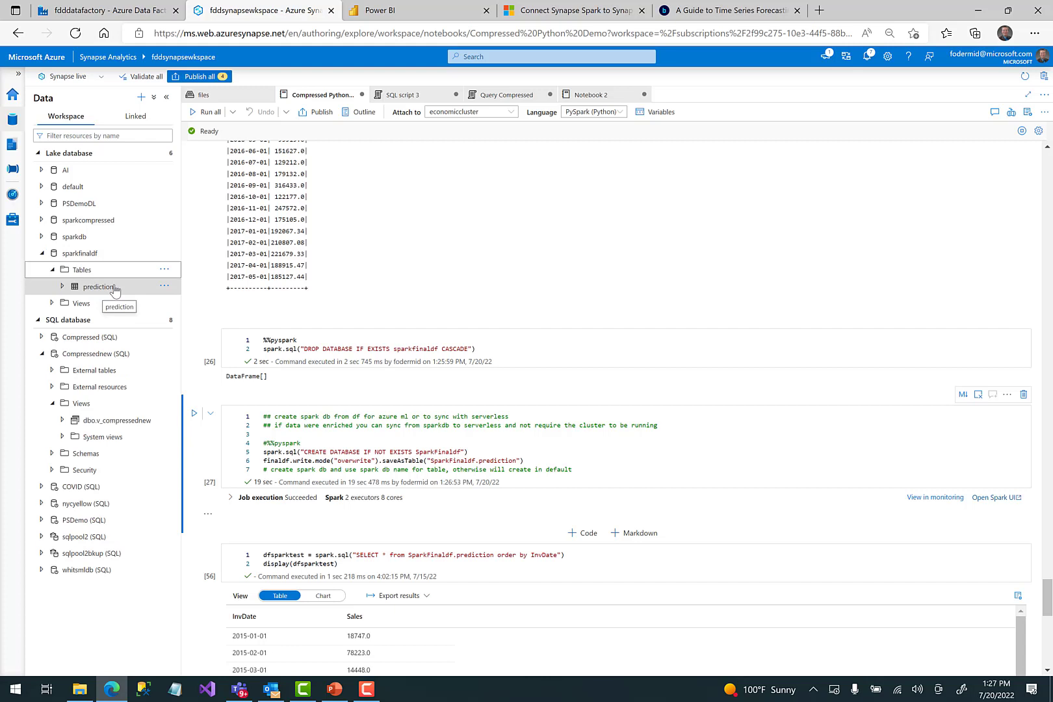
{"action": "left_click", "coordinate": [164, 286]}
{"action": "mouse_move", "coordinate": [197, 304]}
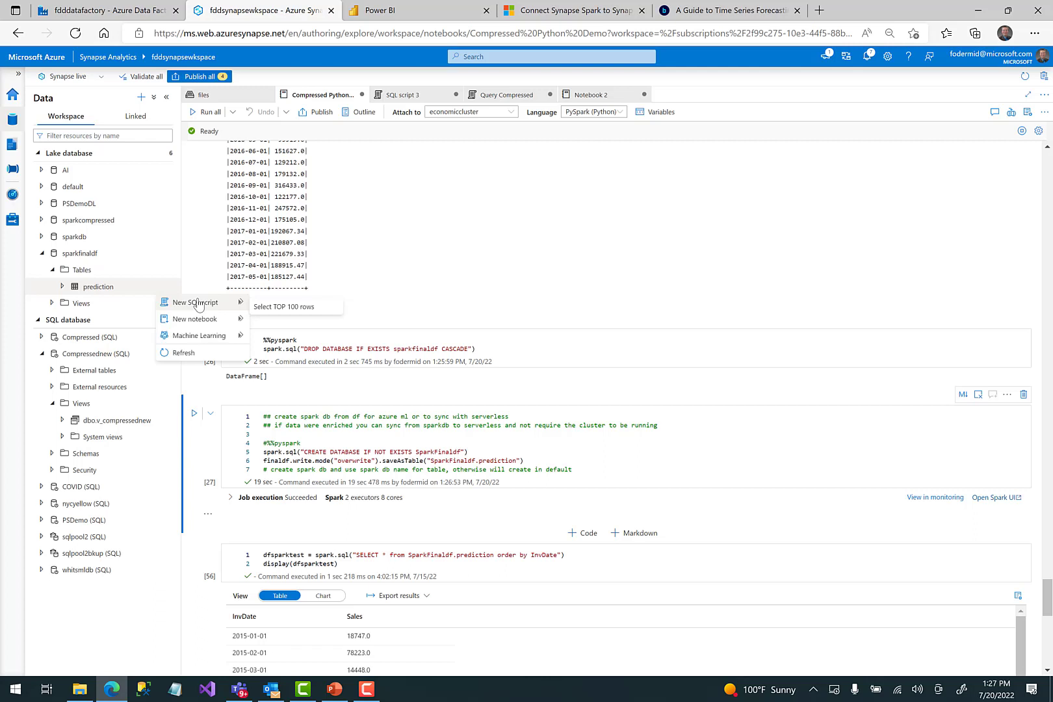
Stop the current Spark session of the Compressed Python notebook.
{"action": "left_click", "coordinate": [1021, 134]}
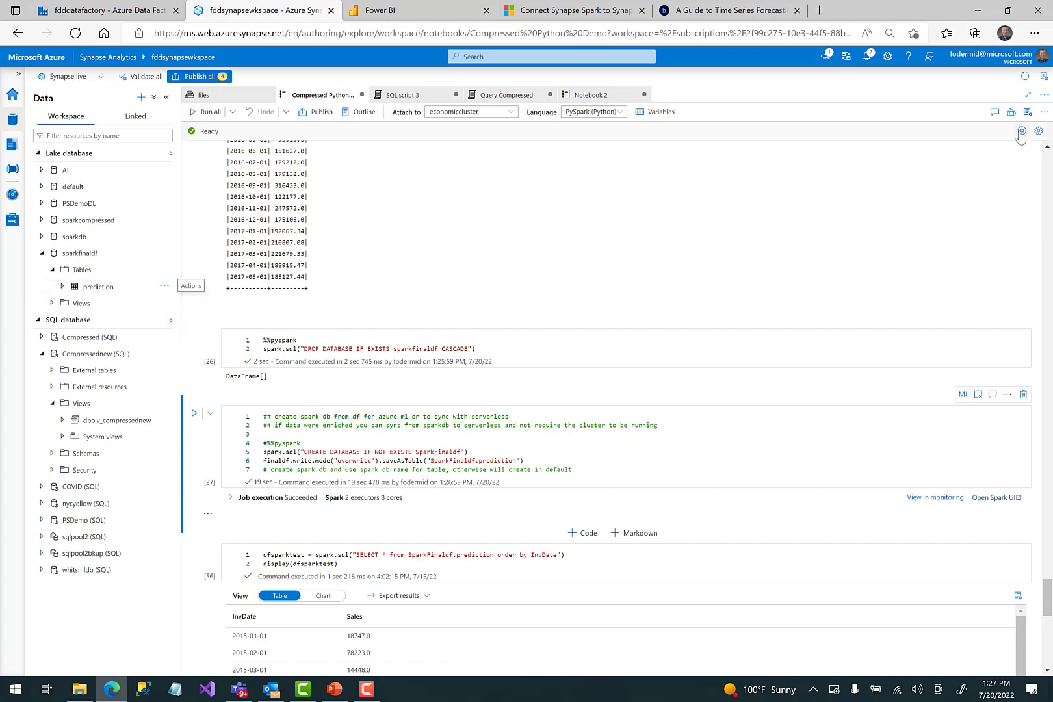
{"action": "left_click", "coordinate": [1020, 133]}
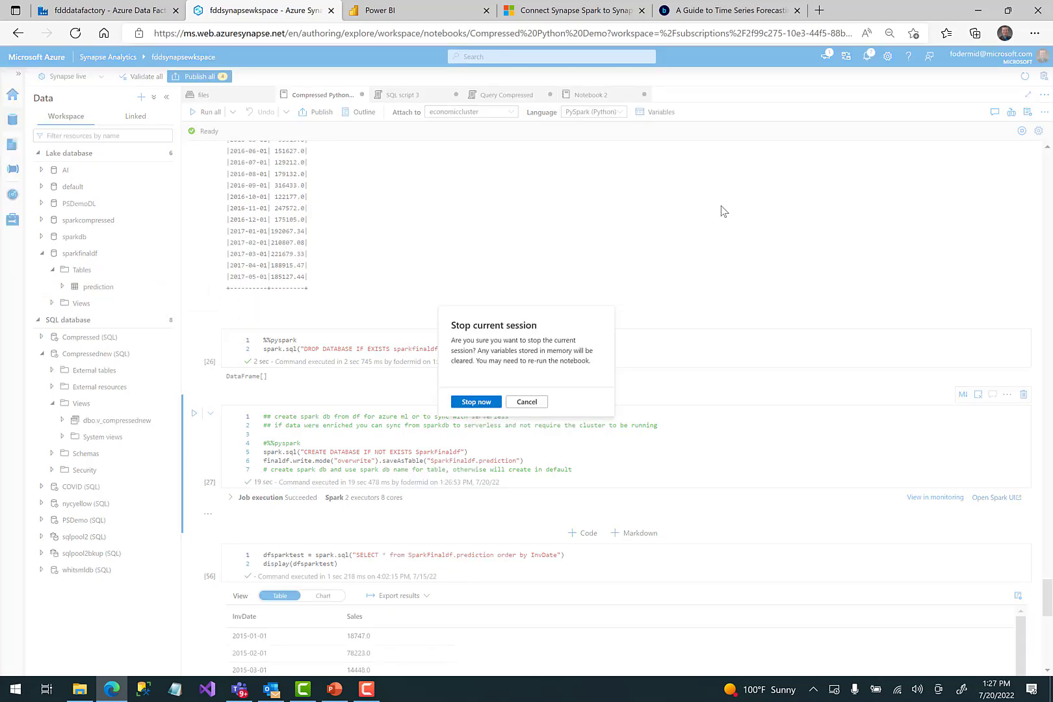
{"action": "left_click", "coordinate": [476, 402]}
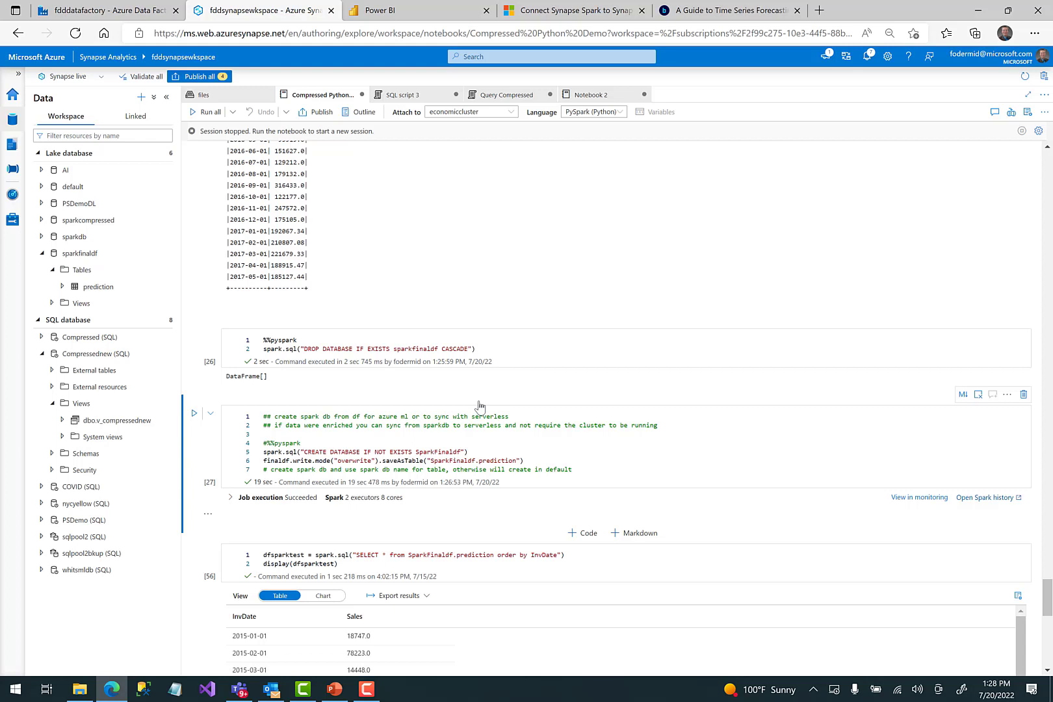
Run only the Query Compressed statement that creates view v_dfprediction from sparkfinaldf.dbo.prediction, and refresh the Compressednew views.
{"action": "left_click", "coordinate": [502, 95]}
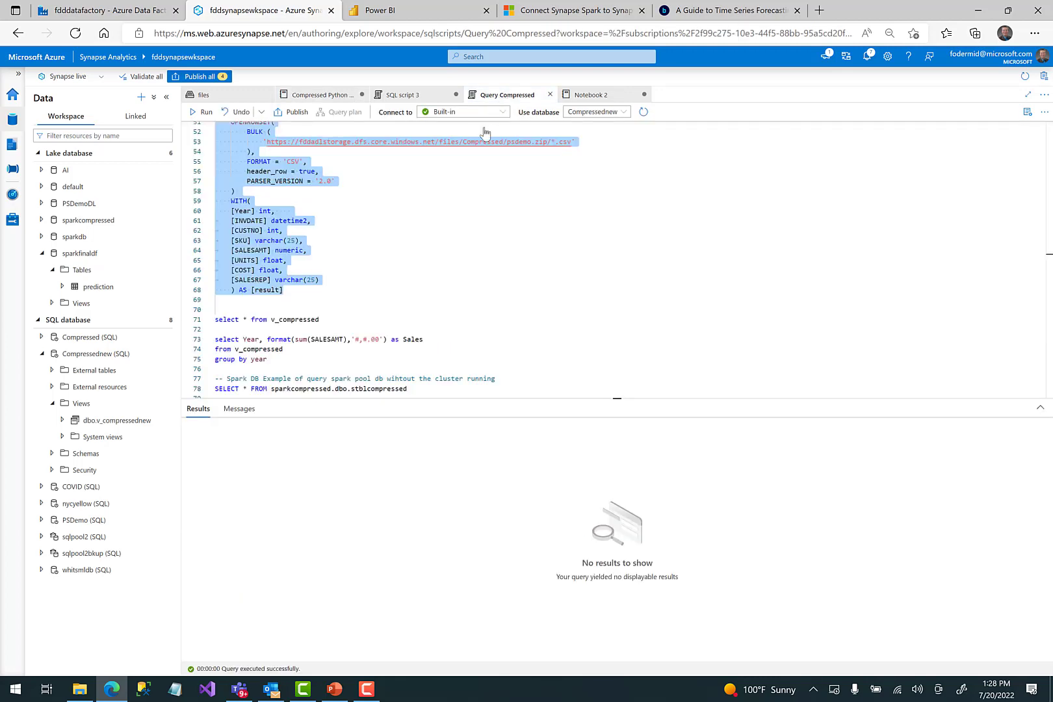
{"action": "left_click", "coordinate": [465, 240]}
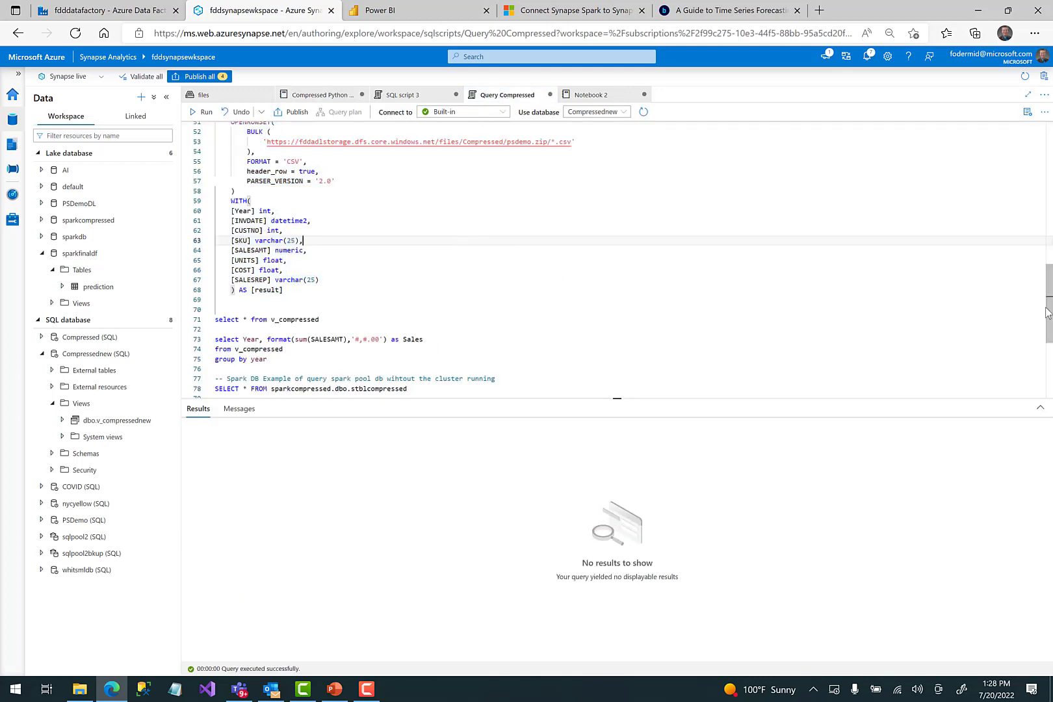
{"action": "left_click_drag", "start_coordinate": [1049, 310], "coordinate": [1050, 336]}
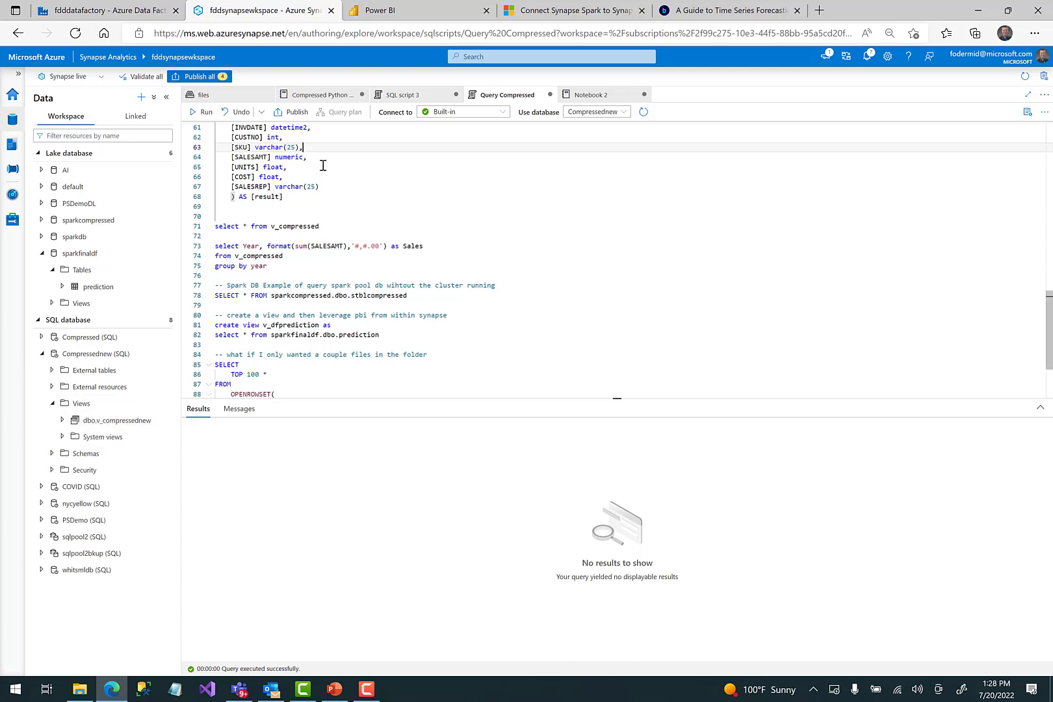
{"action": "left_click", "coordinate": [455, 335]}
{"action": "left_click_drag", "start_coordinate": [345, 334], "coordinate": [206, 330]}
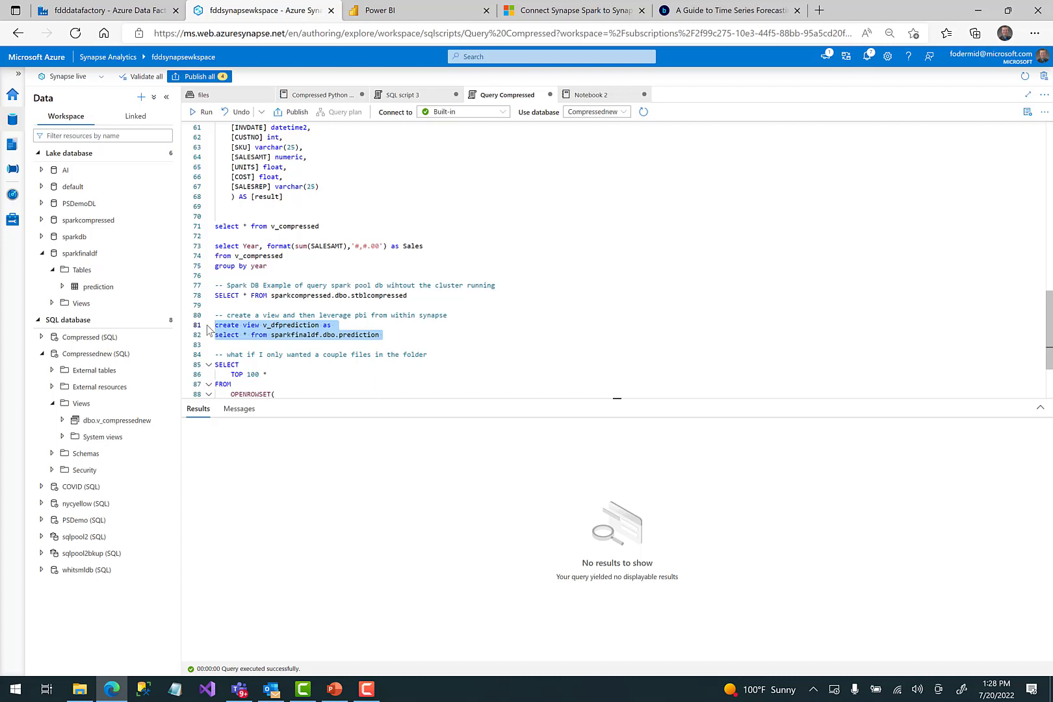
{"action": "left_click", "coordinate": [204, 113]}
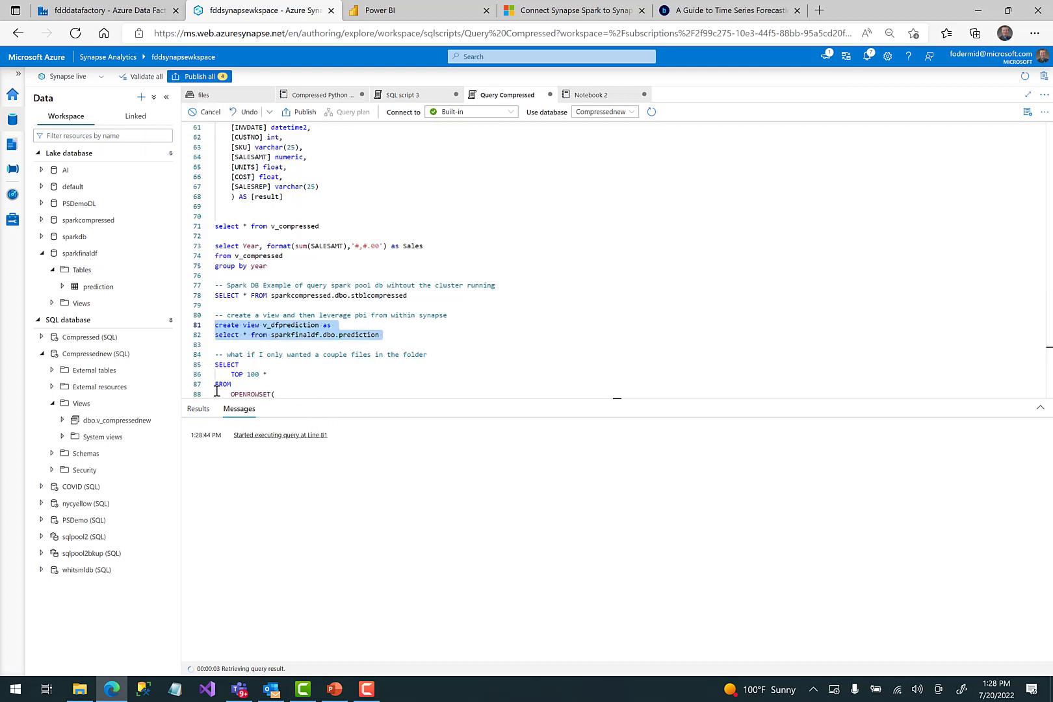
{"action": "left_click", "coordinate": [164, 404]}
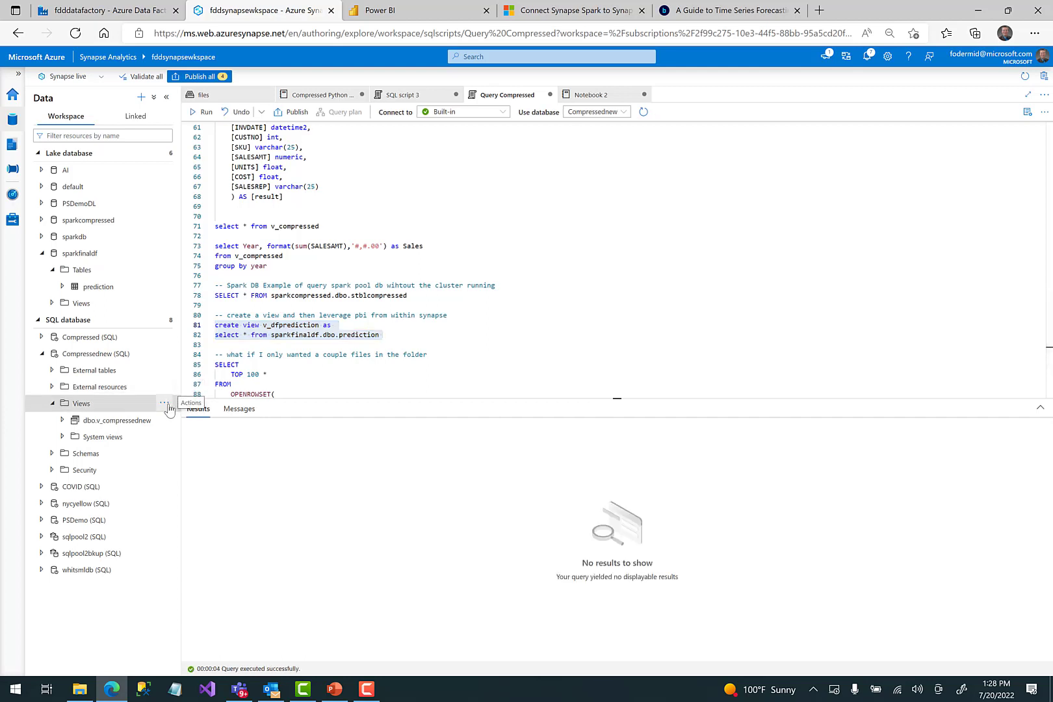
{"action": "left_click", "coordinate": [184, 443]}
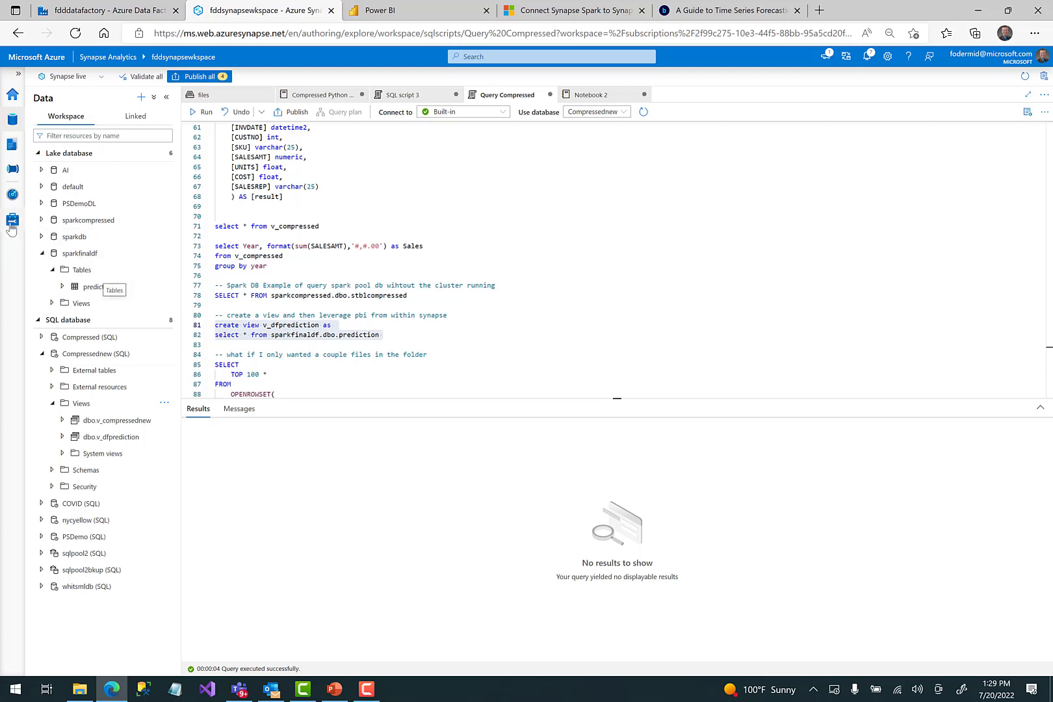
Start a new Power BI dataset from the Power BI datasets of the linked PowerBISynapse workspace.
{"action": "left_click", "coordinate": [12, 144]}
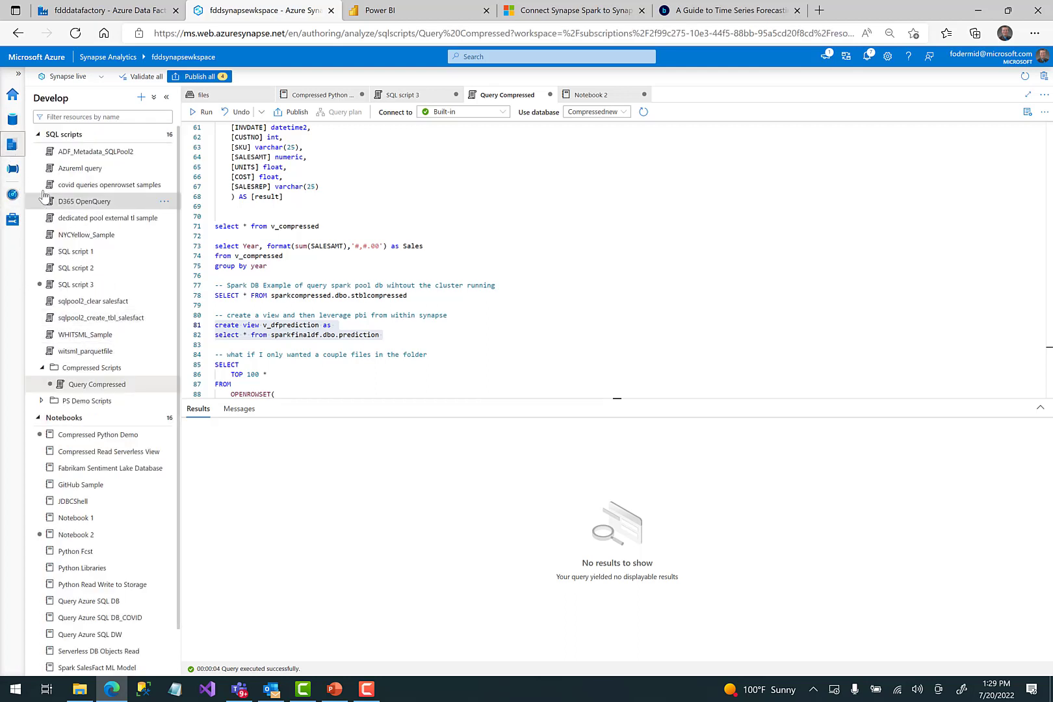
{"action": "left_click", "coordinate": [38, 134]}
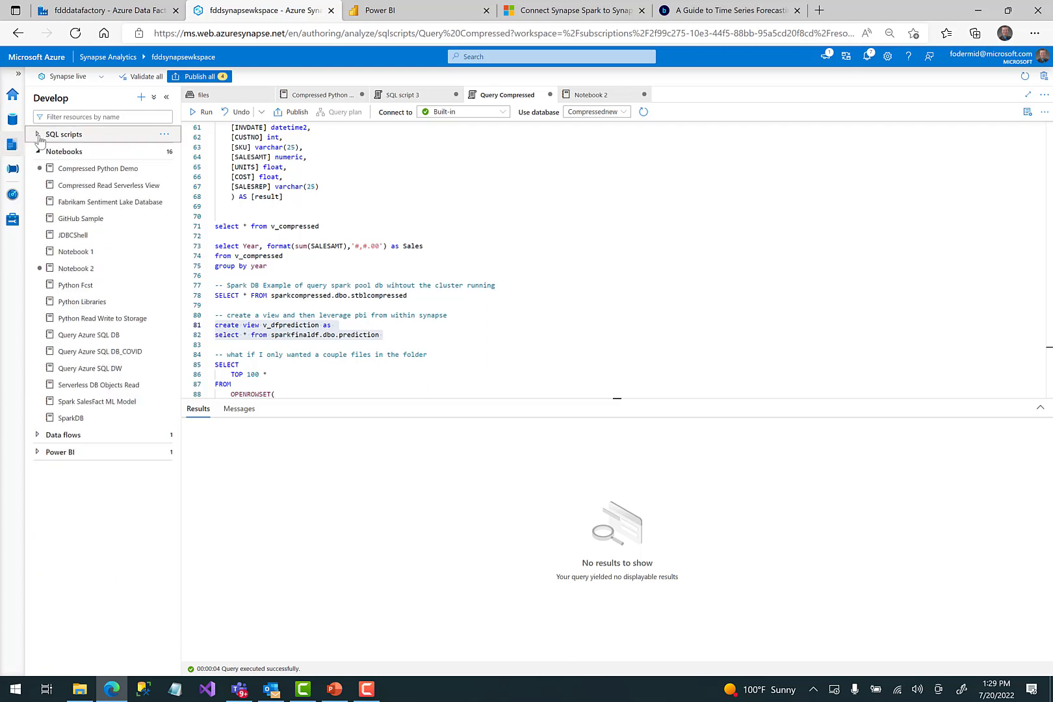
{"action": "left_click", "coordinate": [38, 452]}
{"action": "left_click", "coordinate": [108, 487]}
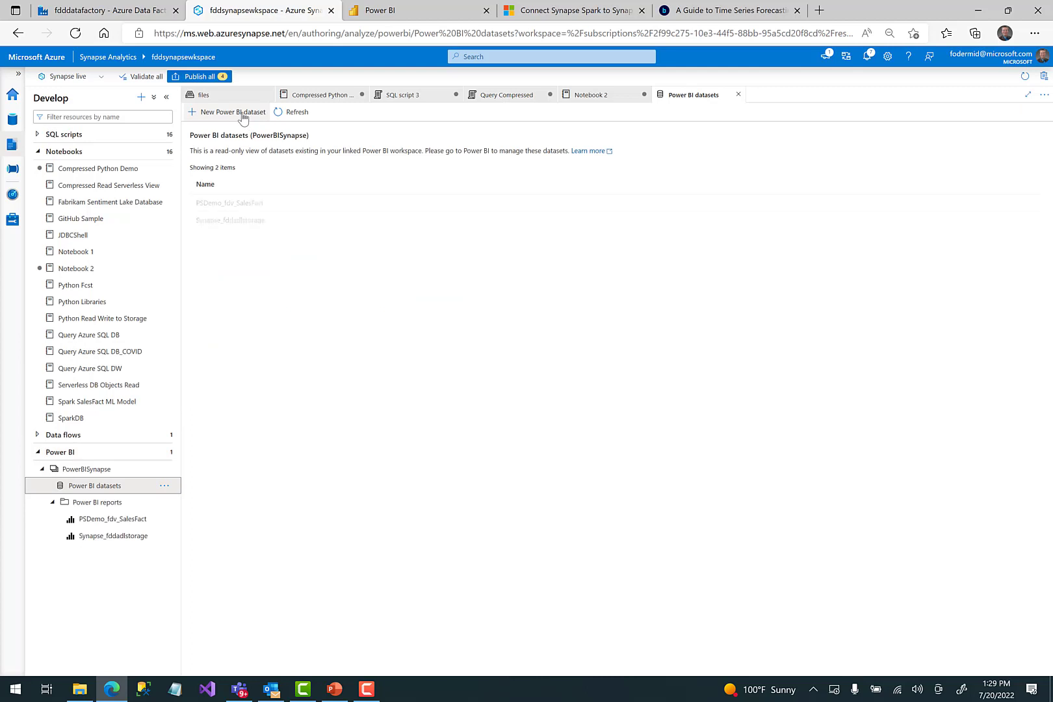
{"action": "left_click", "coordinate": [242, 114]}
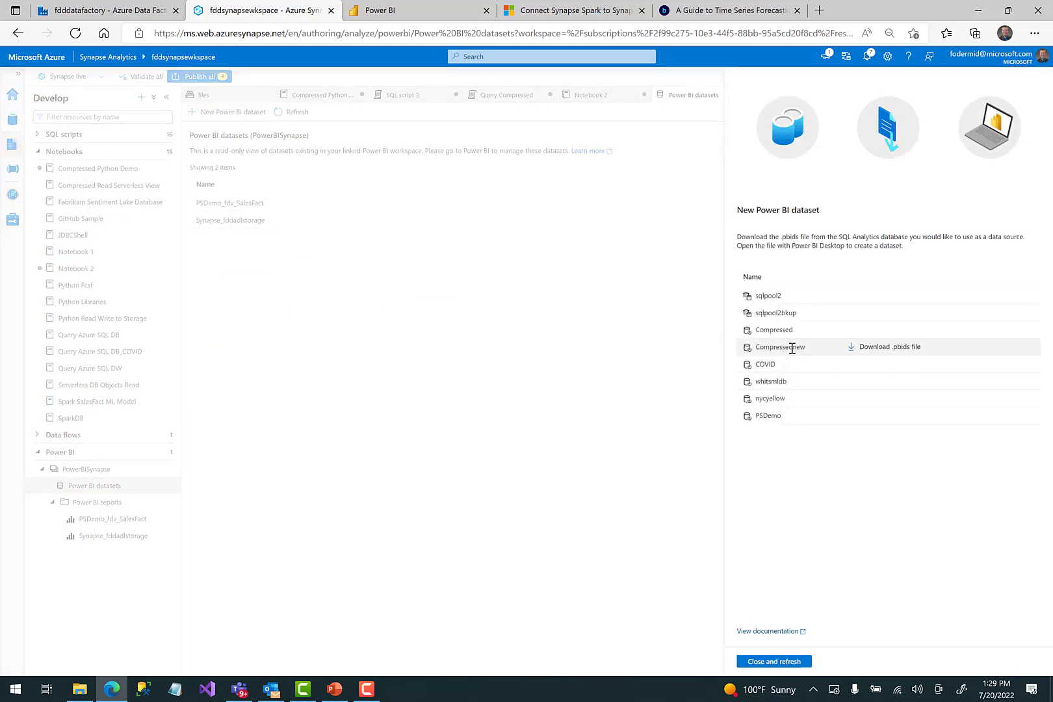
Download the Compressednew .pbids file and save it in Downloads as Compressednew.pbids, replacing the existing file.
{"action": "left_click", "coordinate": [901, 347]}
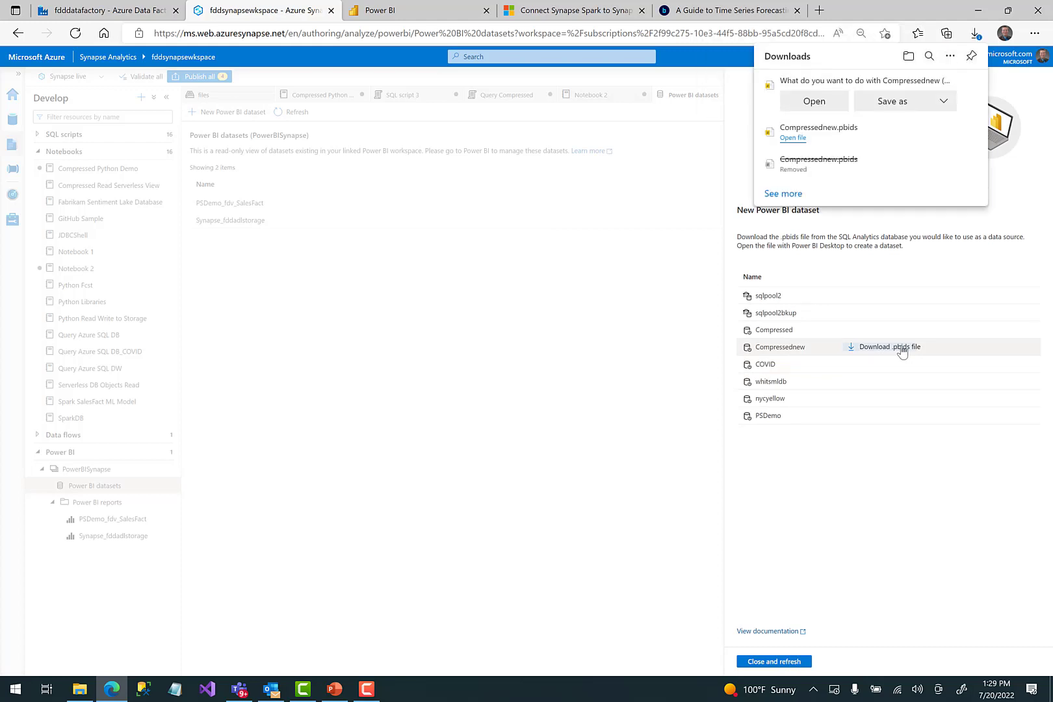
{"action": "left_click", "coordinate": [886, 102]}
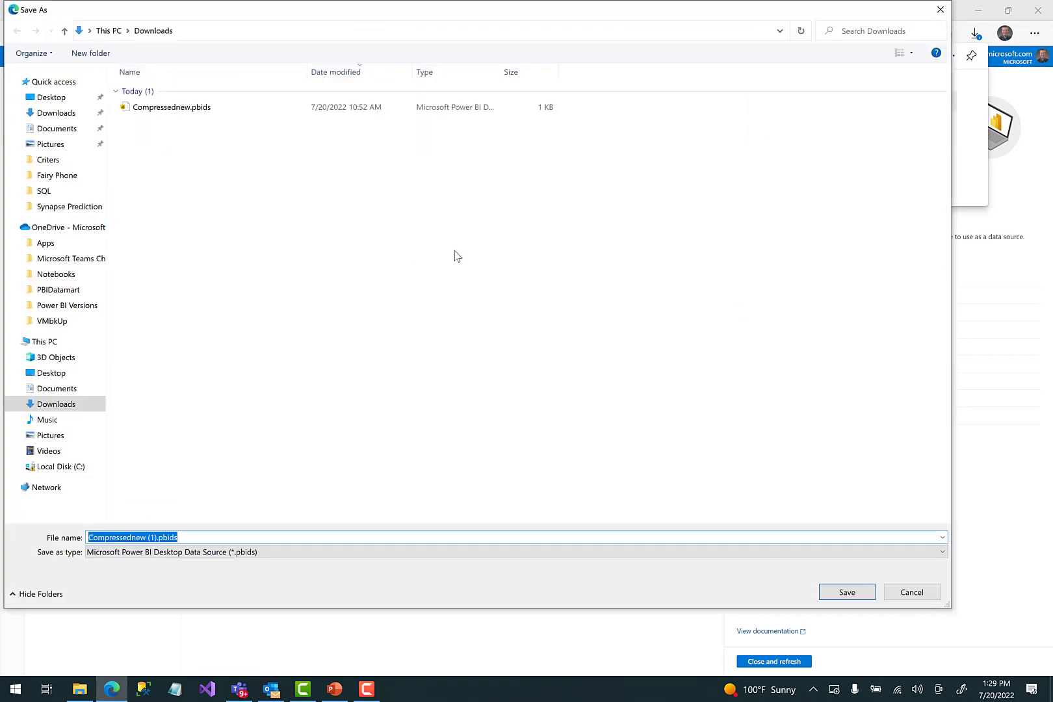
{"action": "left_click", "coordinate": [191, 113]}
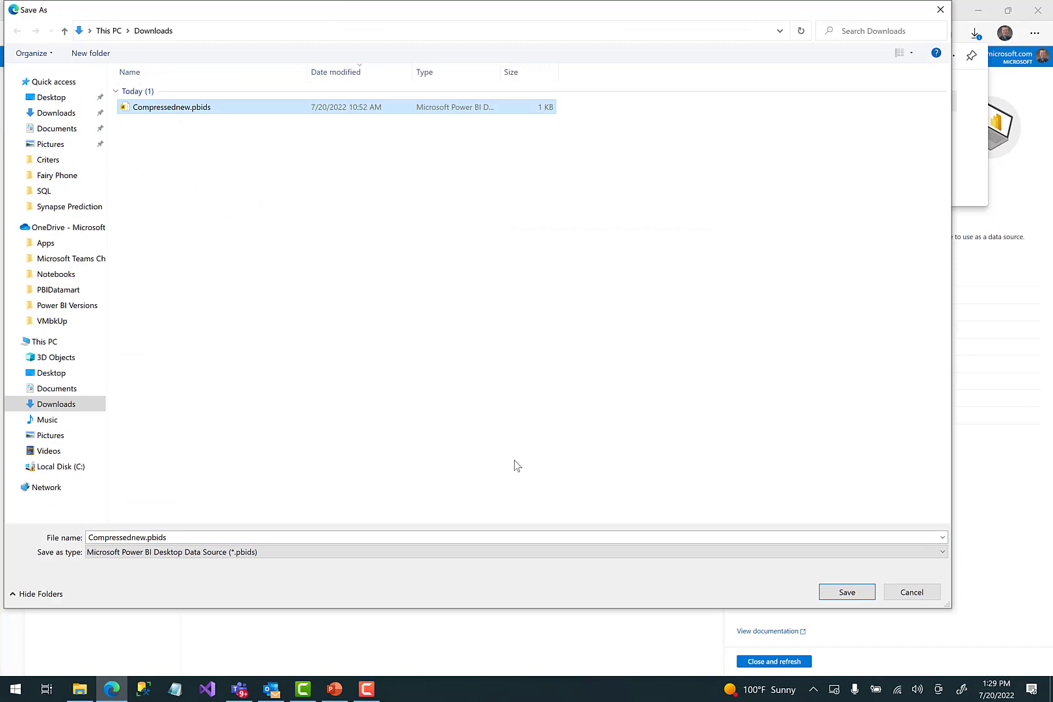
{"action": "left_click", "coordinate": [852, 593]}
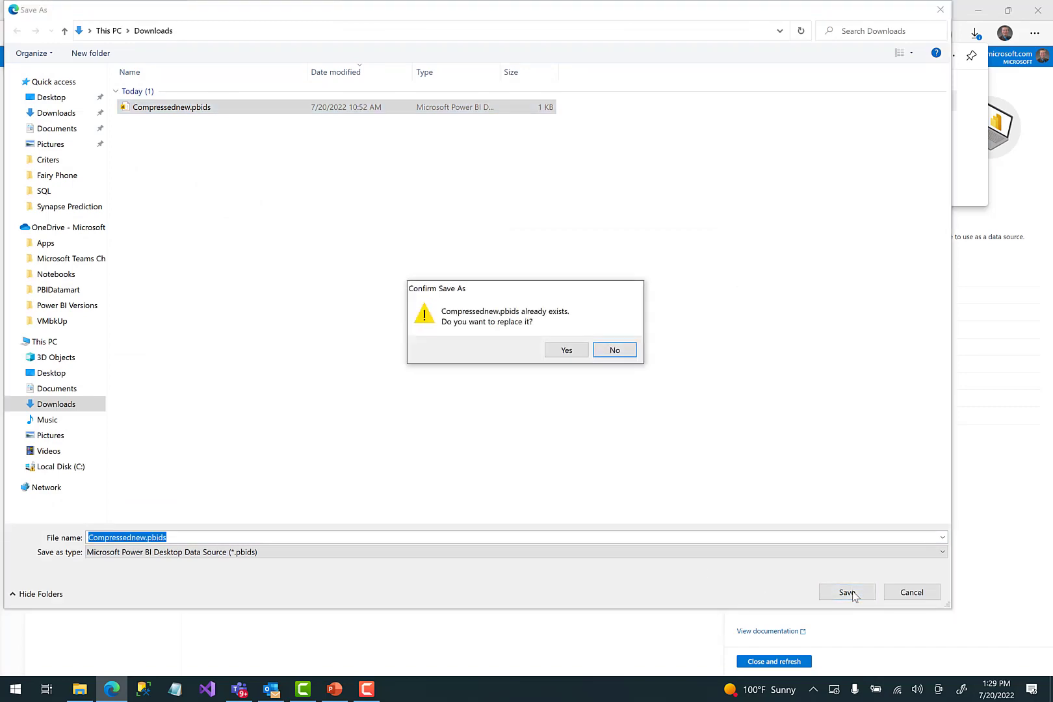
{"action": "left_click", "coordinate": [566, 351]}
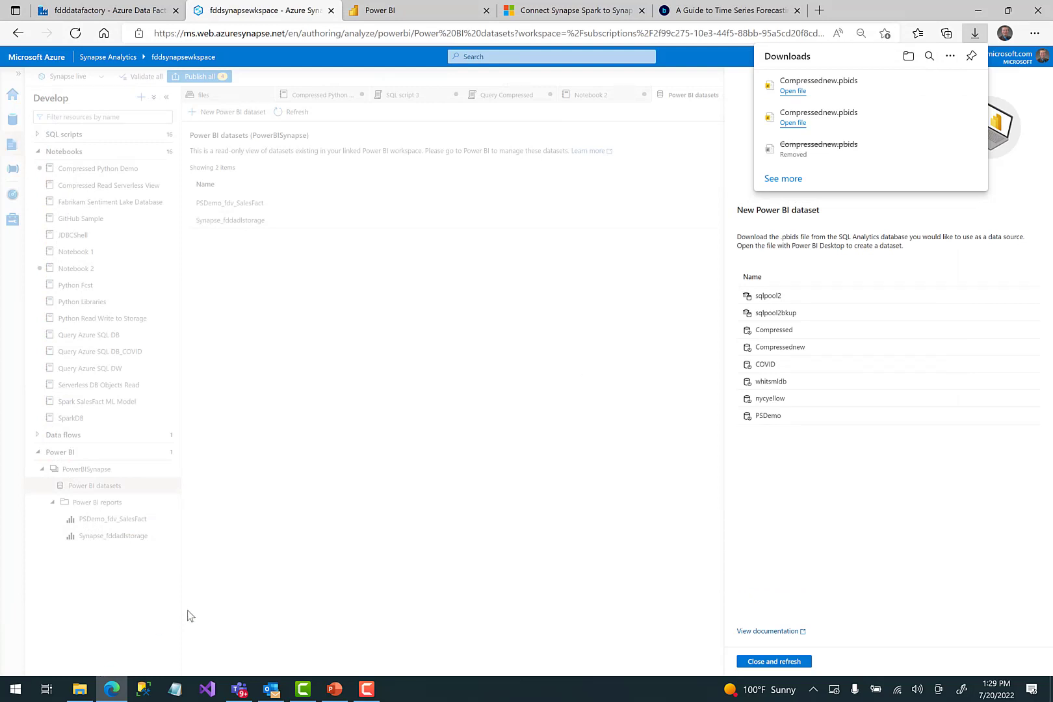
Open the downloaded Compressednew.pbids in Power BI Desktop and load the v_dfprediction view with a DirectQuery connection.
{"action": "left_click", "coordinate": [797, 92]}
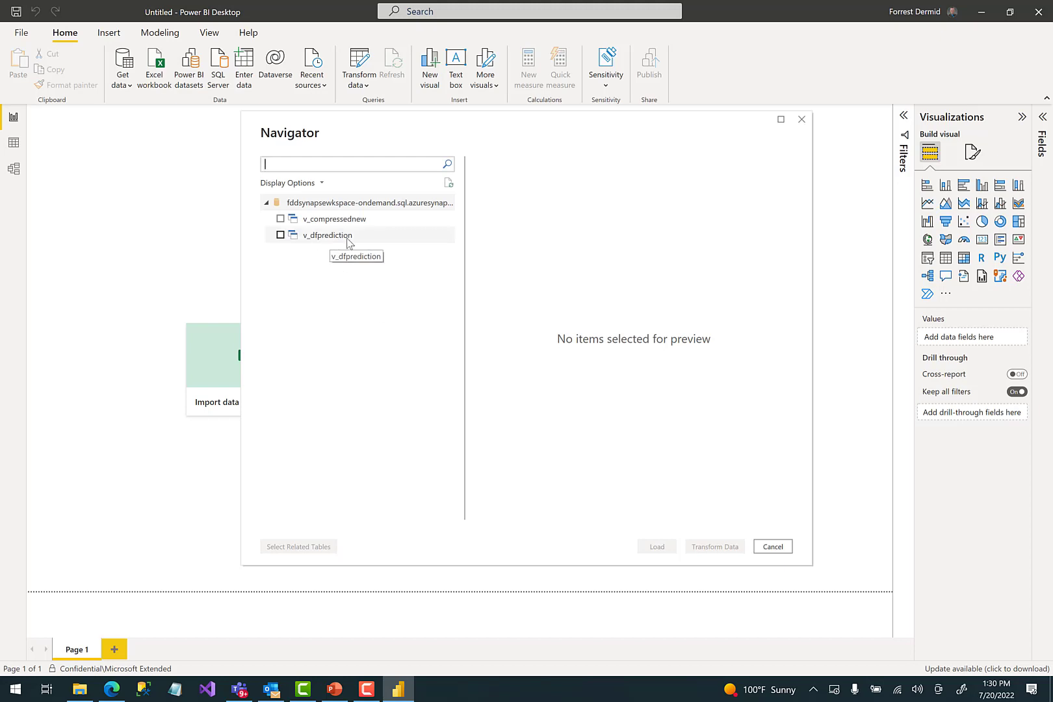
{"action": "left_click", "coordinate": [280, 235]}
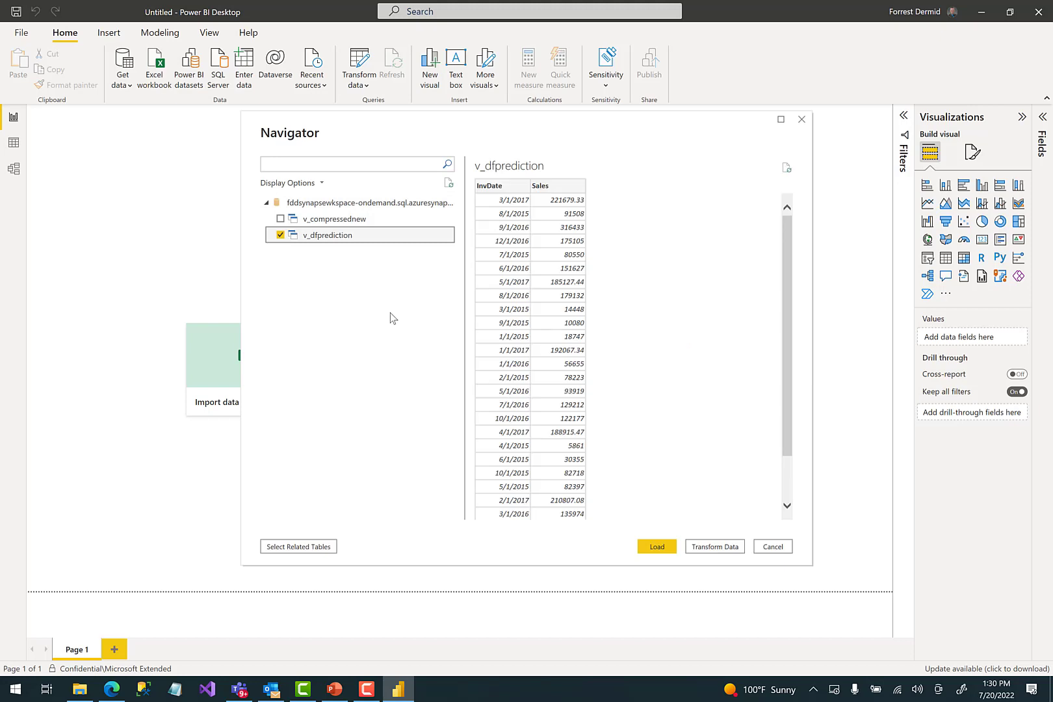
{"action": "left_click", "coordinate": [655, 548]}
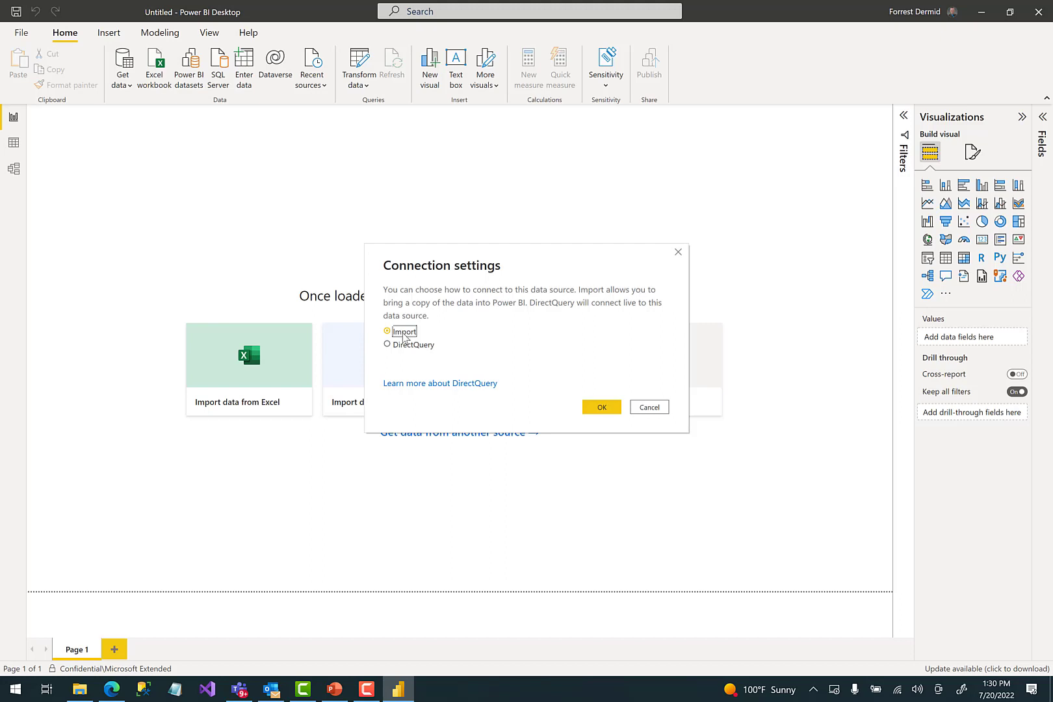
{"action": "left_click", "coordinate": [390, 346]}
{"action": "left_click", "coordinate": [596, 408]}
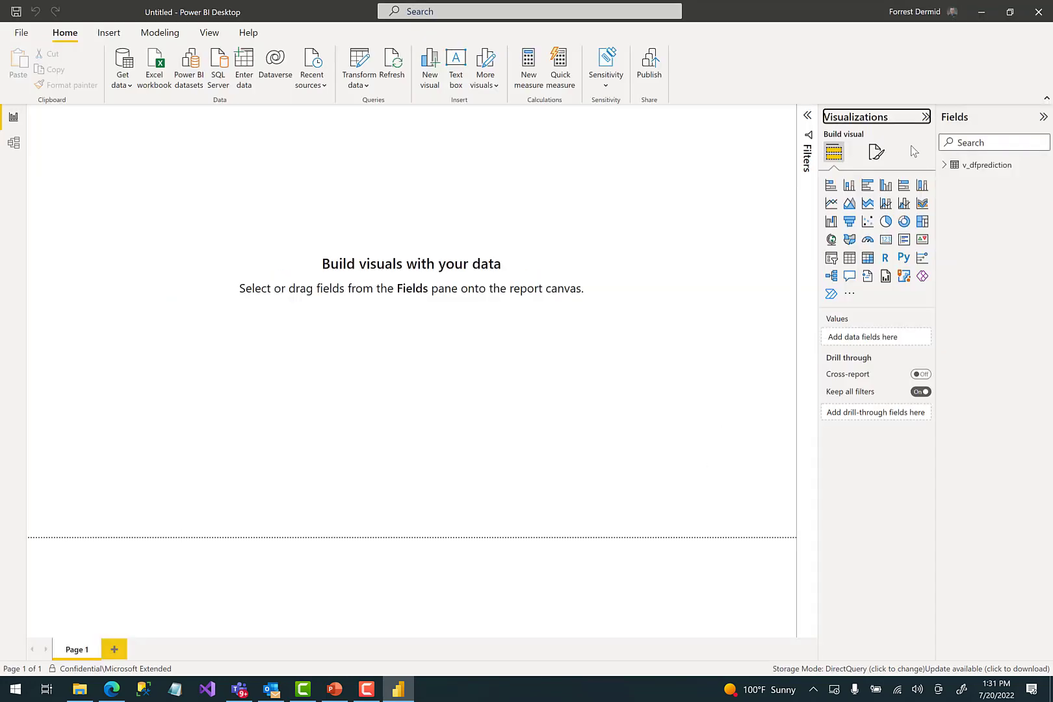
Build a line chart of v_dfprediction's Sales by InvDate and enlarge it to about two-thirds of the canvas width.
{"action": "left_click", "coordinate": [944, 164]}
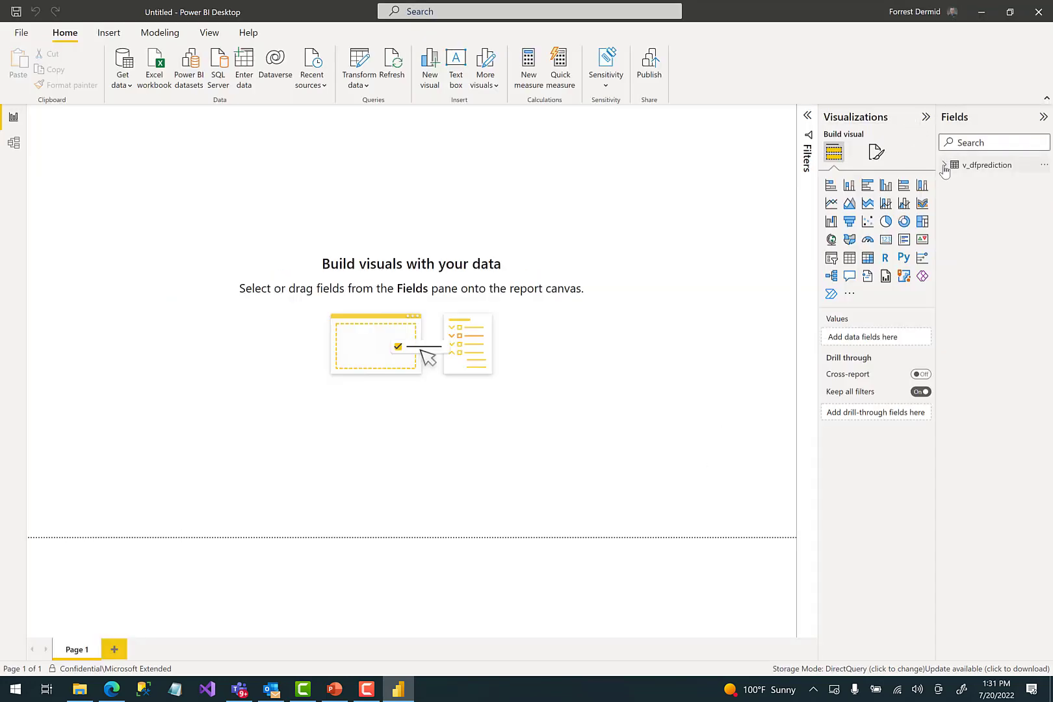
{"action": "left_click", "coordinate": [830, 203]}
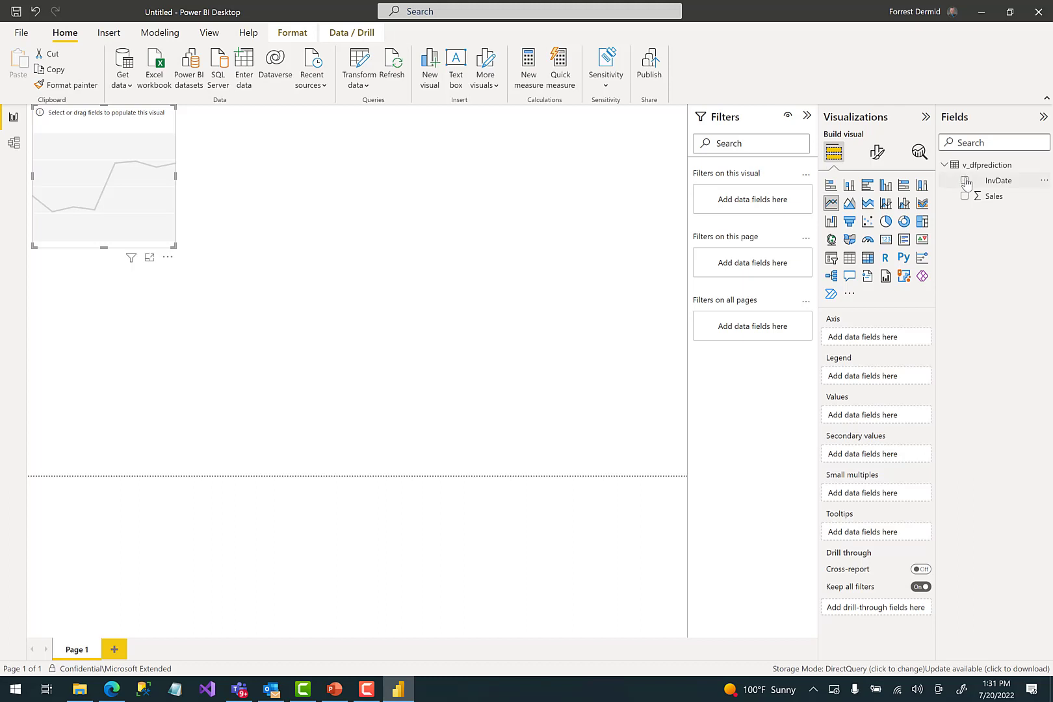
{"action": "left_click", "coordinate": [964, 181]}
{"action": "left_click", "coordinate": [965, 197]}
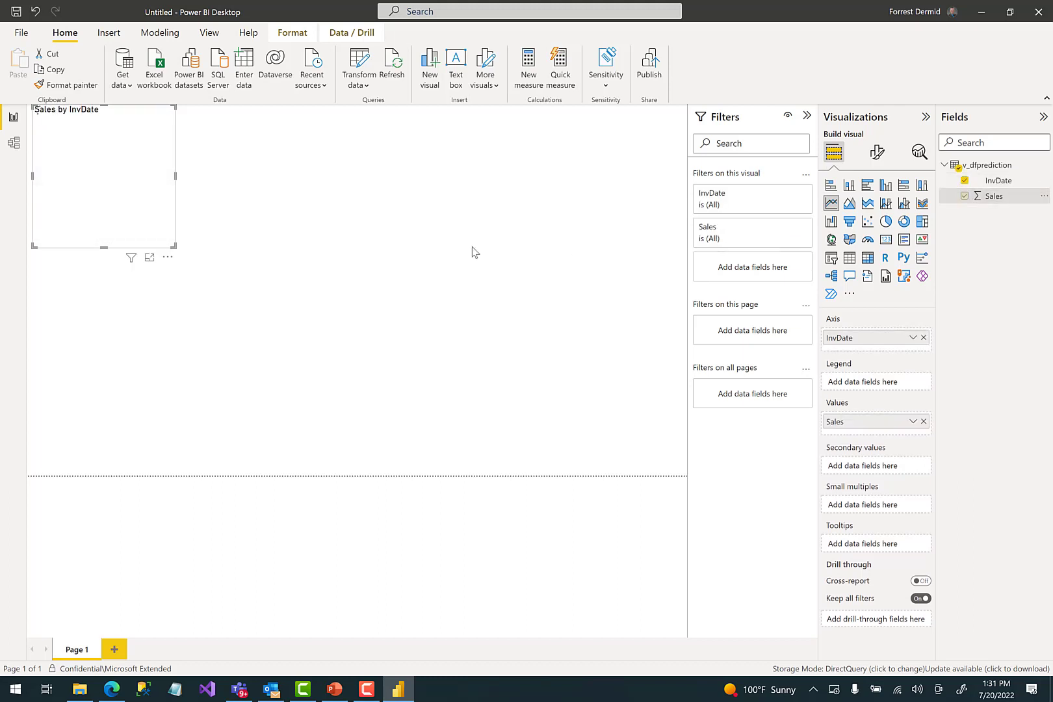
{"action": "left_click_drag", "start_coordinate": [174, 247], "coordinate": [480, 475]}
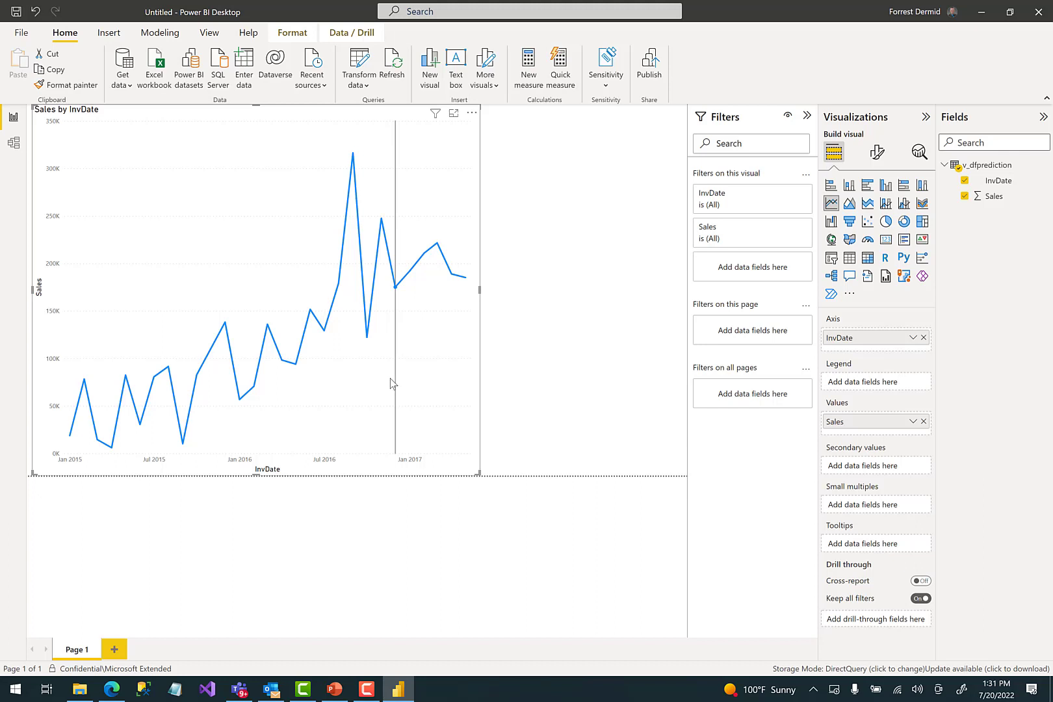
{"action": "left_click", "coordinate": [582, 325]}
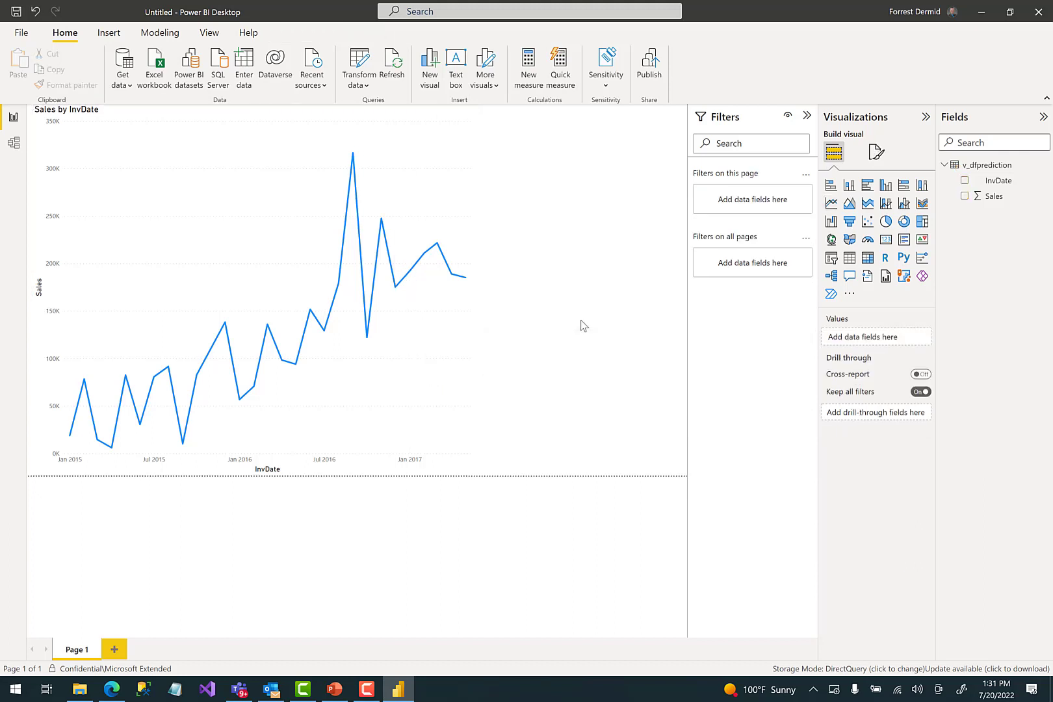
{"action": "left_click", "coordinate": [403, 337]}
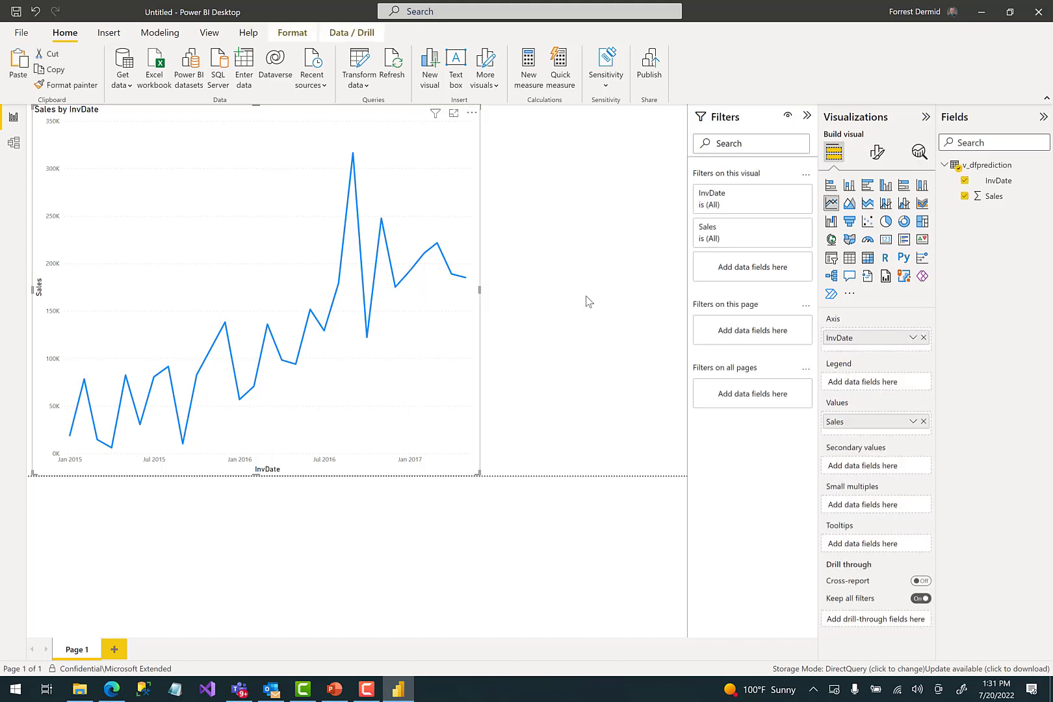
Add a table of InvDate and Sales beside the line chart by converting a narrowed duplicate of the chart, and collapse the filter pane.
{"action": "key", "text": "ctrl+z"}
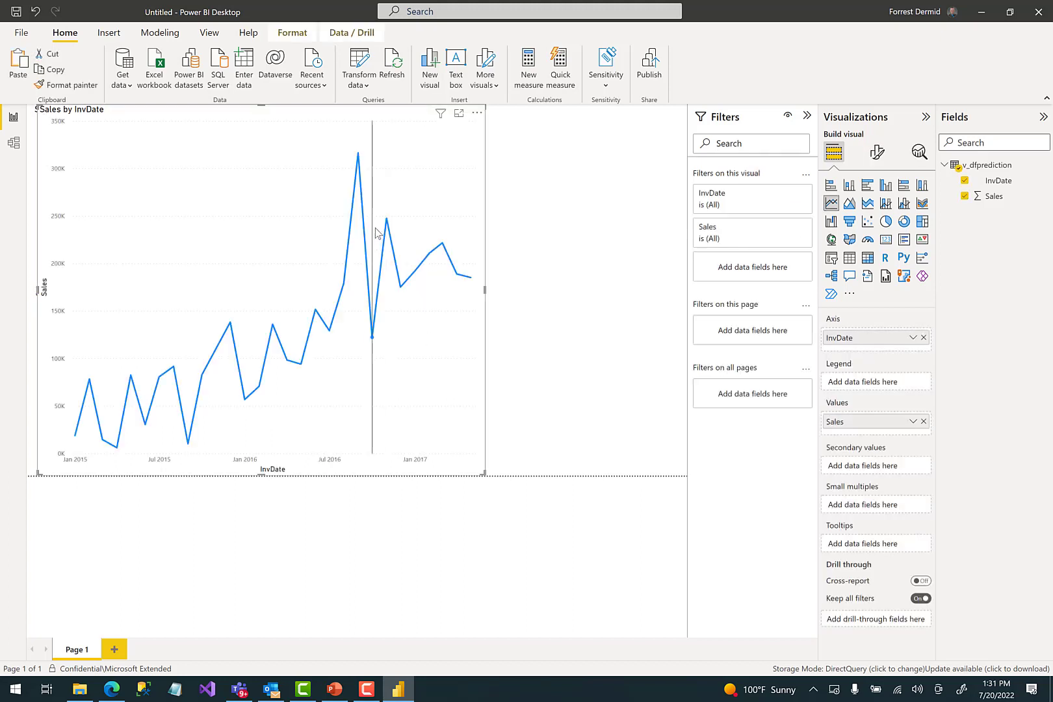
{"action": "key", "text": "ctrl+v"}
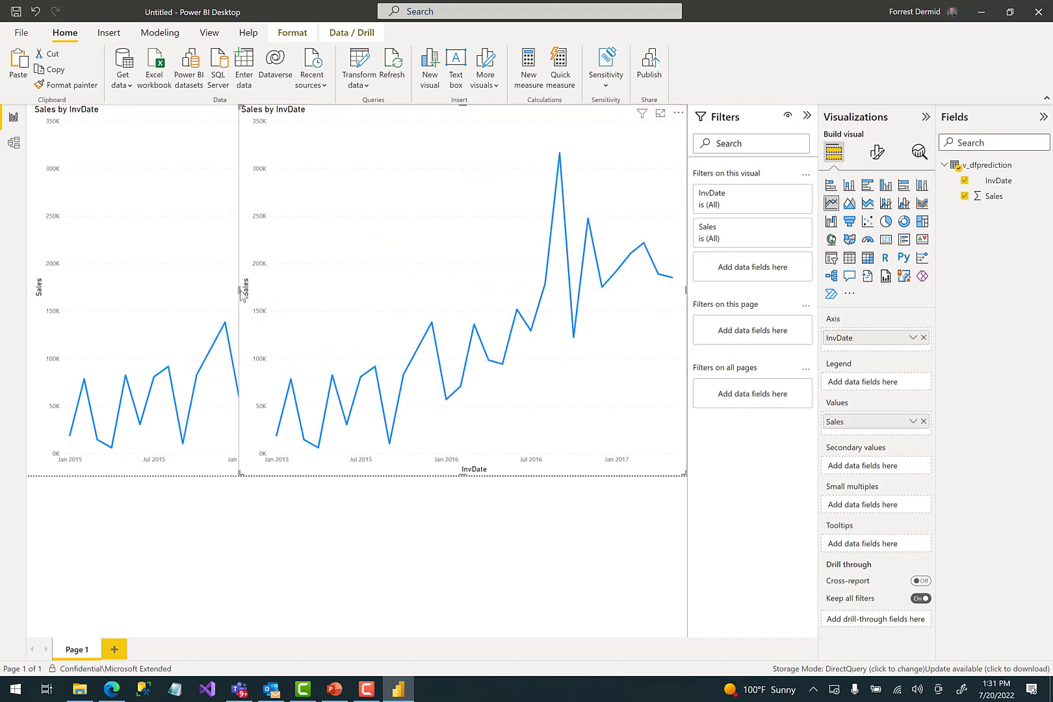
{"action": "left_click_drag", "start_coordinate": [362, 296], "coordinate": [487, 291]}
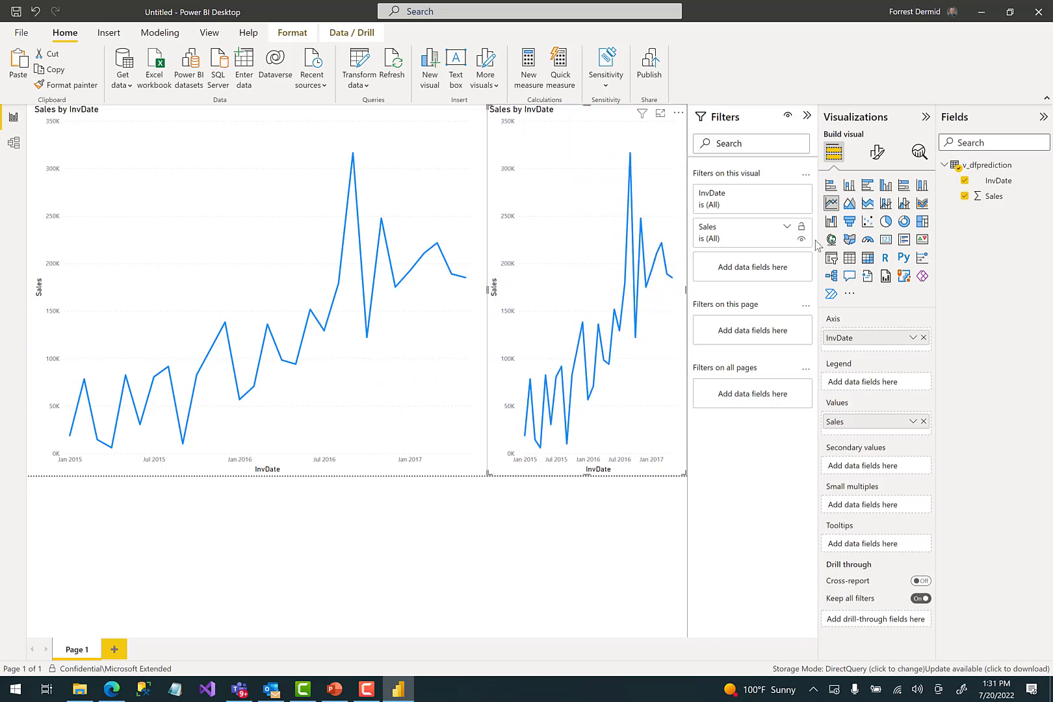
{"action": "left_click", "coordinate": [849, 259]}
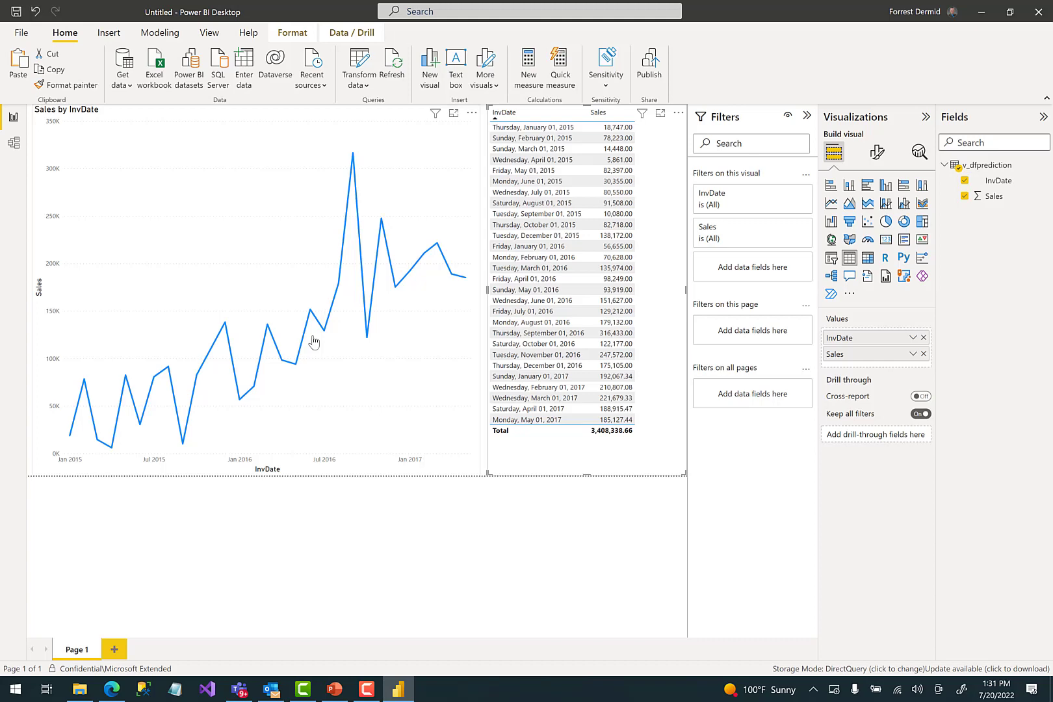
{"action": "left_click", "coordinate": [807, 115]}
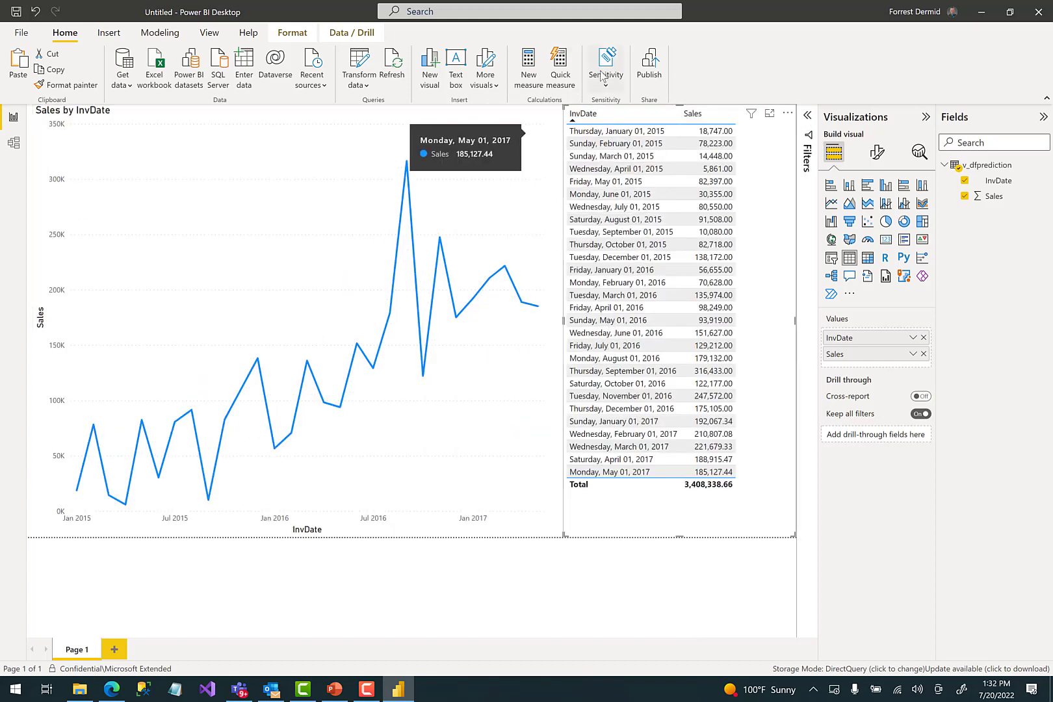
Set the report's sensitivity to Public and save it for publishing as demoproj.pbix in the Synapse Prediction folder, replacing the existing file.
{"action": "left_click", "coordinate": [605, 89]}
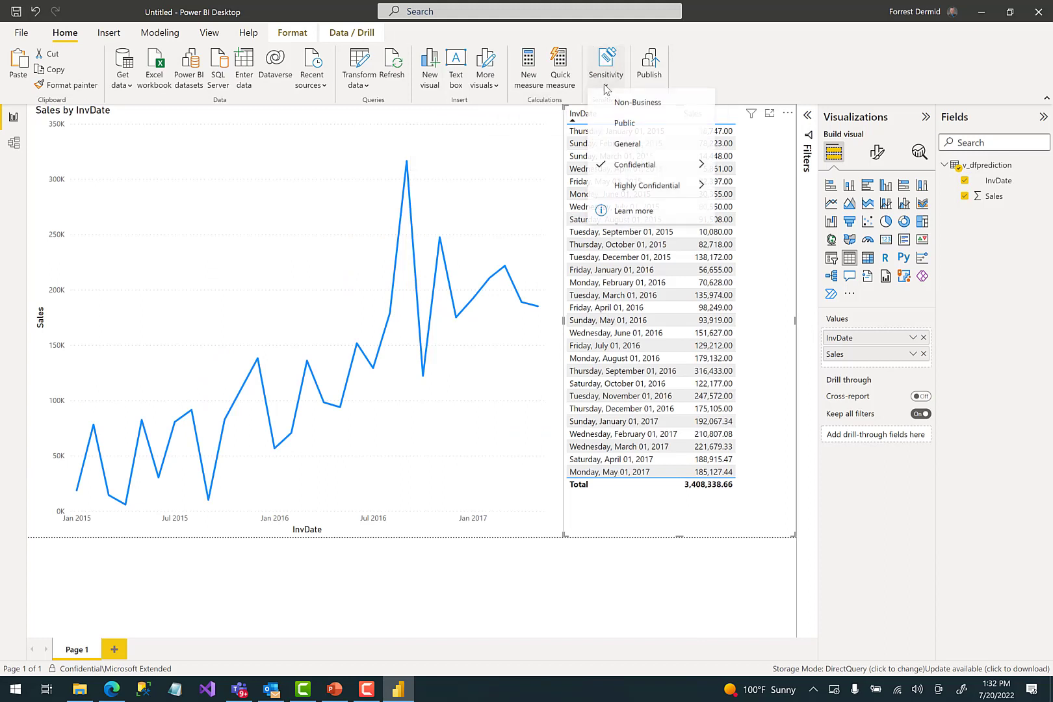
{"action": "left_click", "coordinate": [617, 130]}
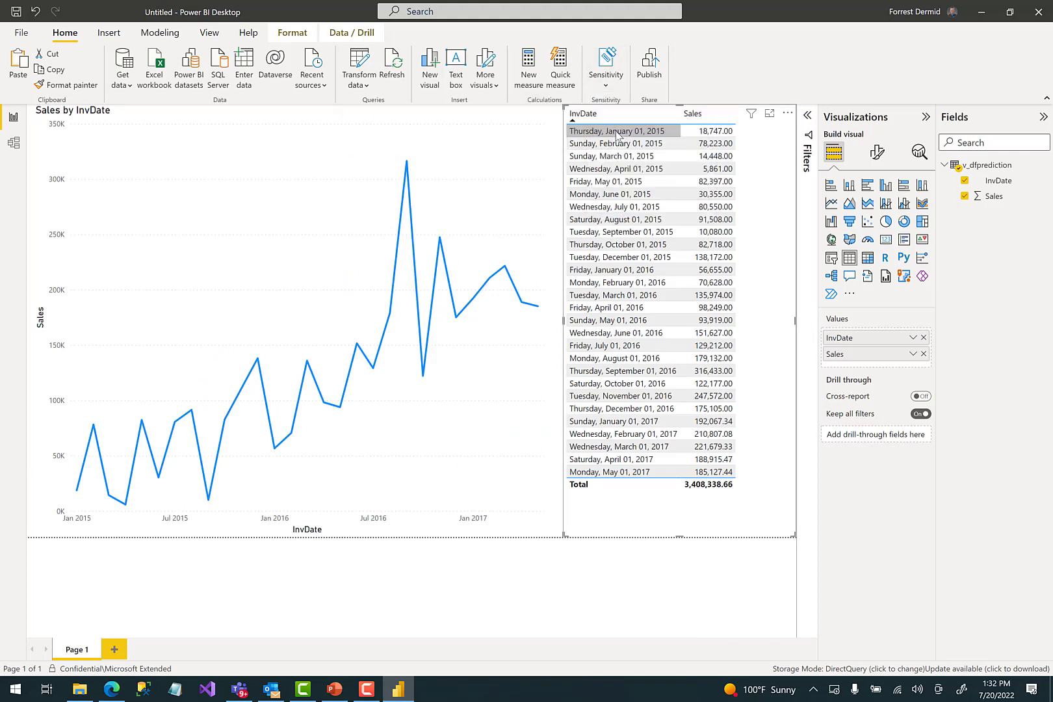
{"action": "left_click", "coordinate": [653, 67]}
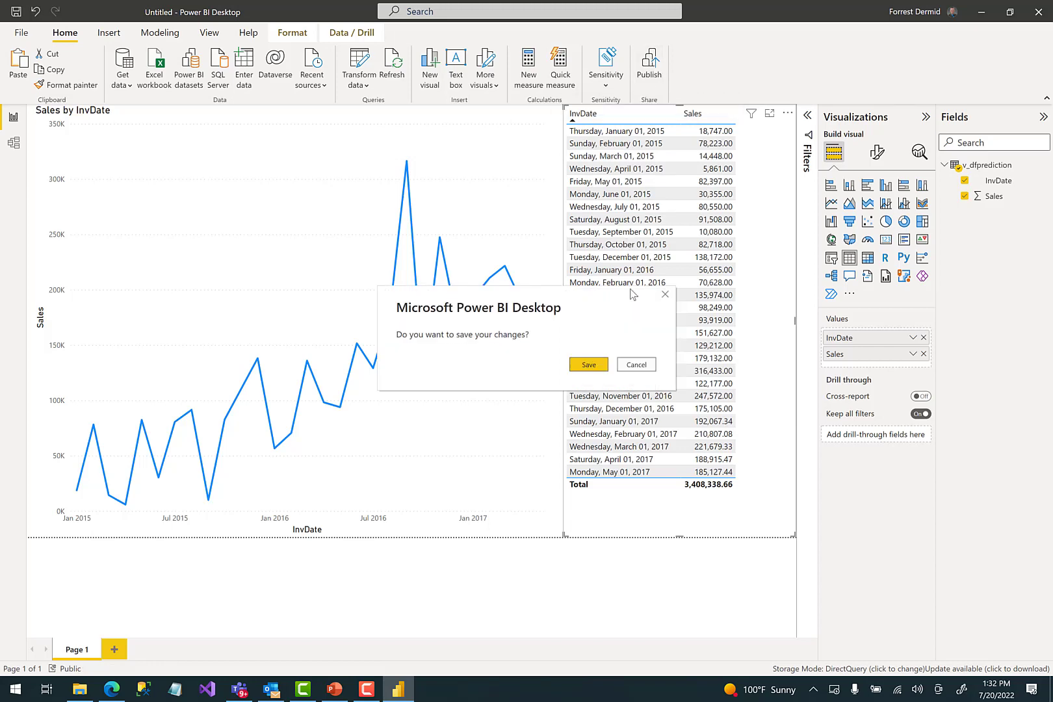
{"action": "left_click", "coordinate": [588, 365]}
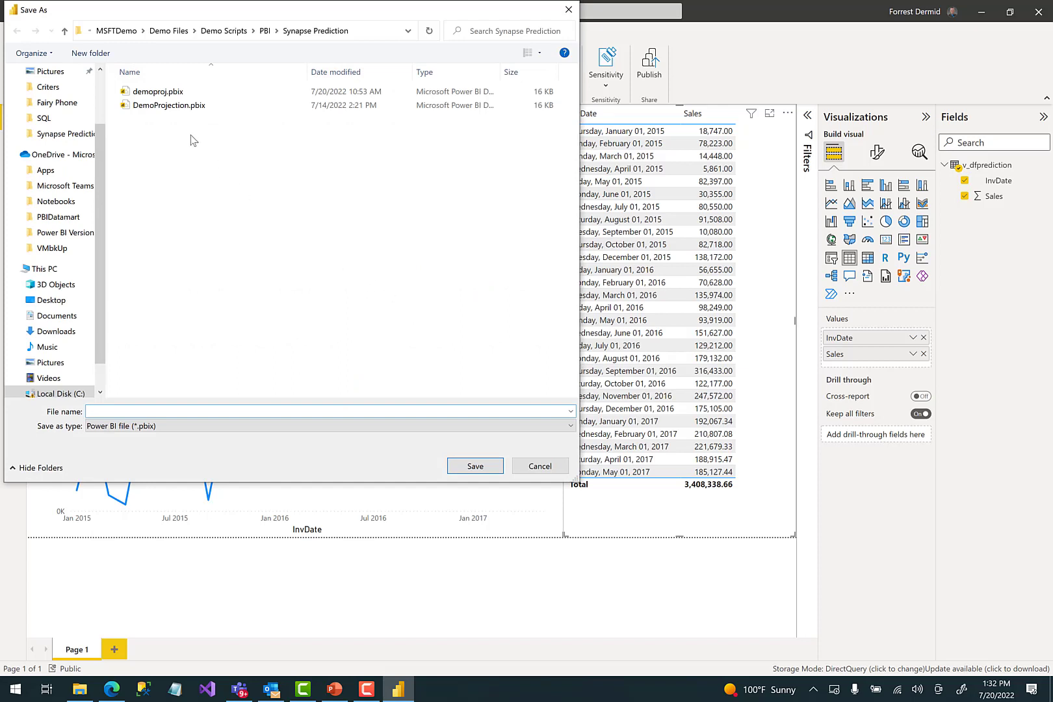
{"action": "left_click", "coordinate": [146, 93]}
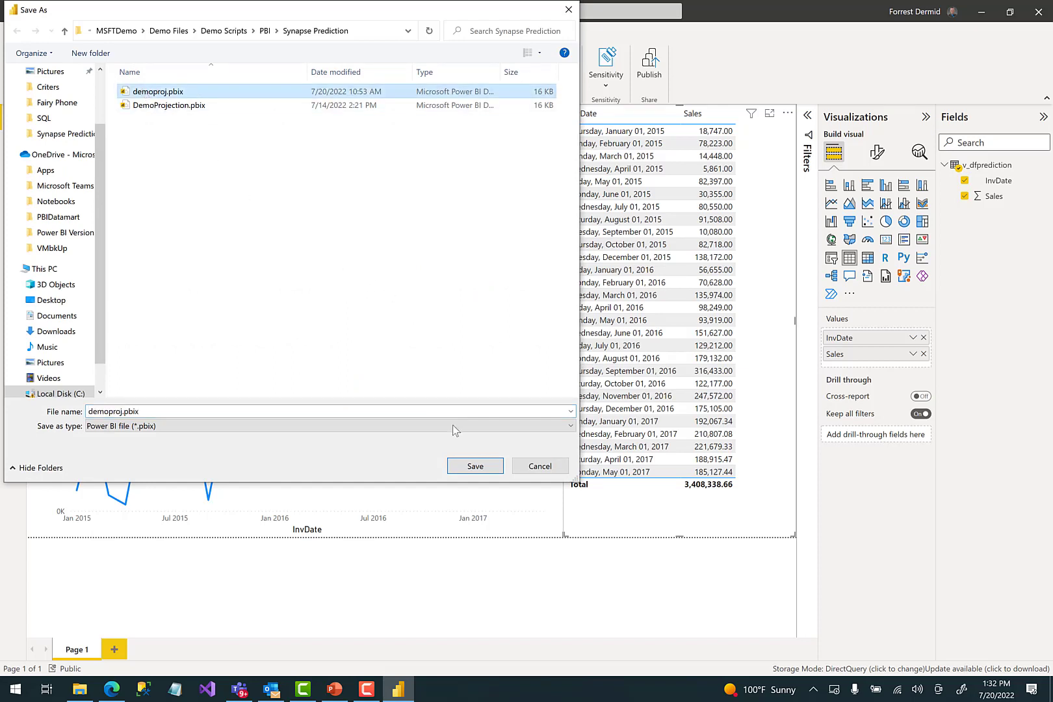
{"action": "left_click", "coordinate": [469, 467]}
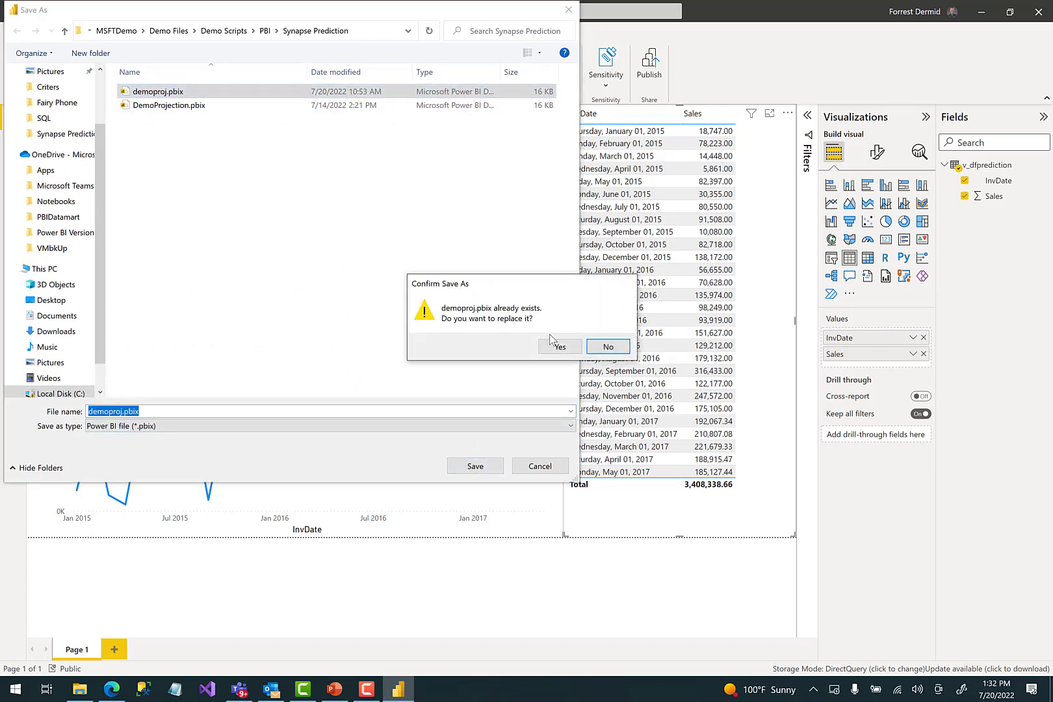
{"action": "left_click", "coordinate": [554, 343]}
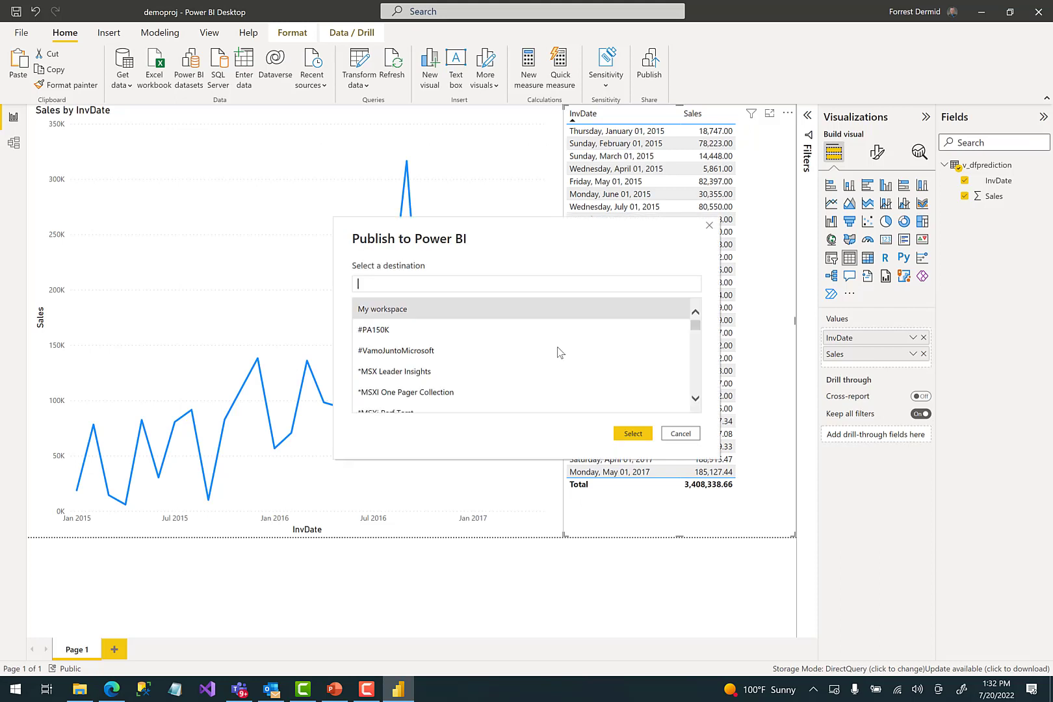
Publish the report to the fddSynapseWrkSpace workspace, found by searching the destinations for fdd, and dismiss the completion notice.
{"action": "type", "text": "fdd"}
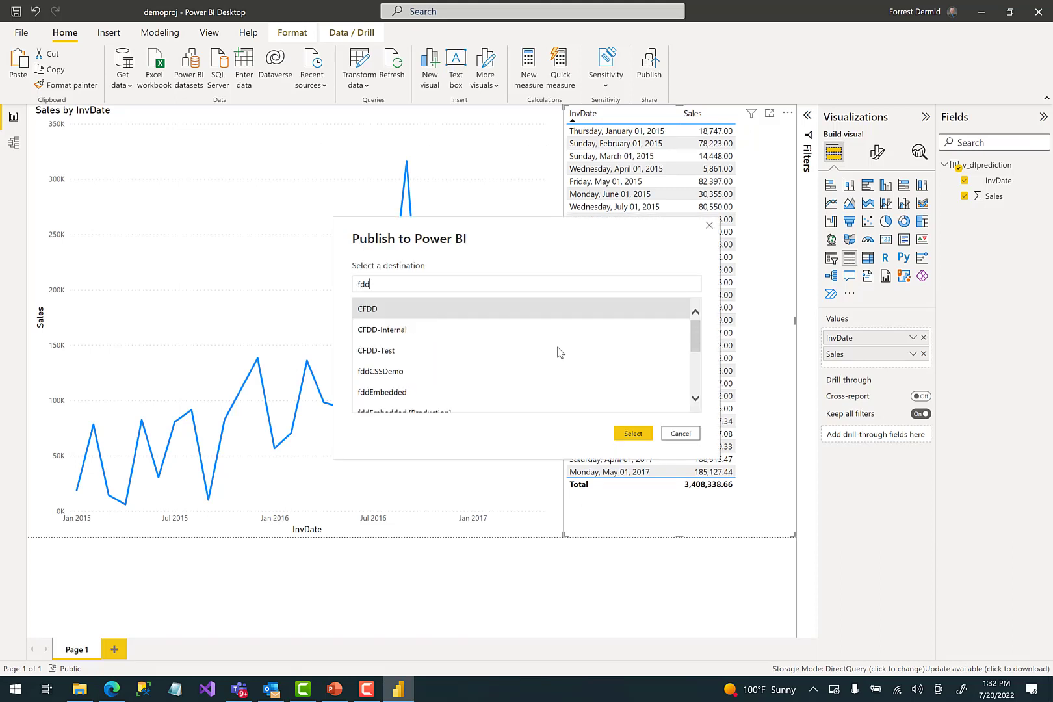
{"action": "scroll", "coordinate": [698, 343], "scroll_direction": "down", "scroll_amount": 2}
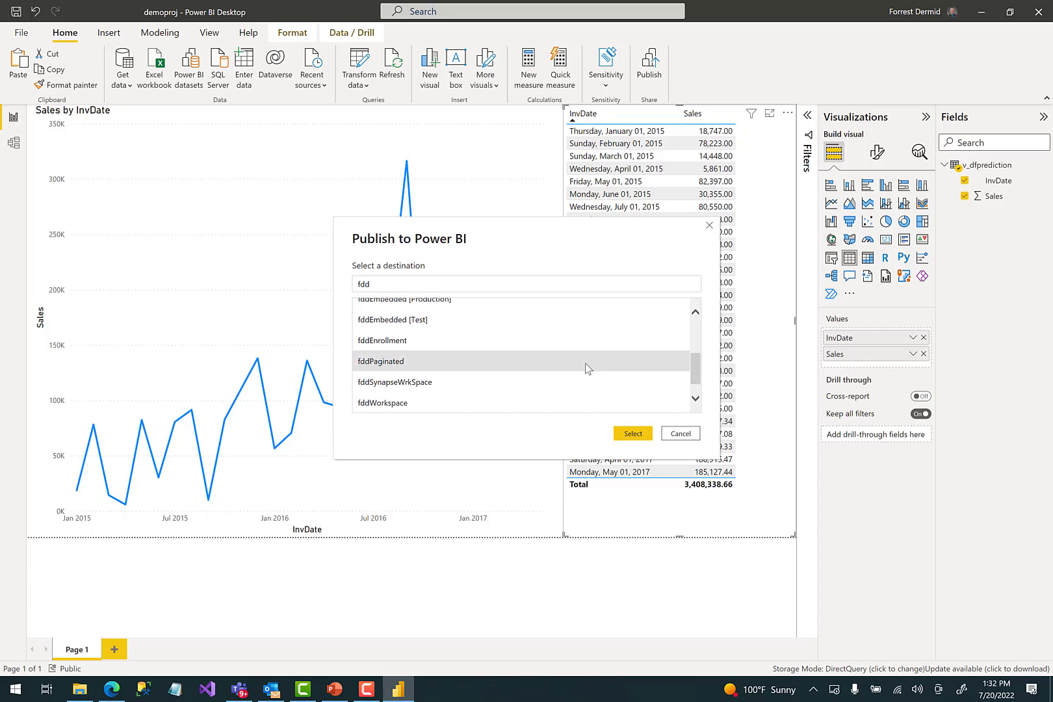
{"action": "left_click", "coordinate": [413, 382]}
{"action": "left_click", "coordinate": [632, 433]}
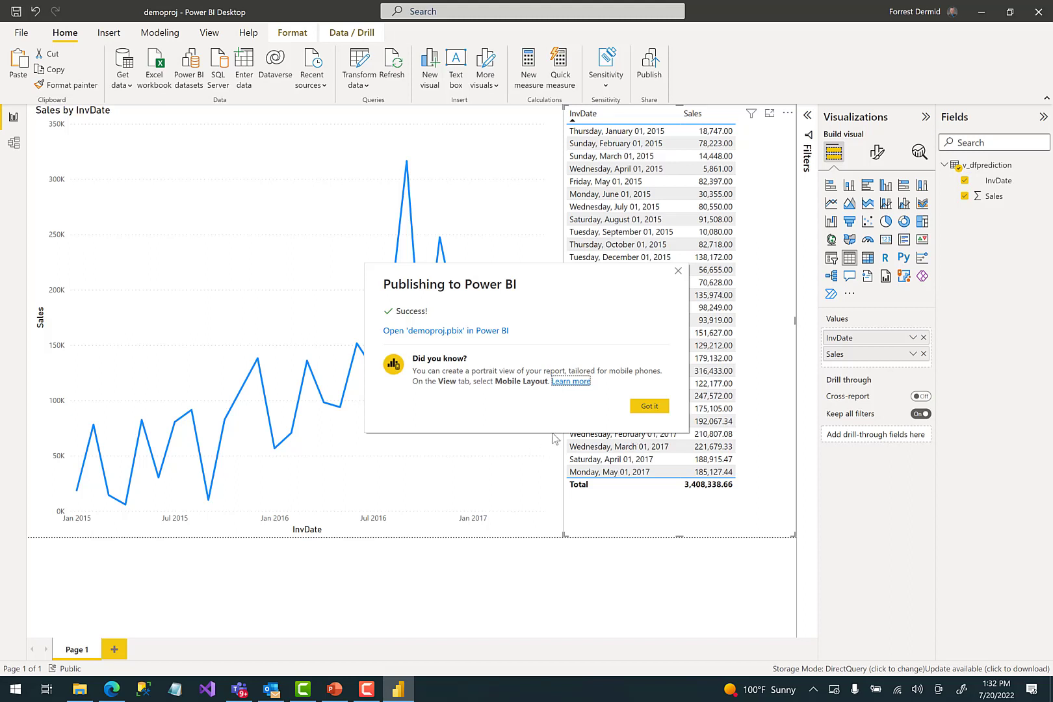
{"action": "left_click", "coordinate": [666, 407]}
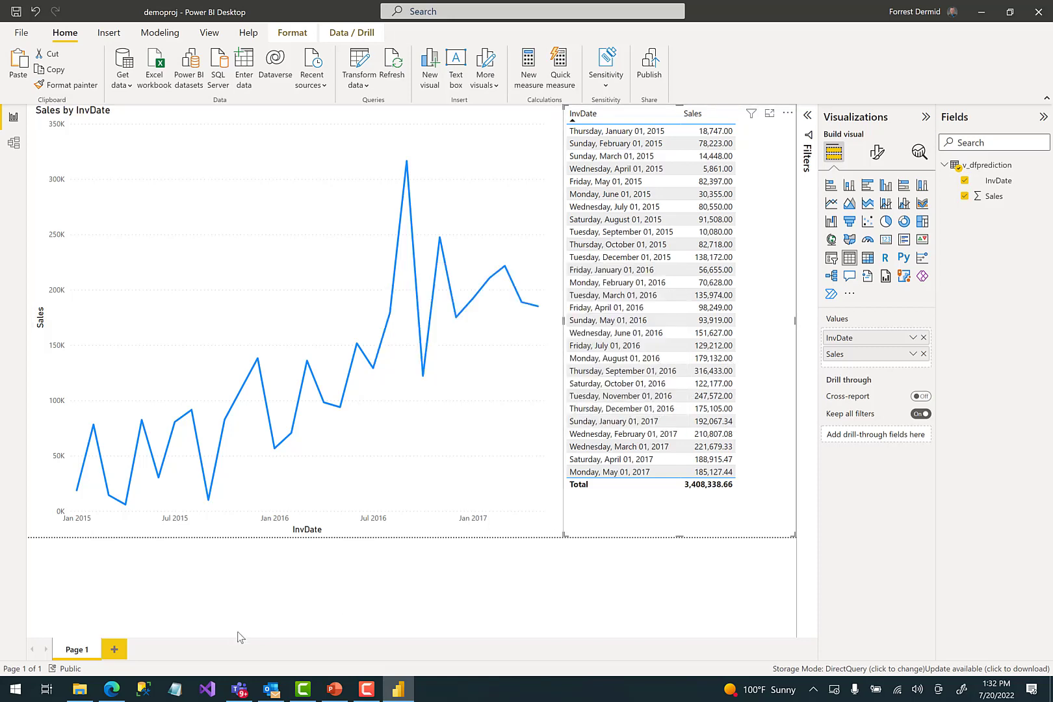
Switch to Synapse Studio in the browser, refresh the Power BI datasets list and create a new report from the demoproj dataset.
{"action": "left_click", "coordinate": [112, 689]}
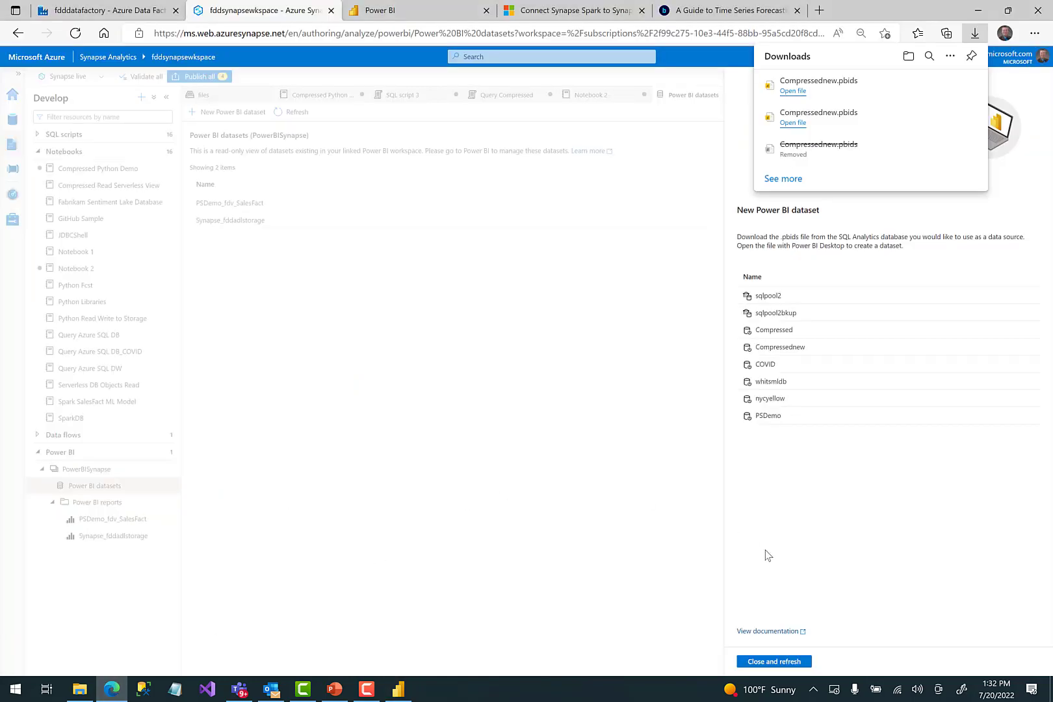
{"action": "left_click", "coordinate": [773, 661]}
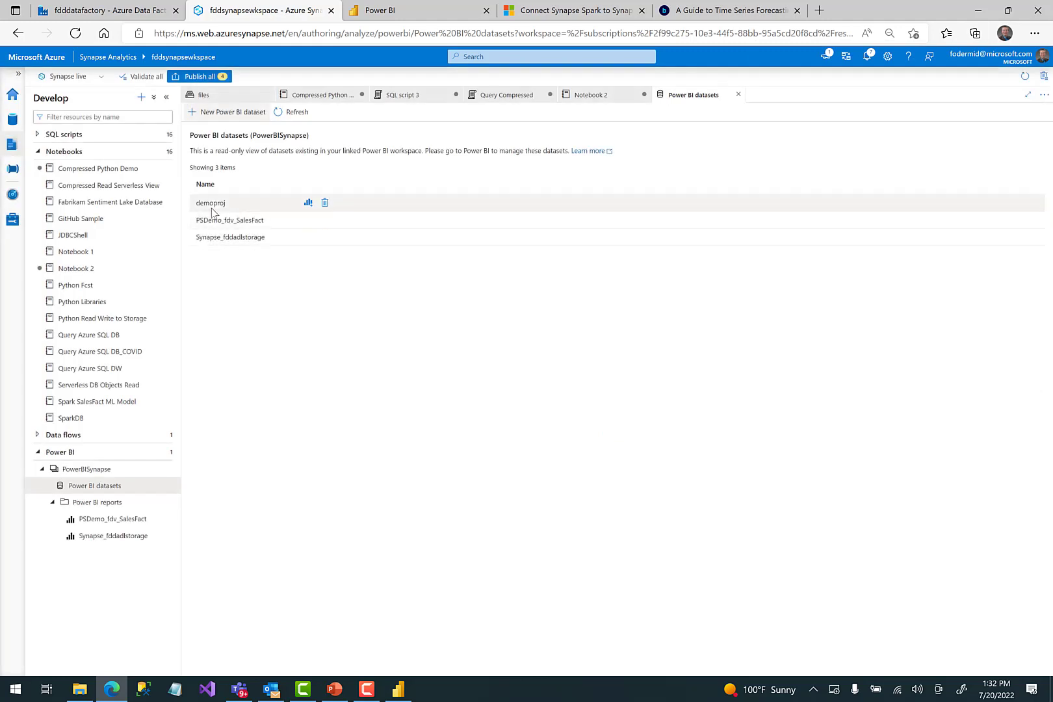
{"action": "left_click", "coordinate": [308, 203]}
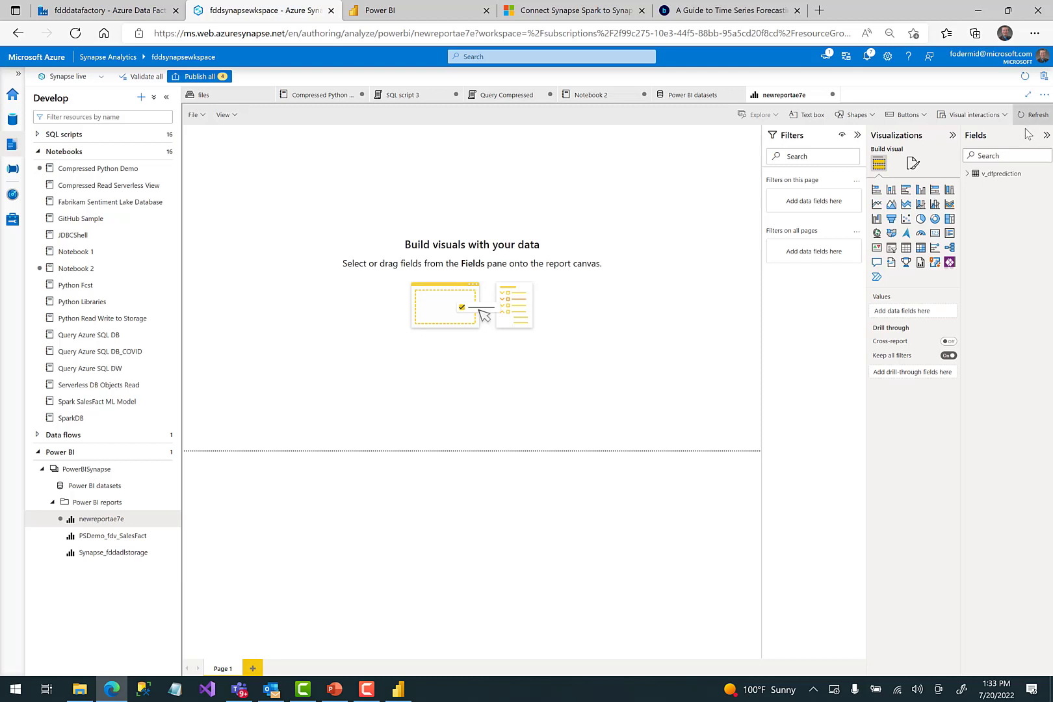
Build a line chart of v_dfprediction's Sales by InvDate in the new report and enlarge it to about three-quarters of the canvas width.
{"action": "left_click", "coordinate": [967, 174]}
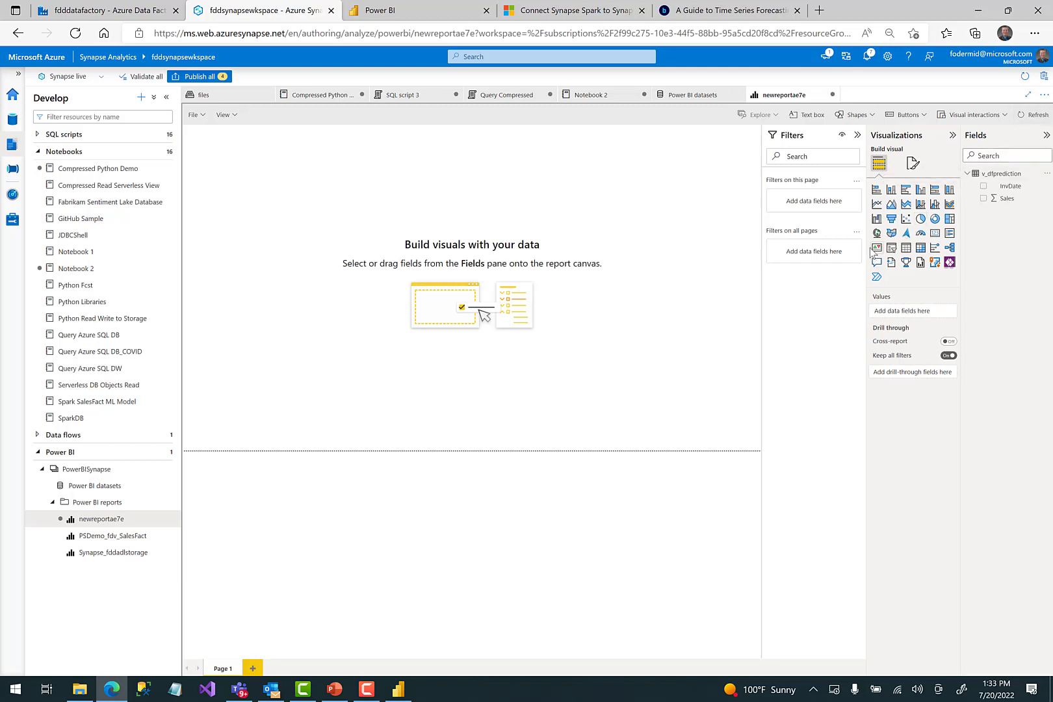
{"action": "left_click", "coordinate": [877, 205]}
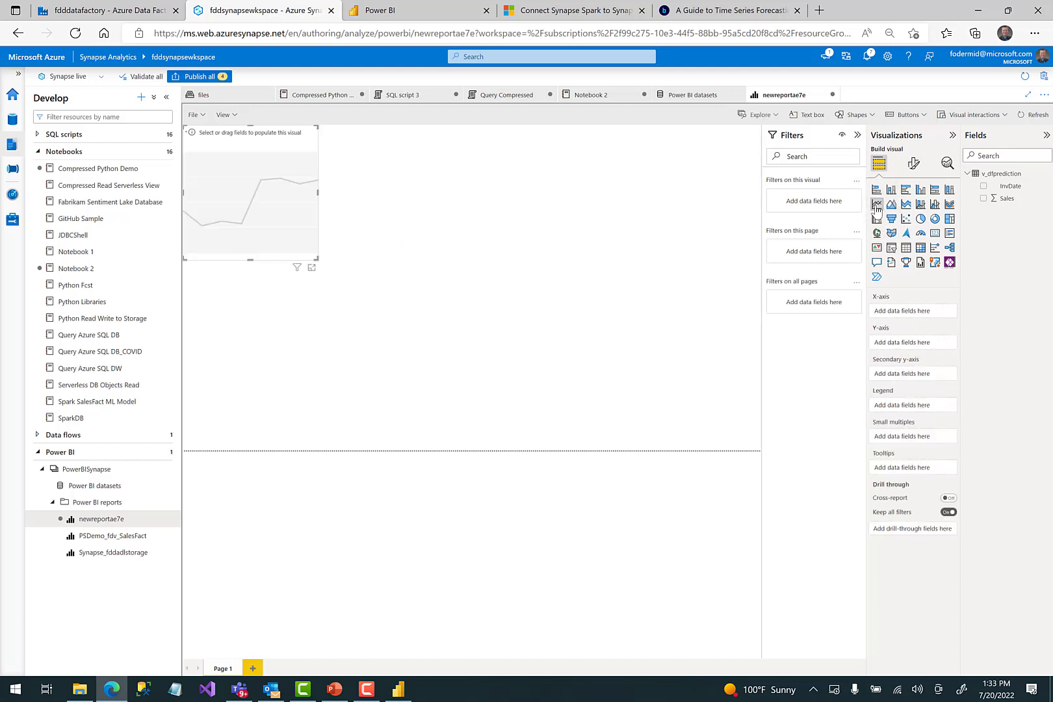
{"action": "left_click", "coordinate": [983, 186]}
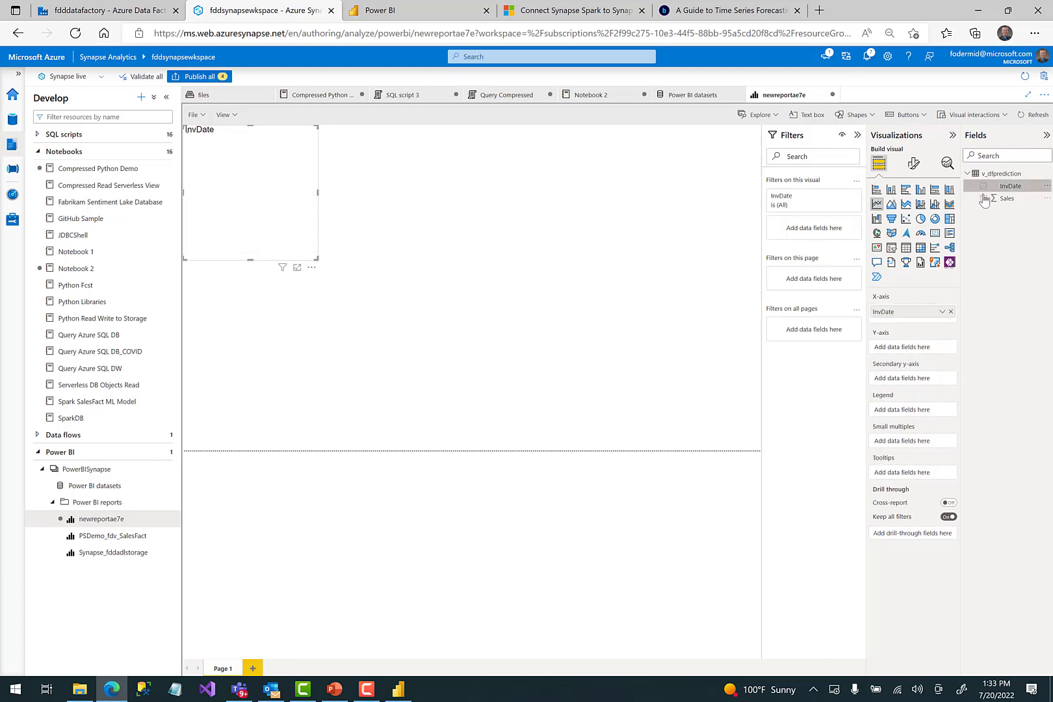
{"action": "left_click", "coordinate": [983, 199]}
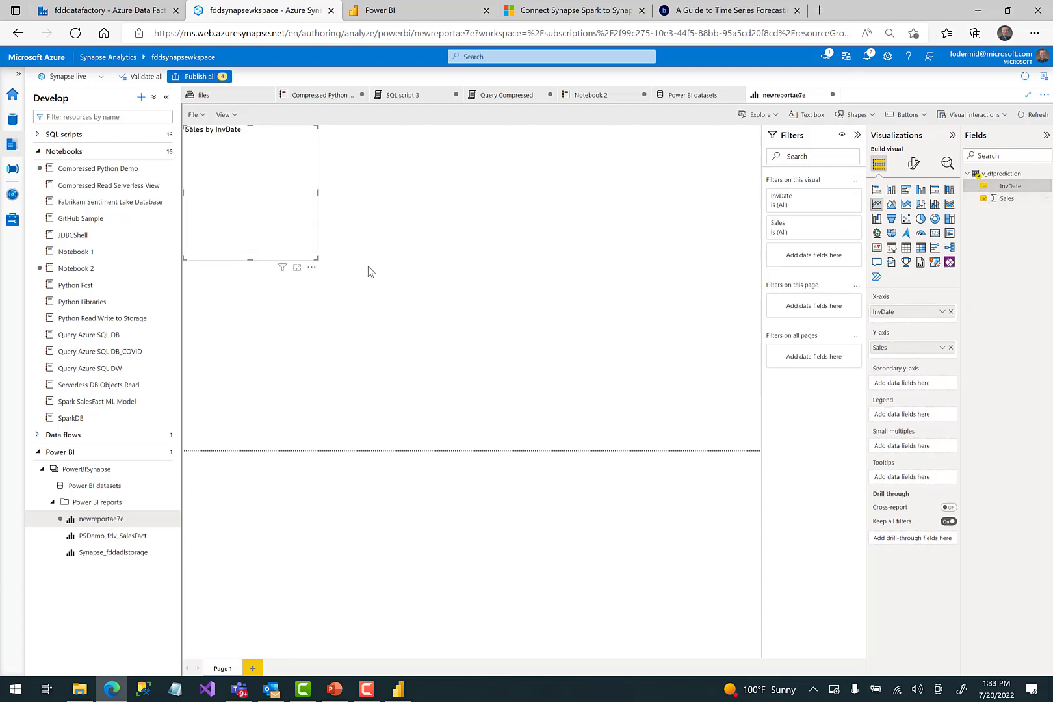
{"action": "left_click_drag", "start_coordinate": [317, 259], "coordinate": [624, 440]}
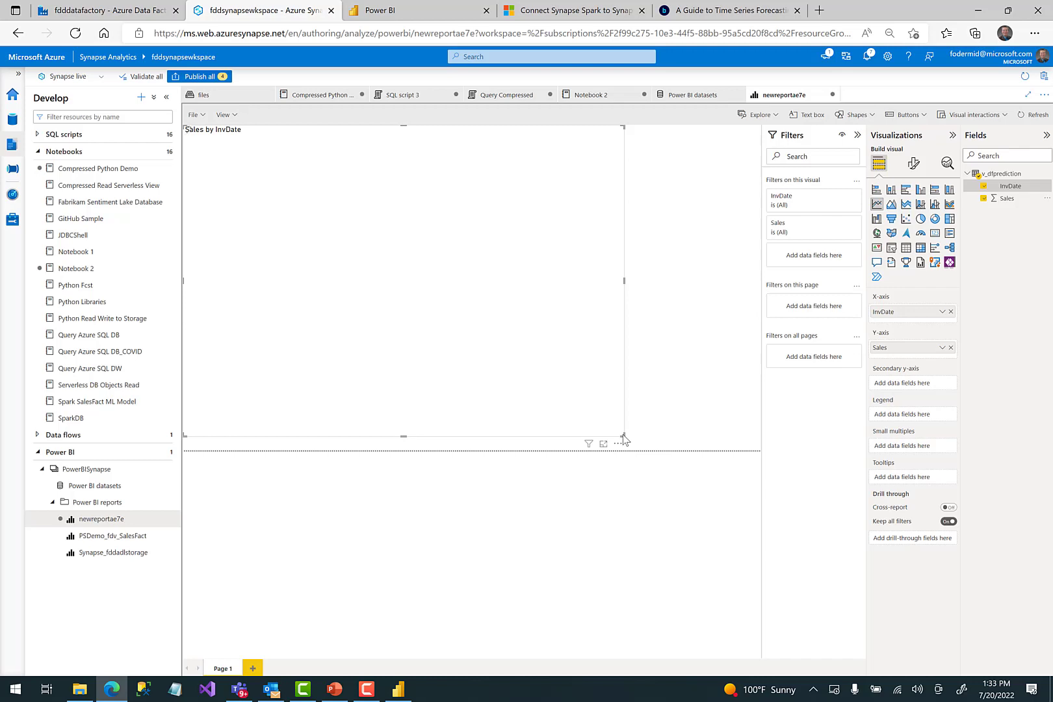
Switch to the Power BI service and view the data source credentials in the settings of the second demoproj dataset in fddSynapseWrkSpace.
{"action": "left_click", "coordinate": [390, 12]}
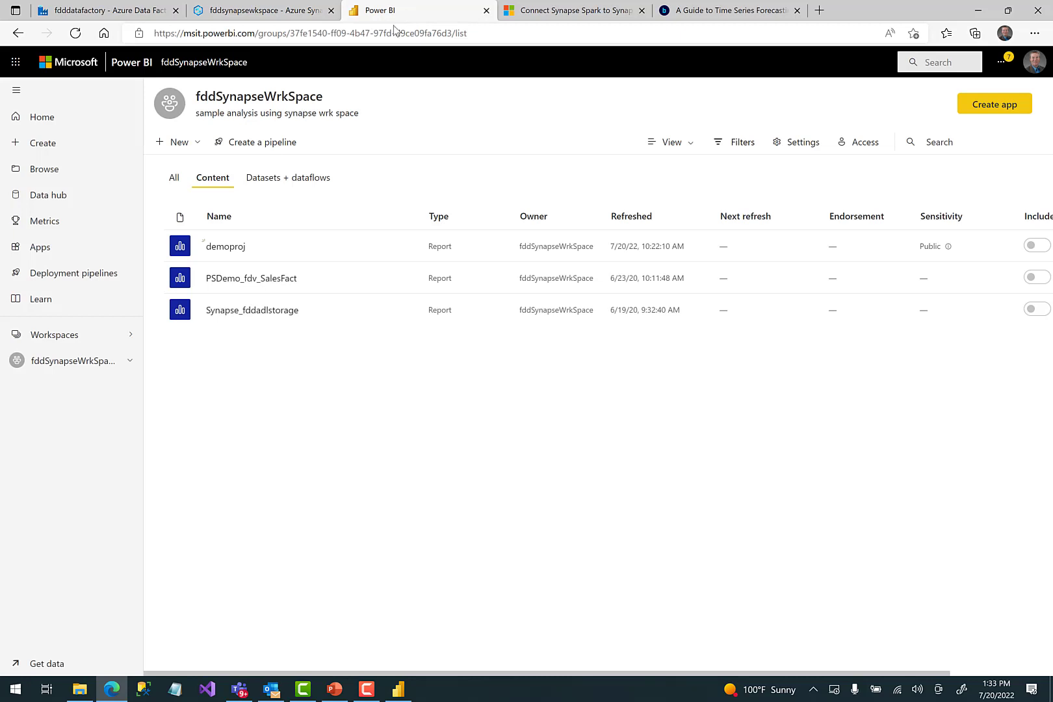
{"action": "left_click", "coordinate": [280, 180]}
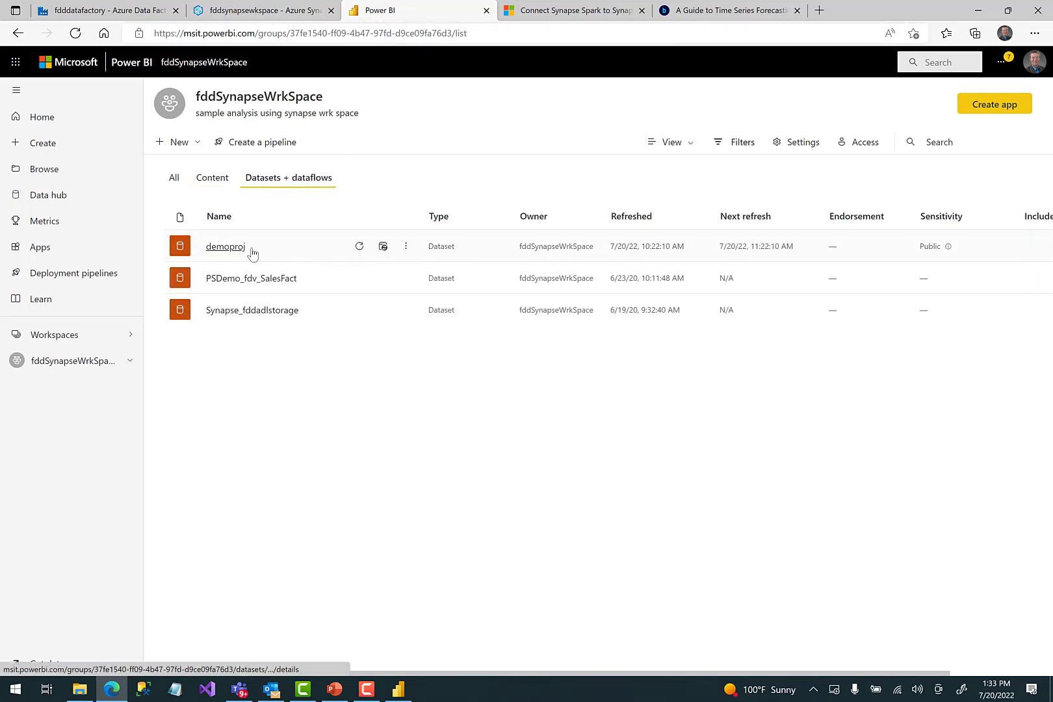
{"action": "left_click", "coordinate": [405, 248]}
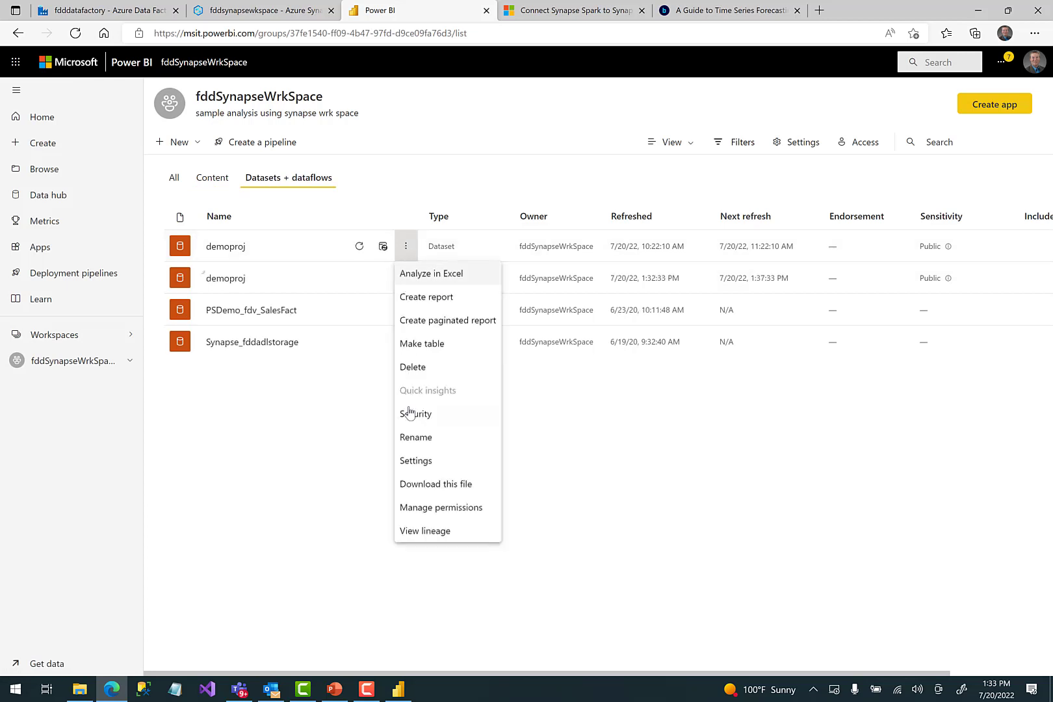
{"action": "left_click", "coordinate": [416, 461]}
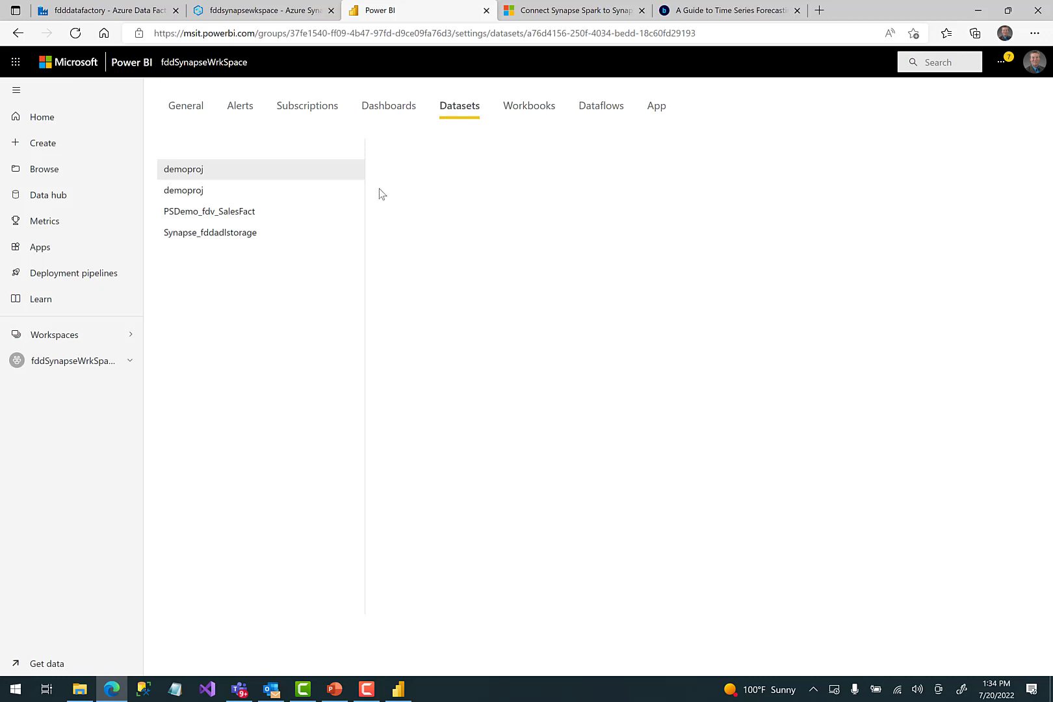
{"action": "left_click", "coordinate": [190, 189]}
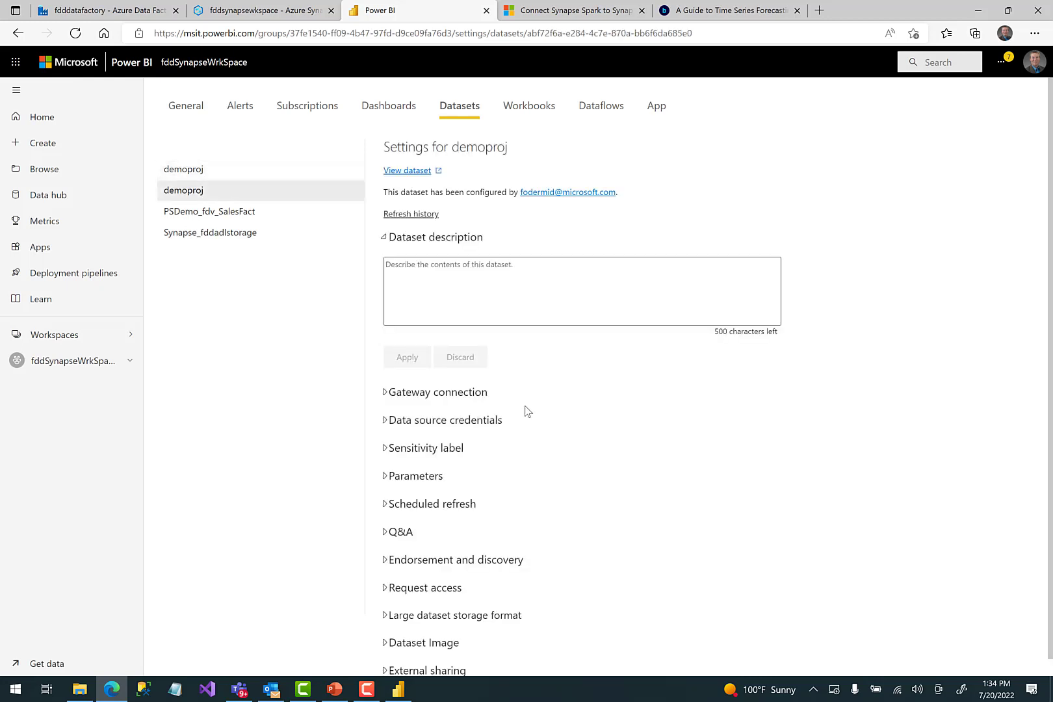
{"action": "left_click", "coordinate": [384, 422]}
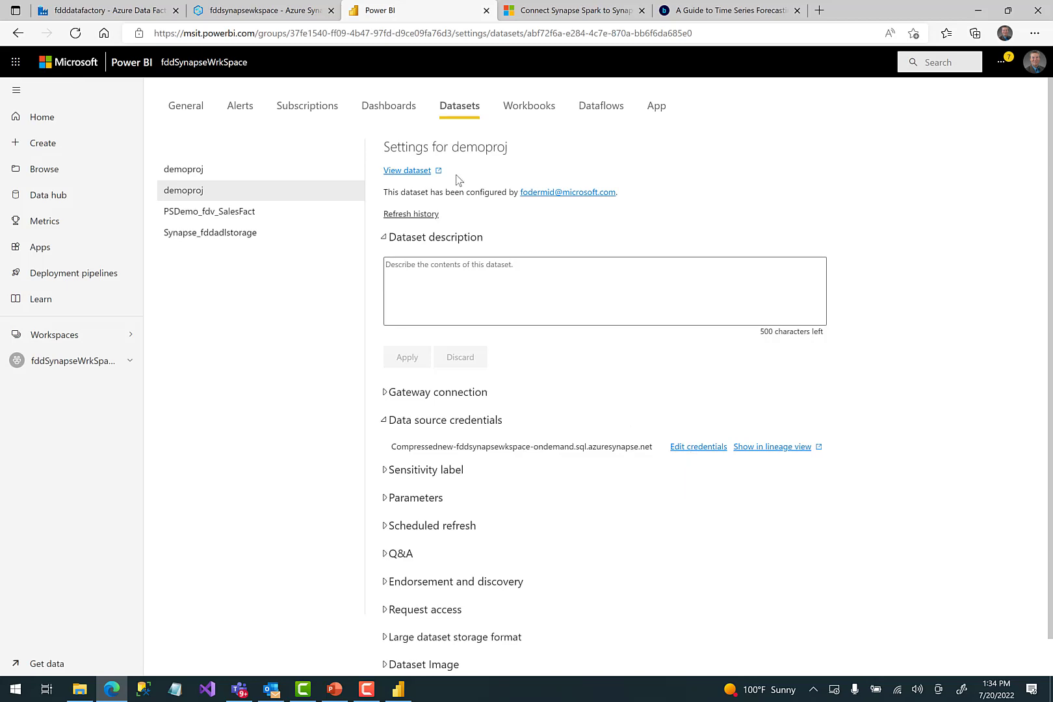
Return to the Synapse Studio report and move the Sales by InvDate chart to the lower-right corner of the canvas.
{"action": "left_click", "coordinate": [251, 11]}
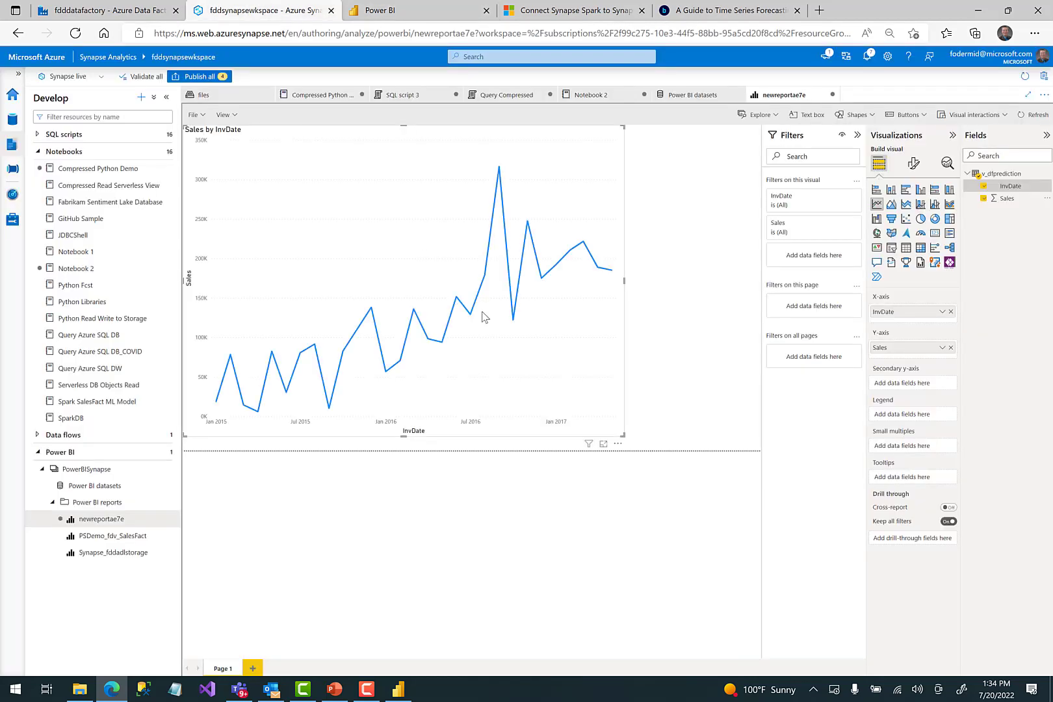
{"action": "left_click_drag", "start_coordinate": [620, 437], "coordinate": [755, 458]}
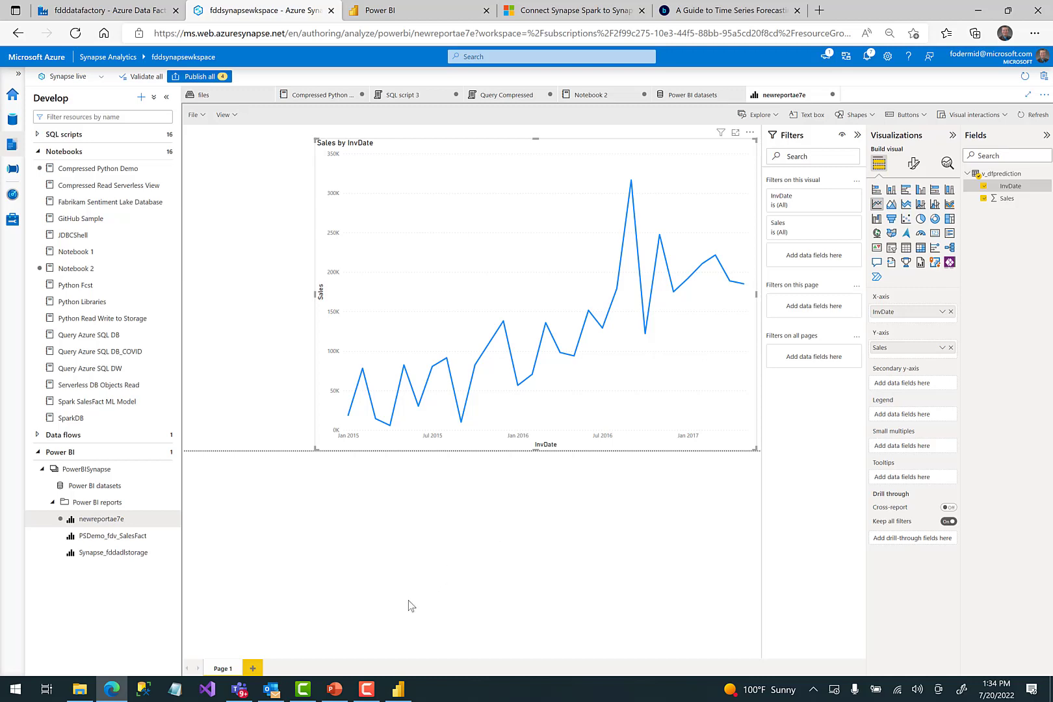
Switch to PowerPoint and start the slide show from the End to End Architecture Solution slide.
{"action": "left_click", "coordinate": [334, 690]}
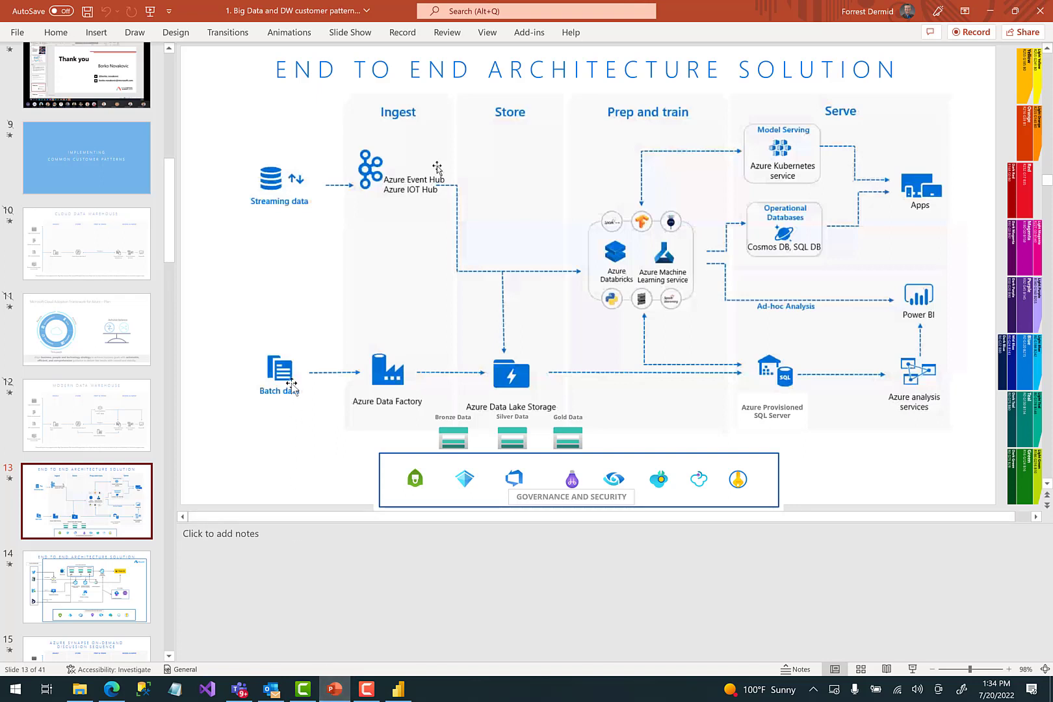
{"action": "left_click", "coordinate": [911, 669]}
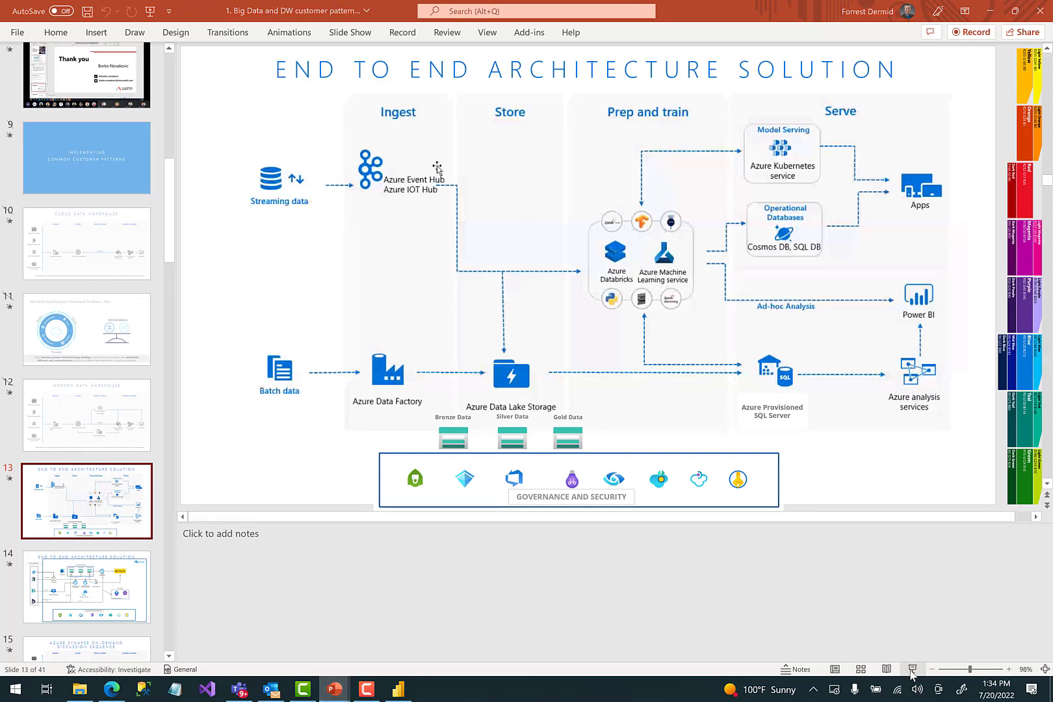